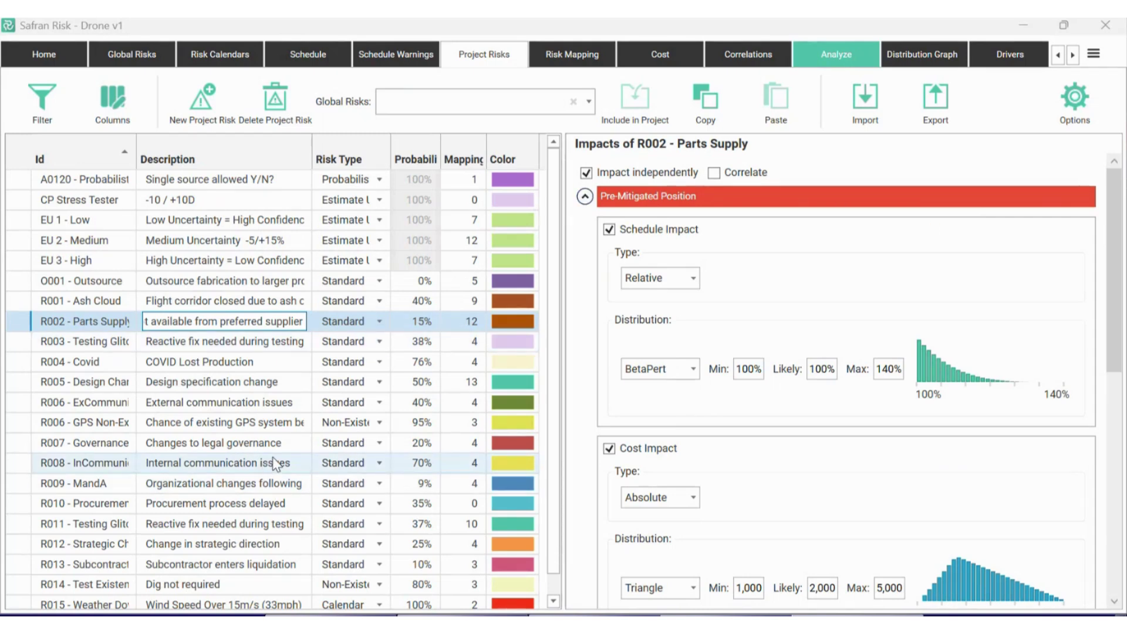
Step: Review the project's summary information and examine the activities, dates and durations across the full schedule
click(45, 55)
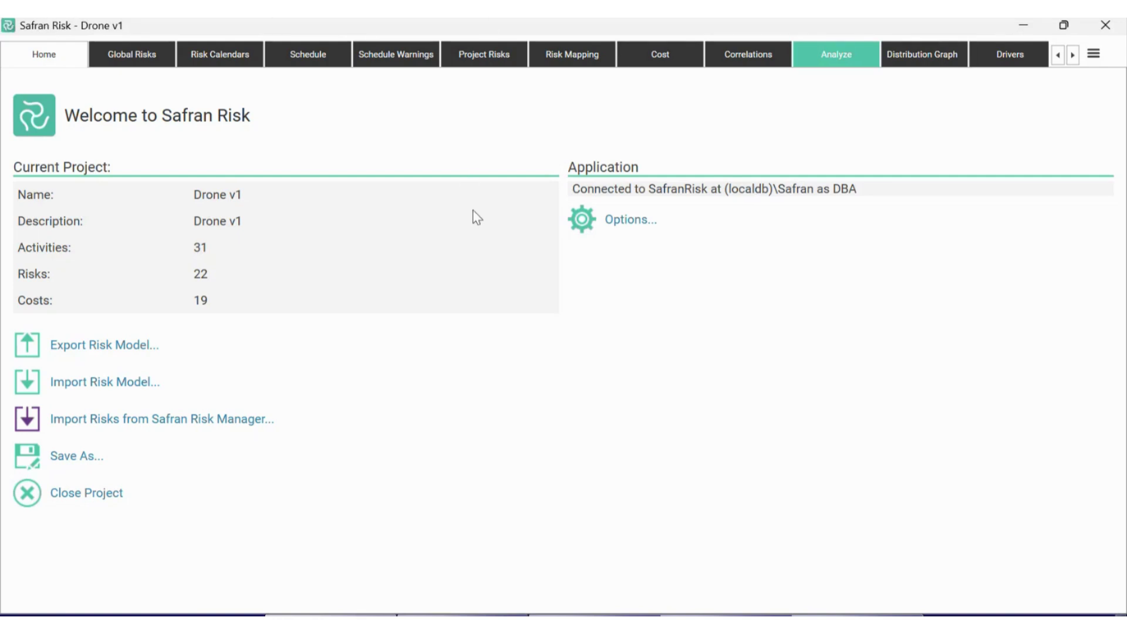
click(280, 64)
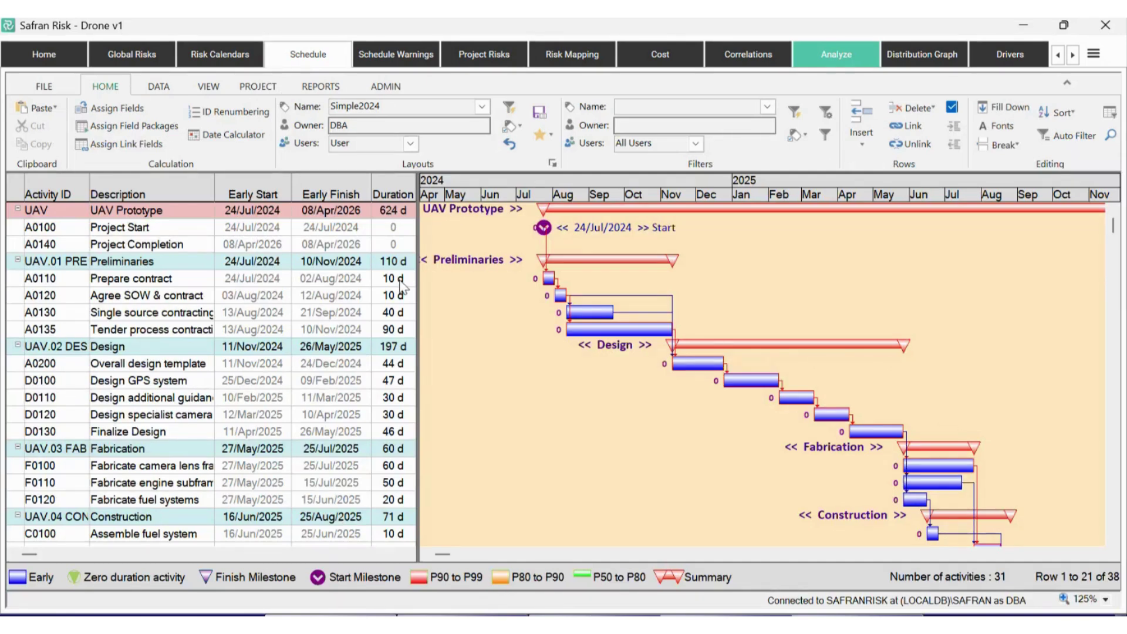
scroll(403, 286, down, 7)
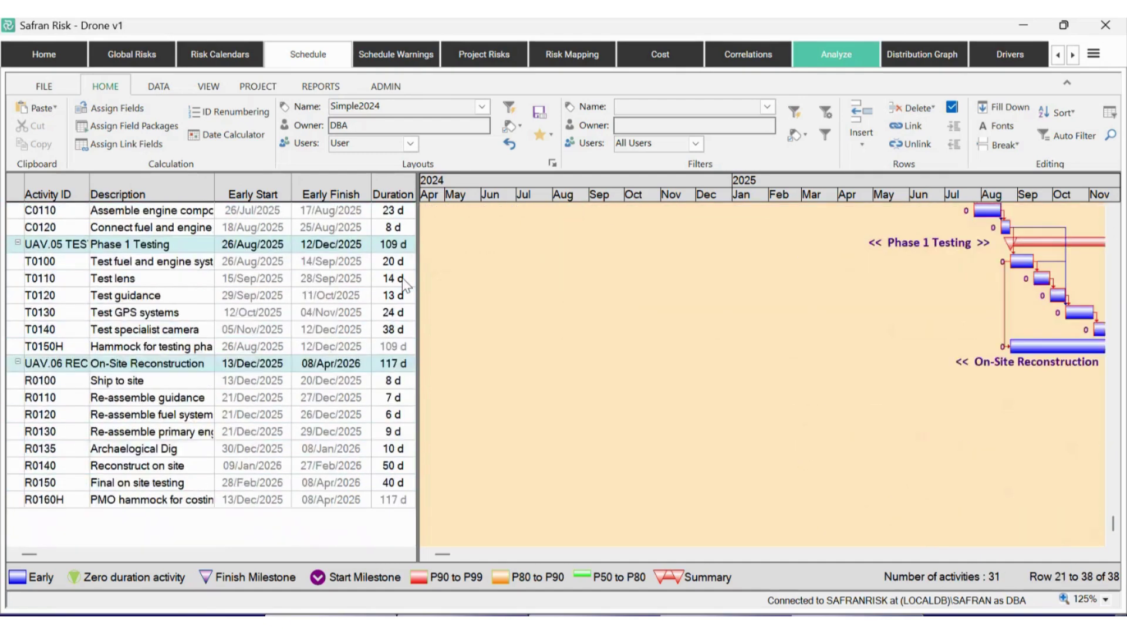
scroll(402, 277, up, 7)
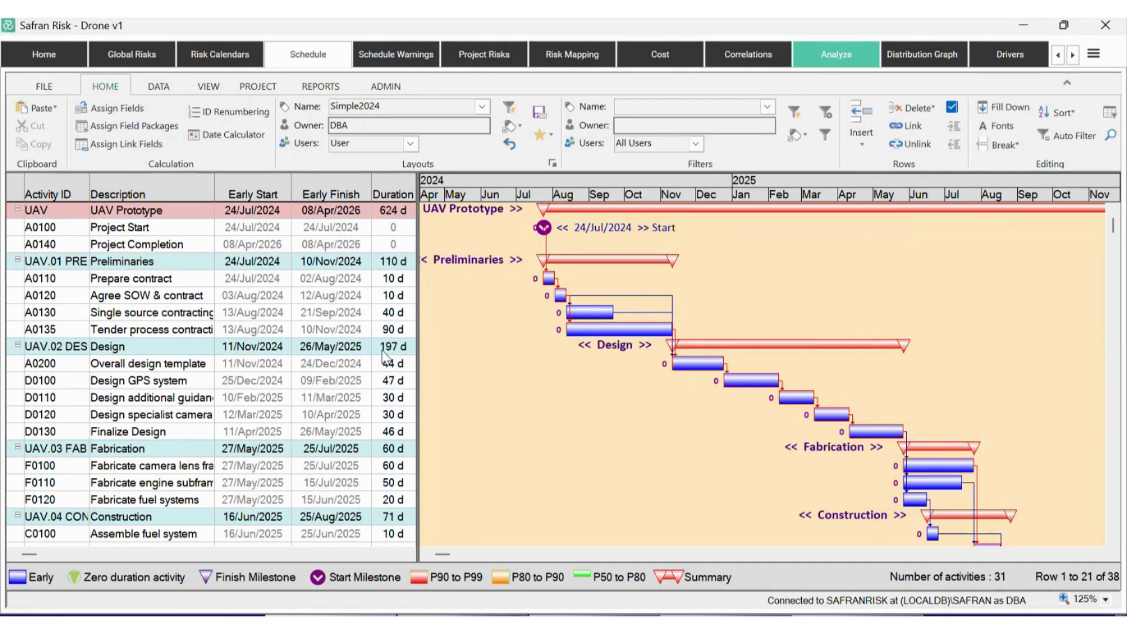
scroll(386, 356, down, 1)
scroll(387, 352, down, 1)
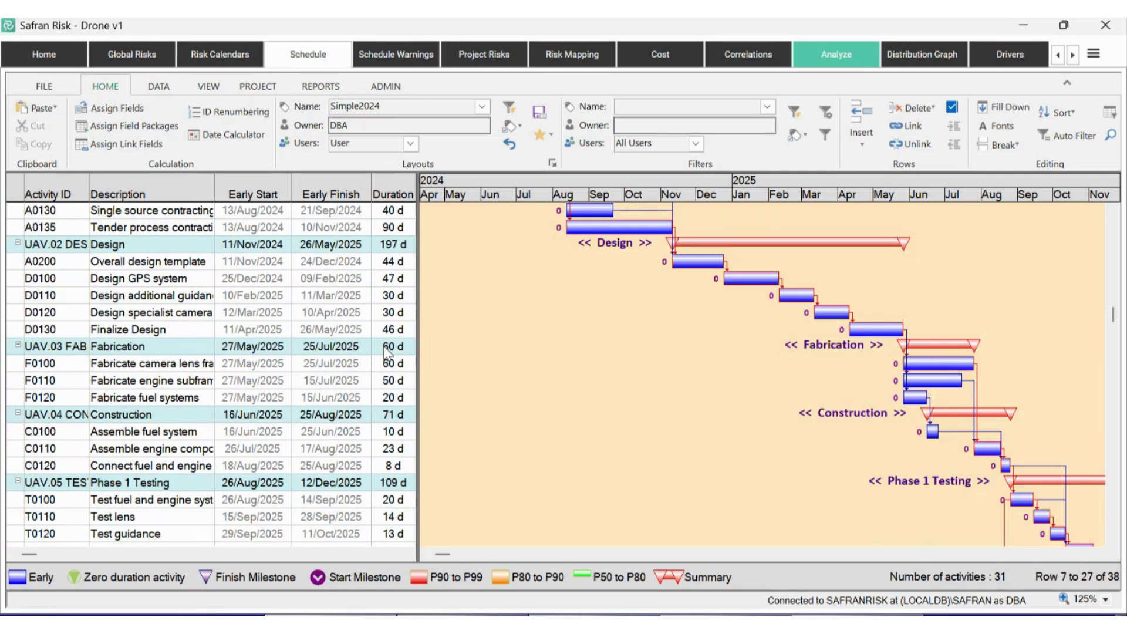
scroll(387, 351, up, 2)
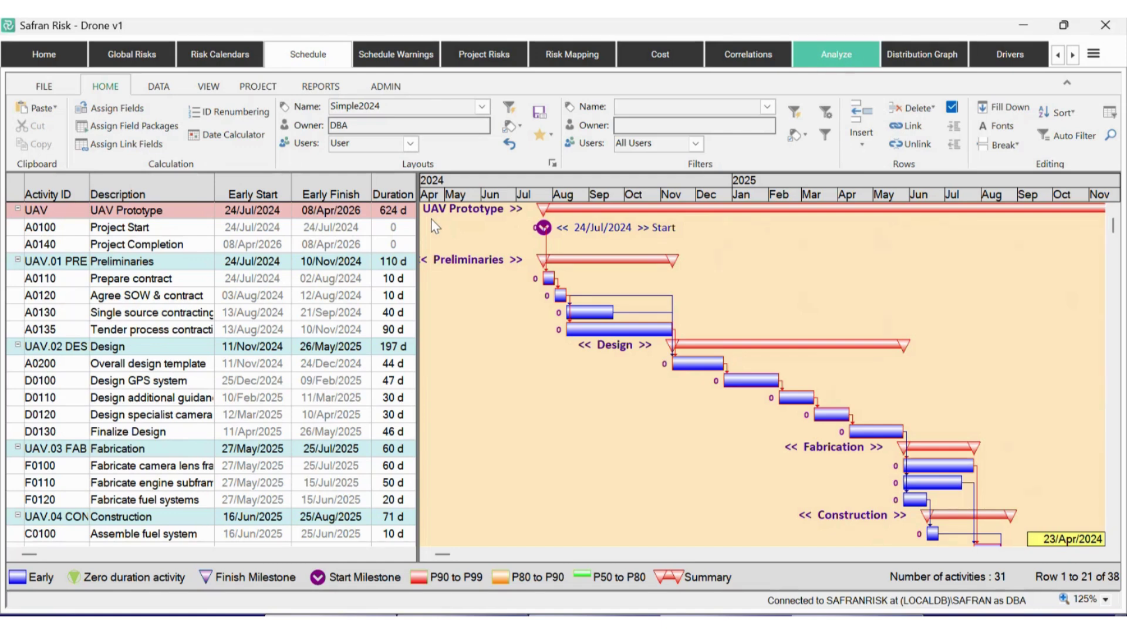
Step: Locate the Test guidance and Test GPS systems activities under Phase 1 Testing in the schedule
scroll(317, 326, down, 3)
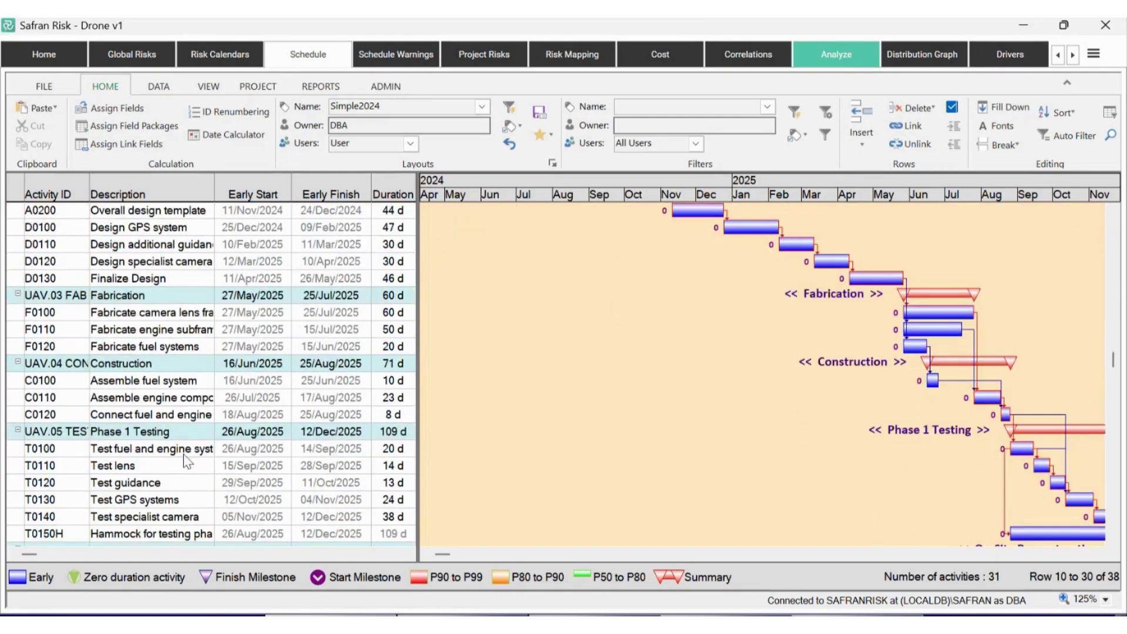
click(140, 483)
click(146, 500)
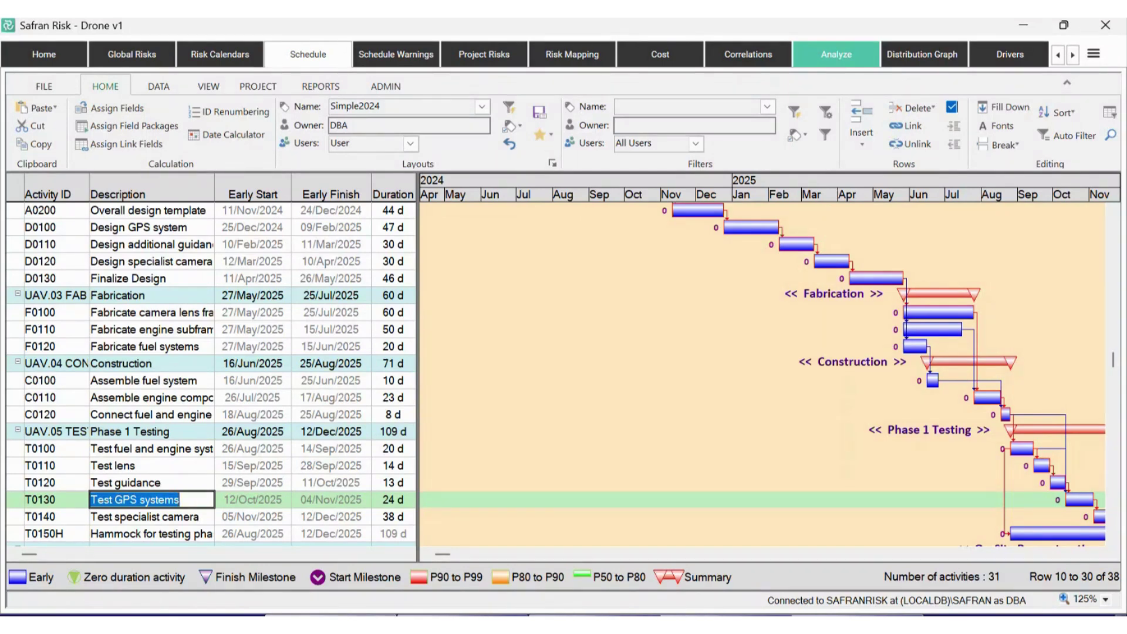
Step: Examine the project risk R015 - Weather Downtime and its monthly calendar percentages, particularly October
click(479, 63)
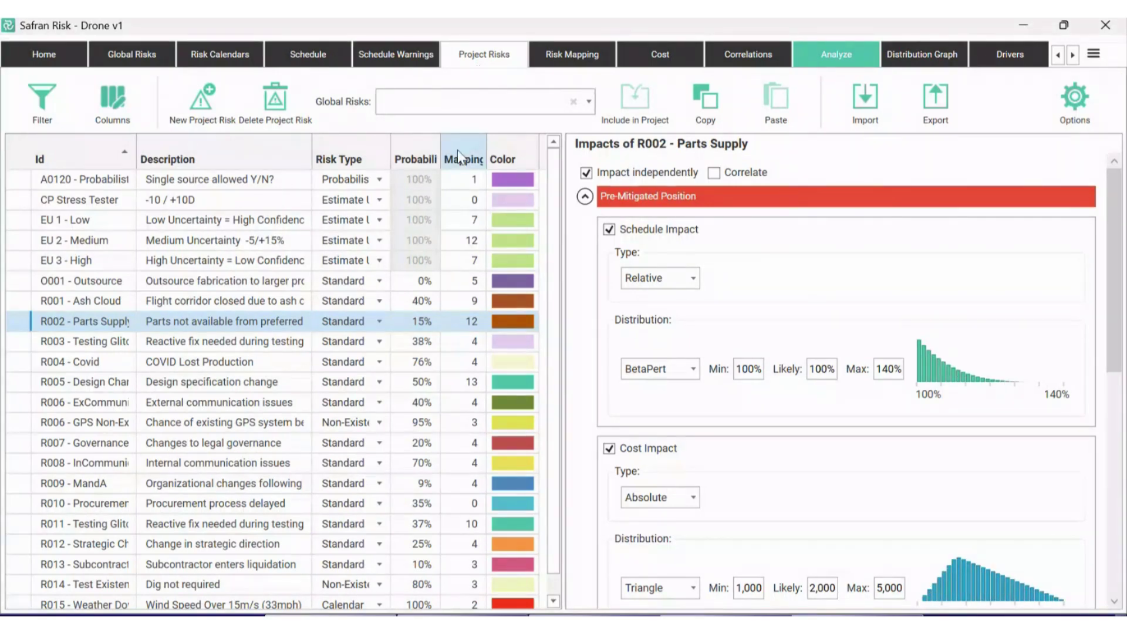
scroll(302, 470, down, 1)
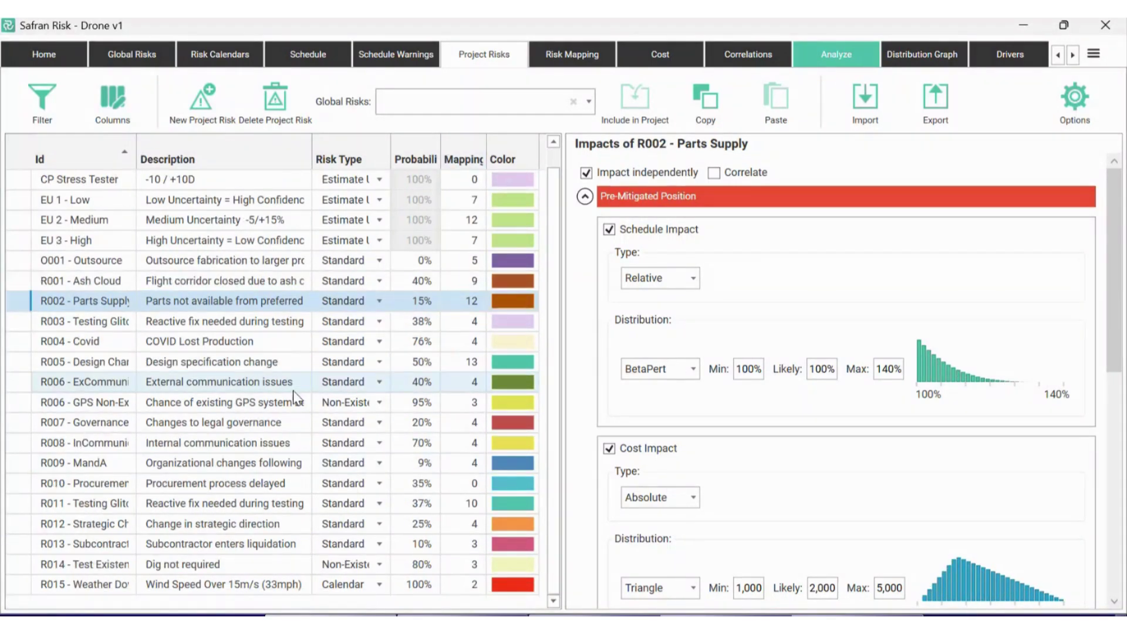
click(189, 587)
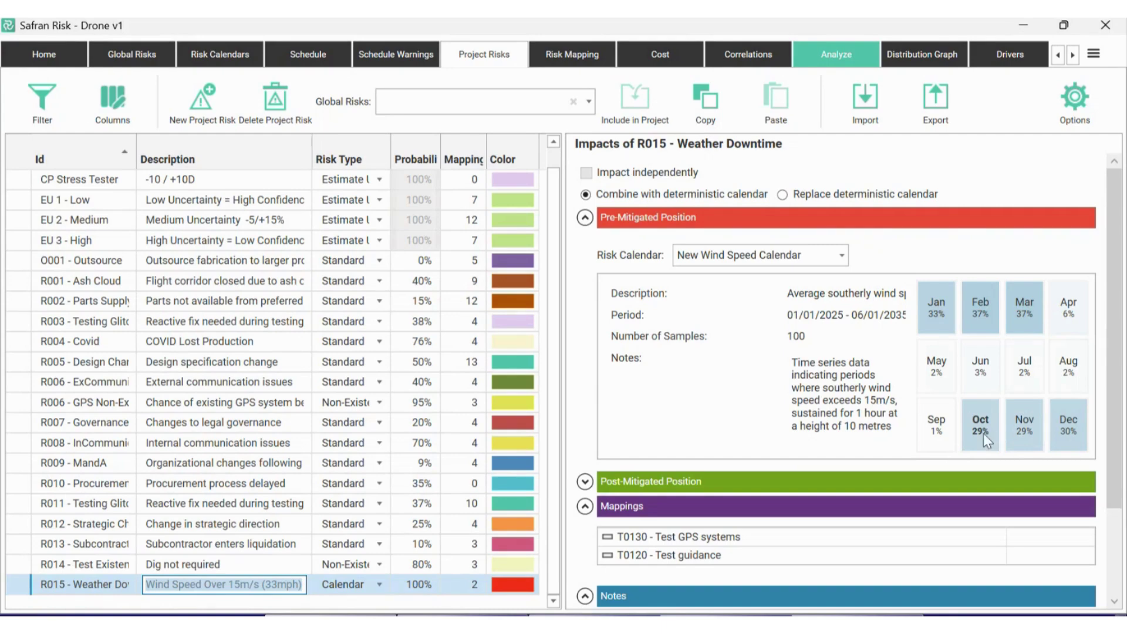
click(980, 418)
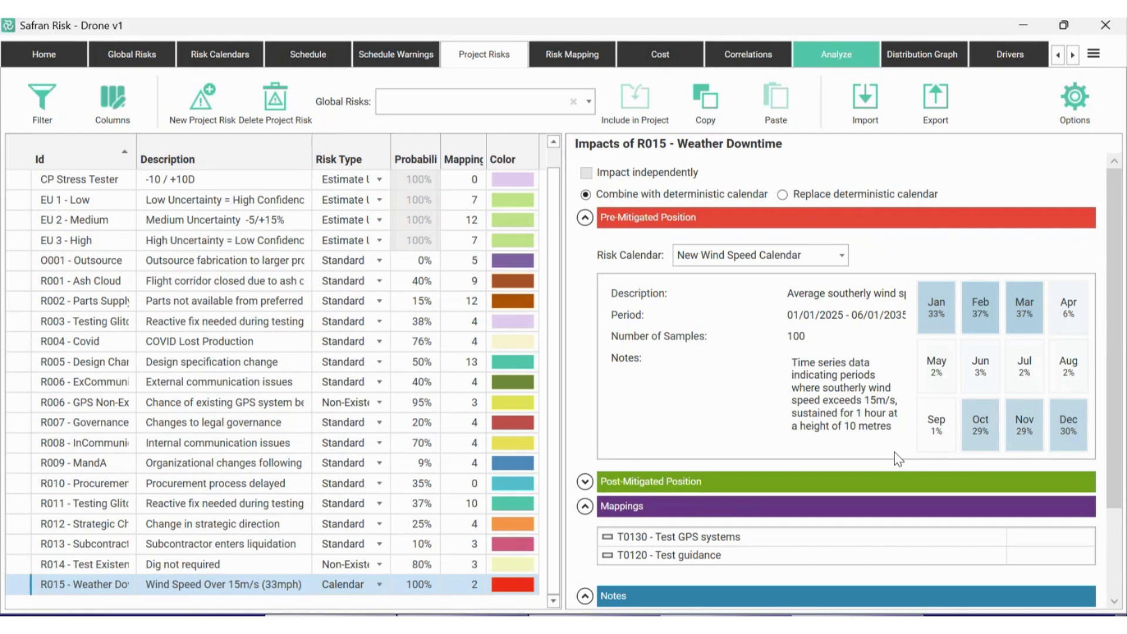
Step: View the available risk calendars and risk types for R015 - Weather Downtime
click(841, 258)
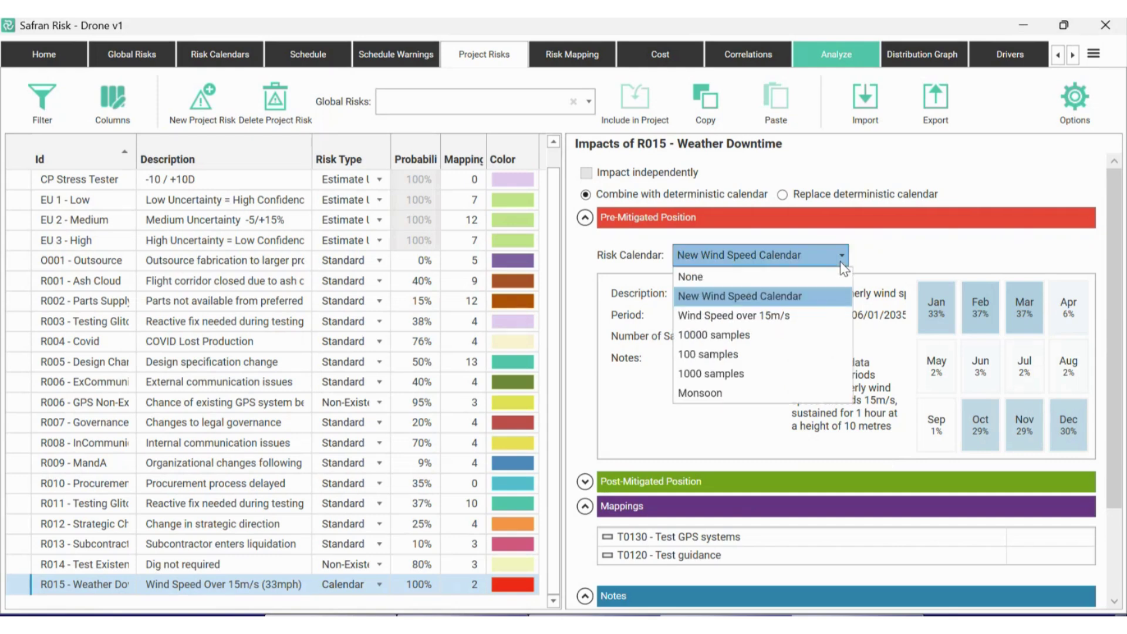
click(882, 263)
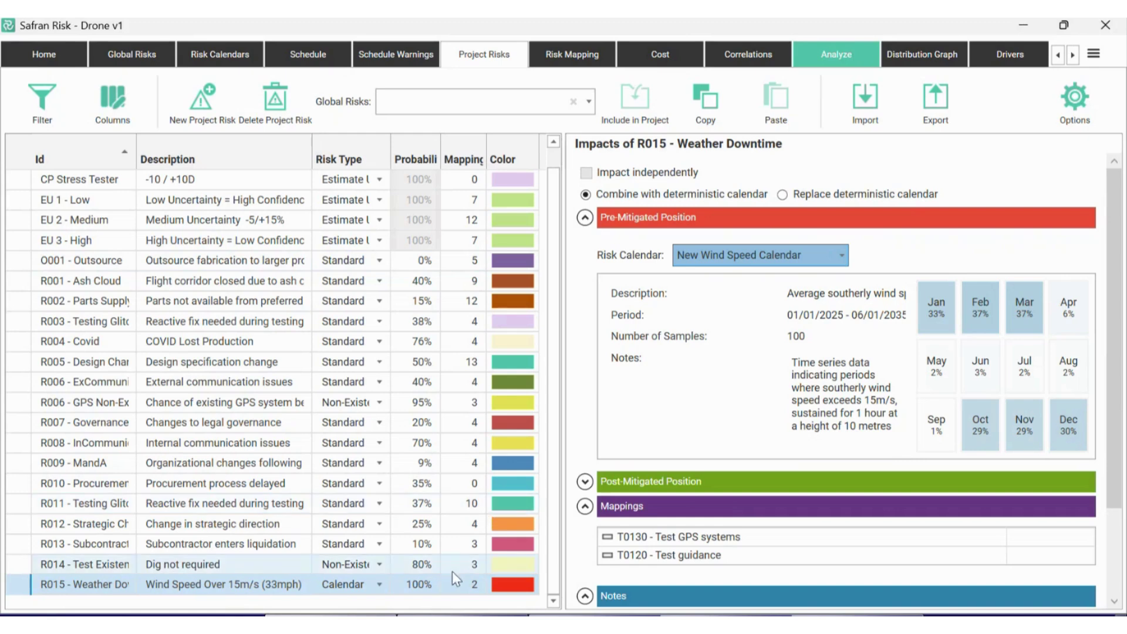
click(379, 584)
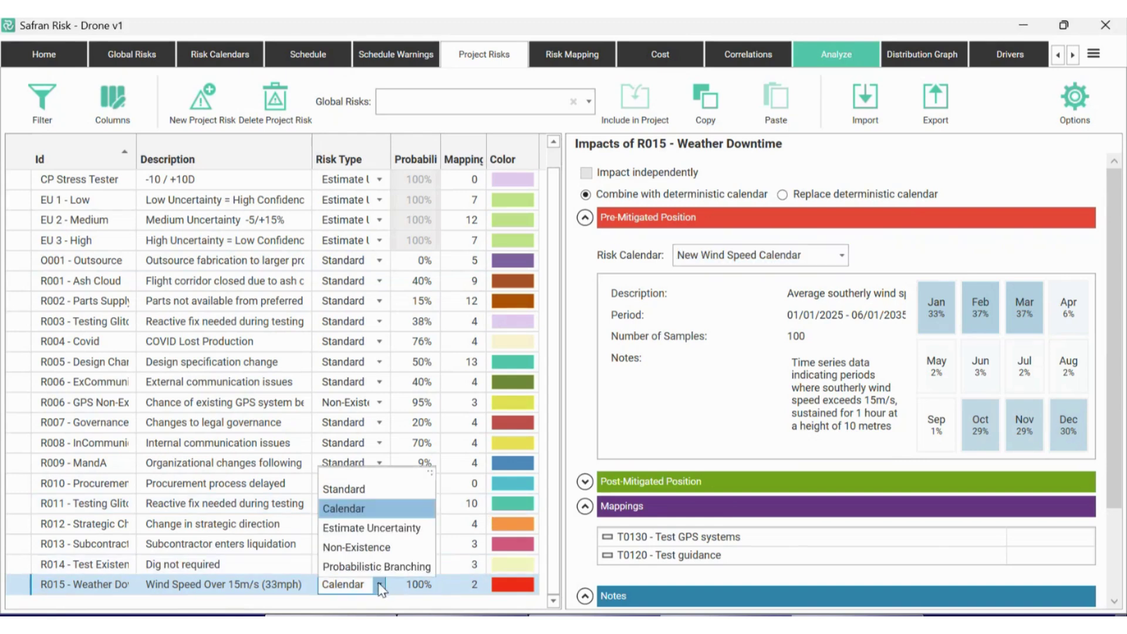
click(381, 584)
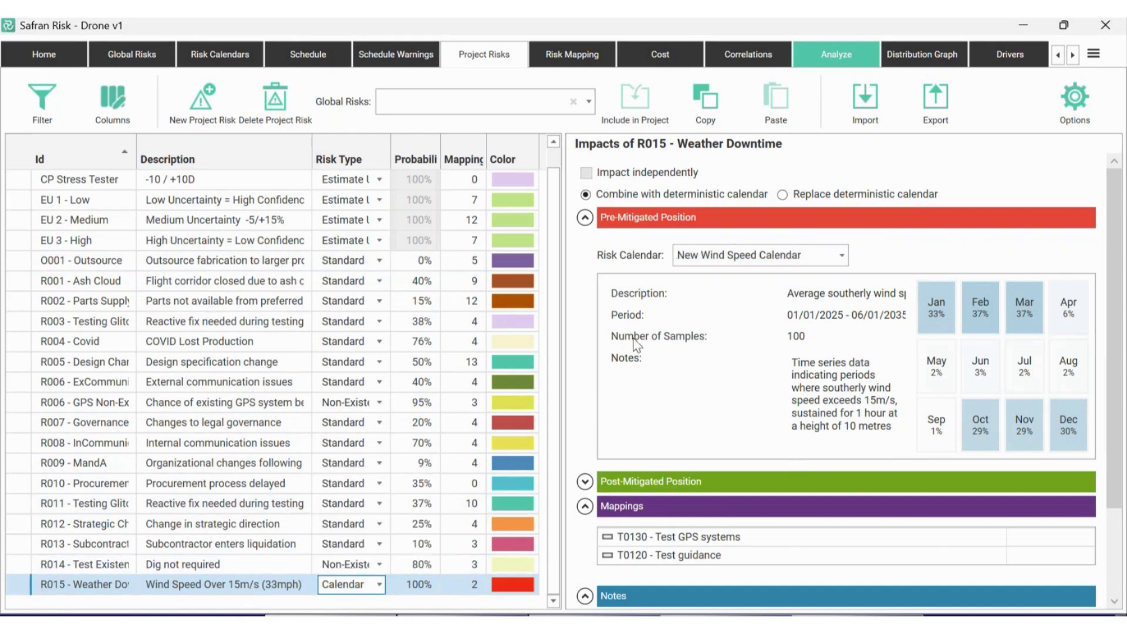
Step: Inspect the pre-mitigated schedule and cost impact distributions of risk R003 - Testing Glitch
click(202, 326)
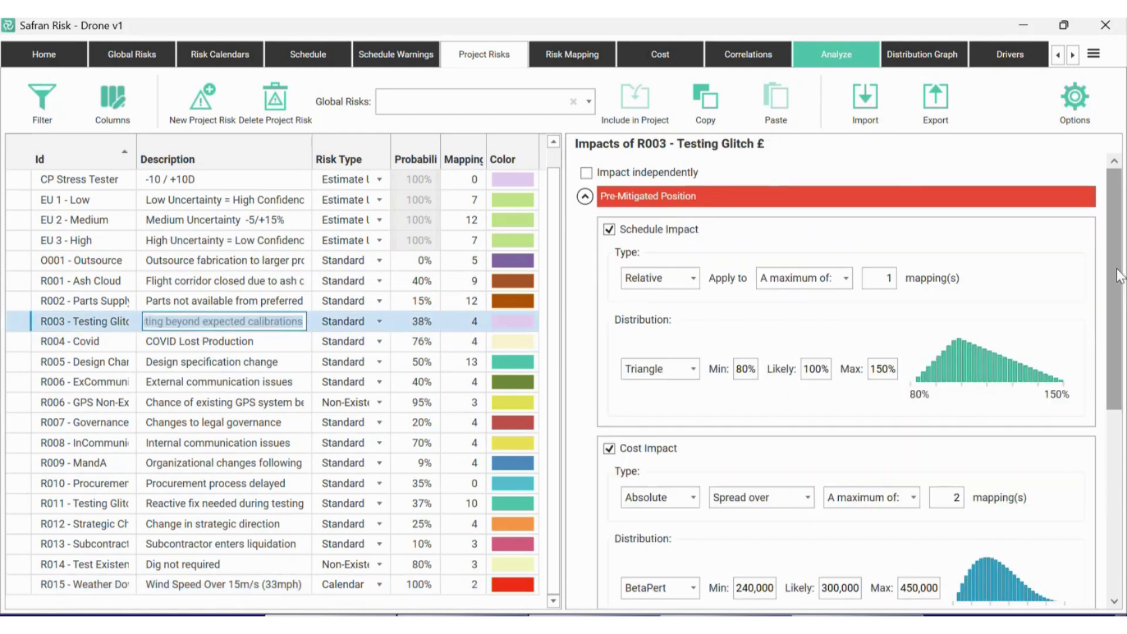
click(1118, 275)
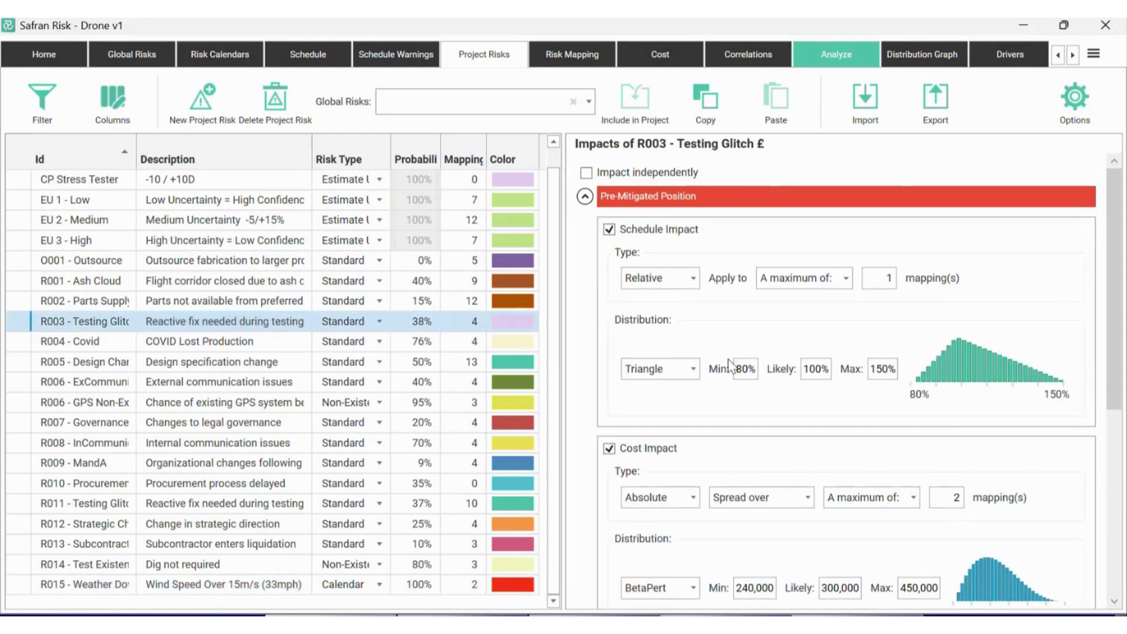
scroll(804, 496, down, 1)
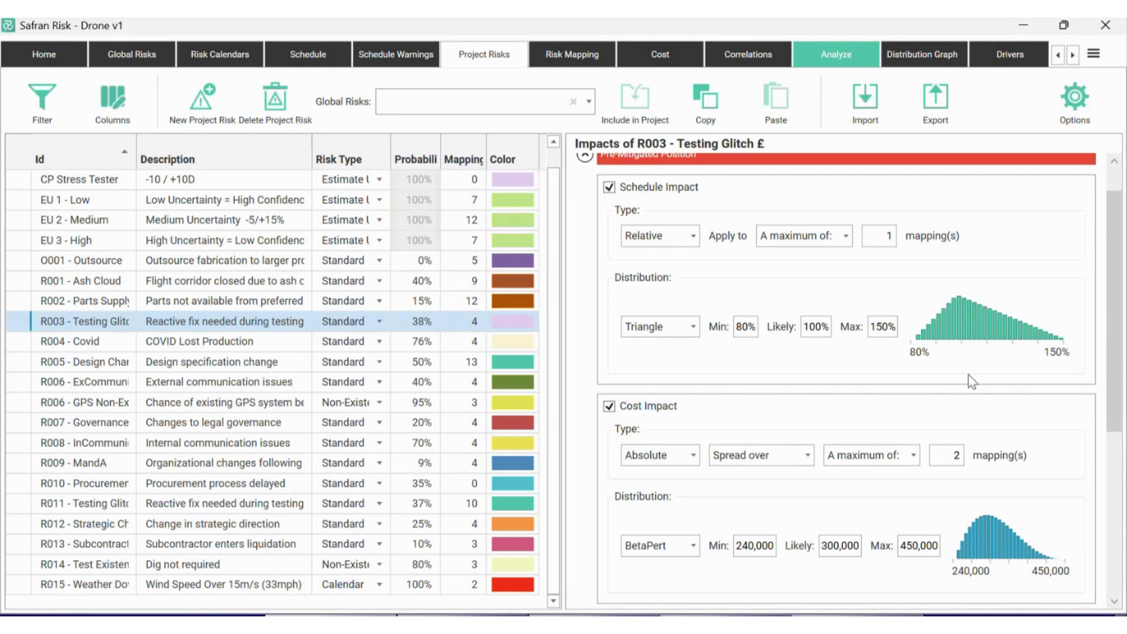
scroll(1102, 215, down, 1)
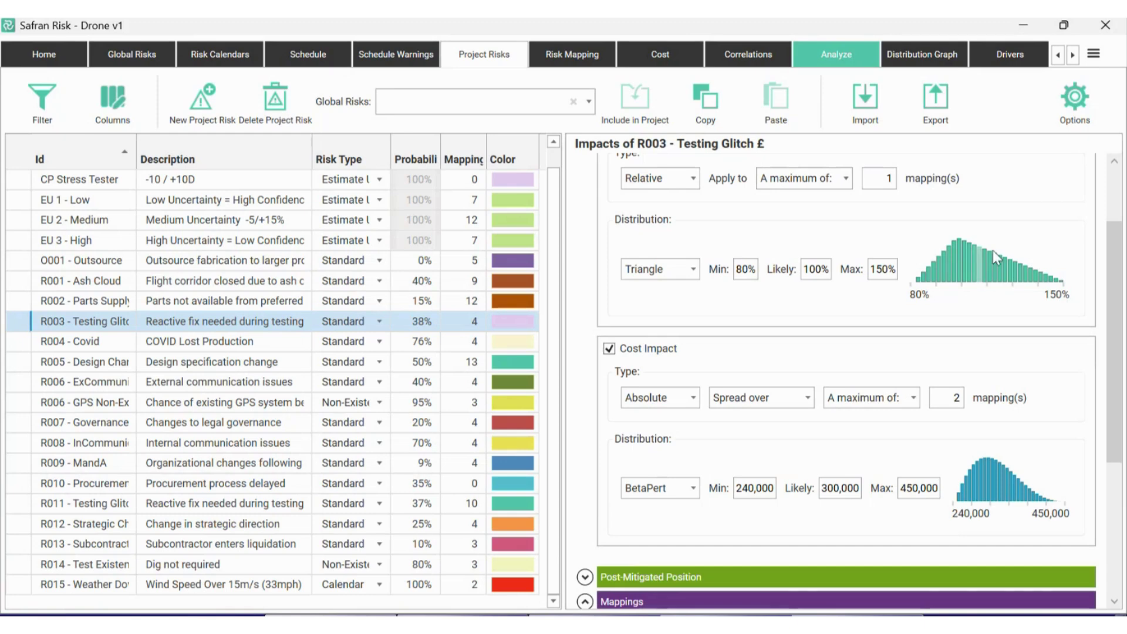
scroll(1064, 335, up, 1)
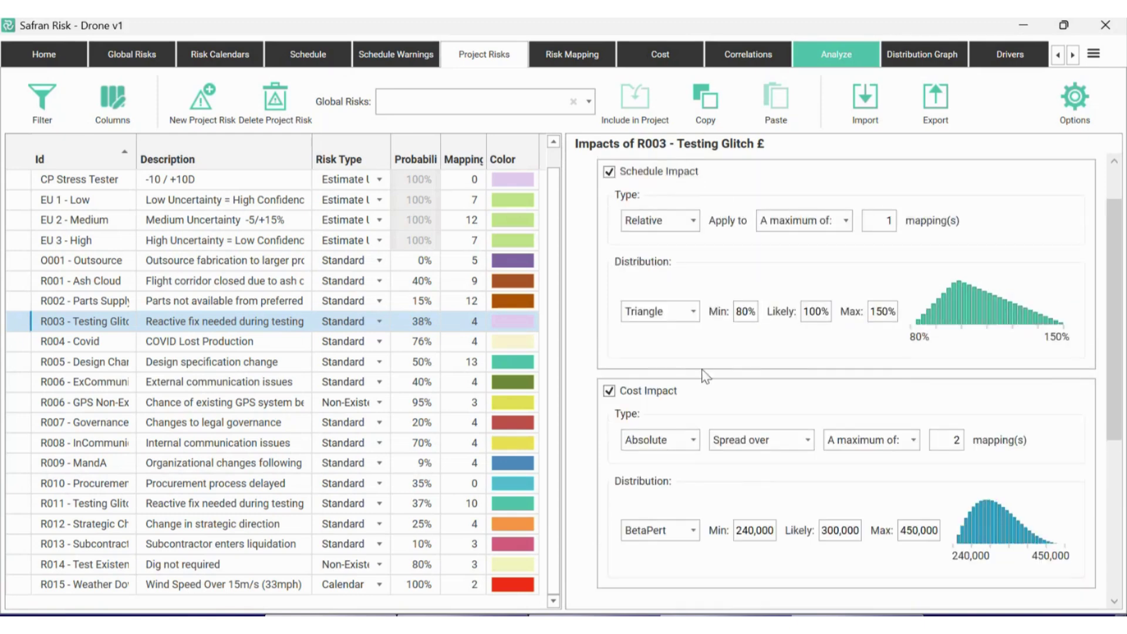
Step: Check the activities mapped to R015 - Weather Downtime, comparing the early start and finish dates of Test guidance and Test GPS systems in the schedule
click(209, 587)
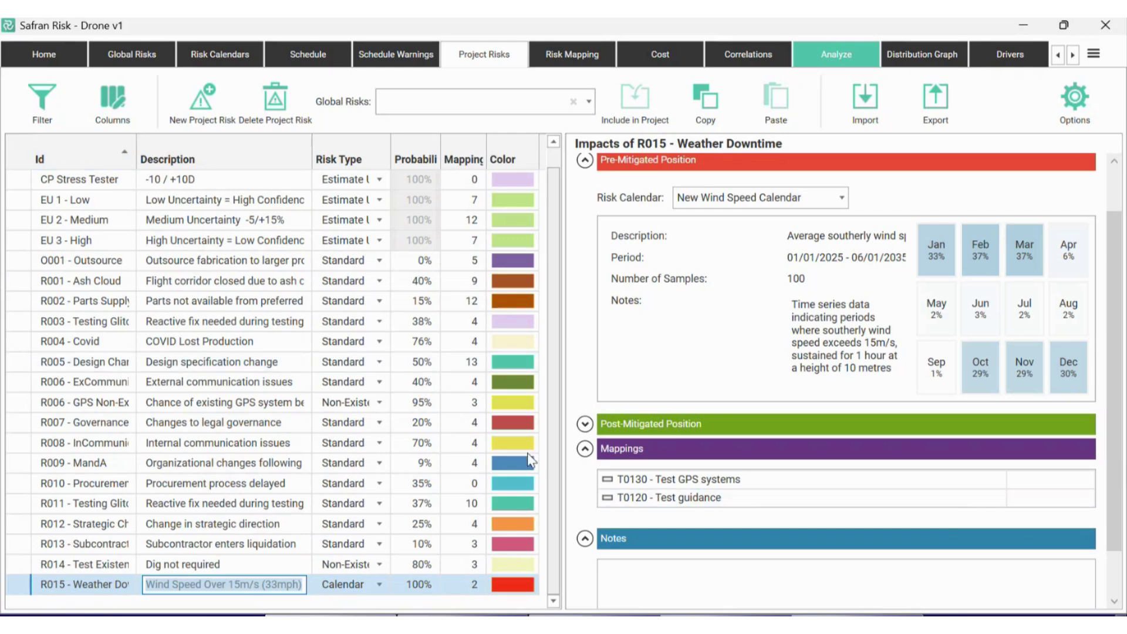
click(313, 60)
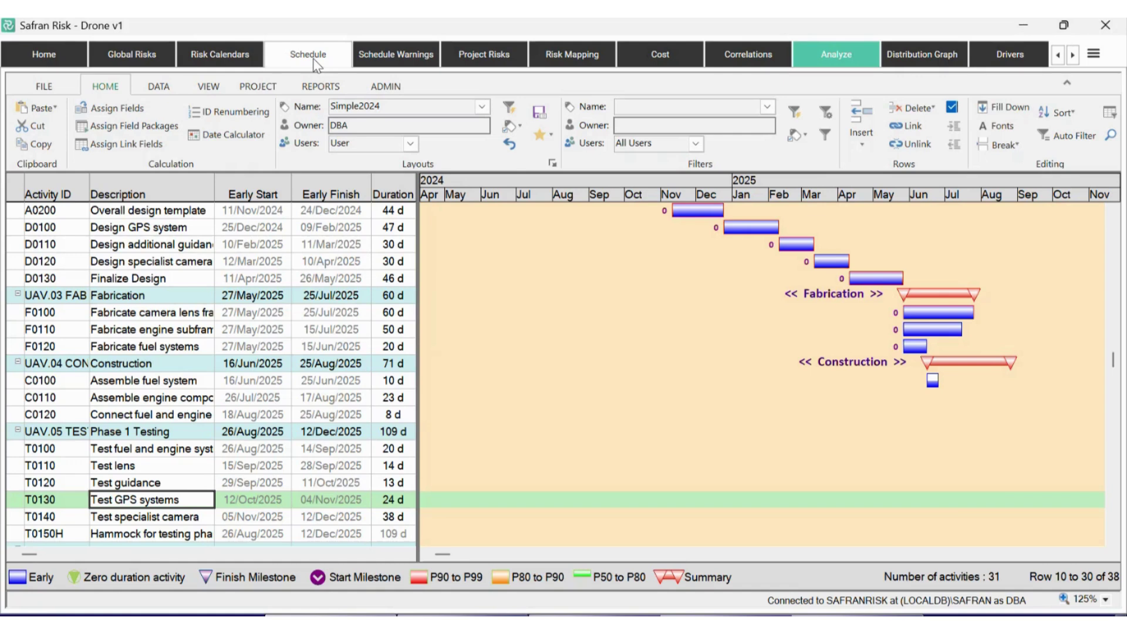
scroll(922, 544, down, 2)
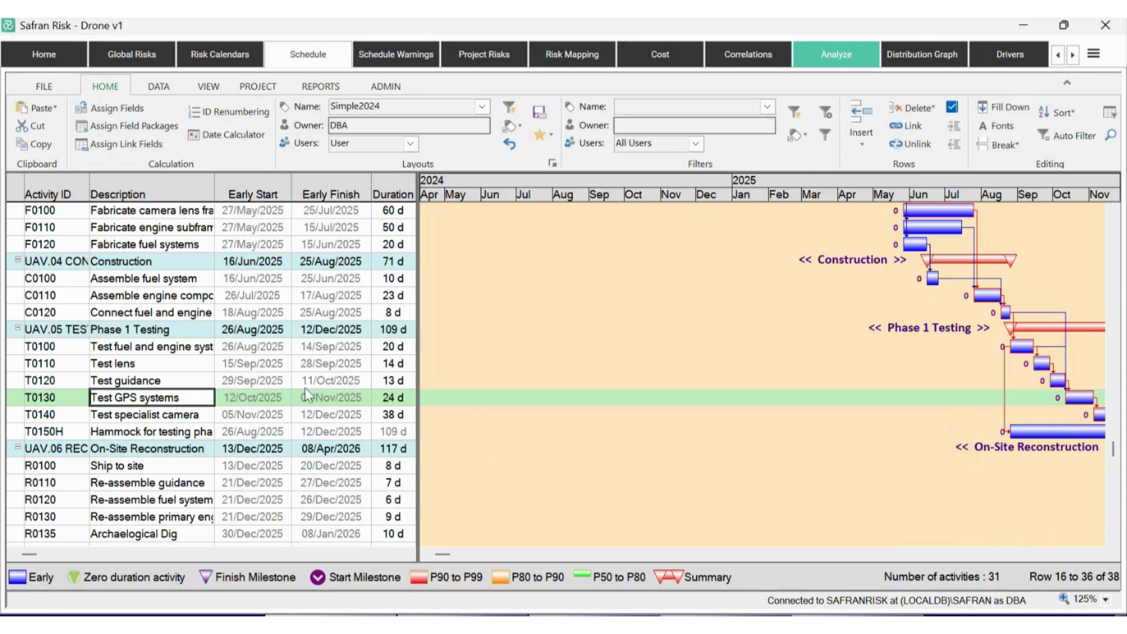
click(263, 382)
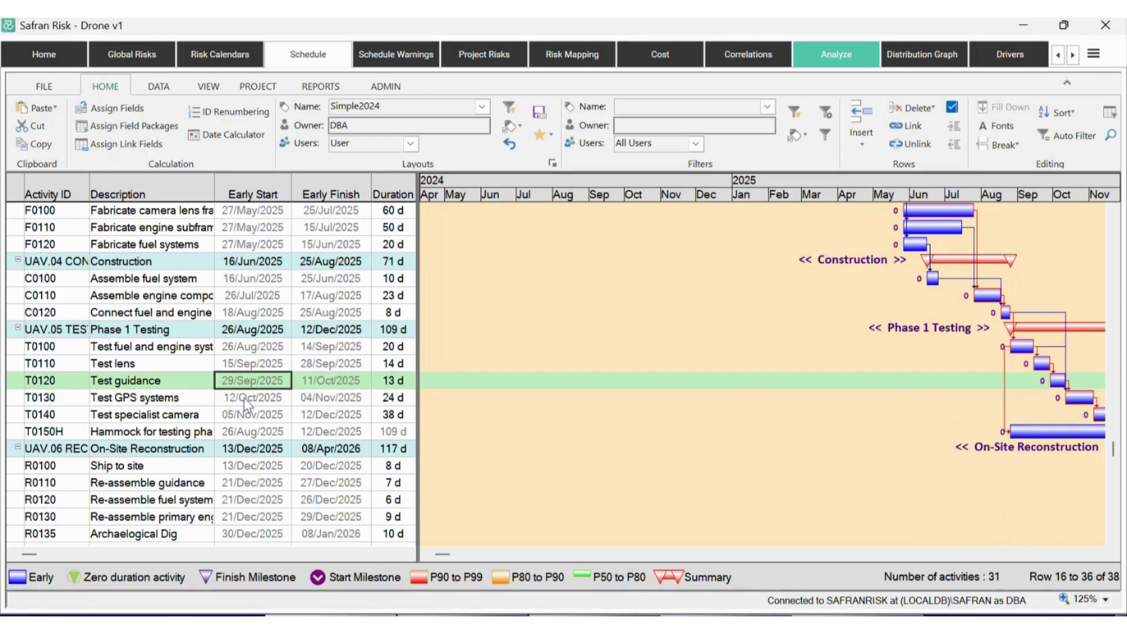
click(325, 400)
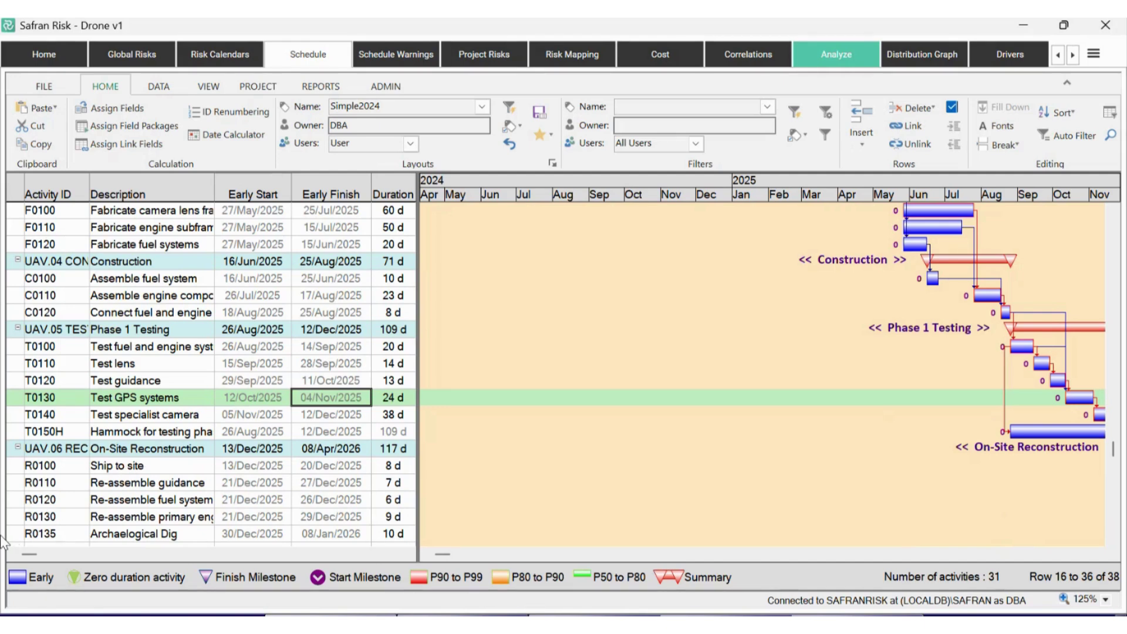
click(249, 381)
click(314, 403)
click(248, 380)
click(327, 414)
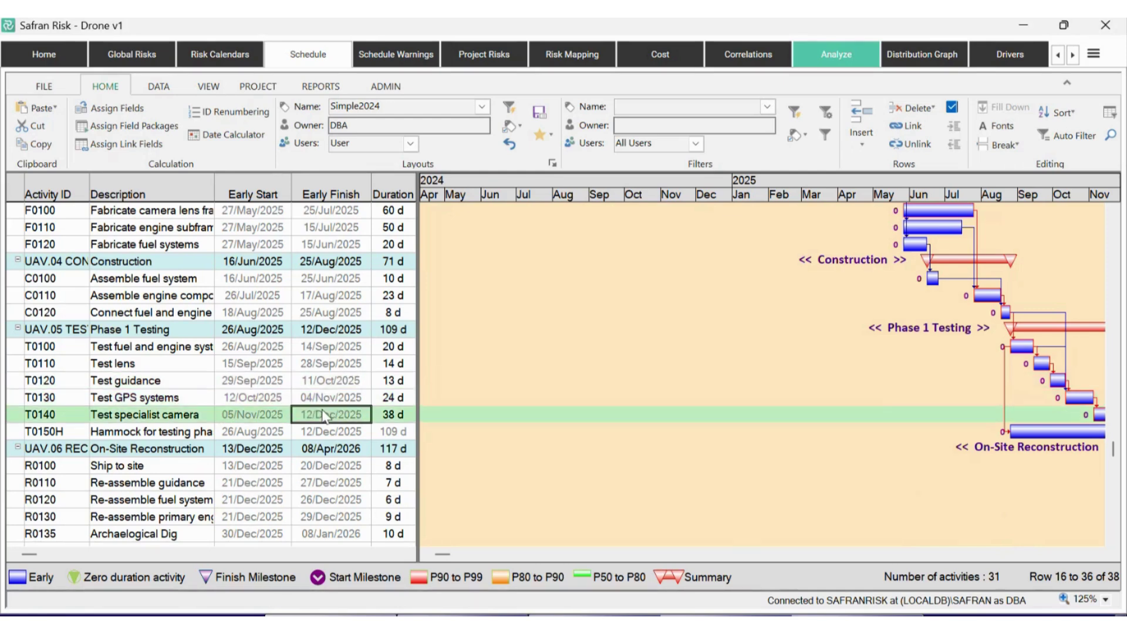
click(332, 398)
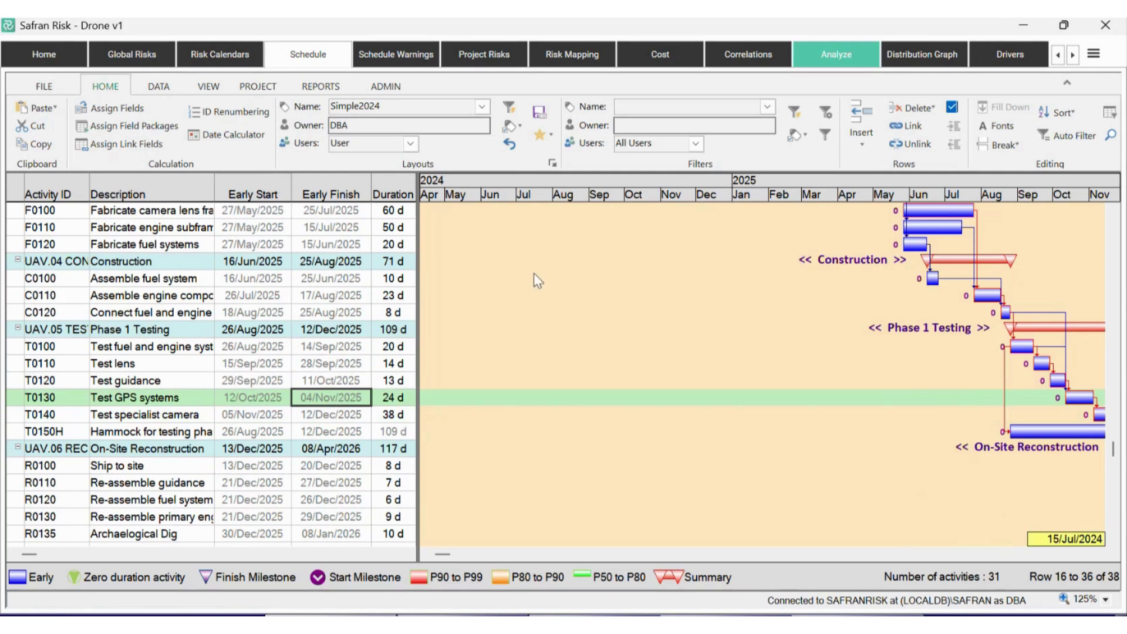
Step: Recheck the weather risk's calendar, enable Step through in the analysis options, and run the risk analysis
click(493, 63)
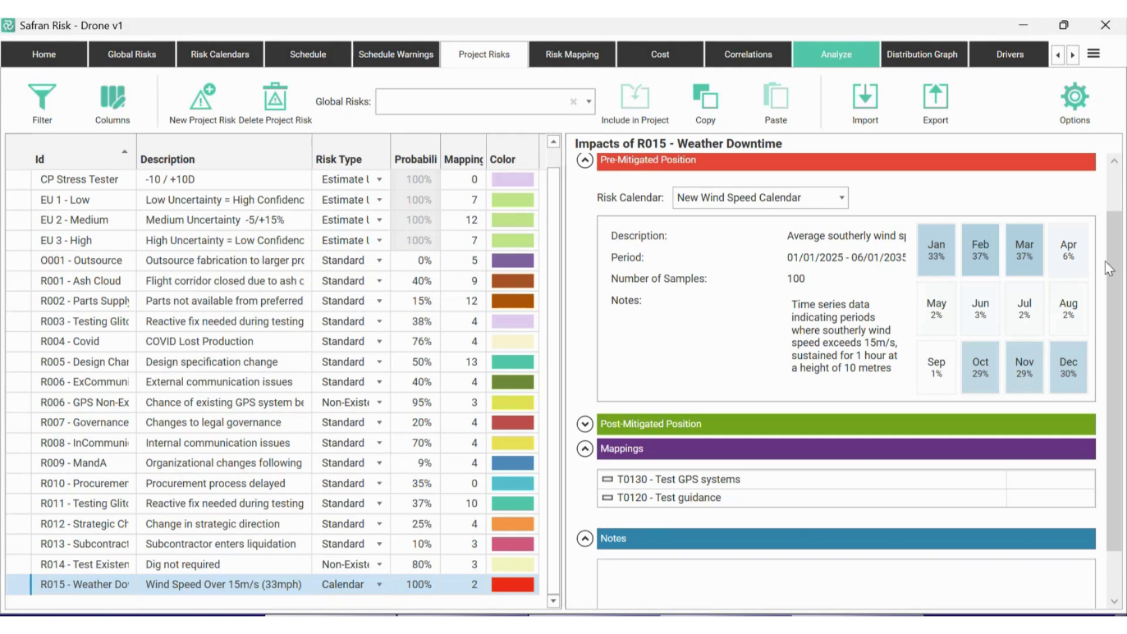
click(839, 56)
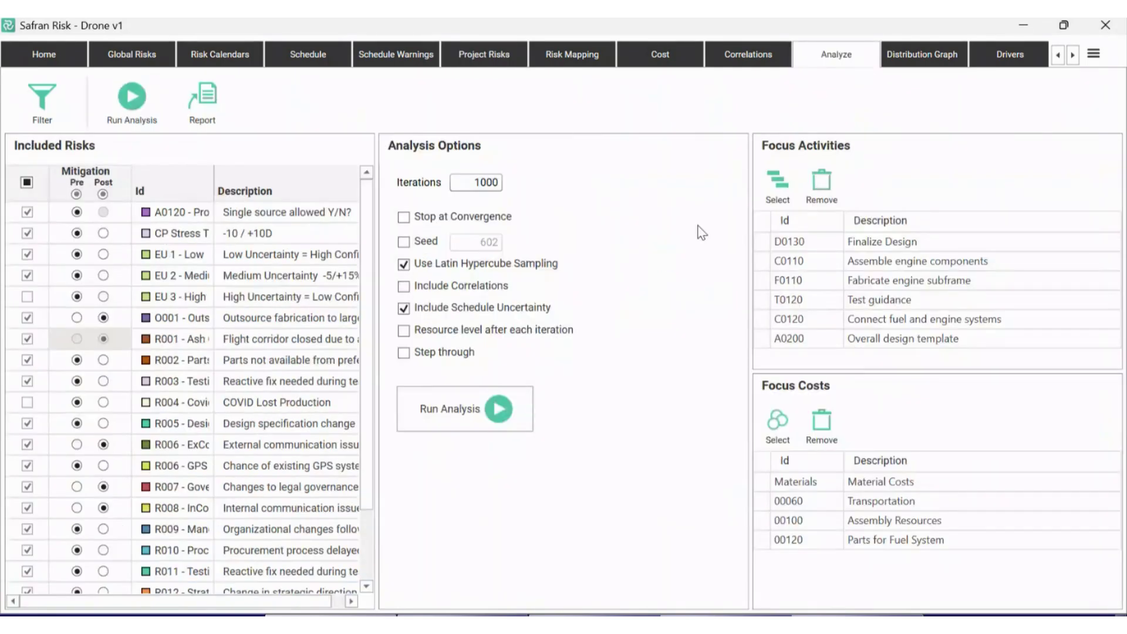
click(403, 352)
click(499, 408)
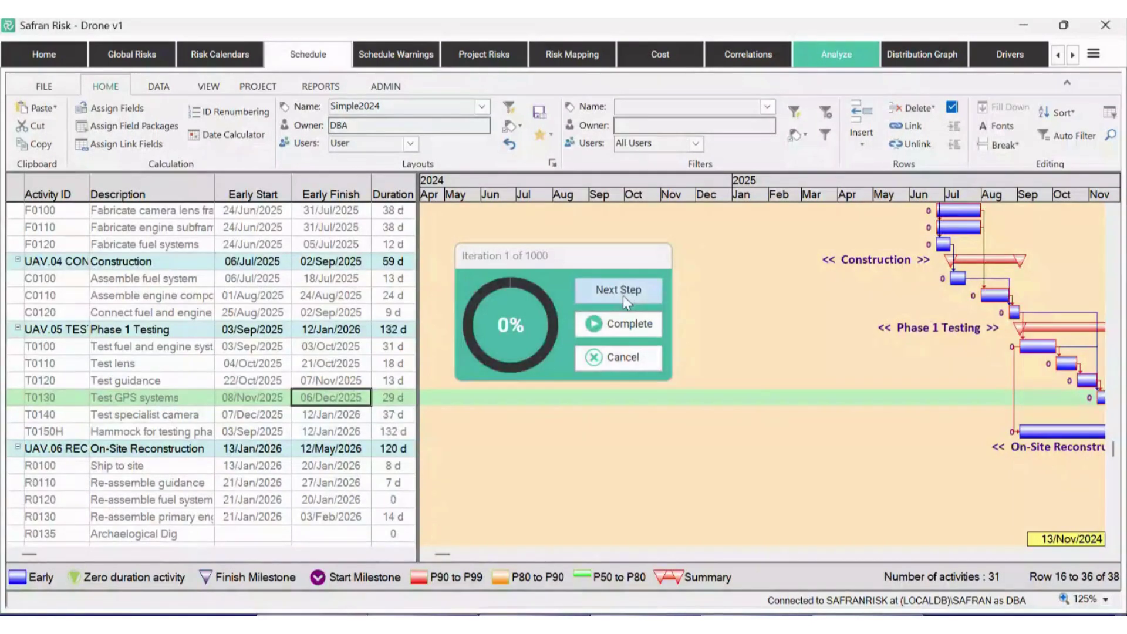
Step: Step through the simulation one iteration at a time up to iteration 22, checking the Phase 1 Testing activities in the schedule
click(622, 295)
click(622, 295)
click(624, 296)
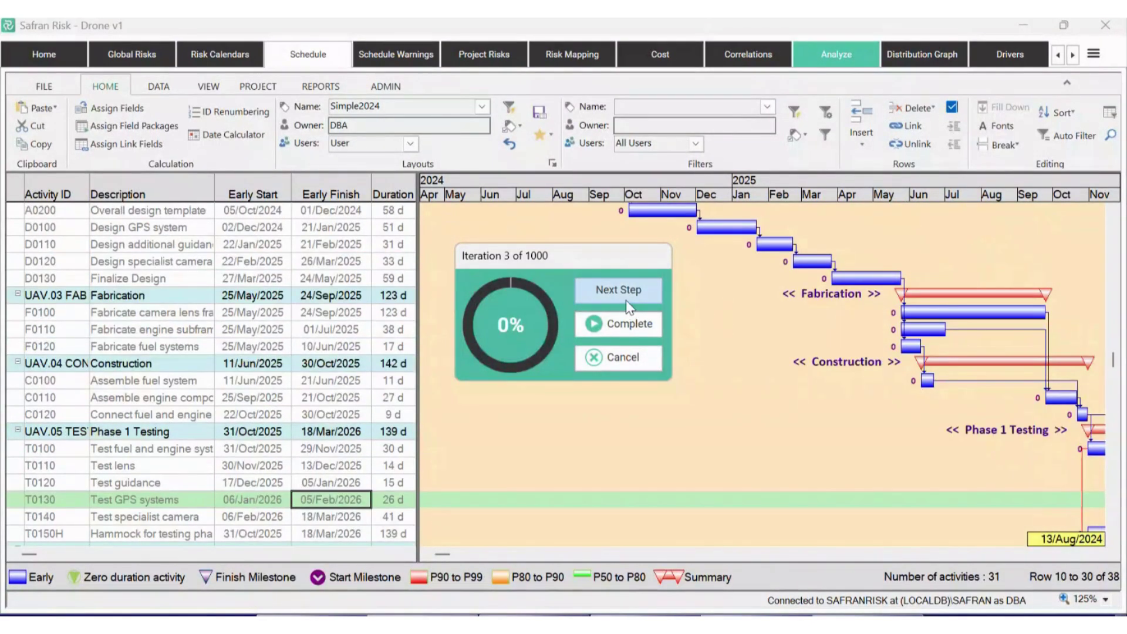
click(626, 299)
click(626, 298)
click(626, 298)
click(626, 298)
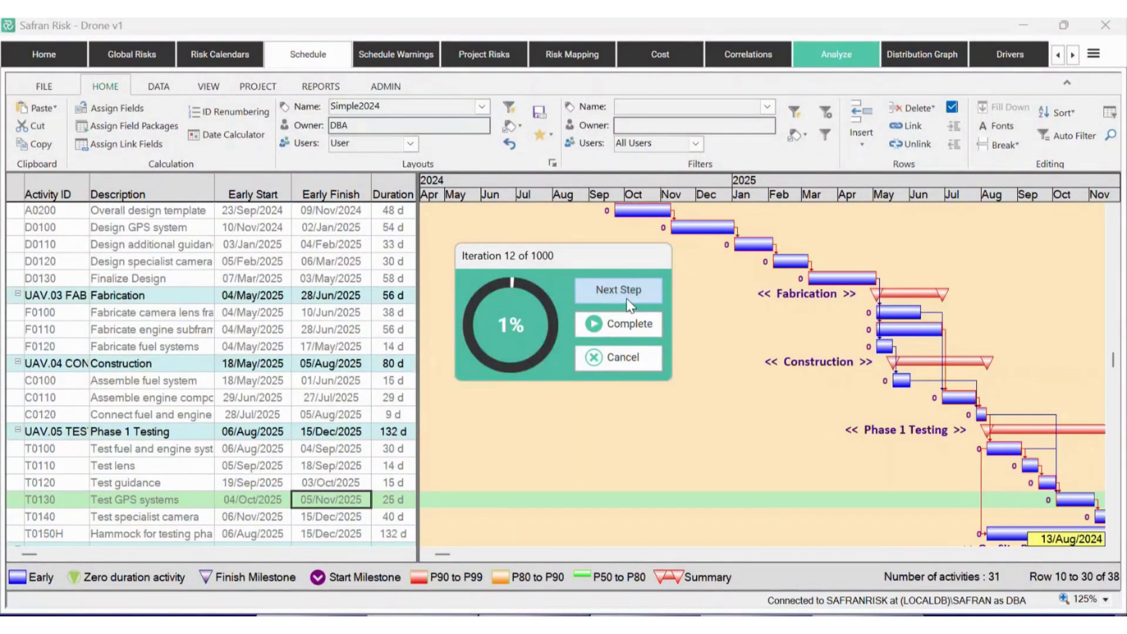
click(625, 298)
click(626, 298)
click(628, 297)
click(628, 297)
click(628, 297)
click(628, 297)
click(628, 297)
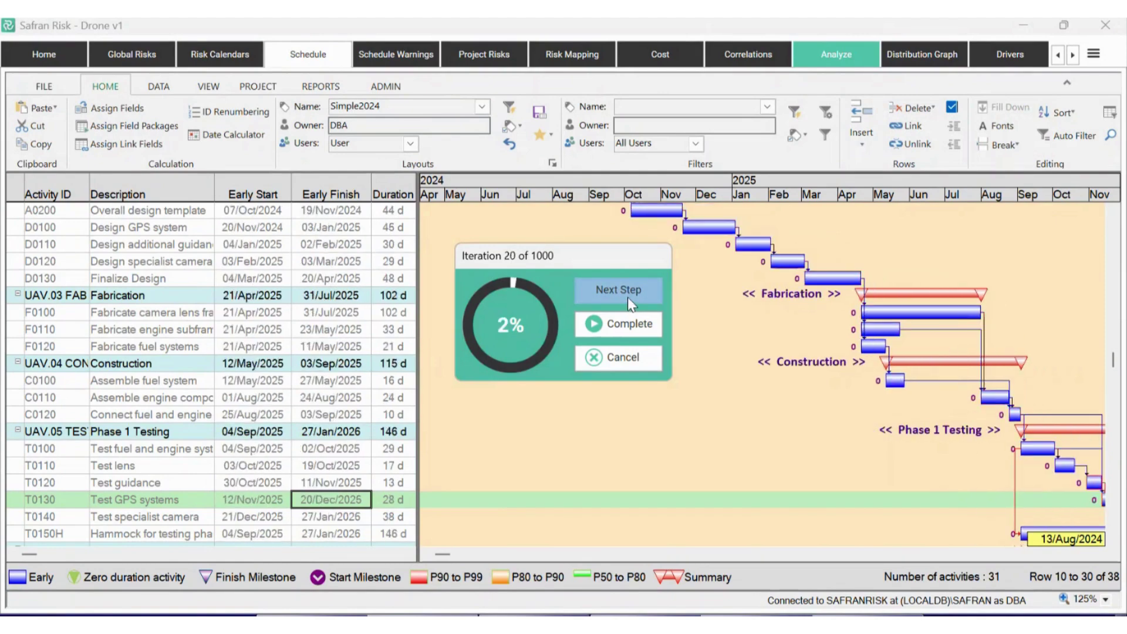
click(628, 297)
click(628, 297)
scroll(353, 387, down, 1)
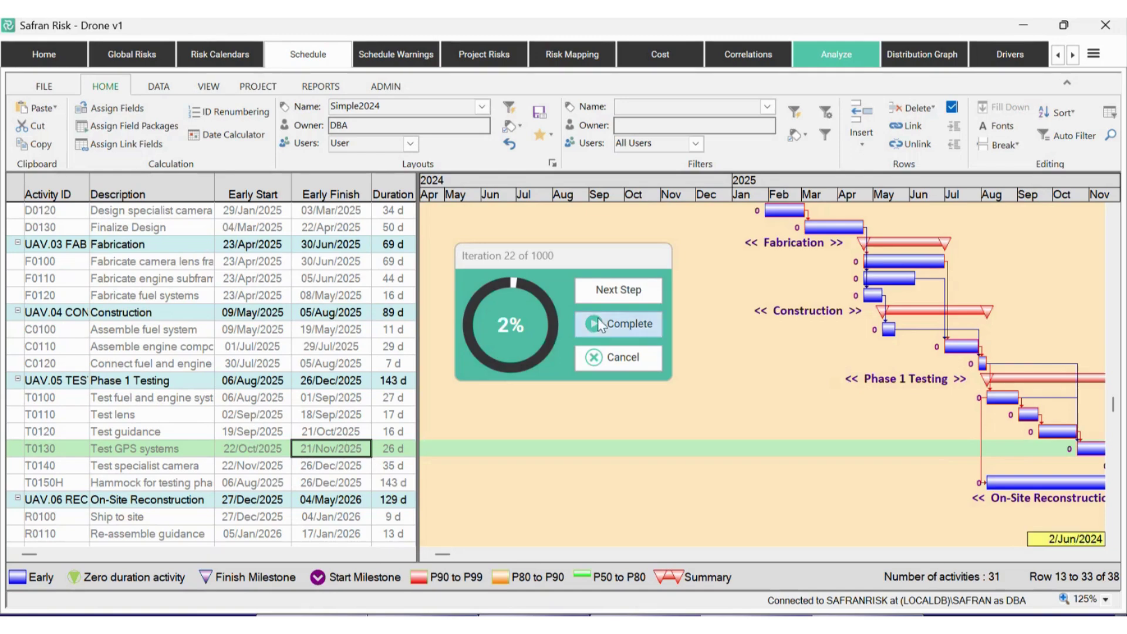
Step: Step the simulation forward one iteration at a time to iteration 56, checking the dates of Test GPS systems
click(617, 293)
click(618, 293)
click(618, 293)
click(618, 293)
click(619, 294)
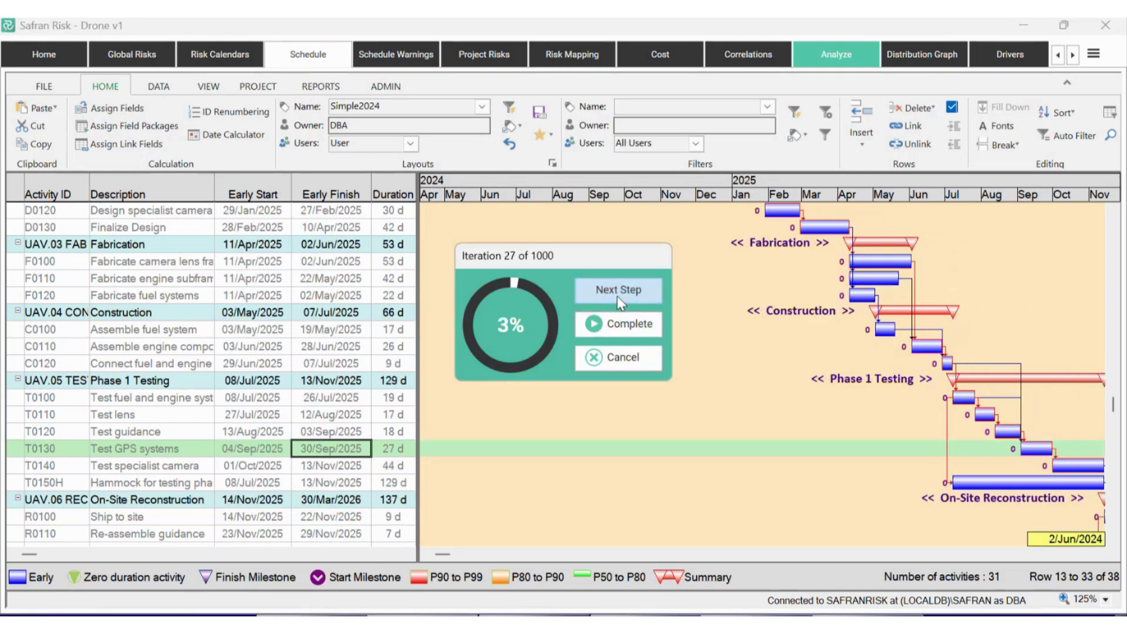
click(618, 293)
click(618, 293)
click(617, 293)
click(617, 293)
click(618, 294)
click(618, 294)
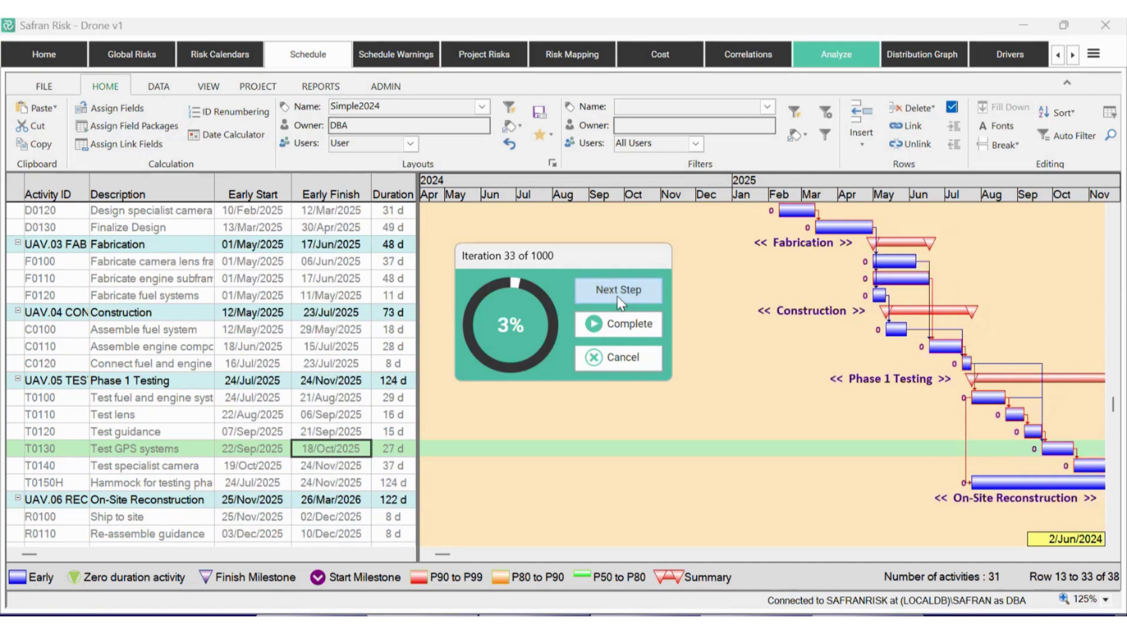
click(617, 293)
click(617, 295)
click(618, 296)
click(618, 295)
click(617, 296)
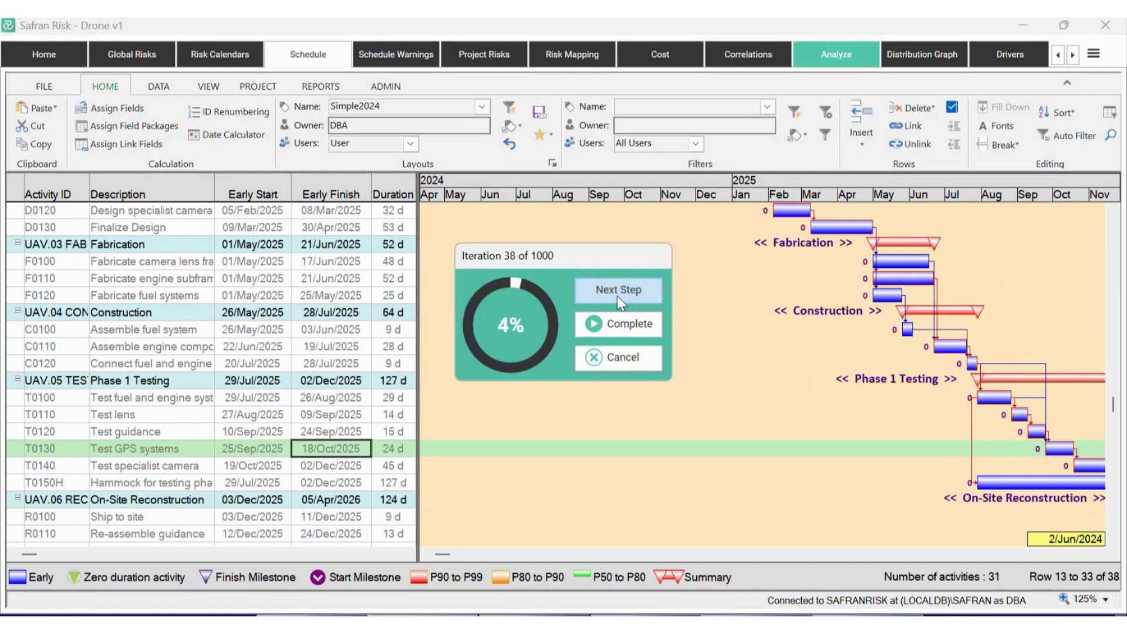
click(617, 296)
click(617, 295)
click(617, 296)
click(617, 295)
click(618, 296)
click(617, 296)
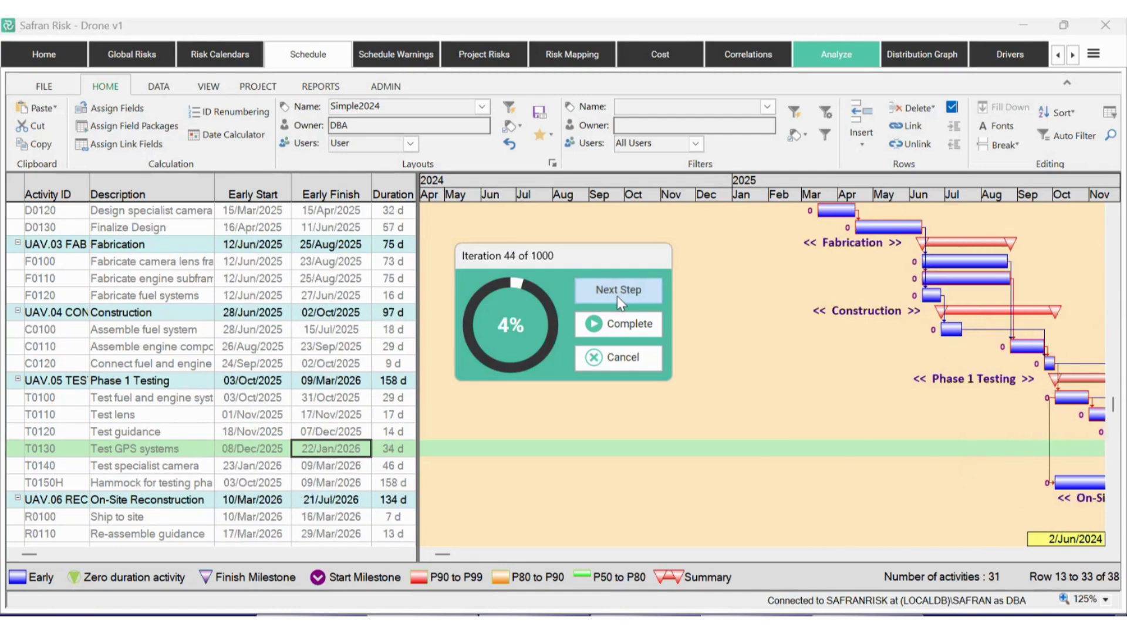
click(618, 295)
click(617, 295)
click(617, 296)
click(618, 296)
click(617, 296)
click(618, 296)
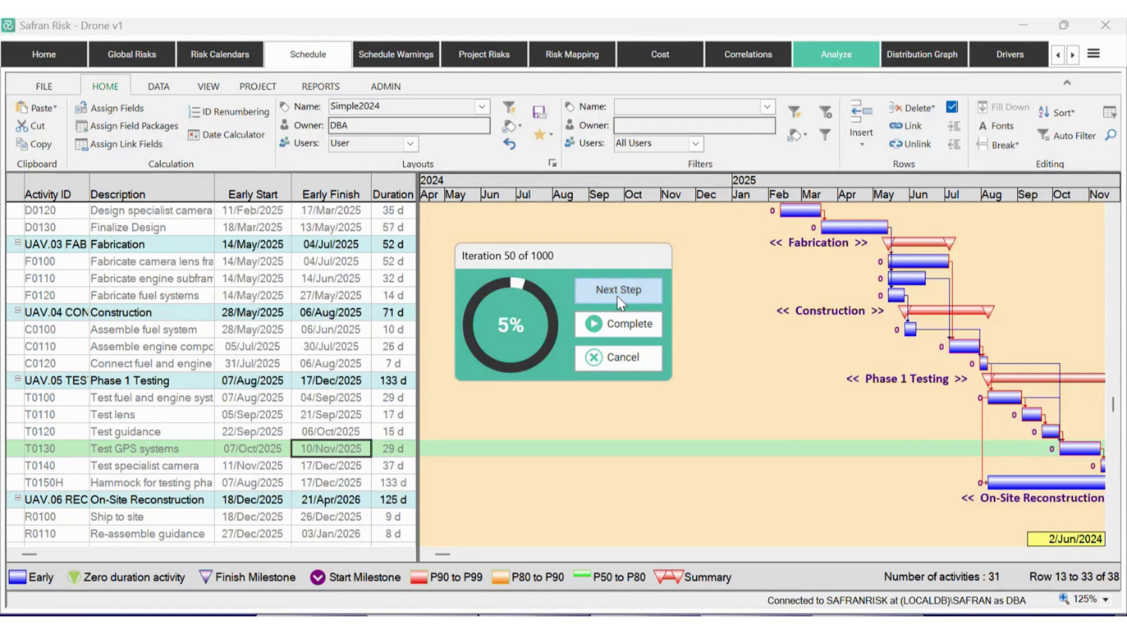
click(617, 295)
click(616, 298)
click(616, 298)
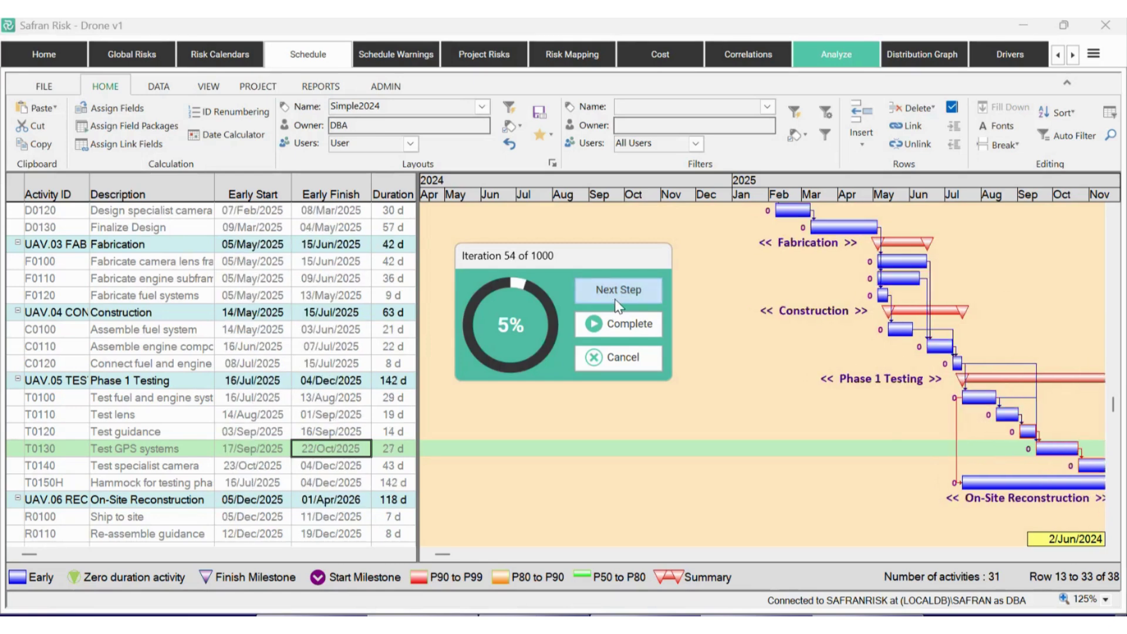
click(617, 298)
click(617, 299)
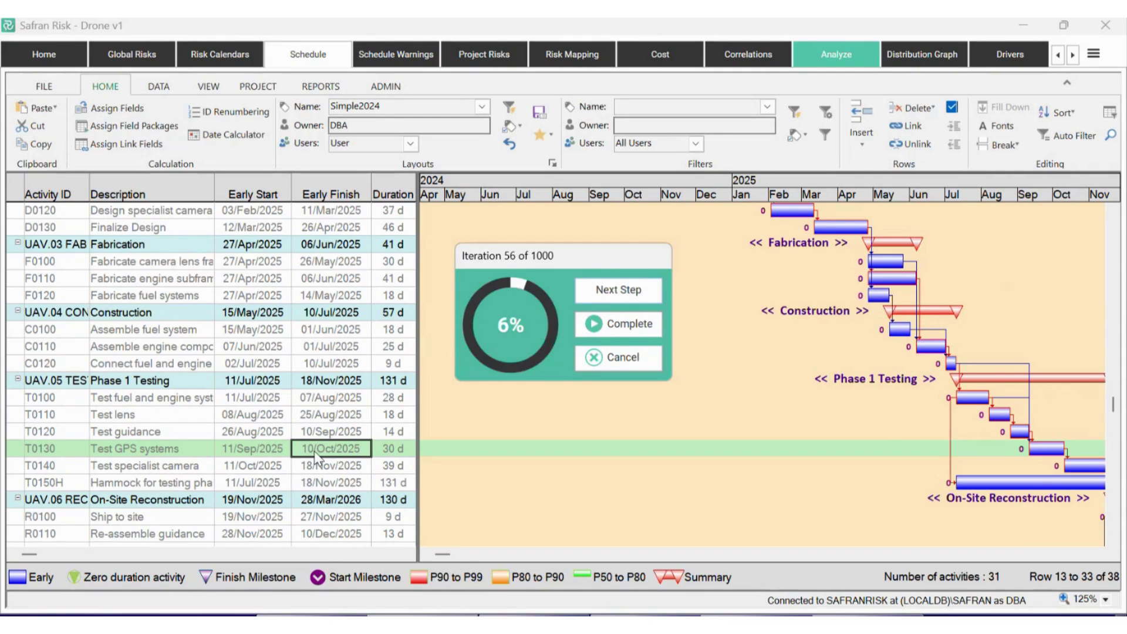
Step: Continue stepping through single iterations up to iteration 86, watching how the Phase 1 Testing dates shift in the schedule
click(620, 287)
click(621, 287)
click(621, 287)
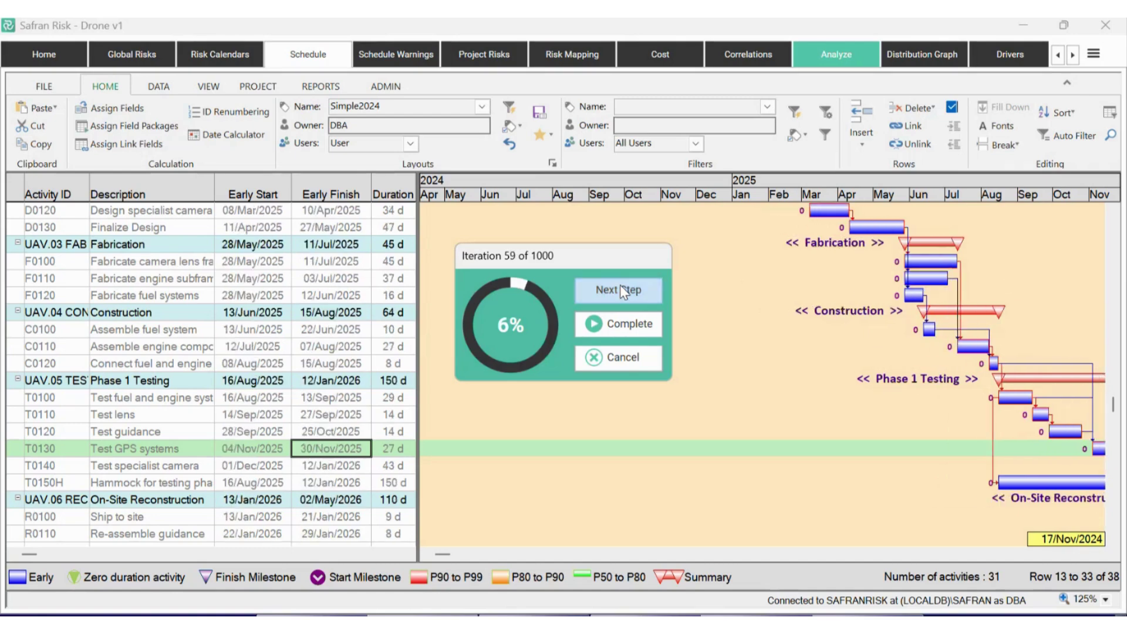
click(621, 288)
click(621, 287)
click(621, 287)
click(621, 287)
click(620, 287)
click(621, 288)
click(621, 288)
click(621, 288)
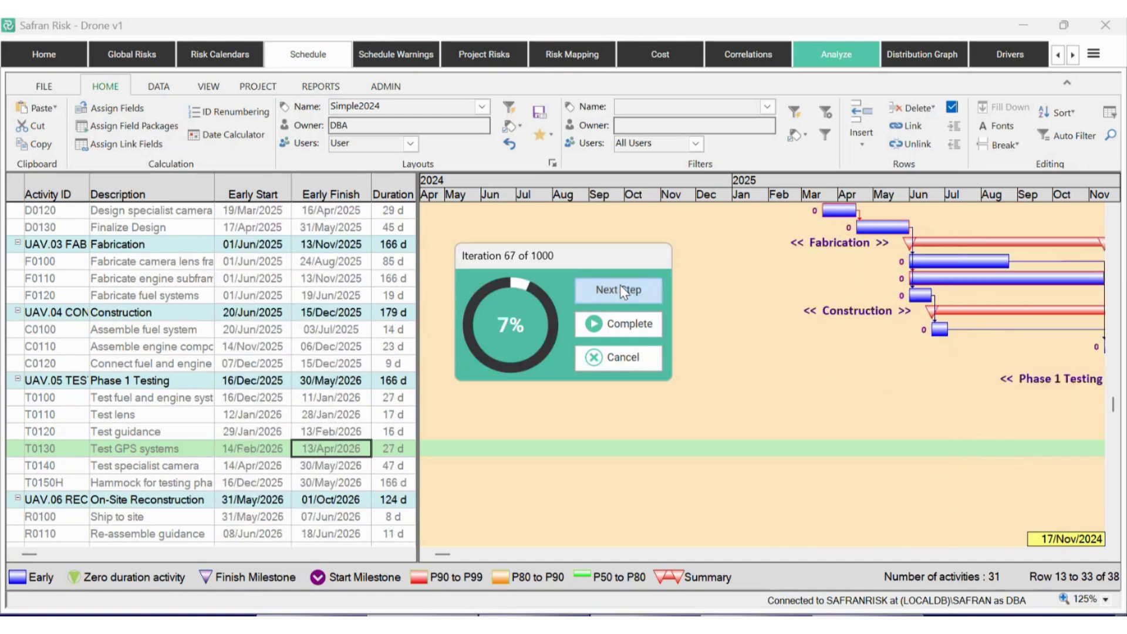
click(621, 288)
click(621, 287)
click(621, 288)
click(621, 287)
click(621, 288)
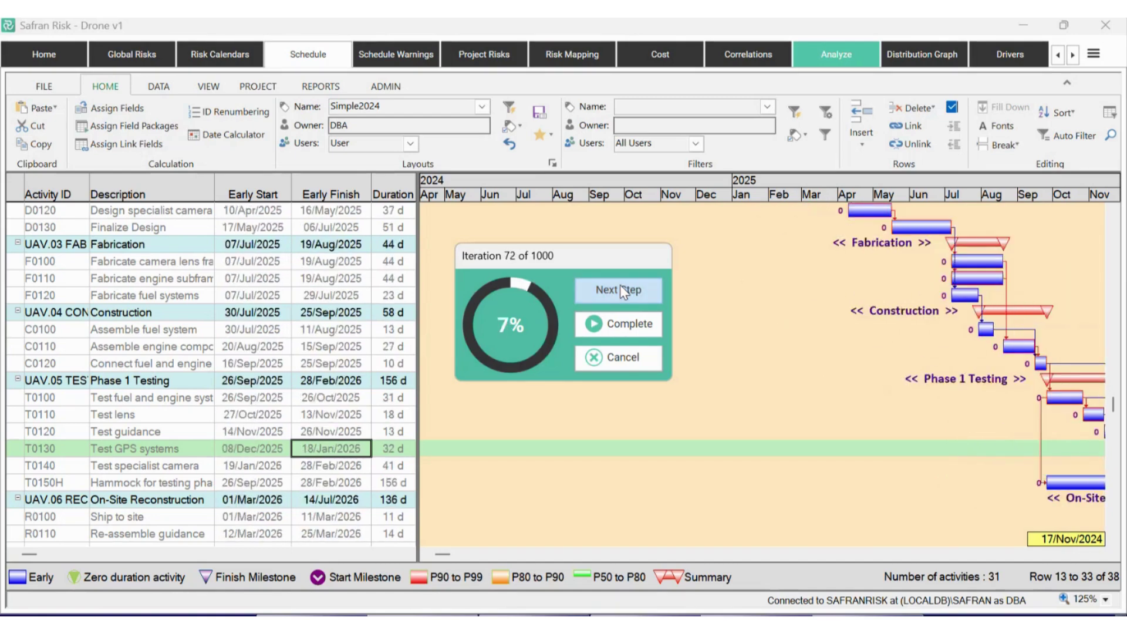
click(621, 287)
click(621, 288)
click(618, 288)
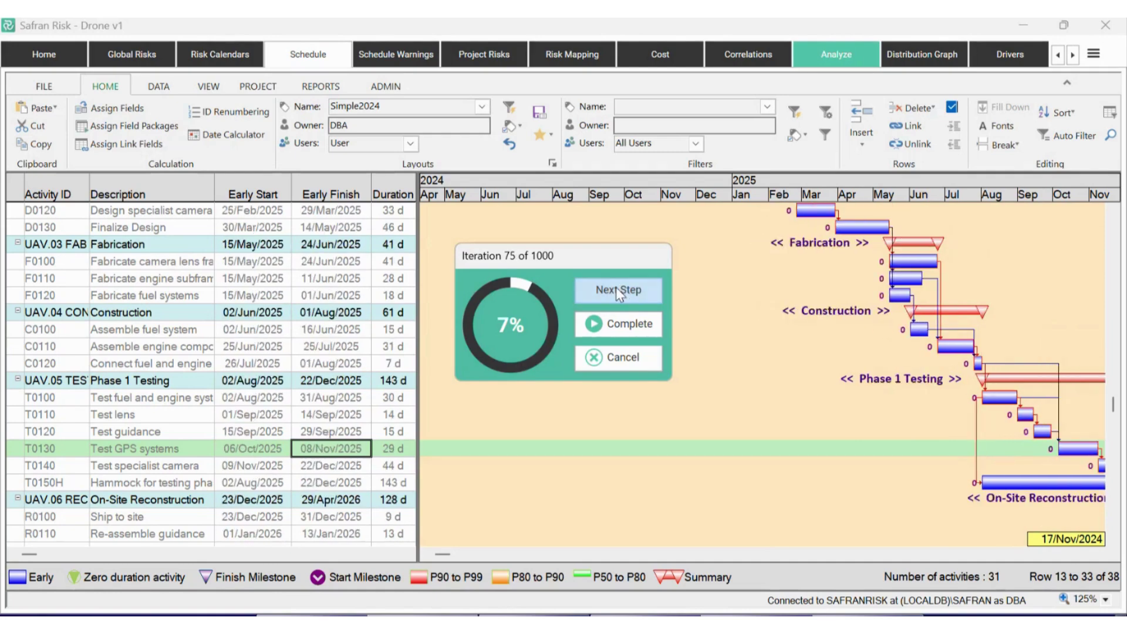
click(606, 290)
click(603, 291)
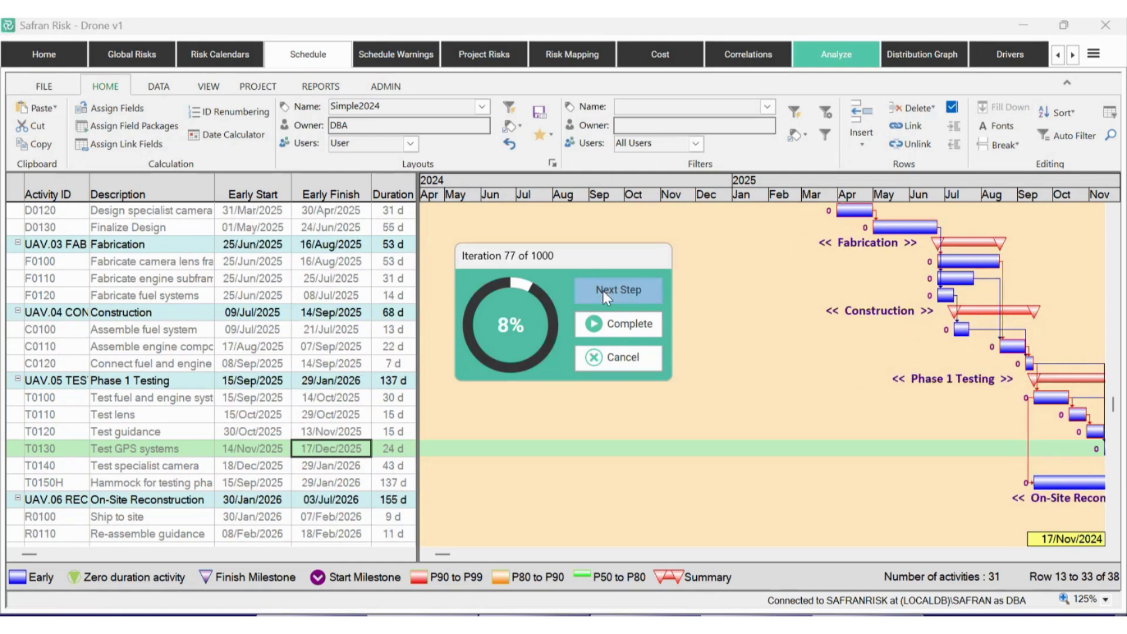
click(603, 290)
click(603, 291)
click(604, 290)
click(604, 291)
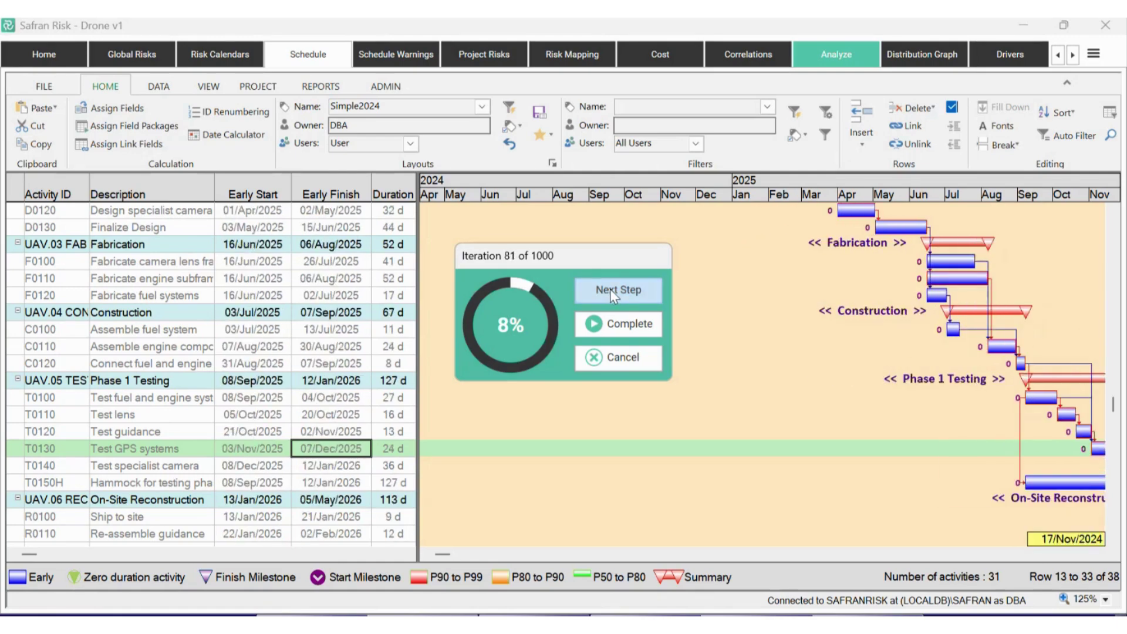
click(611, 288)
click(610, 288)
click(611, 287)
click(610, 288)
click(611, 288)
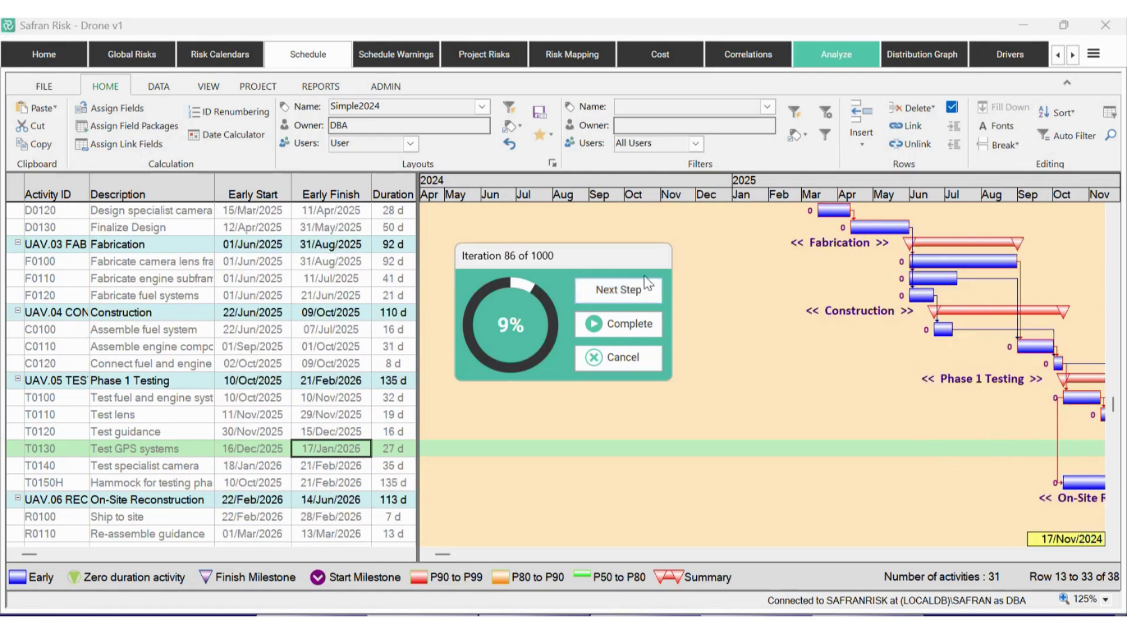
Step: Advance slowly through iterations 87 to 89, comparing the Test guidance and Test GPS systems dates in each
click(637, 283)
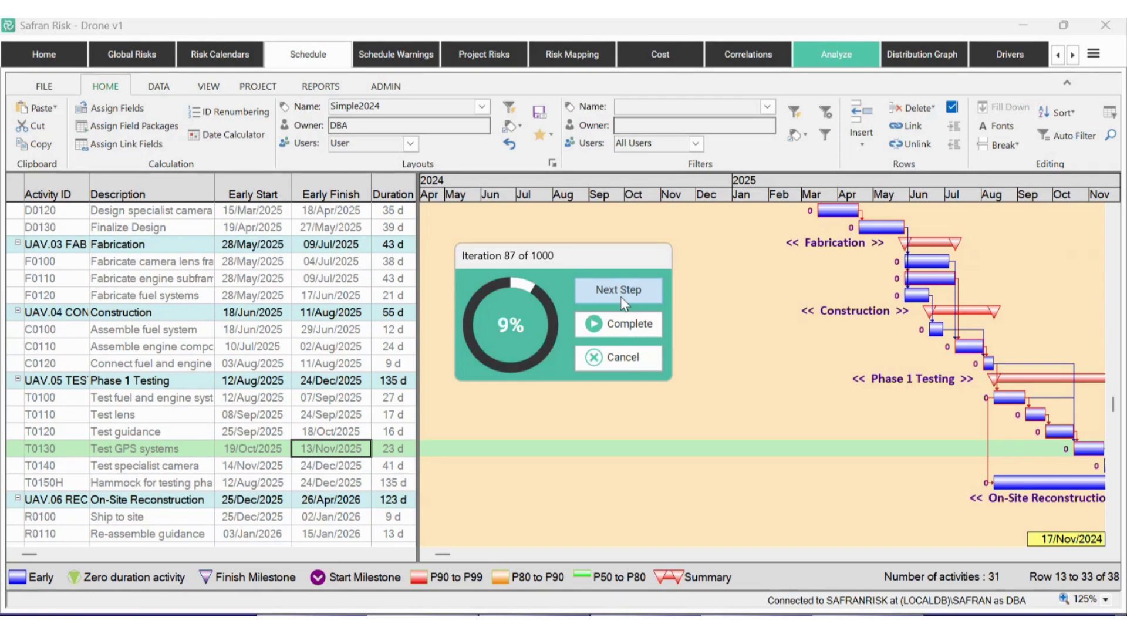
click(622, 299)
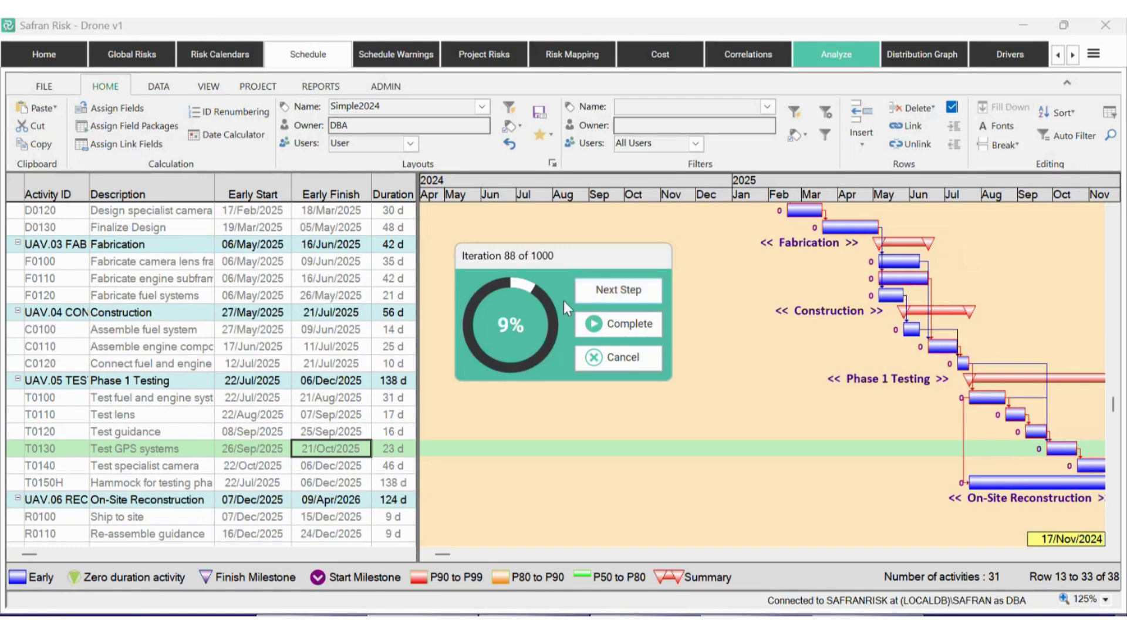
click(623, 295)
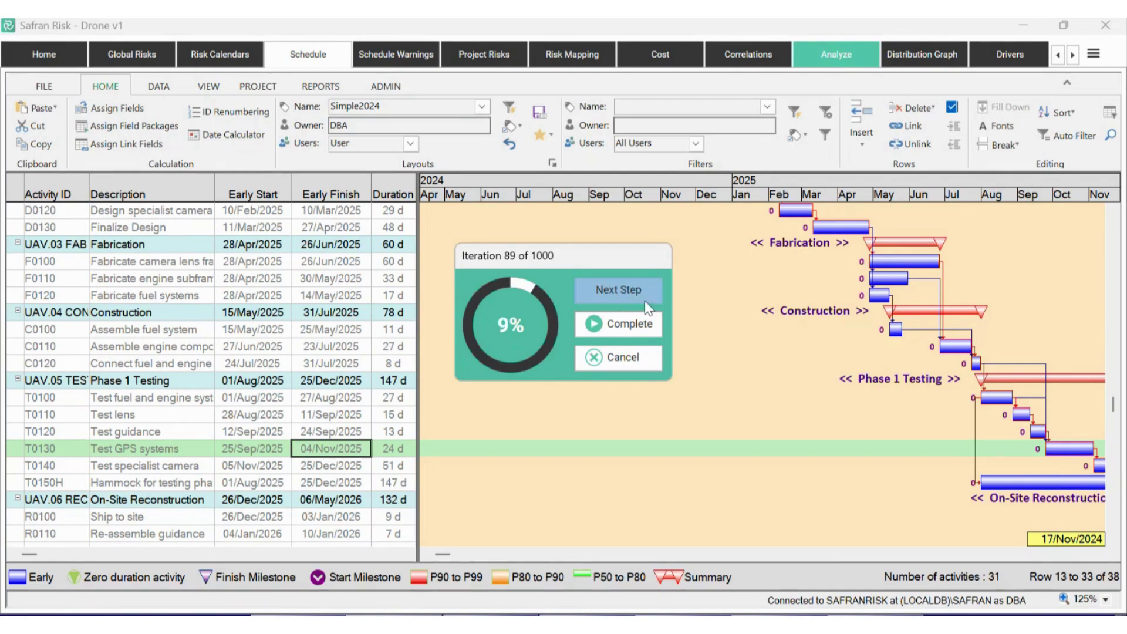
Step: Step on to iteration 116 and examine the early start and finish of Test GPS systems
click(645, 301)
click(654, 294)
click(653, 295)
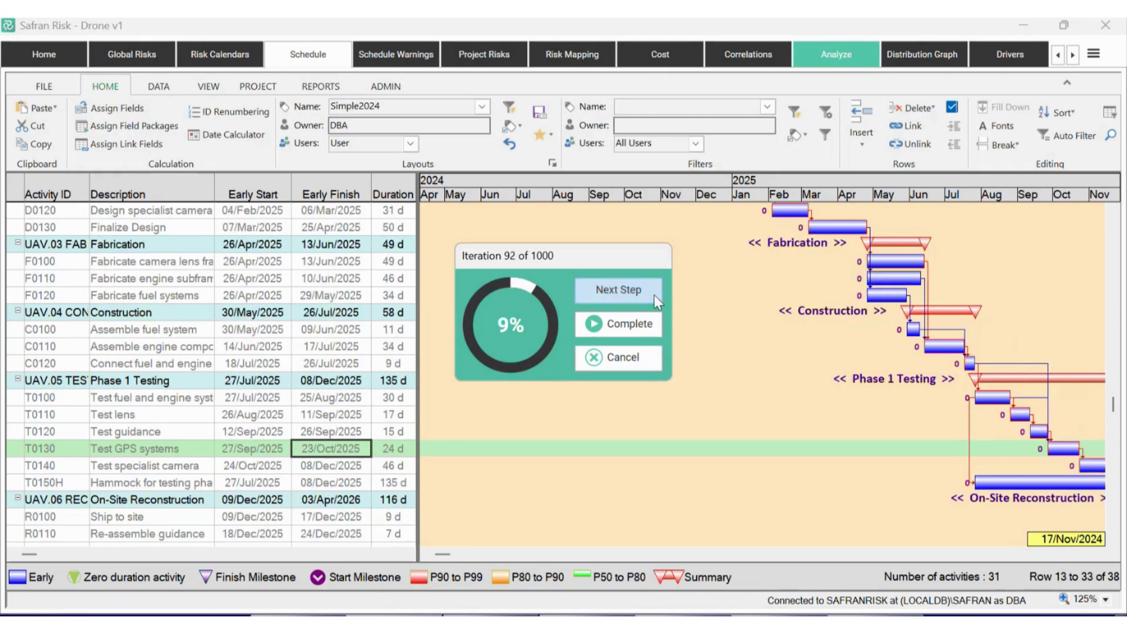
click(654, 294)
click(654, 295)
click(654, 294)
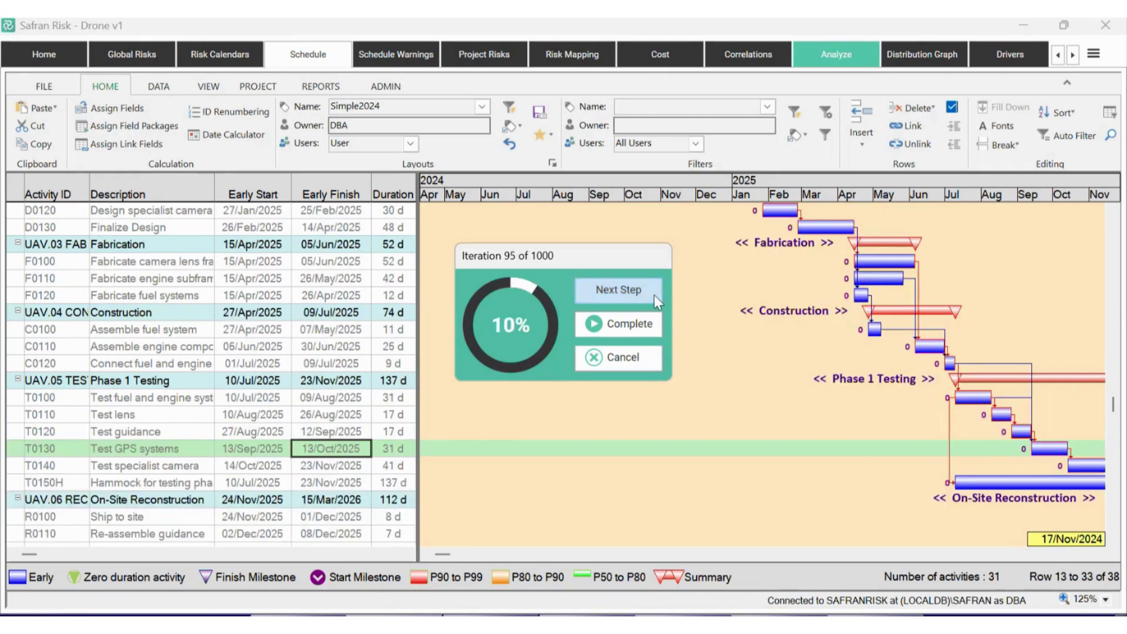
click(653, 294)
click(654, 295)
click(654, 295)
click(653, 295)
click(653, 294)
click(654, 295)
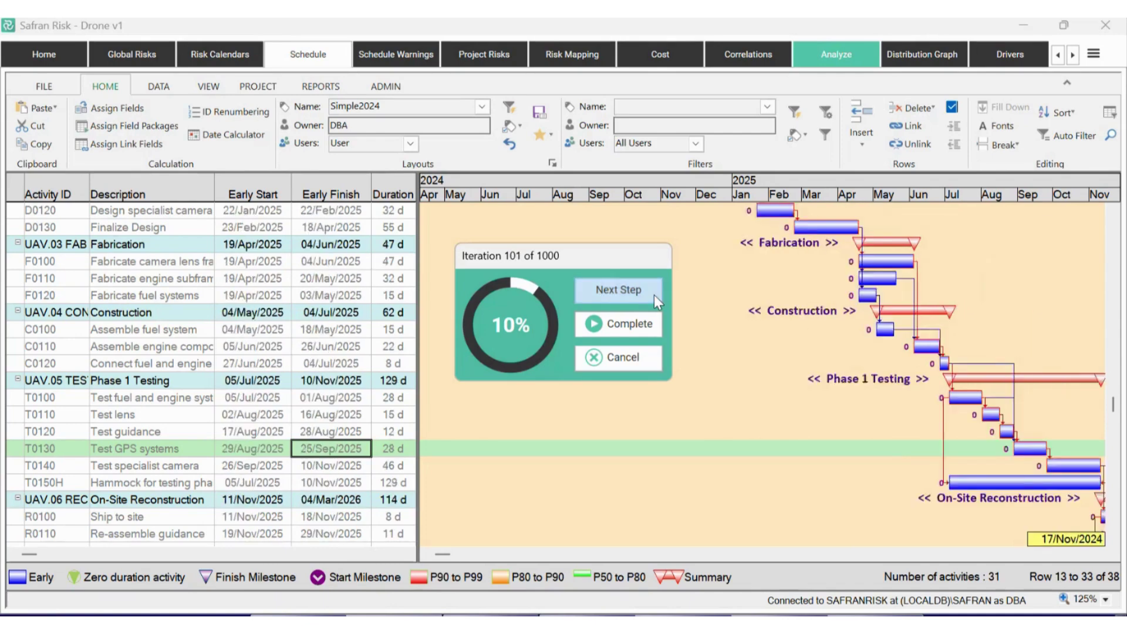
click(653, 295)
click(654, 295)
click(653, 295)
click(654, 295)
click(654, 295)
click(654, 295)
click(654, 295)
click(654, 294)
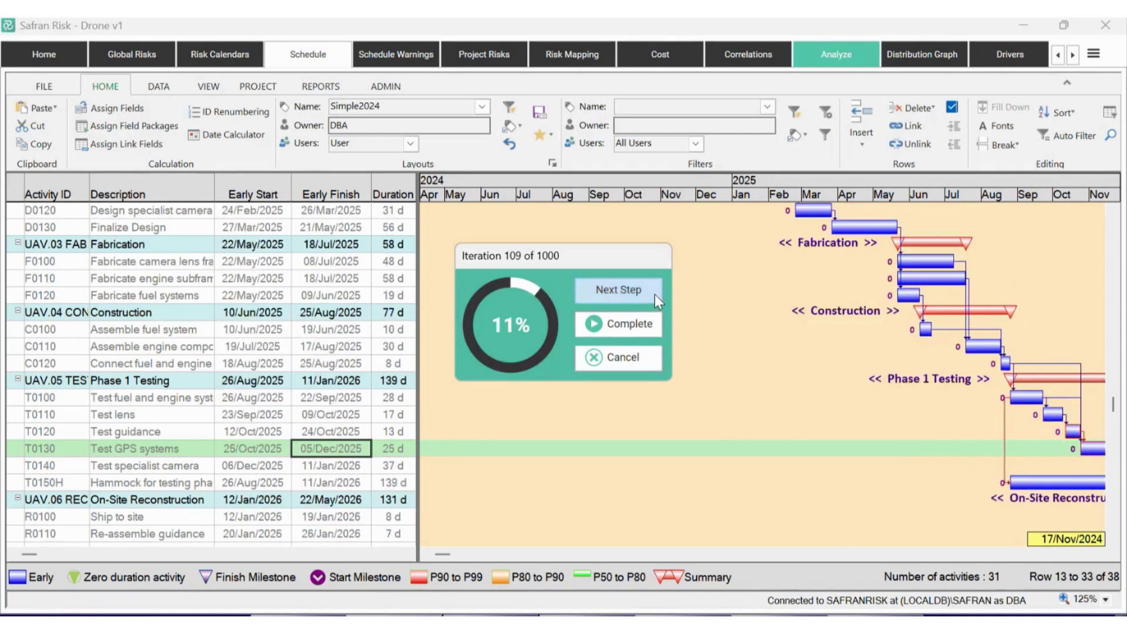
click(653, 294)
click(603, 301)
click(604, 298)
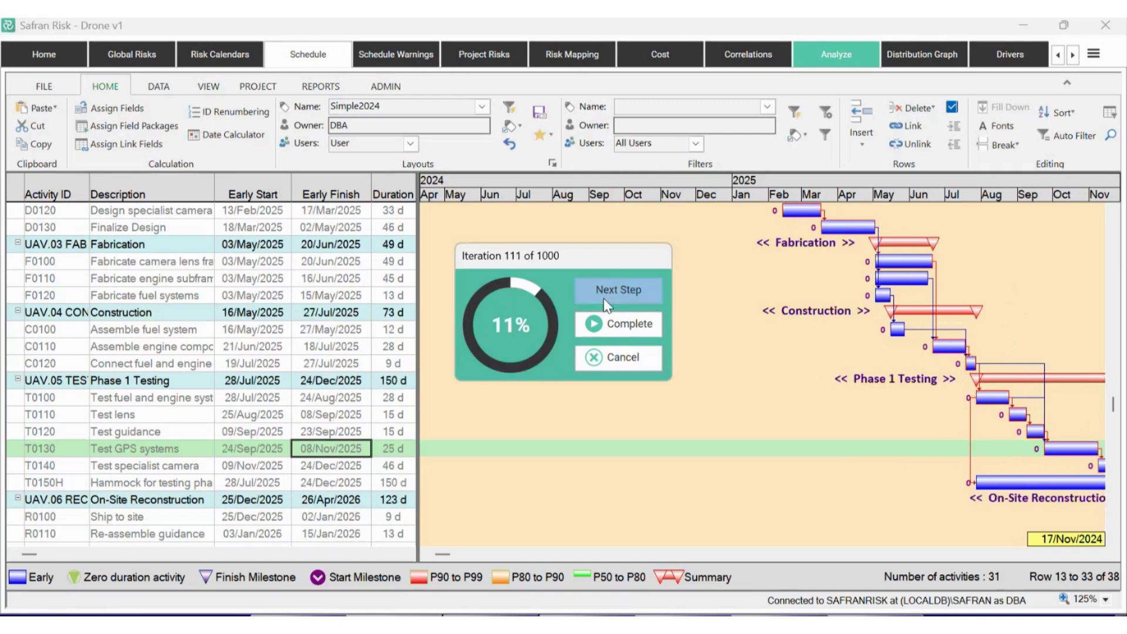
click(604, 298)
click(604, 300)
click(605, 300)
click(605, 300)
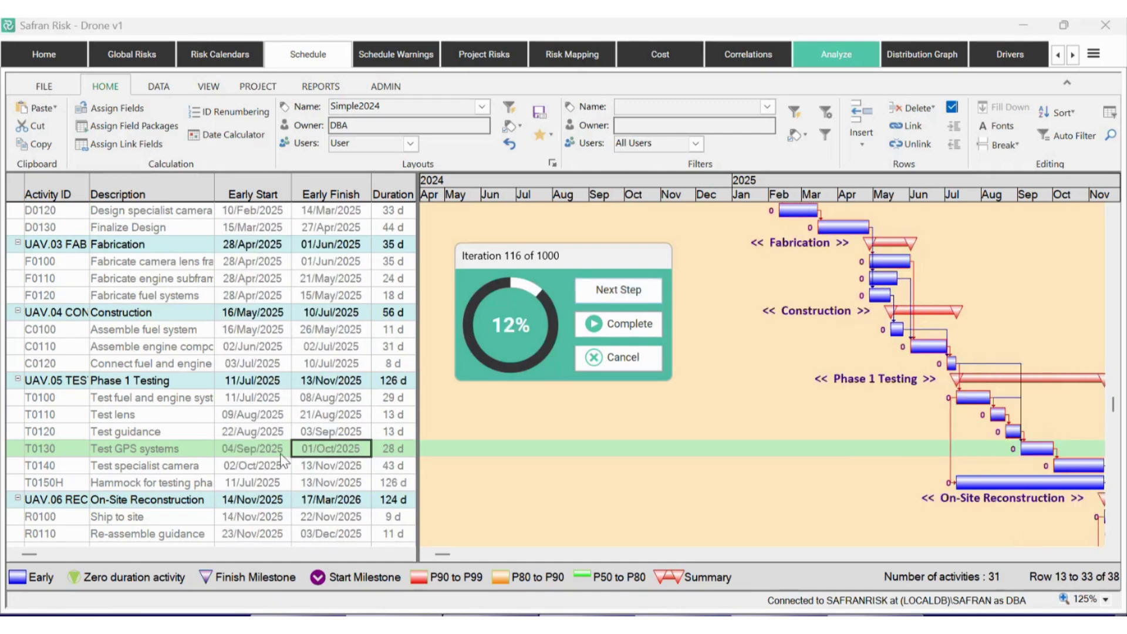
Step: Step the simulation to iteration 121, and run all remaining iterations to completion
click(643, 292)
click(645, 291)
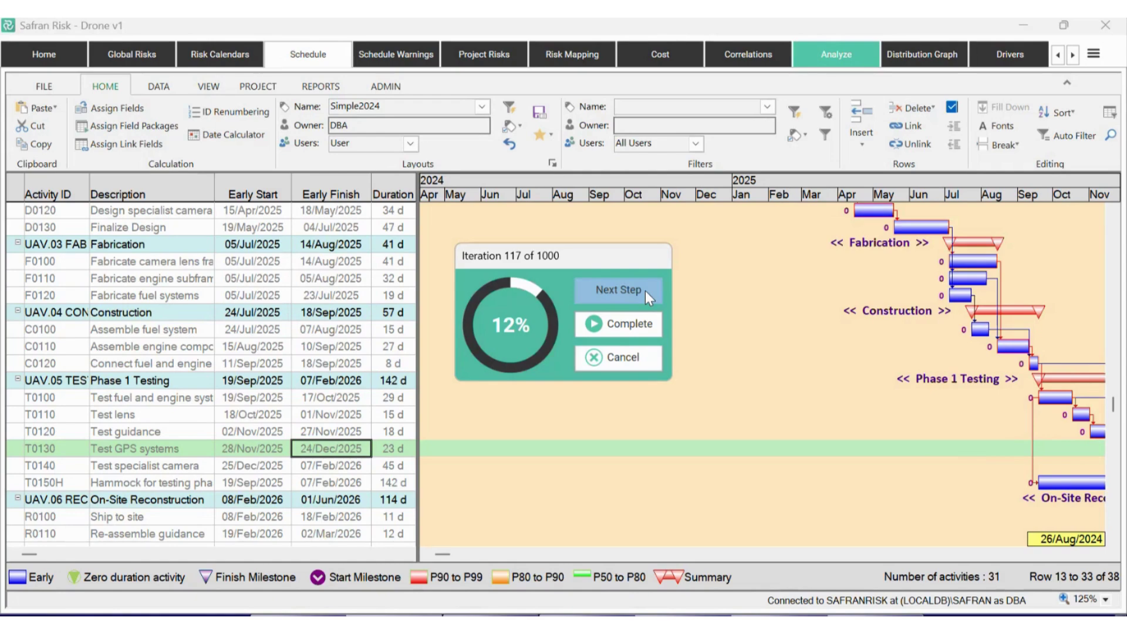
click(645, 290)
click(645, 290)
click(645, 290)
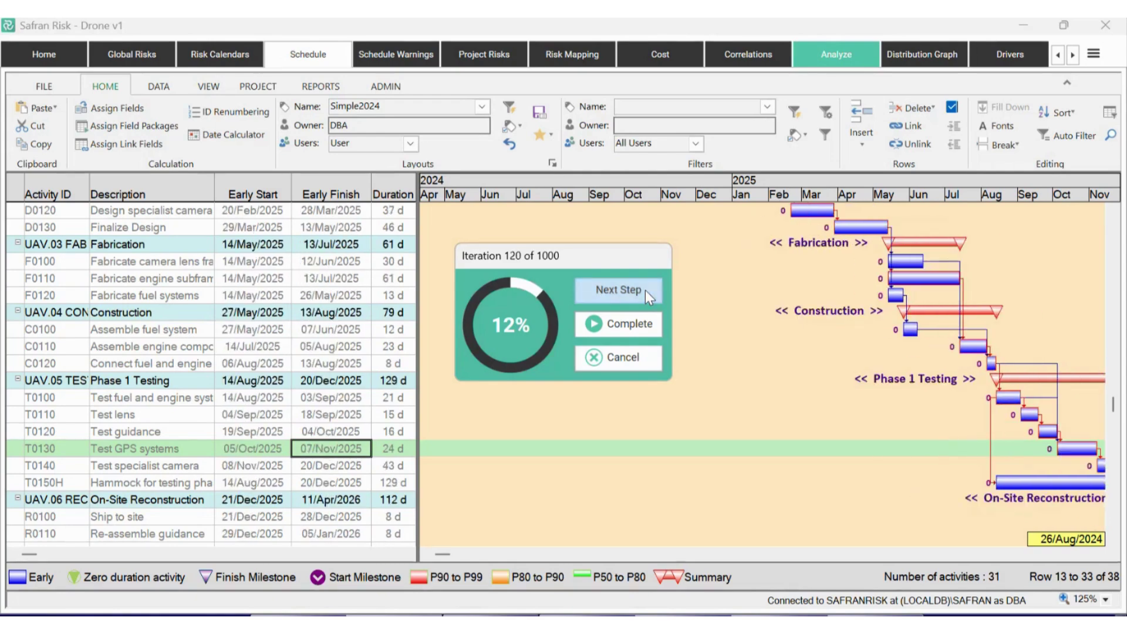
click(646, 290)
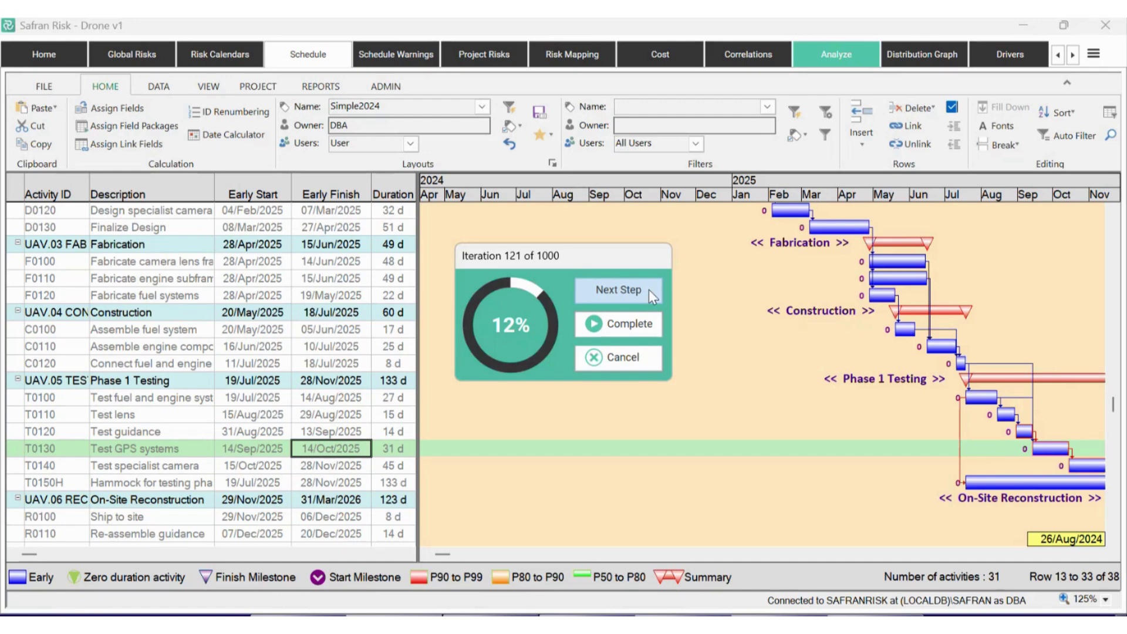
click(605, 329)
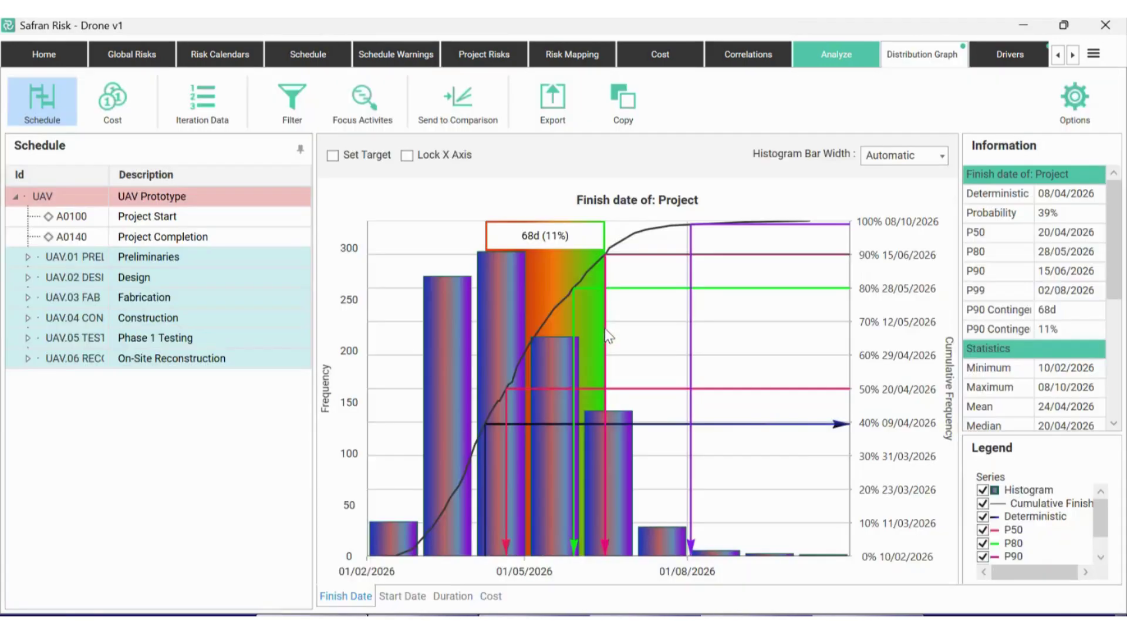
Step: Return to the schedule and examine the percentile bars and risk drivers of the Phase 1 Testing activities, especially Test GPS systems
click(280, 58)
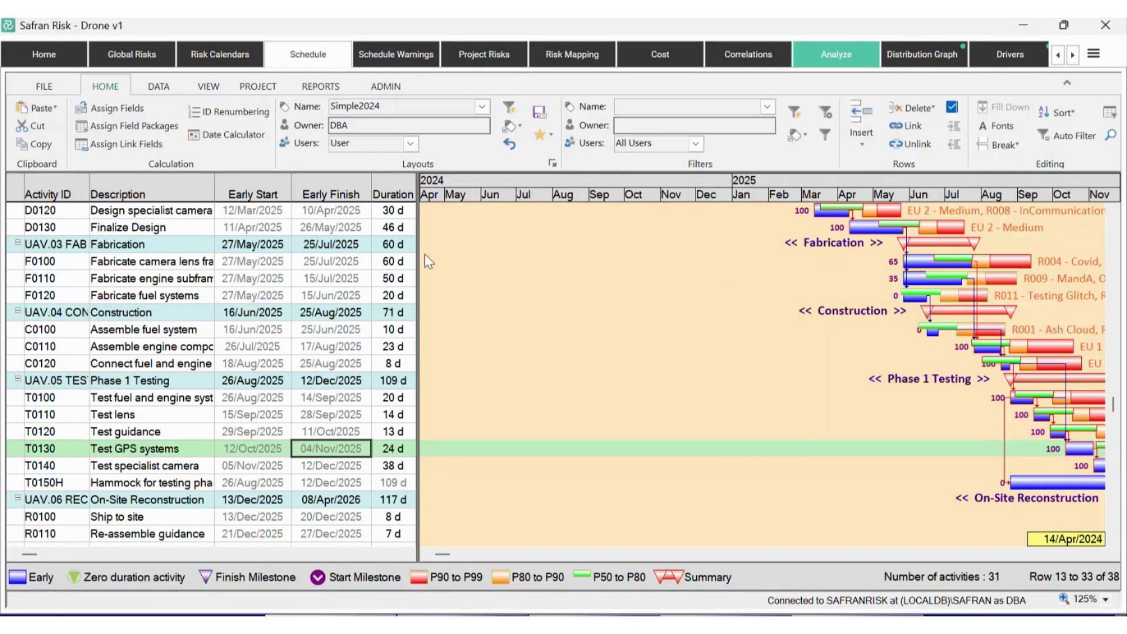
scroll(430, 247, up, 2)
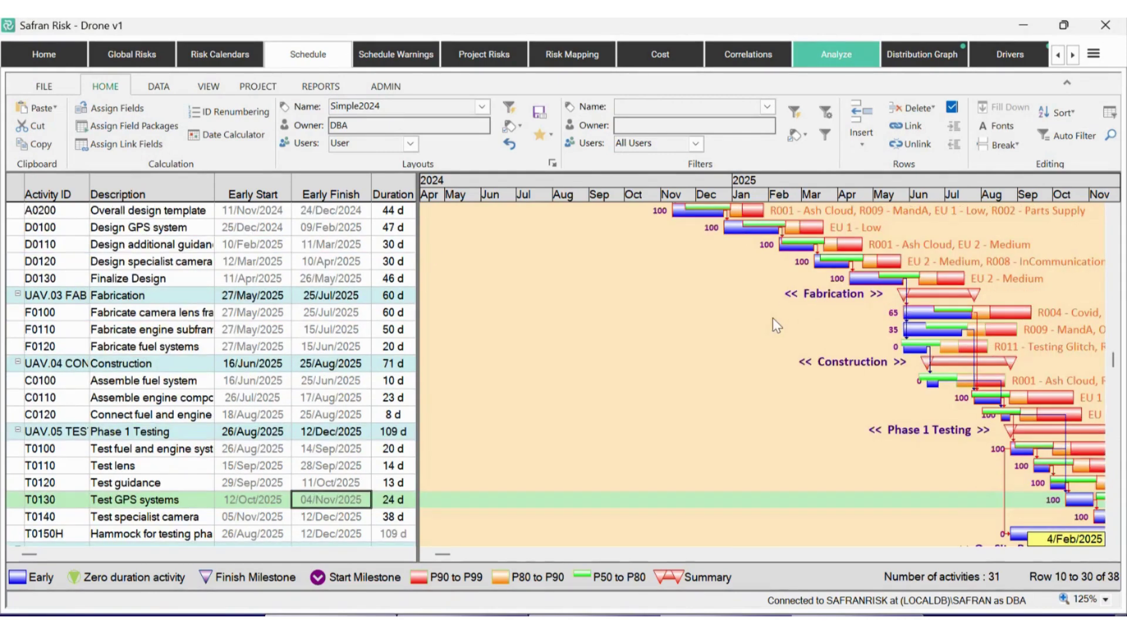
scroll(776, 310, down, 2)
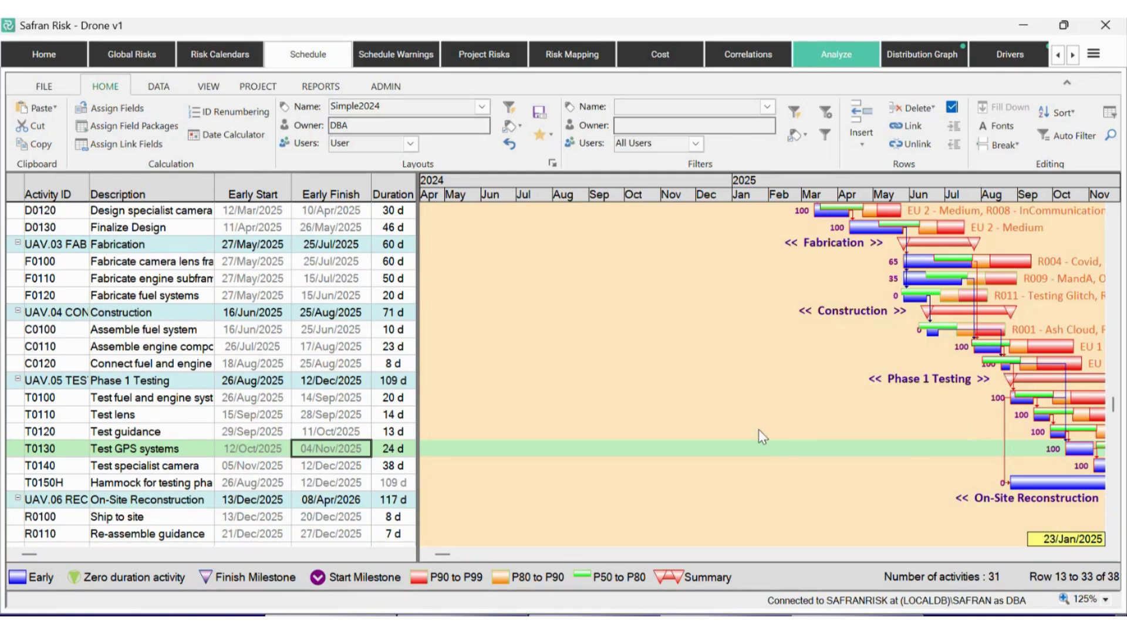
scroll(950, 470, up, 1)
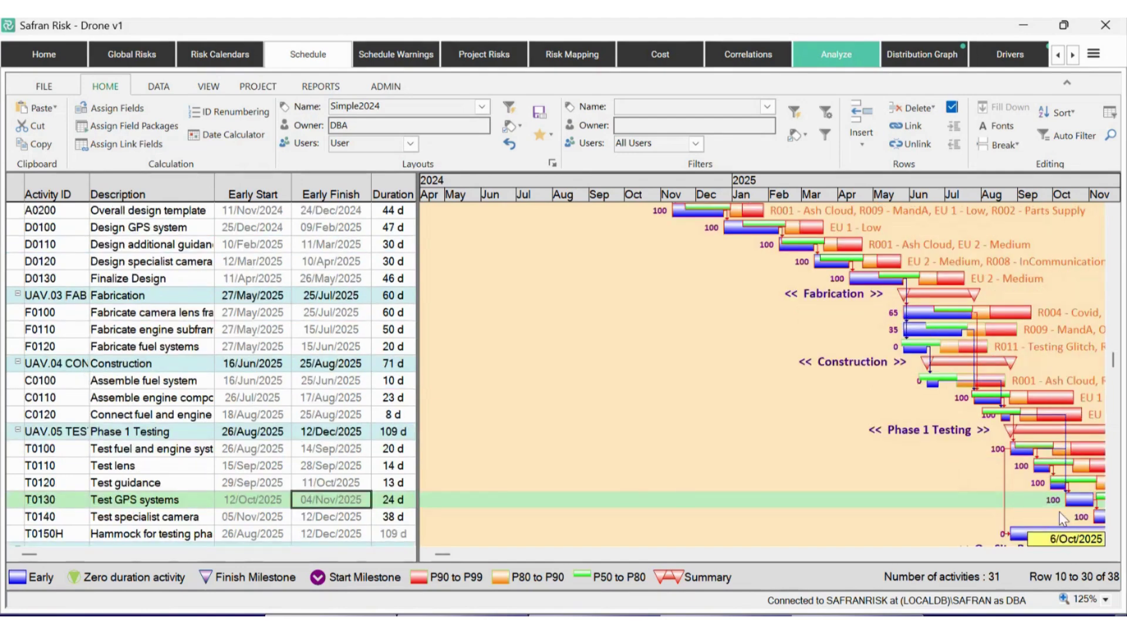
scroll(1005, 551, right, 3)
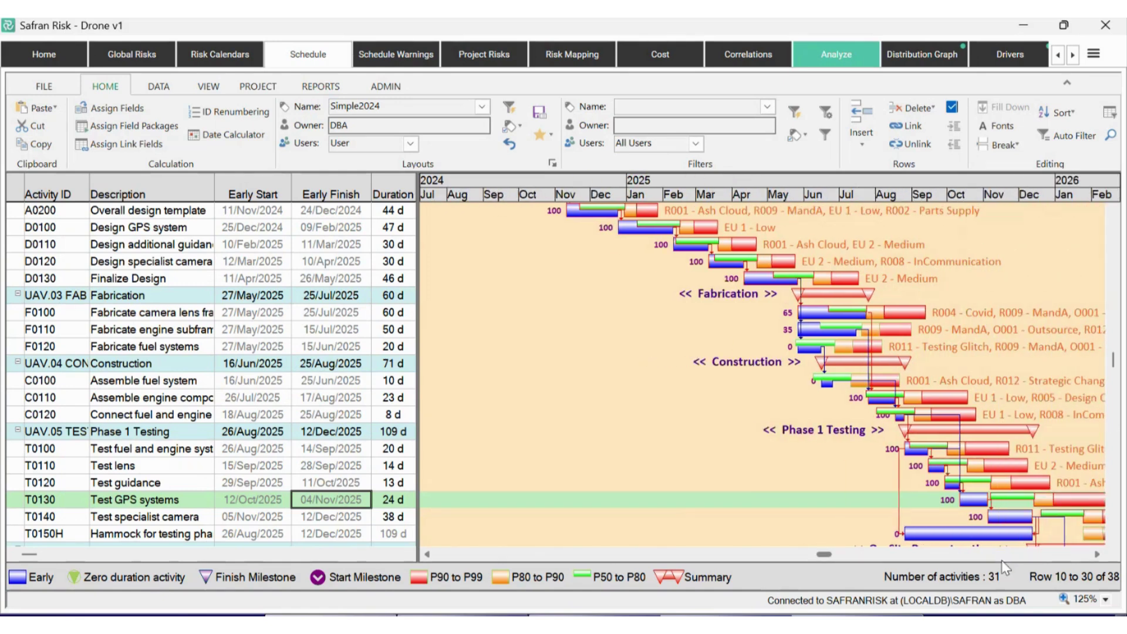
click(1096, 556)
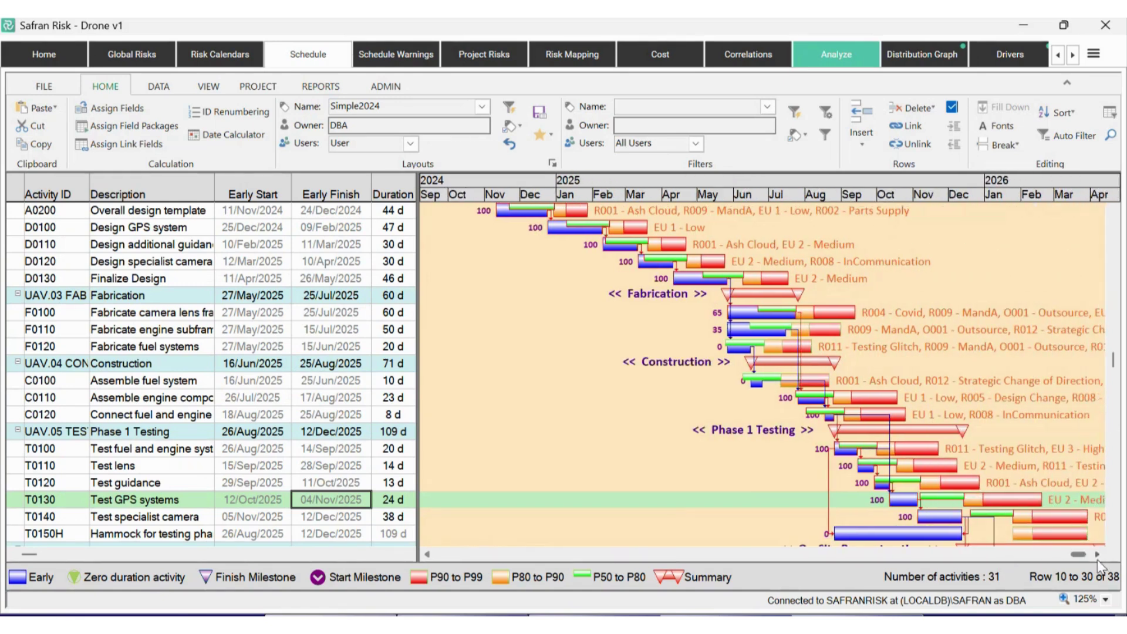
click(1097, 554)
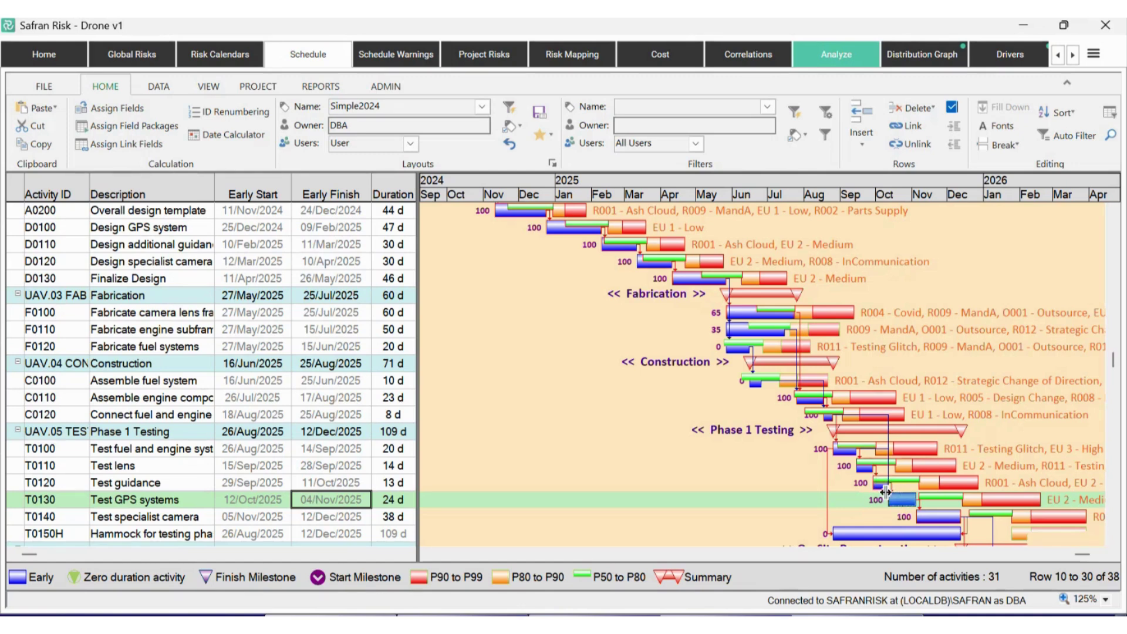
drag(885, 492, 910, 531)
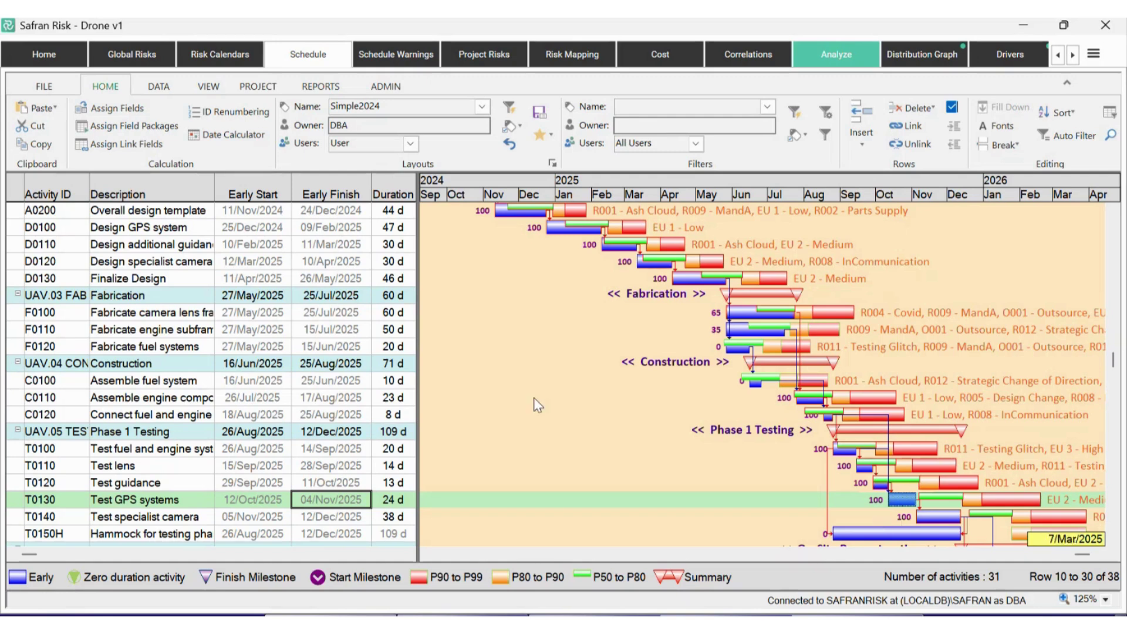
Step: Open the risk calendars and review the list of visible tabs in the program options, leaving the settings as they are
click(247, 55)
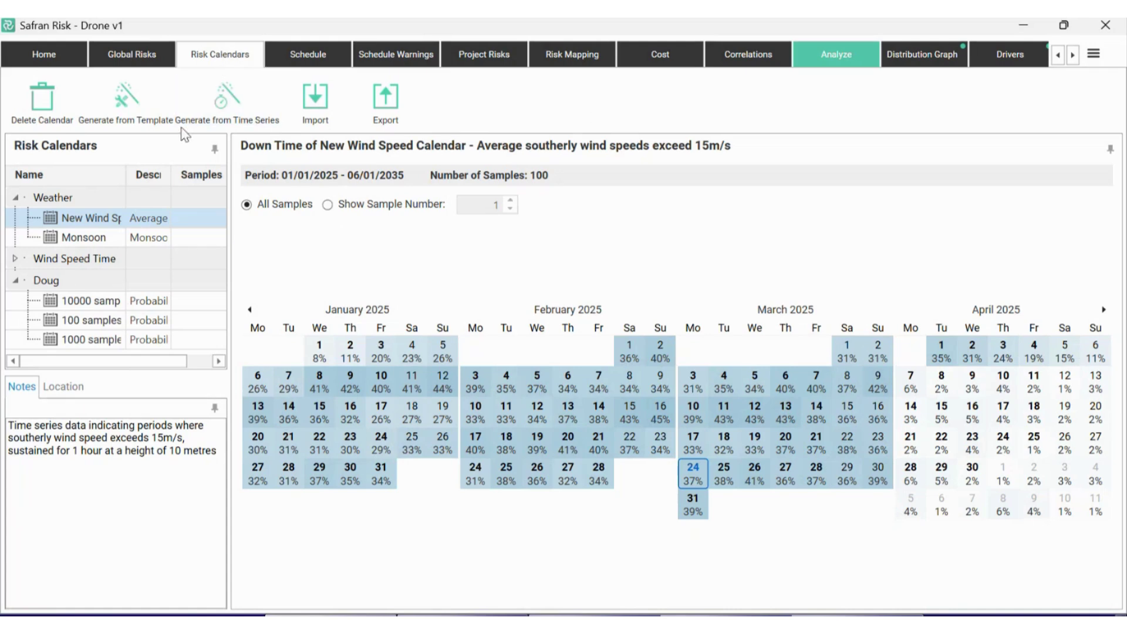
click(1093, 55)
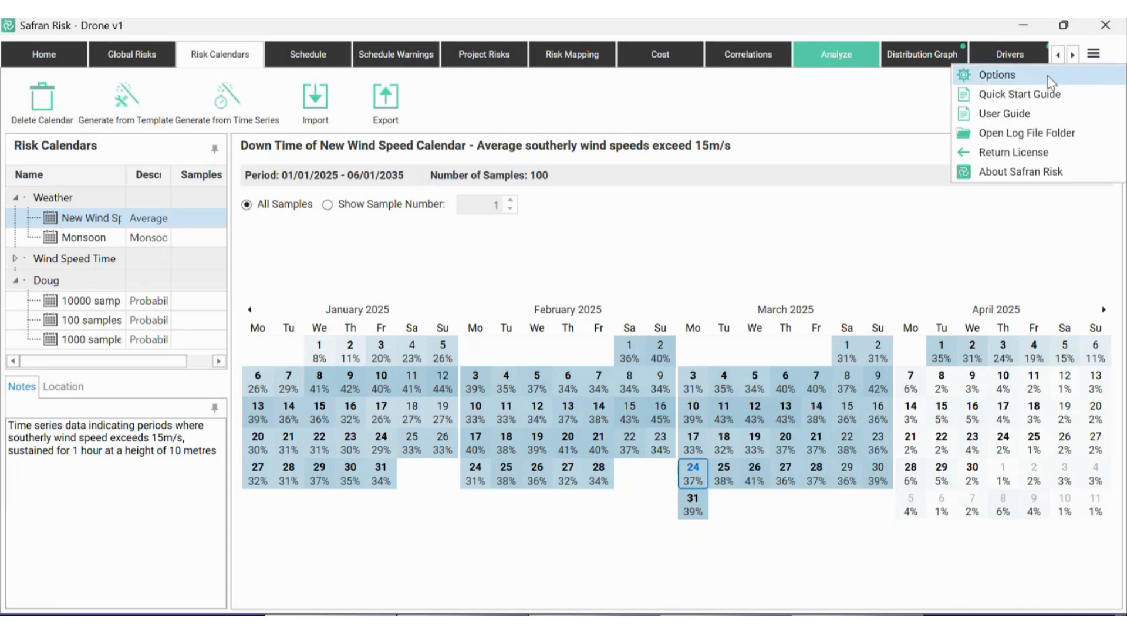
click(1025, 76)
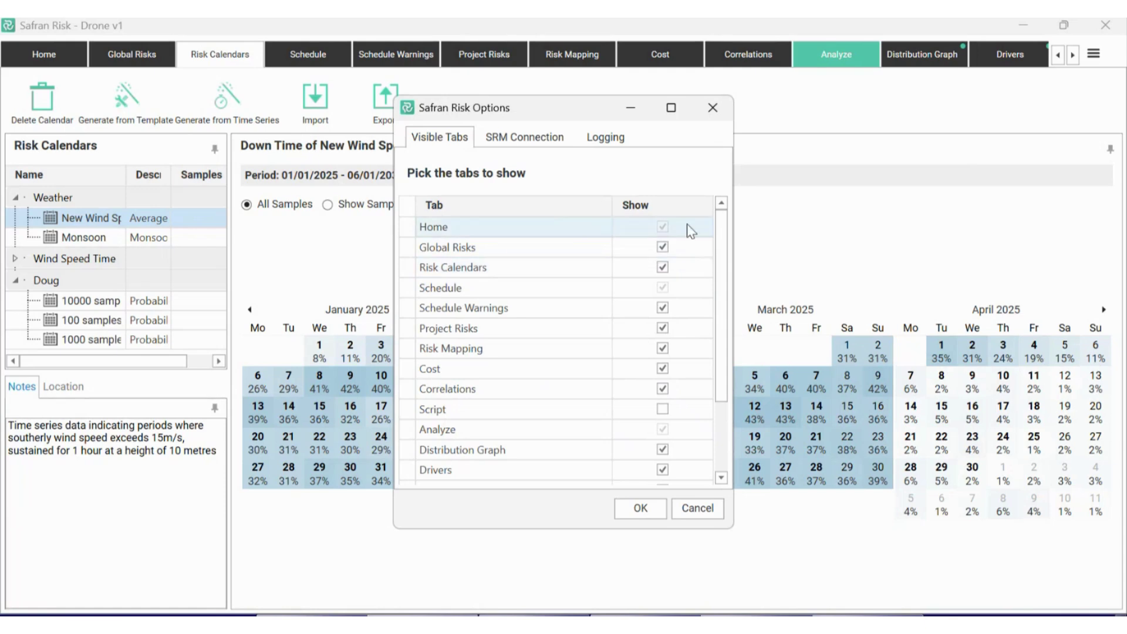
click(713, 108)
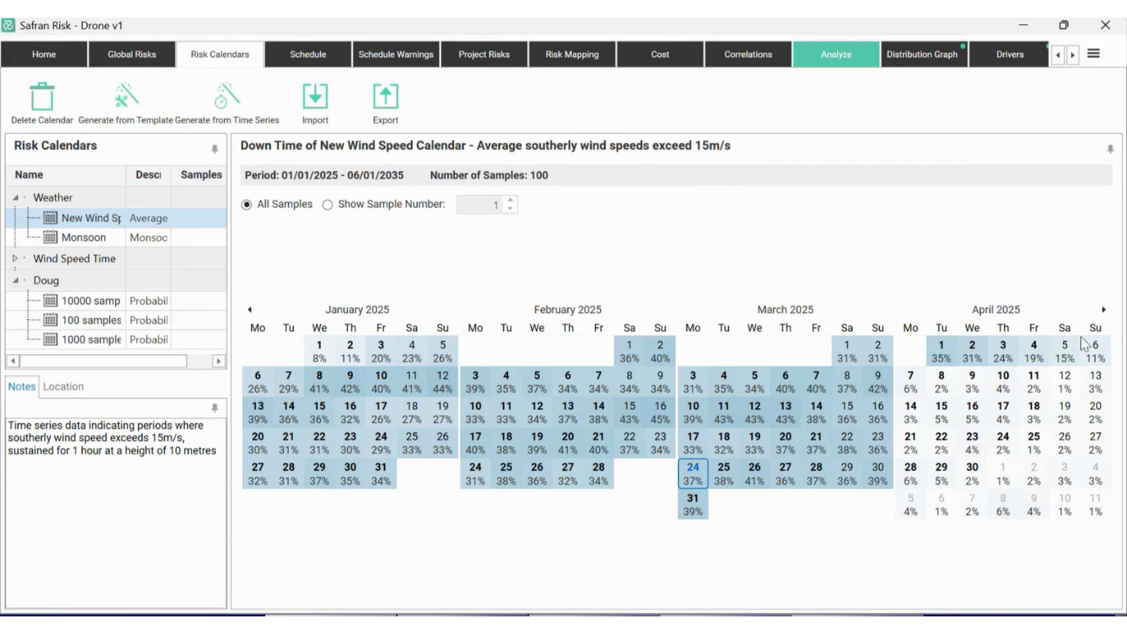
Step: Browse the New Wind Speed Calendar's daily down time from January 2025 forward to the October 2025 to January 2026 range
click(1104, 311)
click(1104, 311)
click(1104, 310)
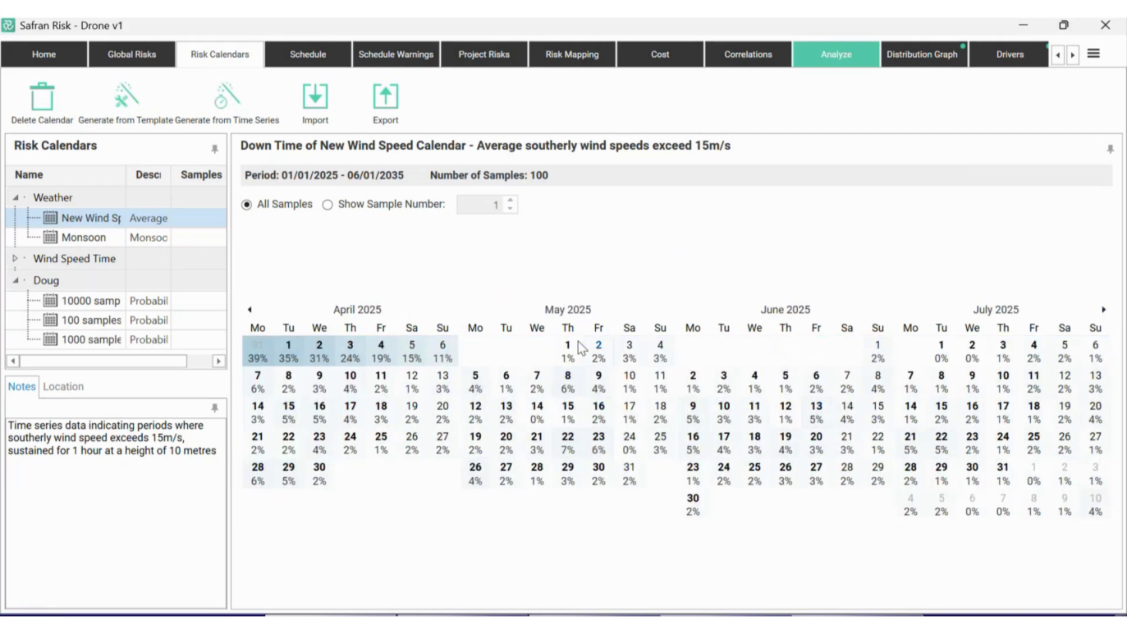
click(1103, 310)
click(1103, 310)
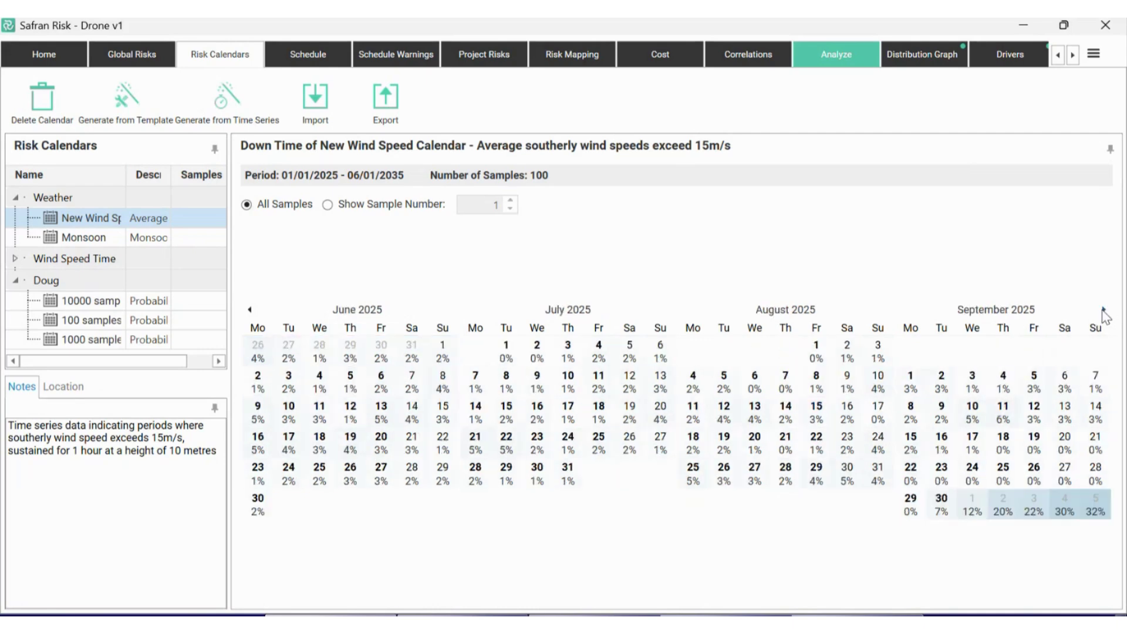
click(1103, 309)
click(1104, 310)
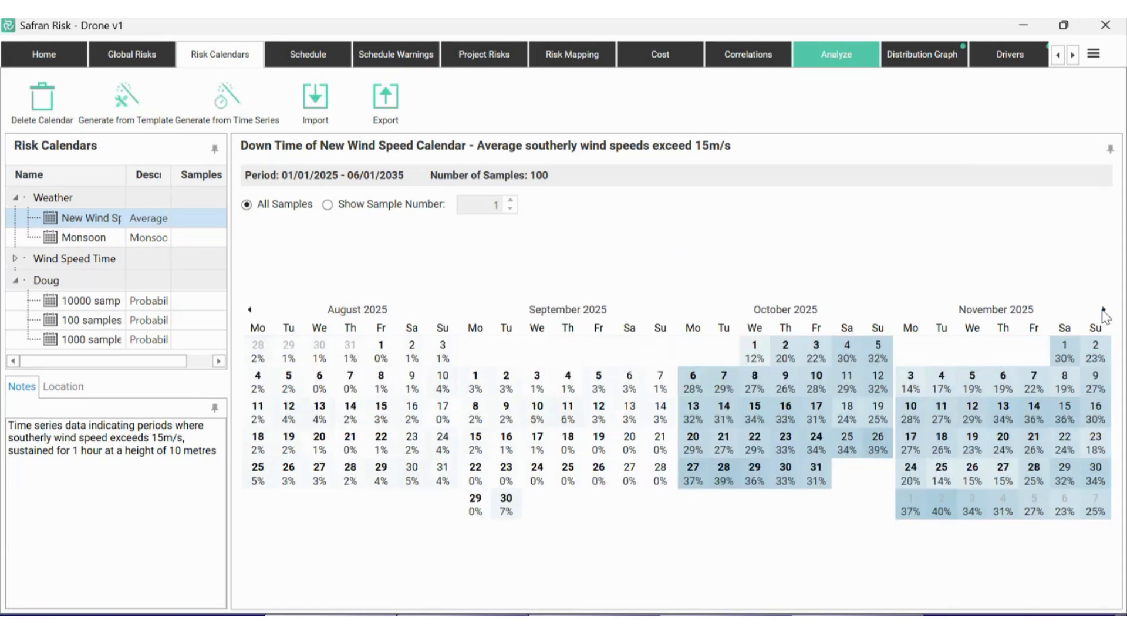
click(1104, 310)
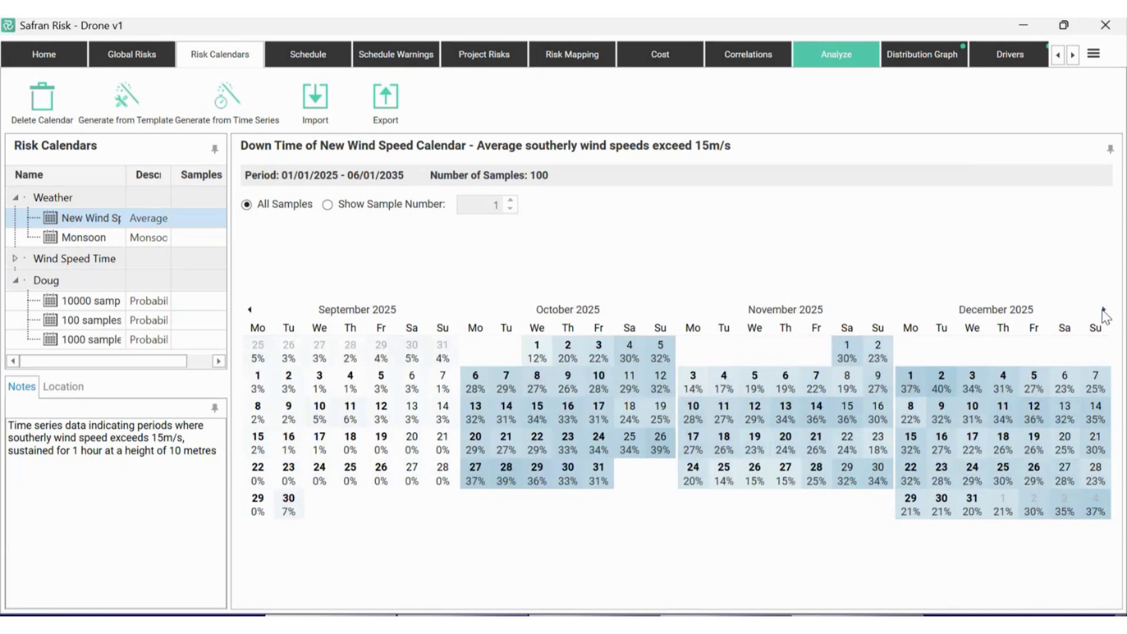
click(1103, 310)
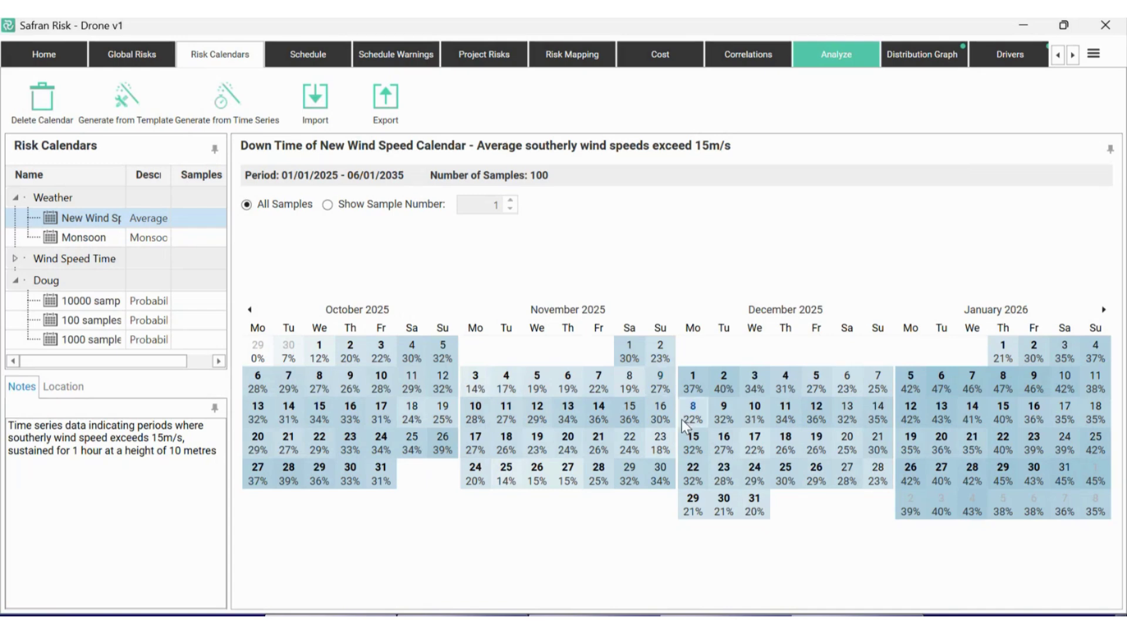
Step: Check the R015 Weather Downtime risk and the testing activities in the schedule, and return to the risk calendars
click(511, 62)
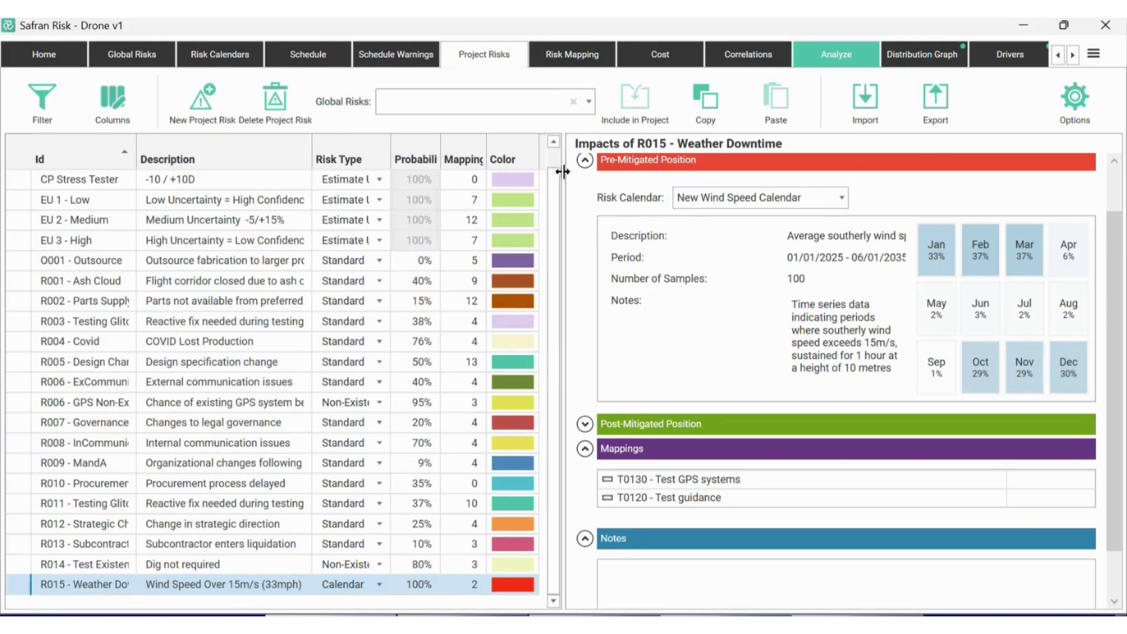
click(306, 58)
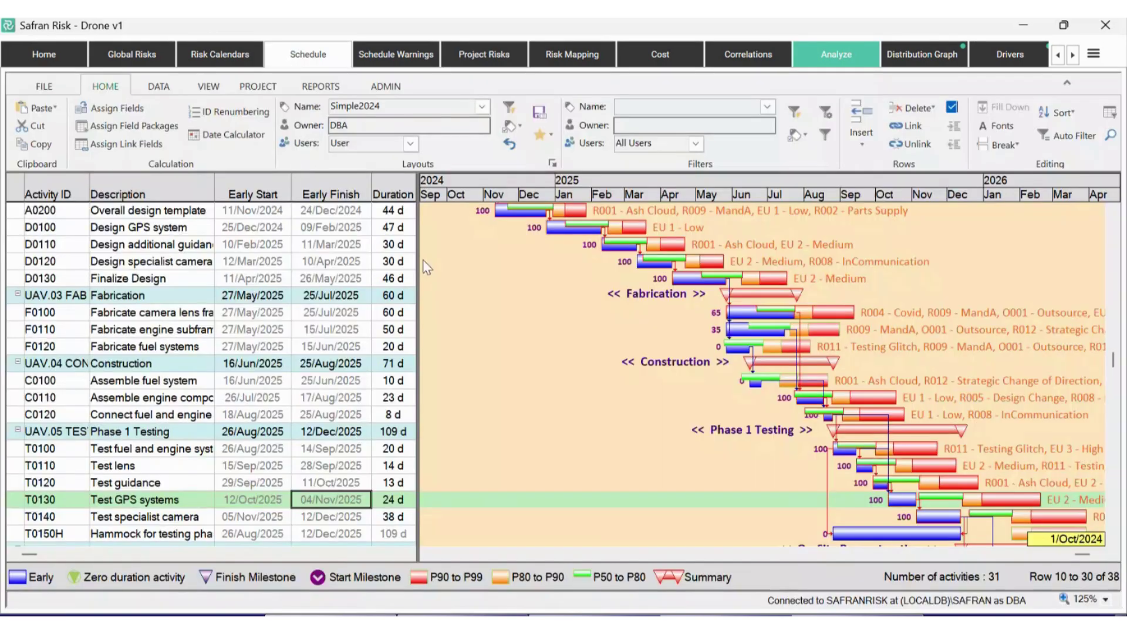
click(203, 56)
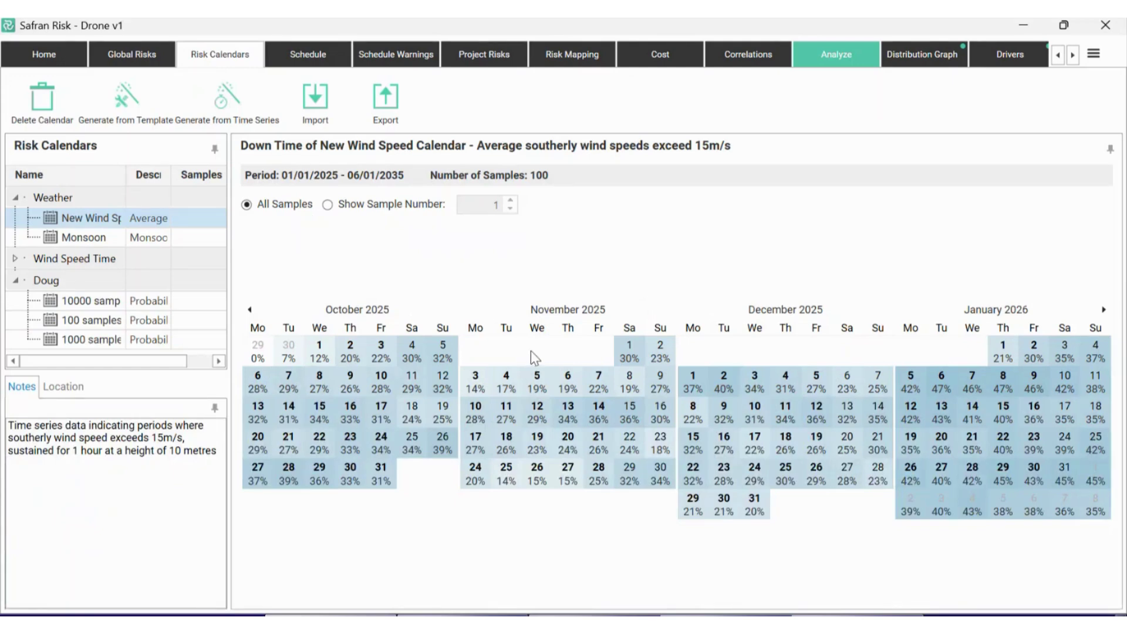
Step: Compare the calendar's monthly down time across 2025 to 2028, and return to the daily view for September to December 2025
click(559, 309)
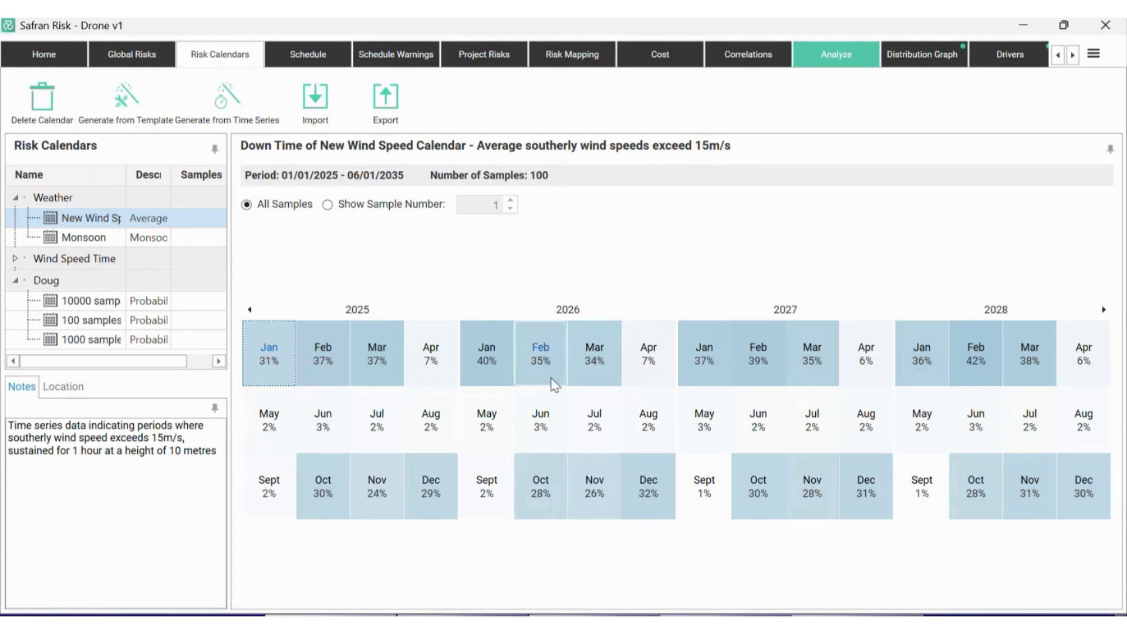
click(486, 355)
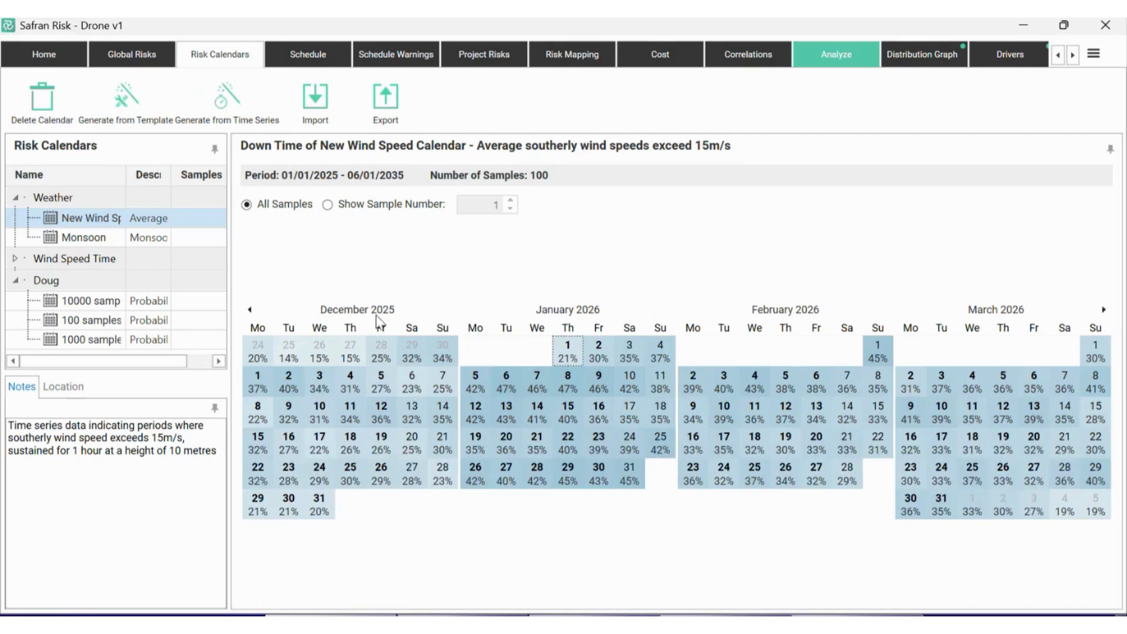
click(250, 309)
click(249, 309)
click(249, 309)
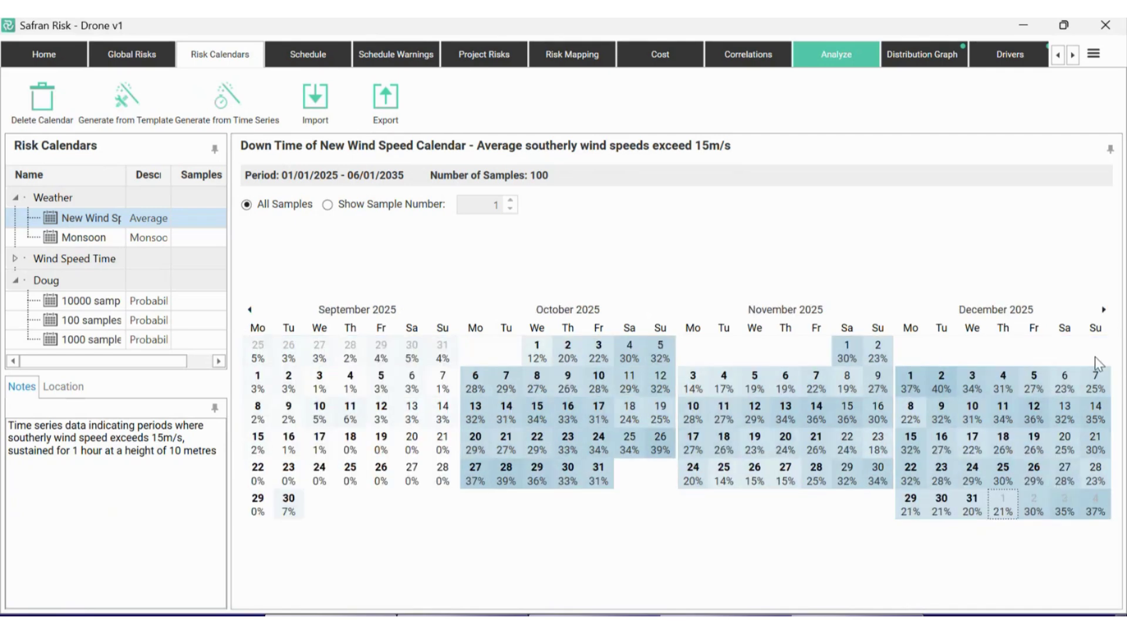
Step: Examine the daily down time through 2026, advancing the calendar to the October 2026 to January 2027 range
click(1103, 310)
click(1103, 309)
click(1104, 309)
click(1103, 309)
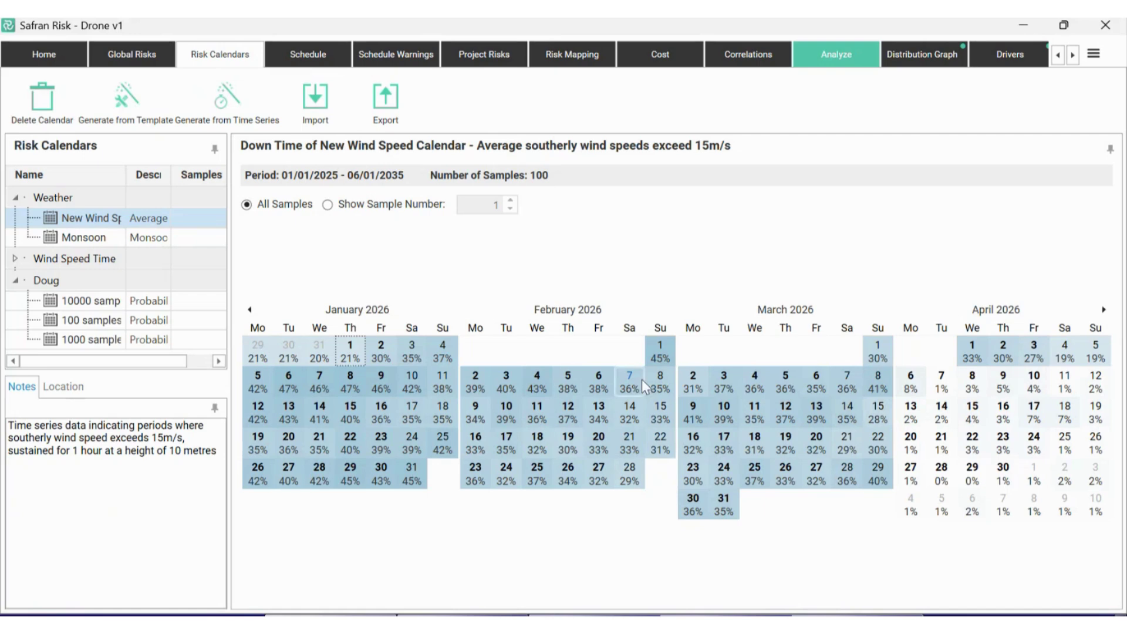
click(1103, 310)
click(1103, 309)
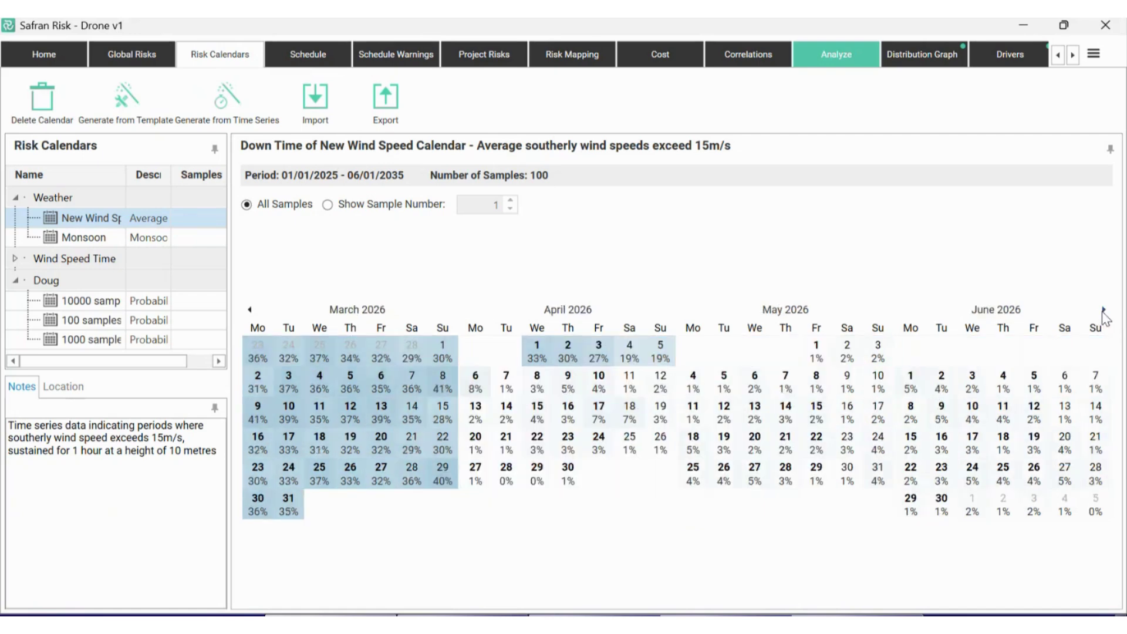
click(1103, 309)
click(1102, 310)
click(1103, 311)
click(1103, 310)
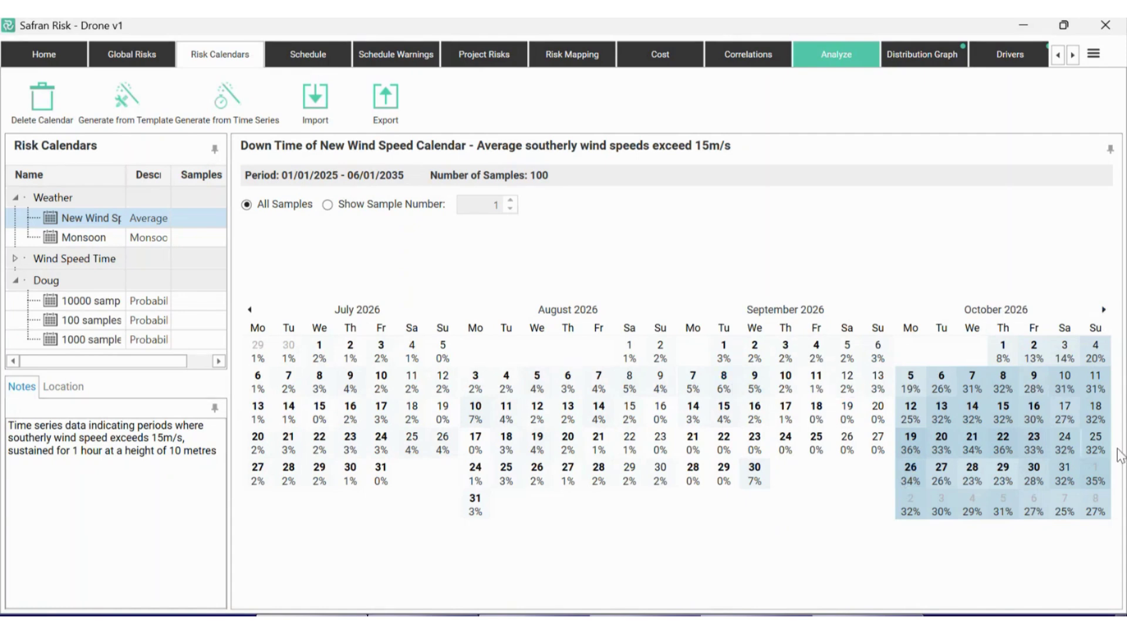
click(1104, 309)
click(1104, 311)
click(1104, 311)
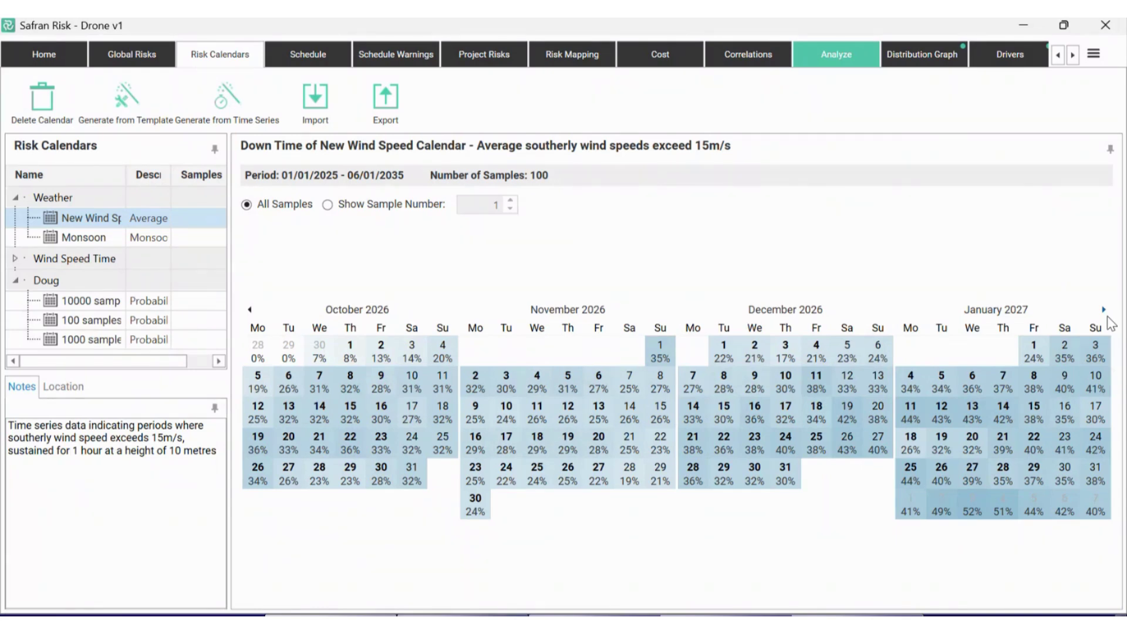
Step: Bring the daily calendar back to the December 2025 to March 2026 range
click(250, 309)
click(251, 309)
click(251, 309)
click(251, 309)
click(250, 309)
click(251, 310)
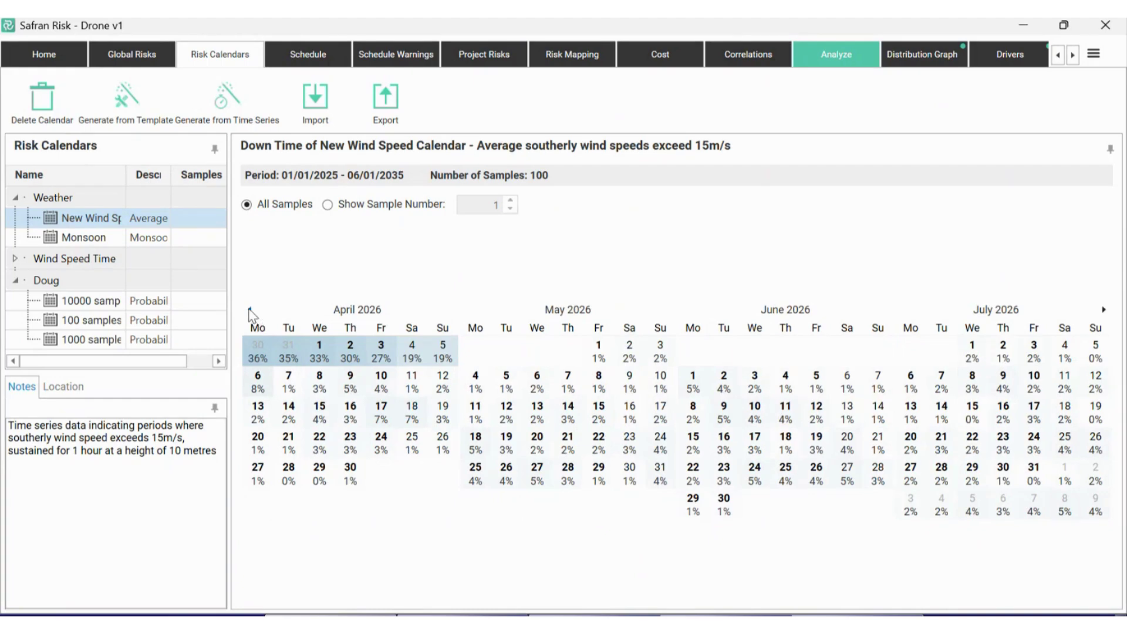
click(249, 309)
click(249, 309)
click(250, 309)
click(250, 309)
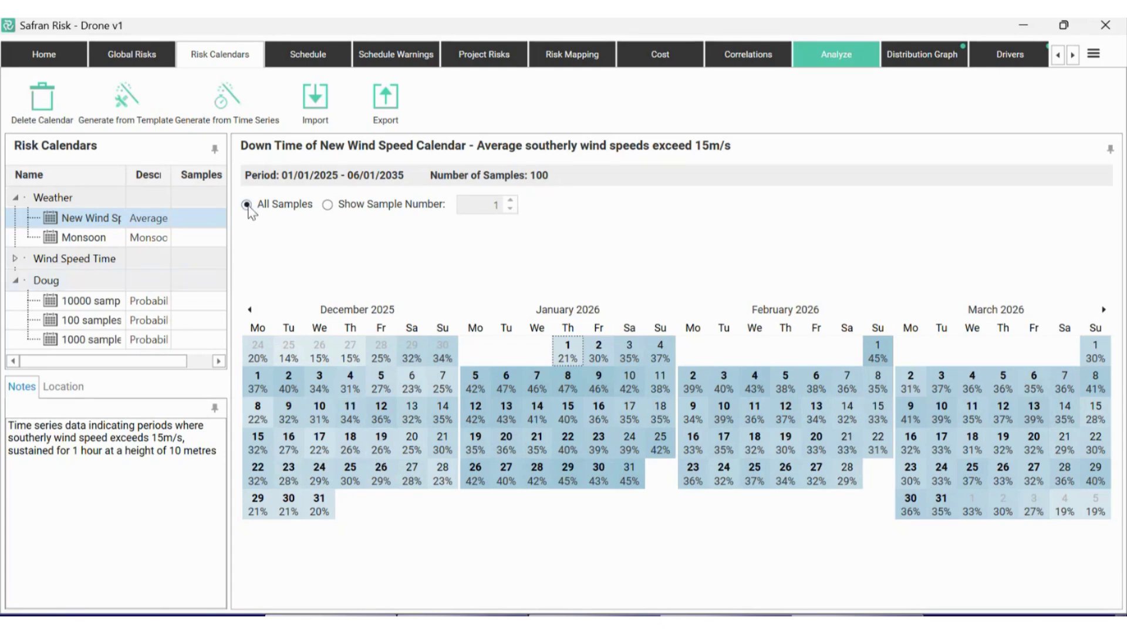
Step: Show individual samples instead of all samples, and step up from sample 1 past sample 16 to compare their down-time days
click(329, 205)
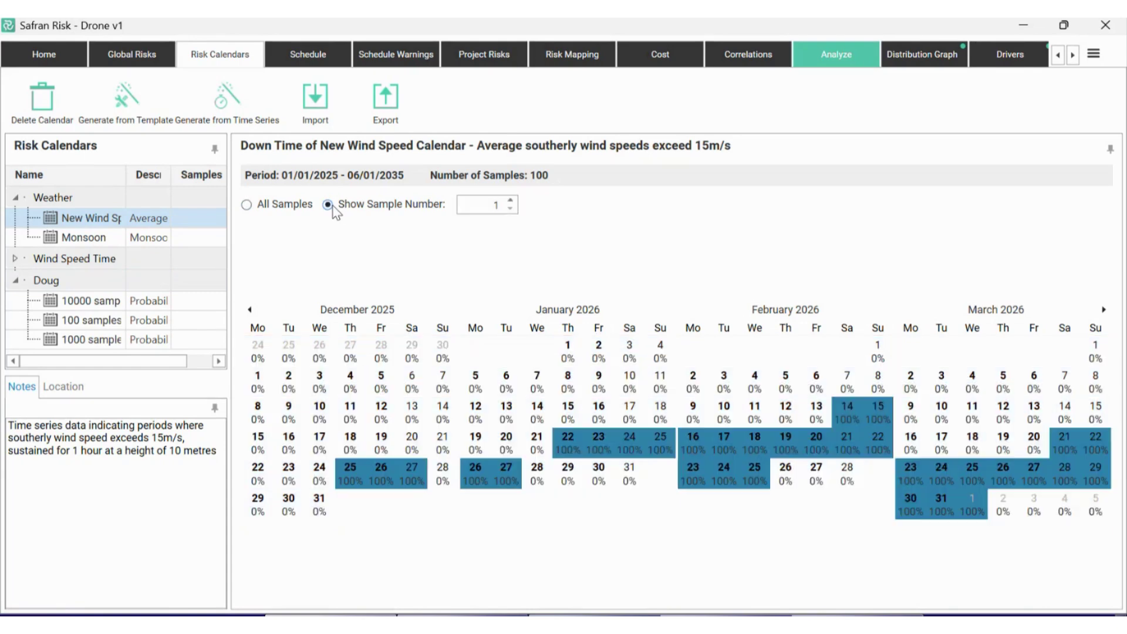
click(510, 202)
click(510, 201)
click(510, 201)
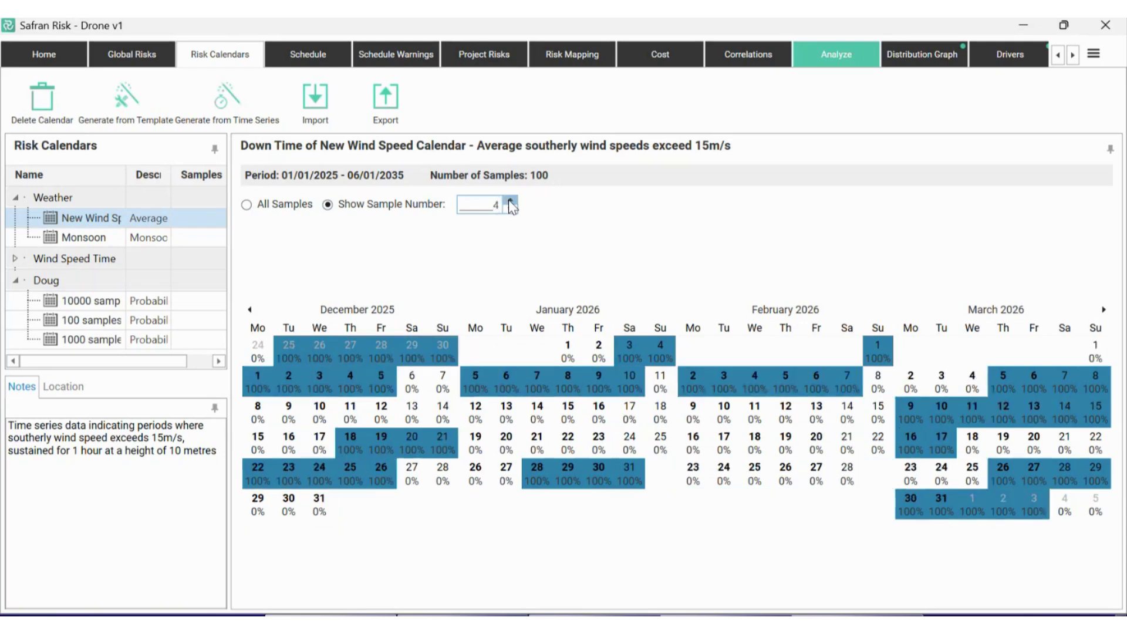
click(510, 201)
click(510, 202)
click(510, 201)
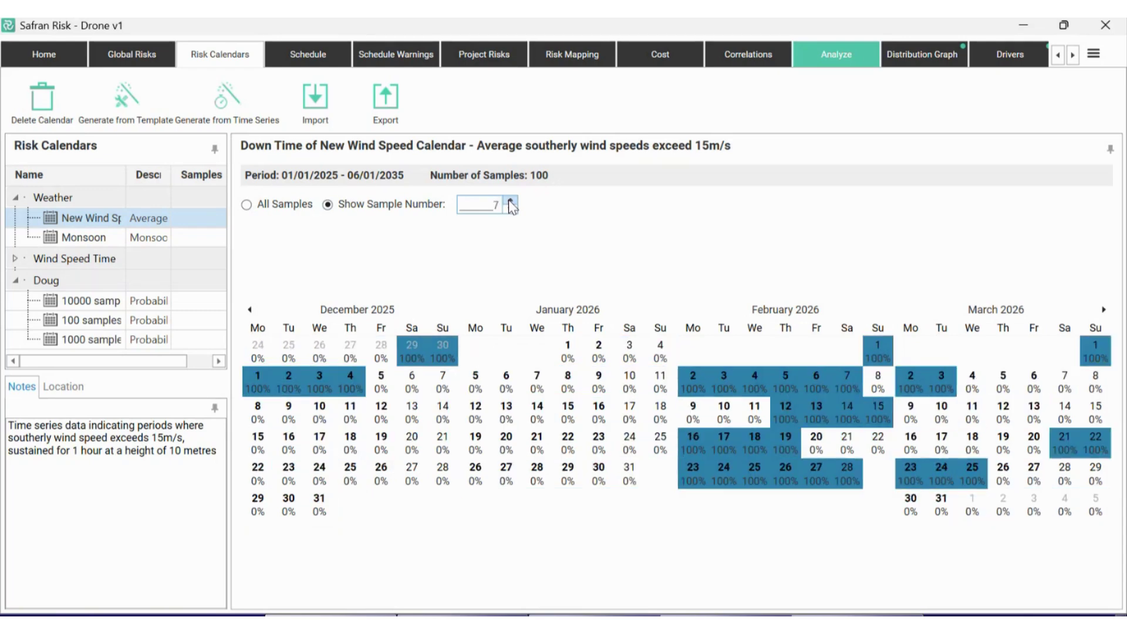
click(510, 201)
click(510, 201)
click(510, 201)
click(510, 202)
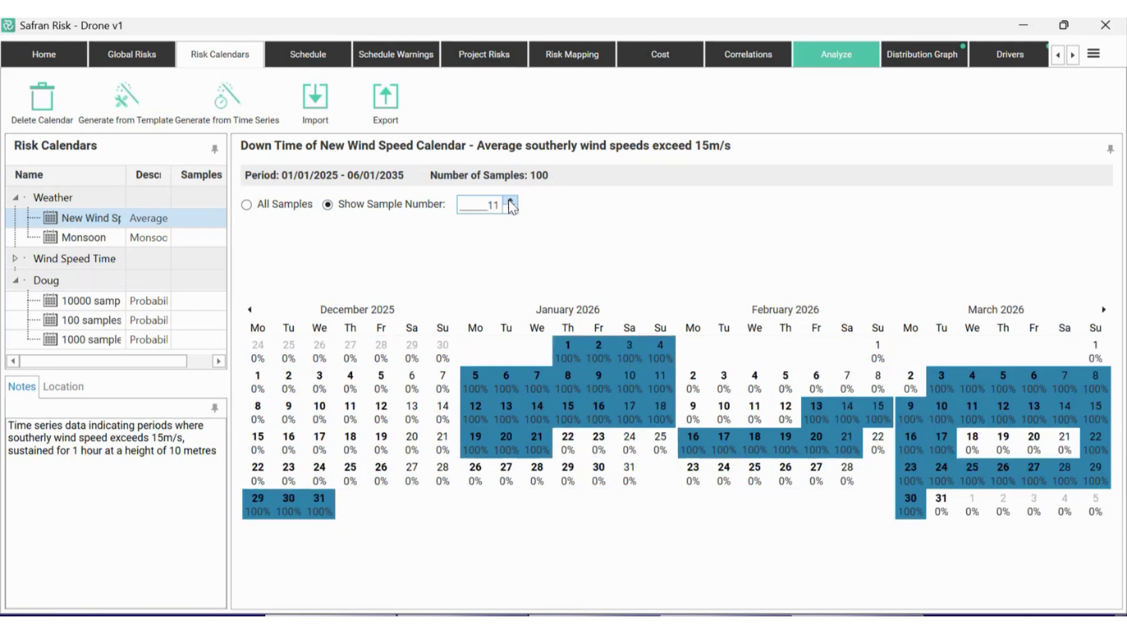
click(510, 201)
click(510, 201)
click(510, 201)
click(510, 202)
click(510, 201)
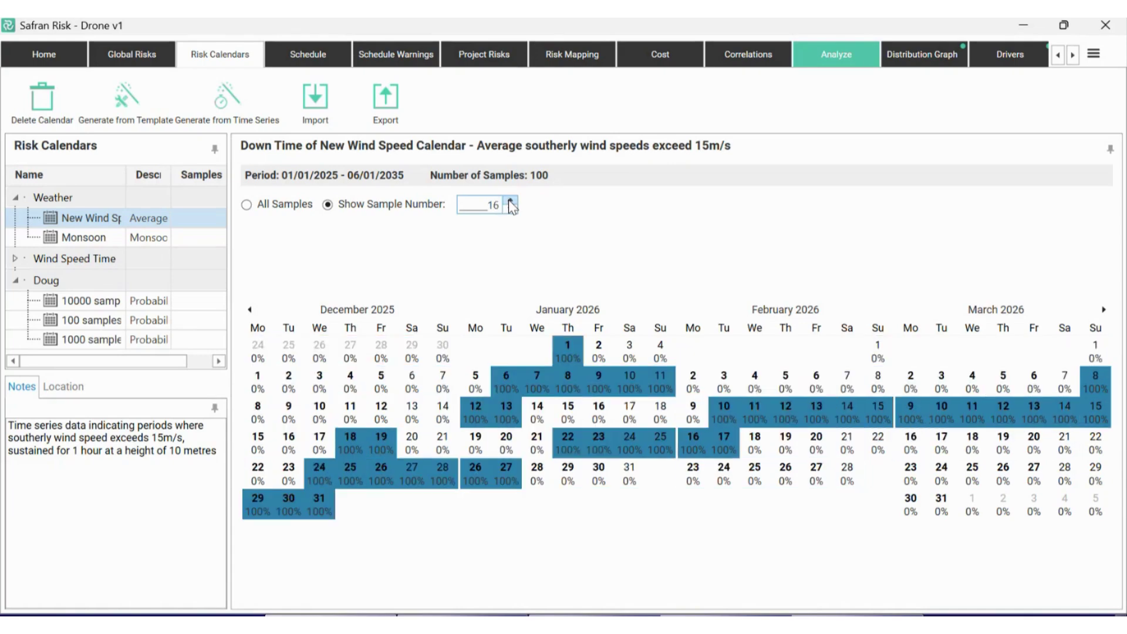
click(510, 201)
Step: Step the displayed sample number back down to 1
click(510, 208)
click(510, 209)
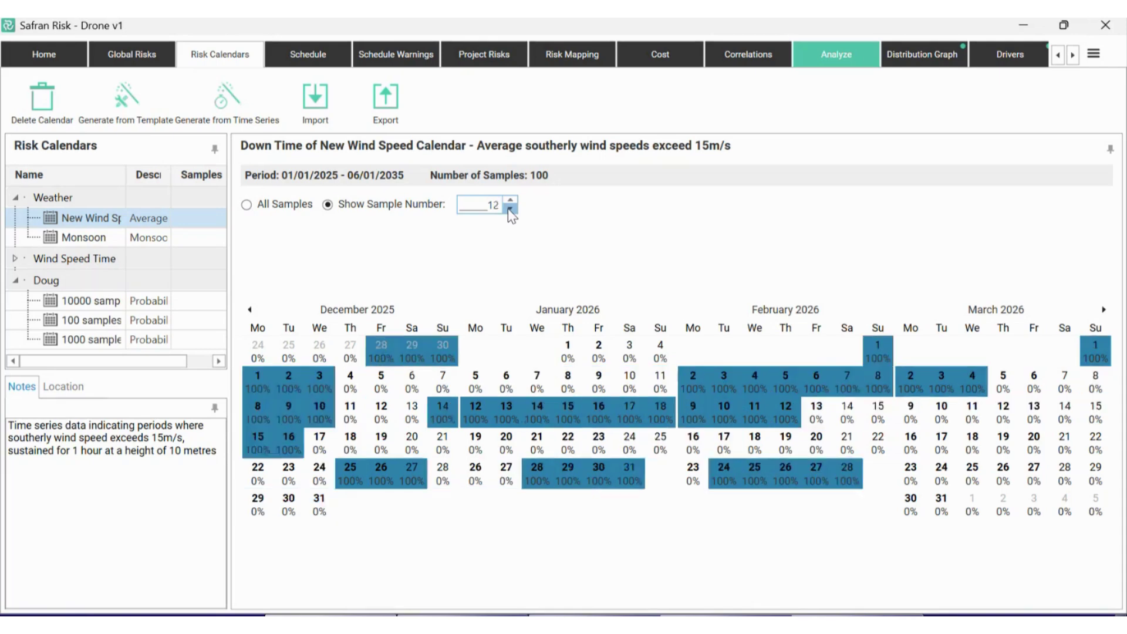
click(510, 209)
click(510, 208)
click(509, 209)
click(509, 209)
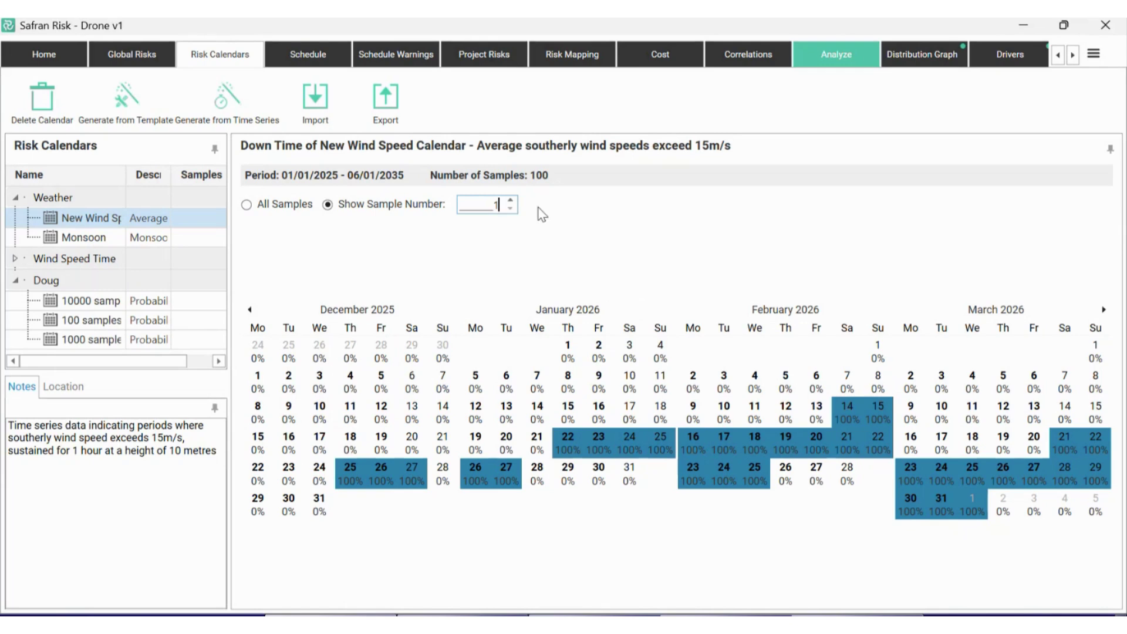
Step: Step up again from sample 2 to sample 11, comparing the down-time periods between December 2025 and March 2026
click(512, 201)
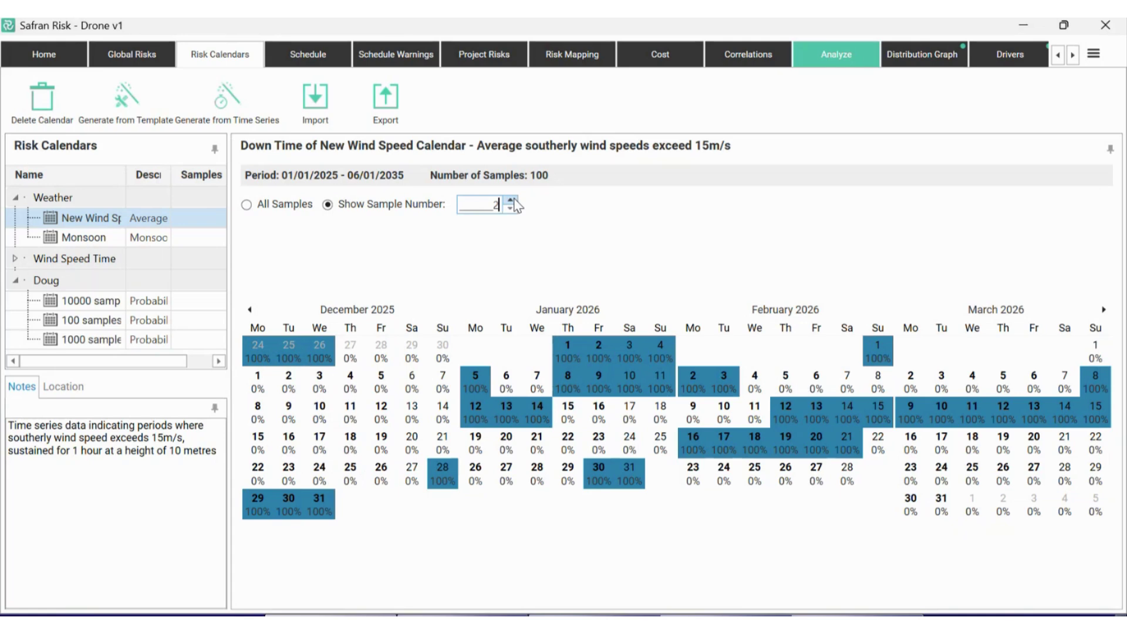
click(511, 200)
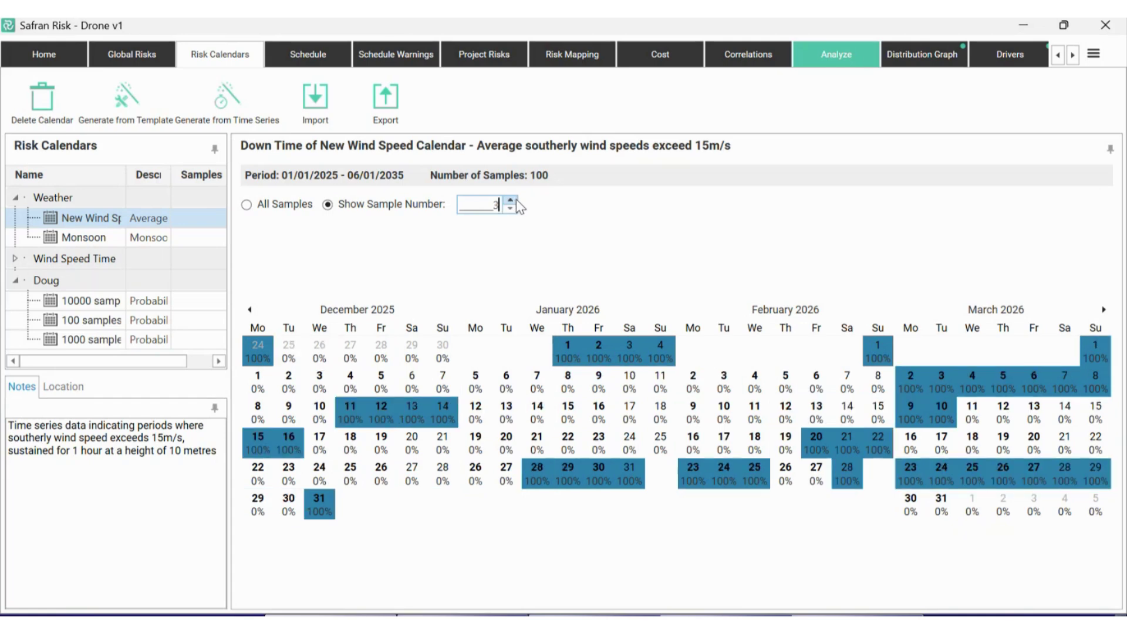
click(510, 201)
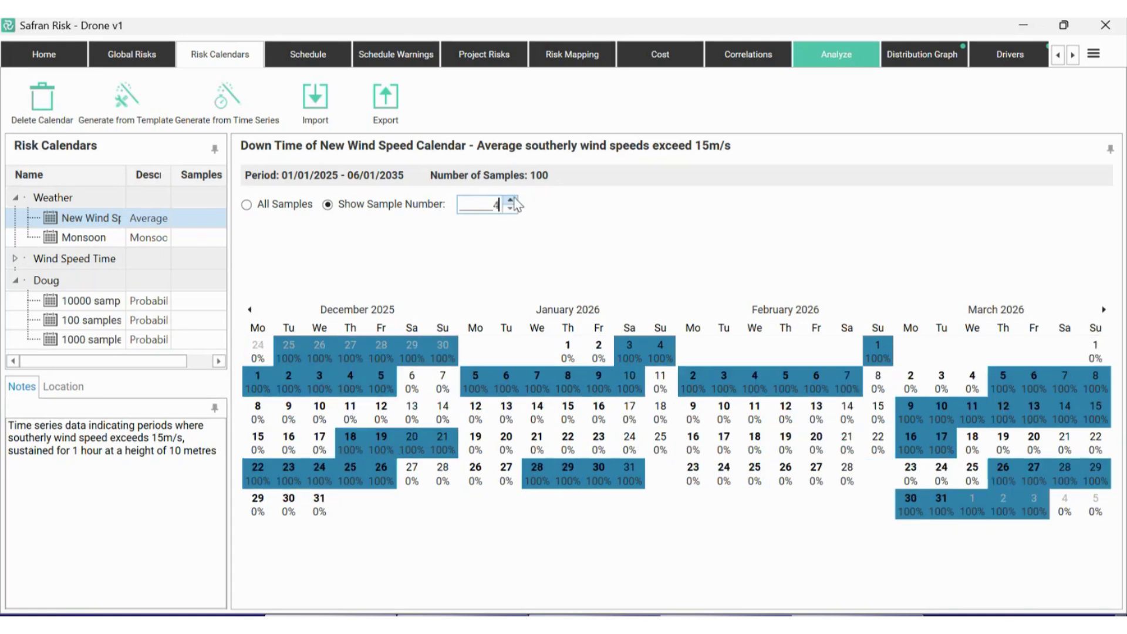
click(512, 201)
click(512, 200)
click(512, 201)
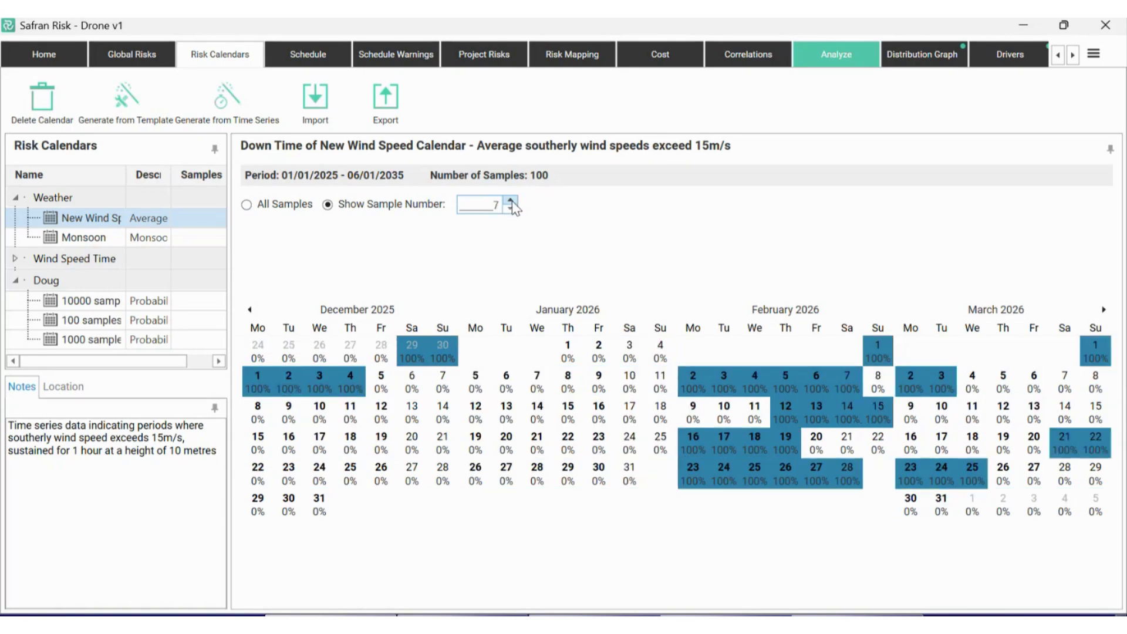
click(512, 201)
click(512, 201)
click(512, 202)
click(512, 202)
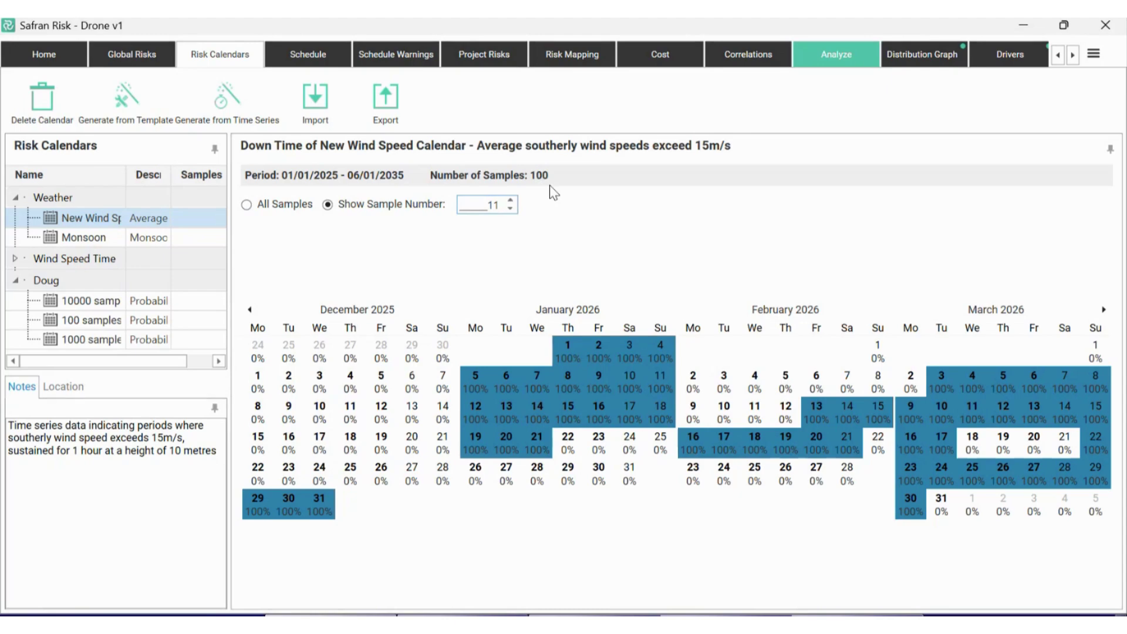
Step: Return from sample 11 to sample 1 and examine its down-time days
click(513, 209)
click(513, 209)
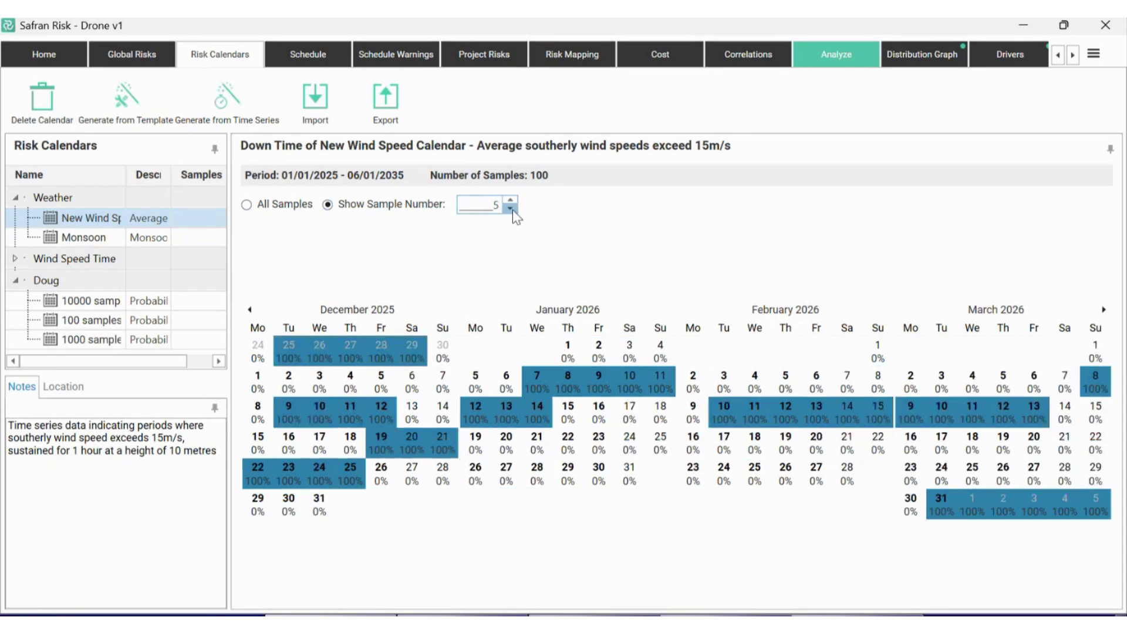
click(513, 209)
click(512, 209)
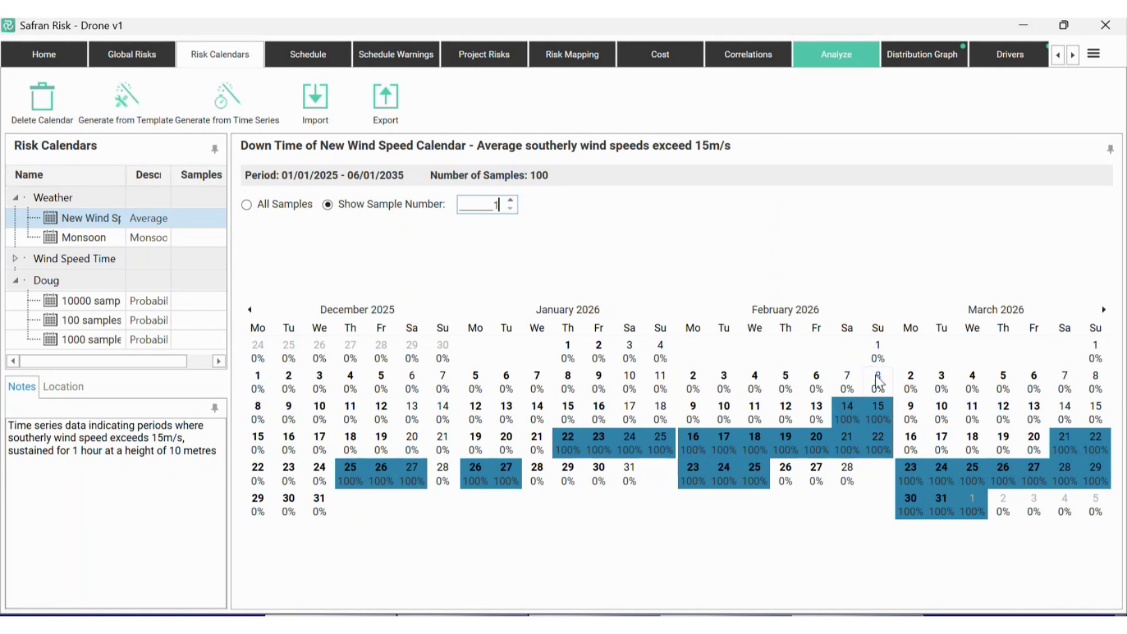
Step: Step the New Wind Speed calendar's displayed sample from 1 up to 18, comparing the down-time days between December 2025 and March 2026
click(510, 202)
click(510, 202)
click(511, 202)
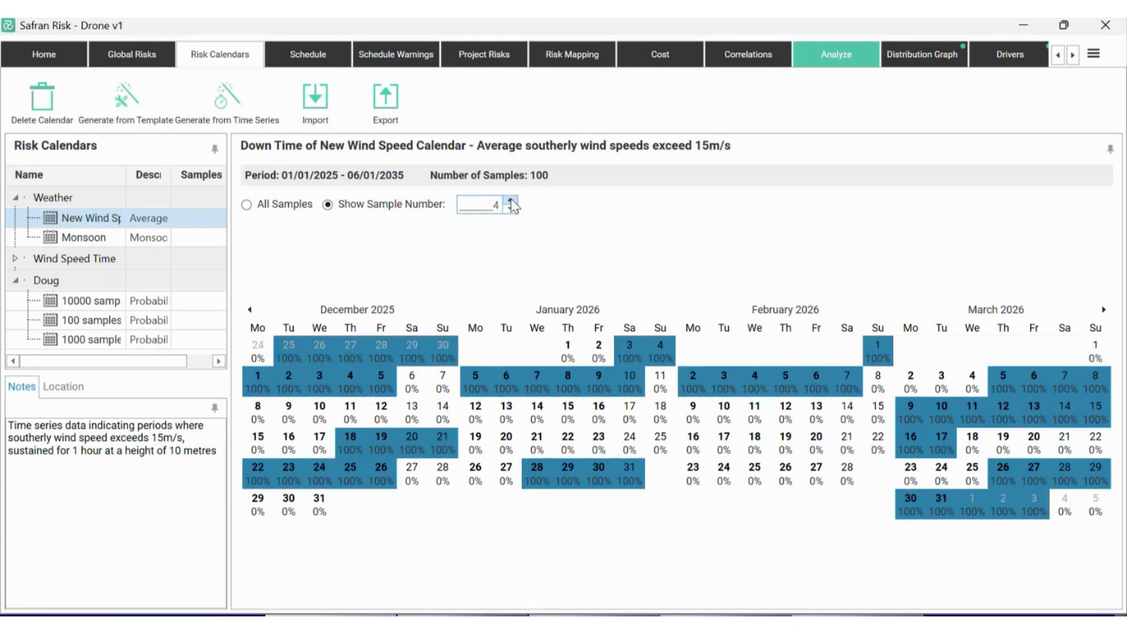
click(511, 202)
click(511, 201)
click(511, 202)
click(511, 201)
click(511, 202)
click(510, 202)
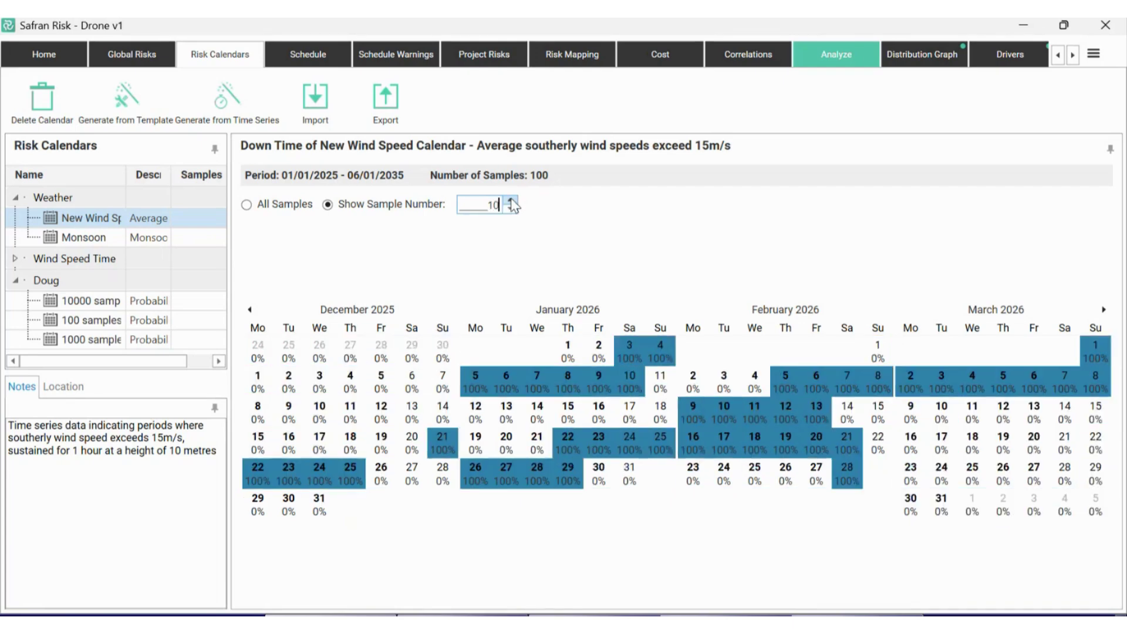
click(511, 202)
click(510, 202)
click(510, 202)
click(511, 202)
click(511, 202)
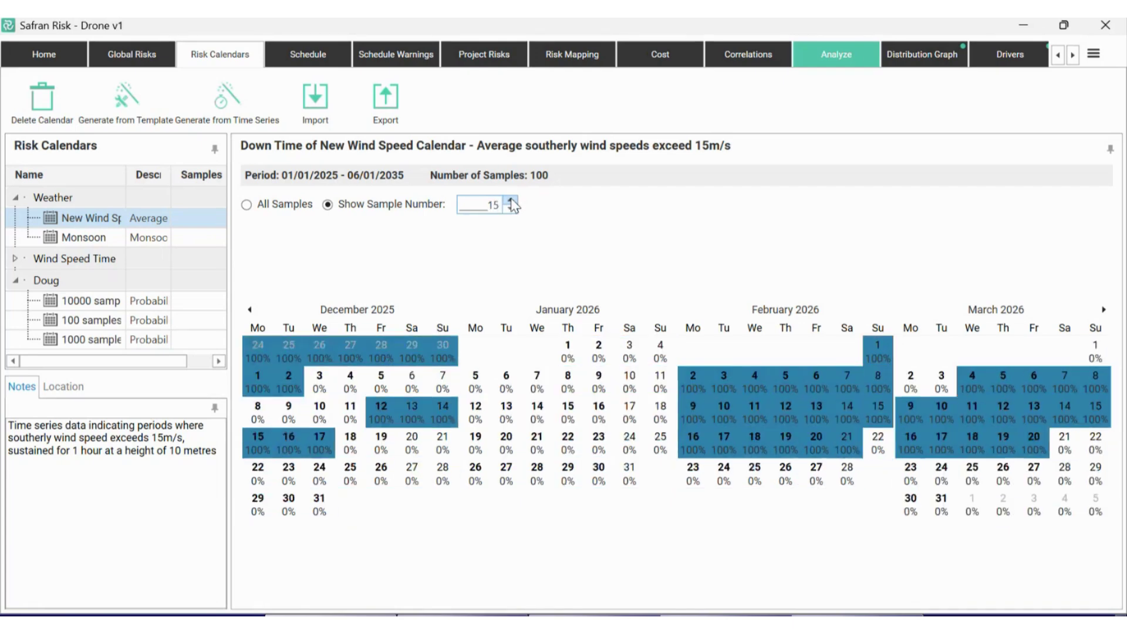
click(510, 202)
click(511, 202)
click(511, 202)
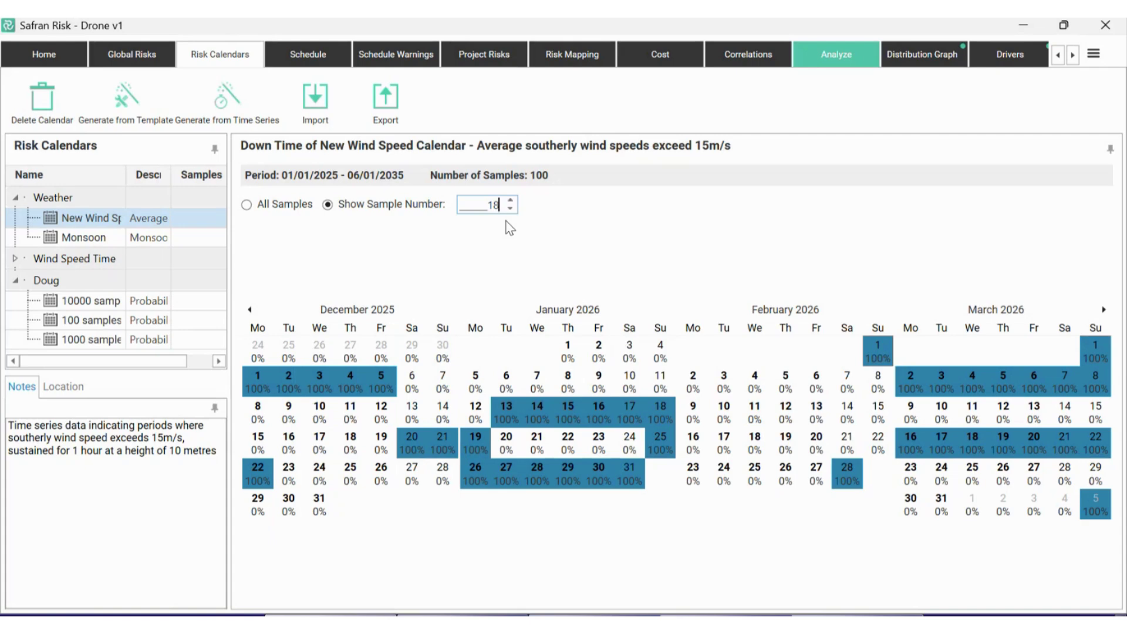
Step: Review the Phase 1 Testing activities in the schedule, checking Test guidance and Test GPS systems
click(311, 56)
scroll(288, 332, down, 3)
click(155, 346)
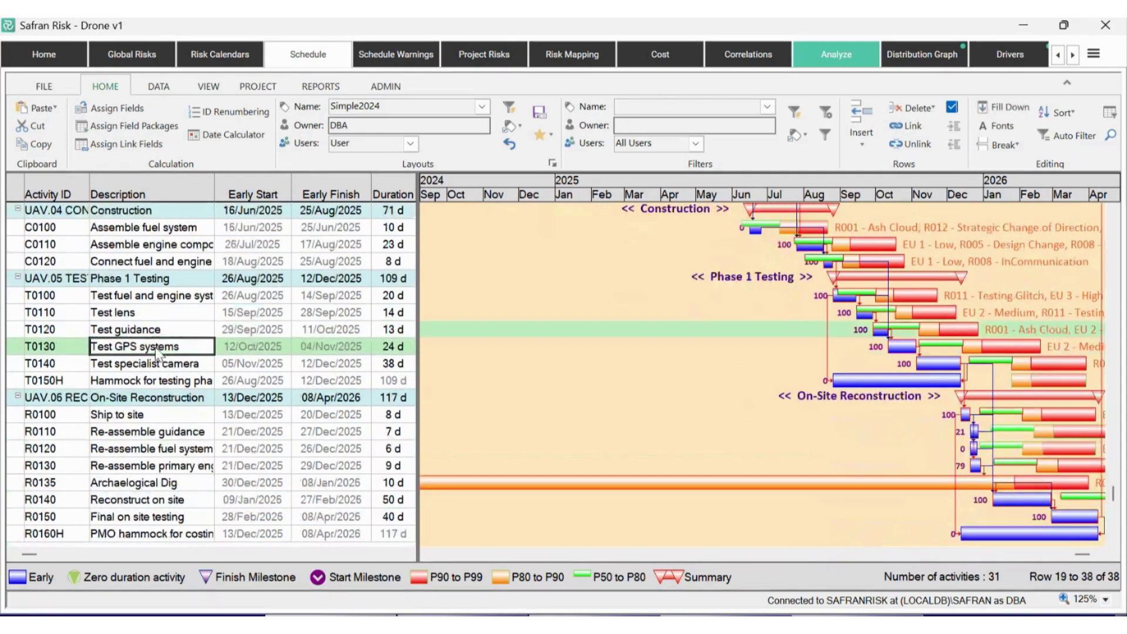
key(Up)
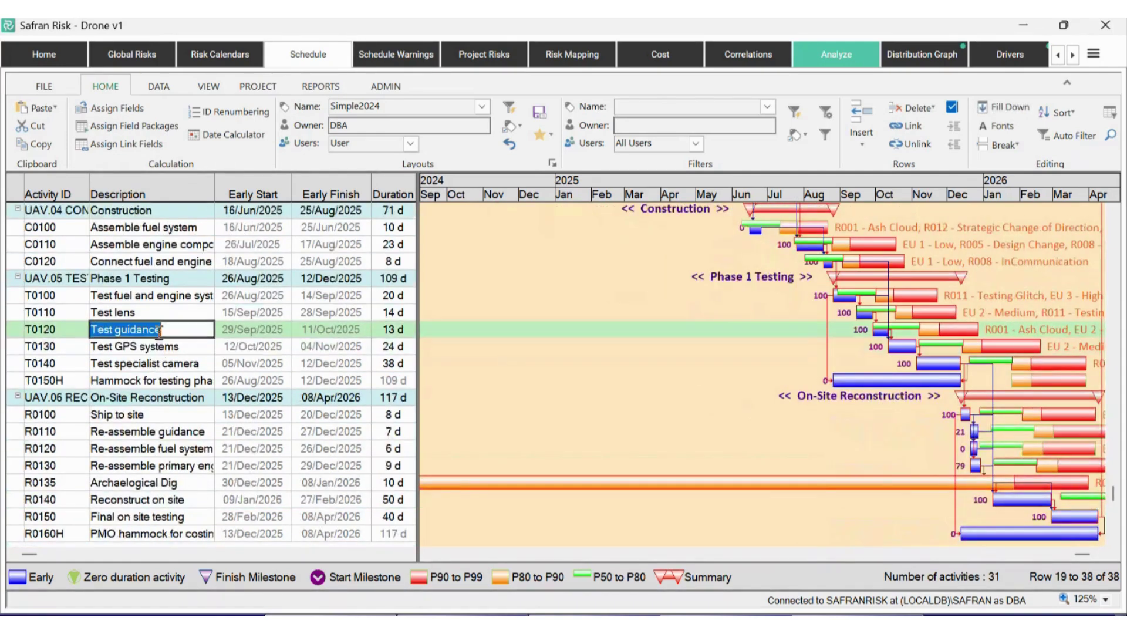
key(Down)
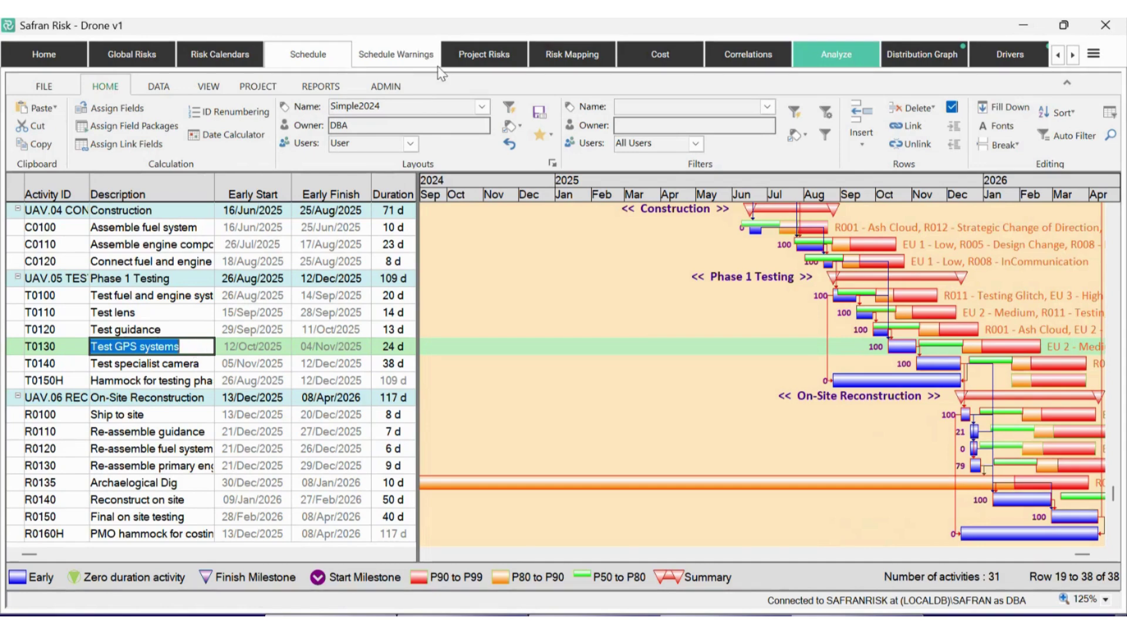
Step: Return to the risk calendars and step the displayed wind speed sample up to 20
click(392, 59)
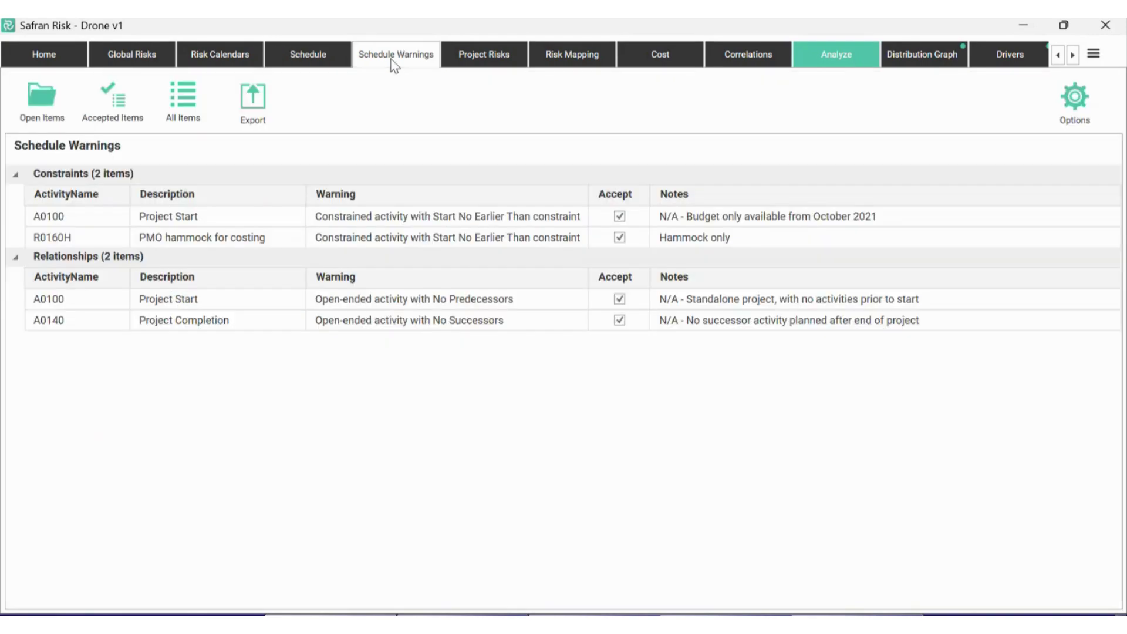
click(219, 62)
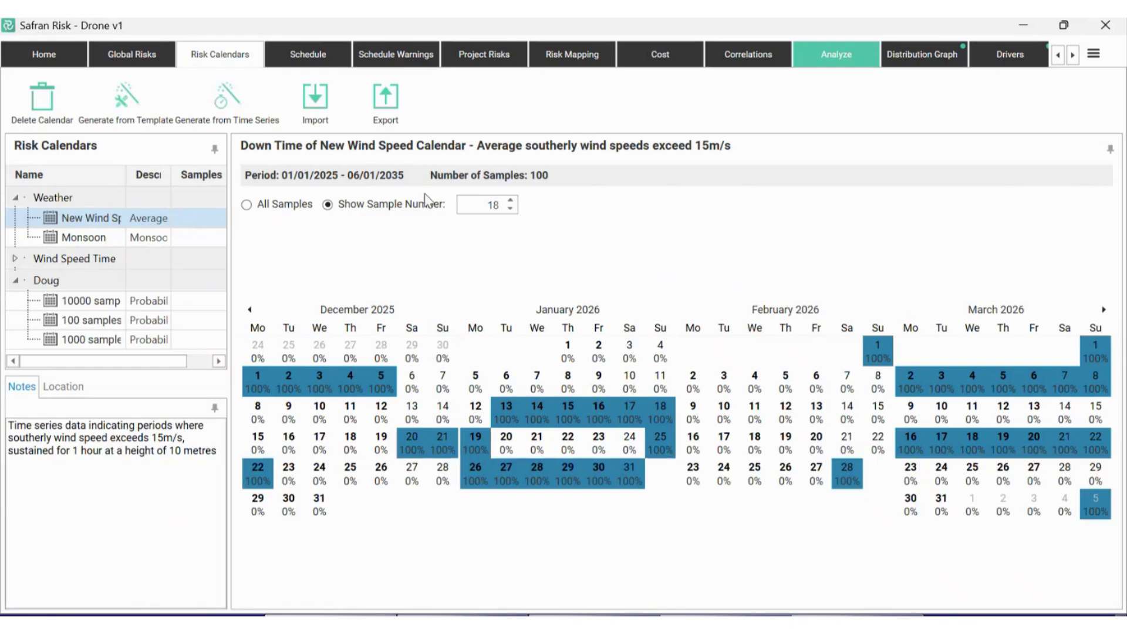
click(511, 202)
click(511, 202)
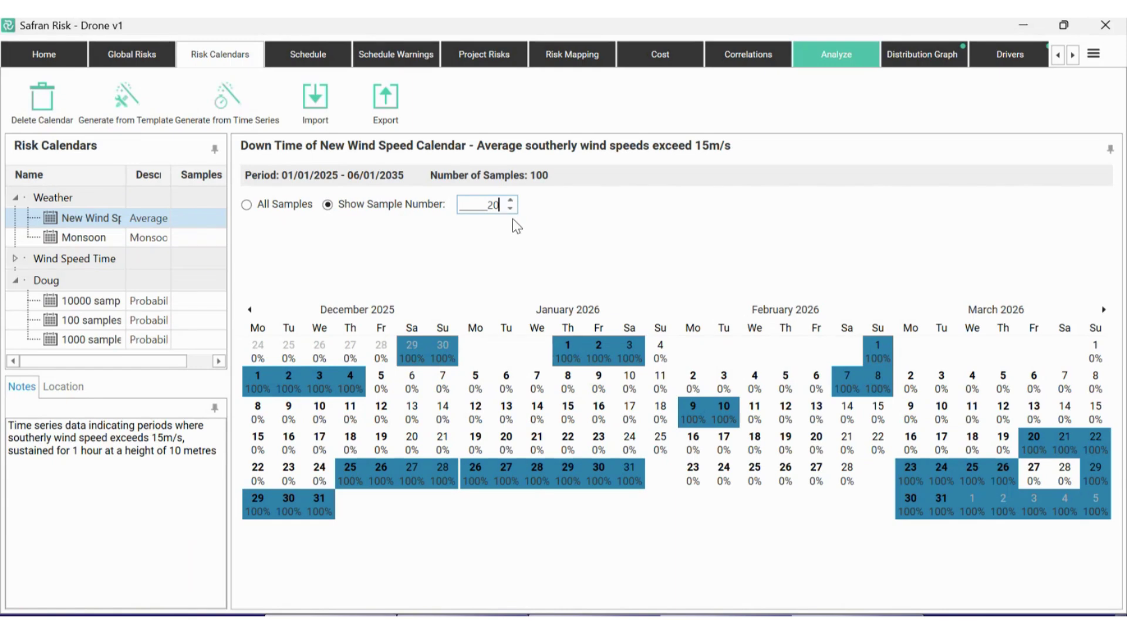
Step: Display the activity information for Test GPS systems in the schedule to see its assigned calendar
click(313, 64)
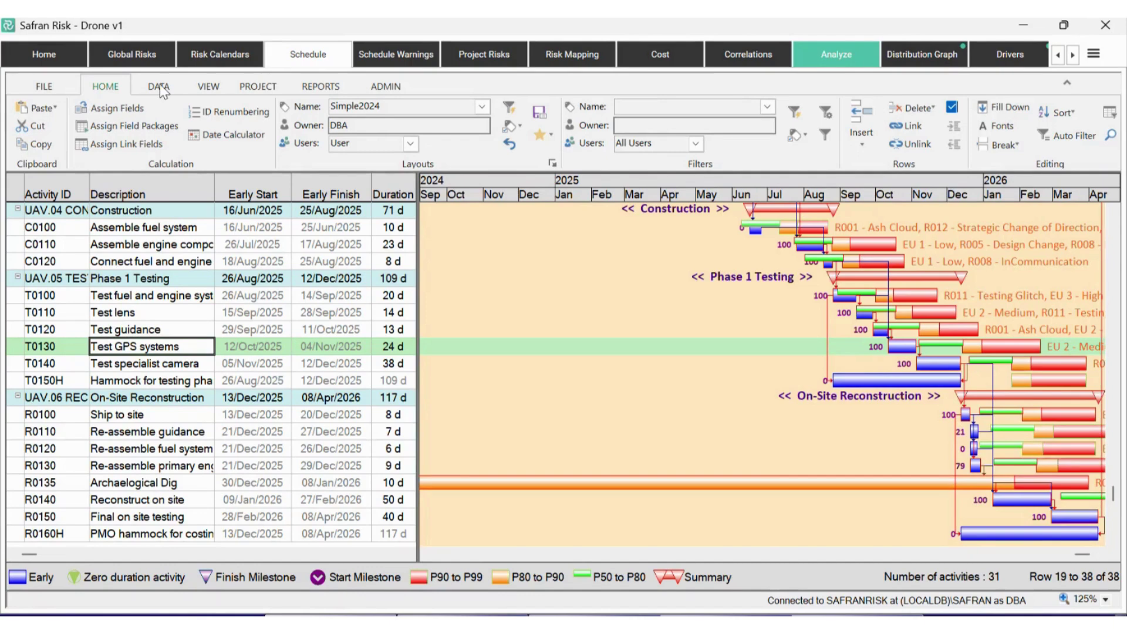
click(215, 88)
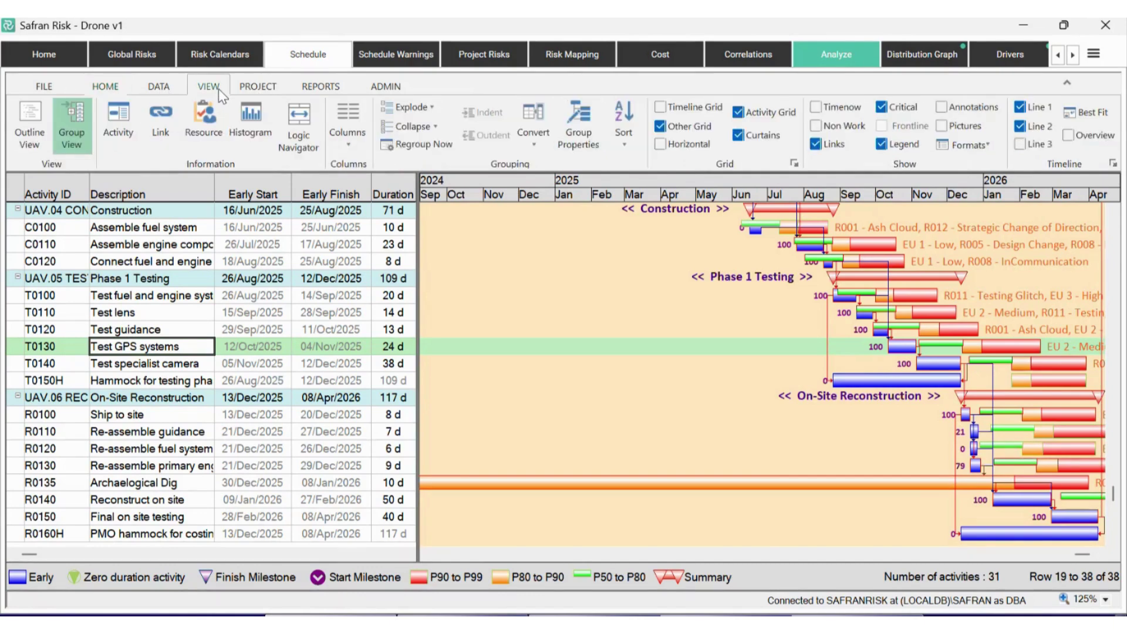
click(122, 132)
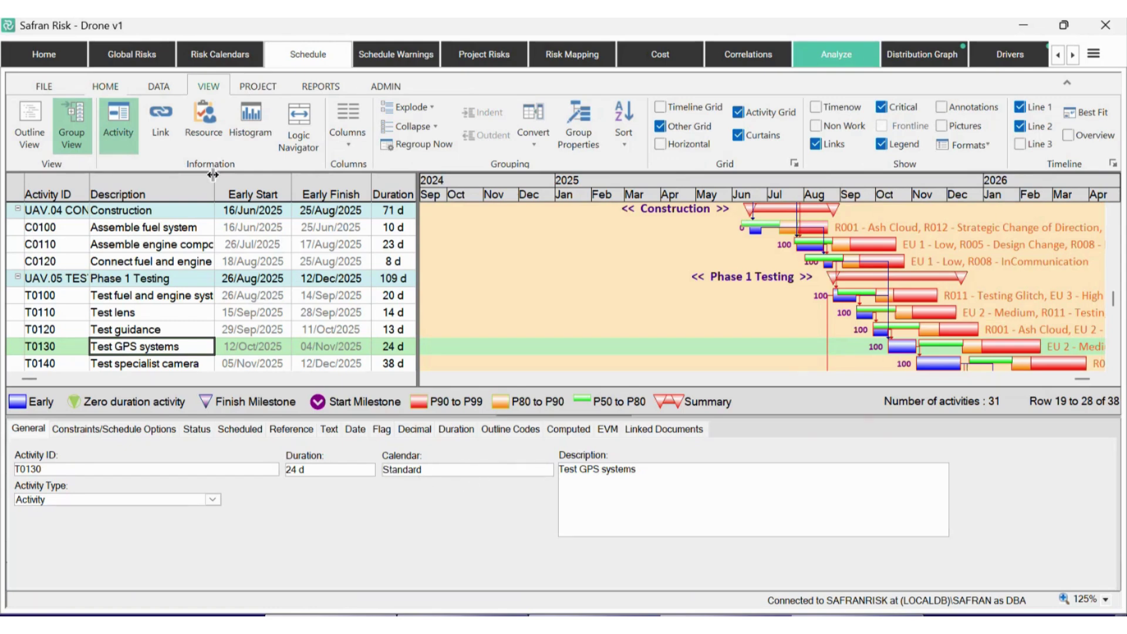
Step: Examine the days per week of the Standard calendar in the schedule's calendar definitions, and close them without changes
click(156, 89)
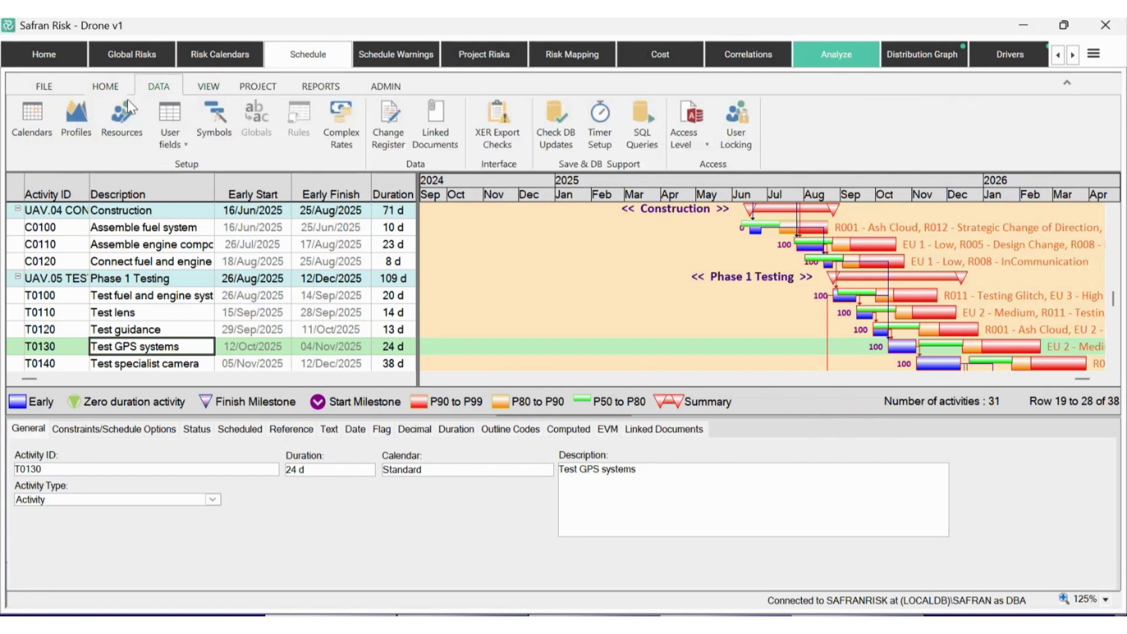
click(26, 126)
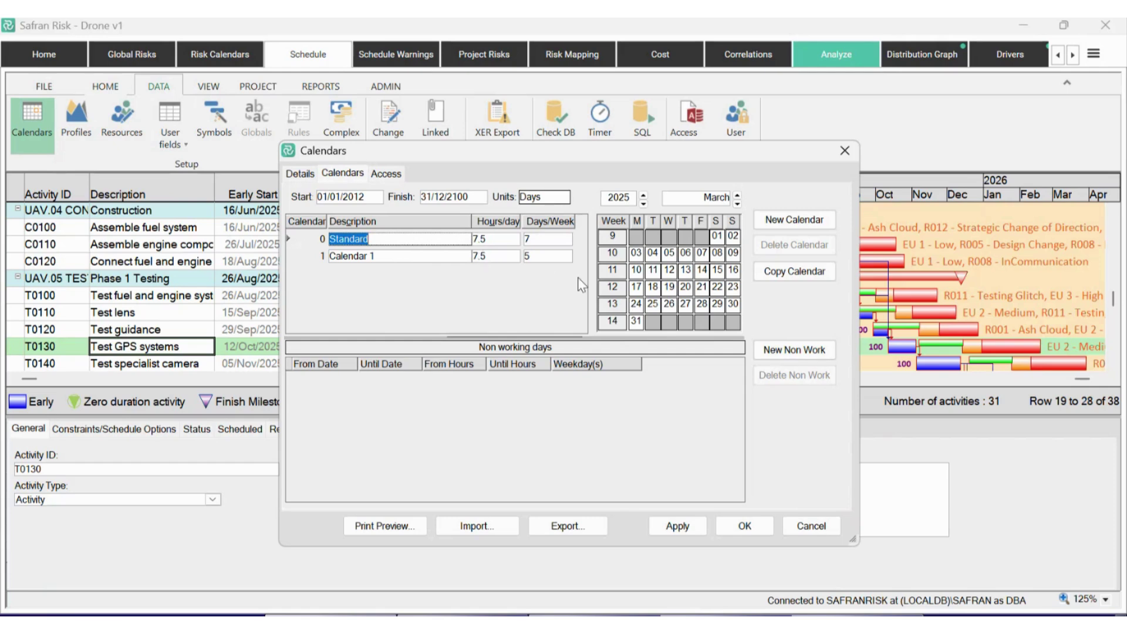
click(548, 240)
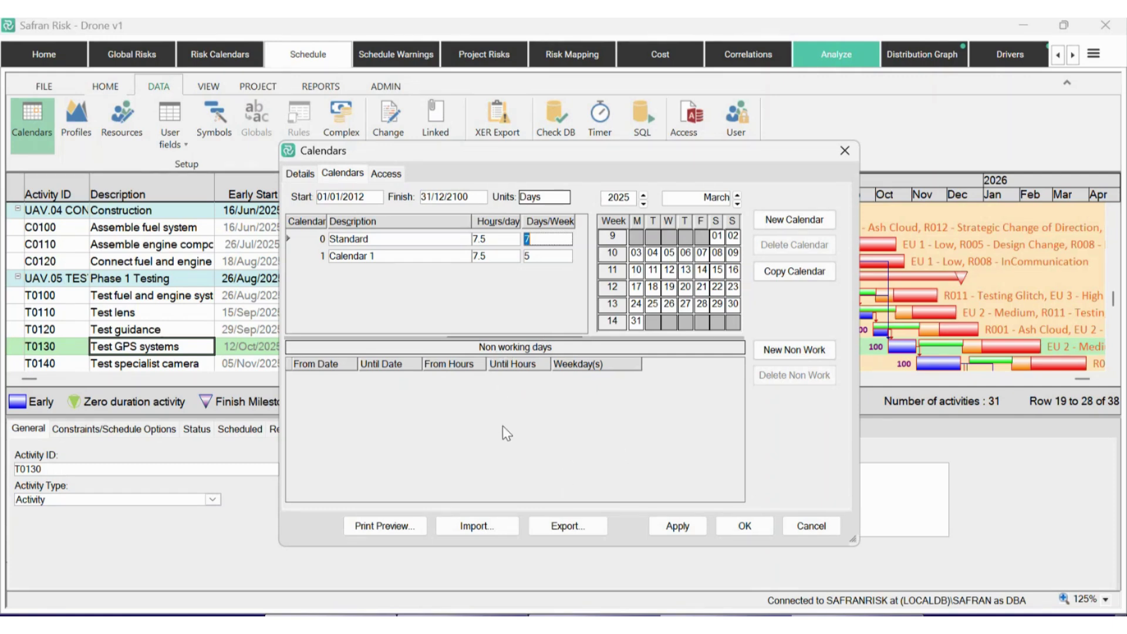
click(845, 150)
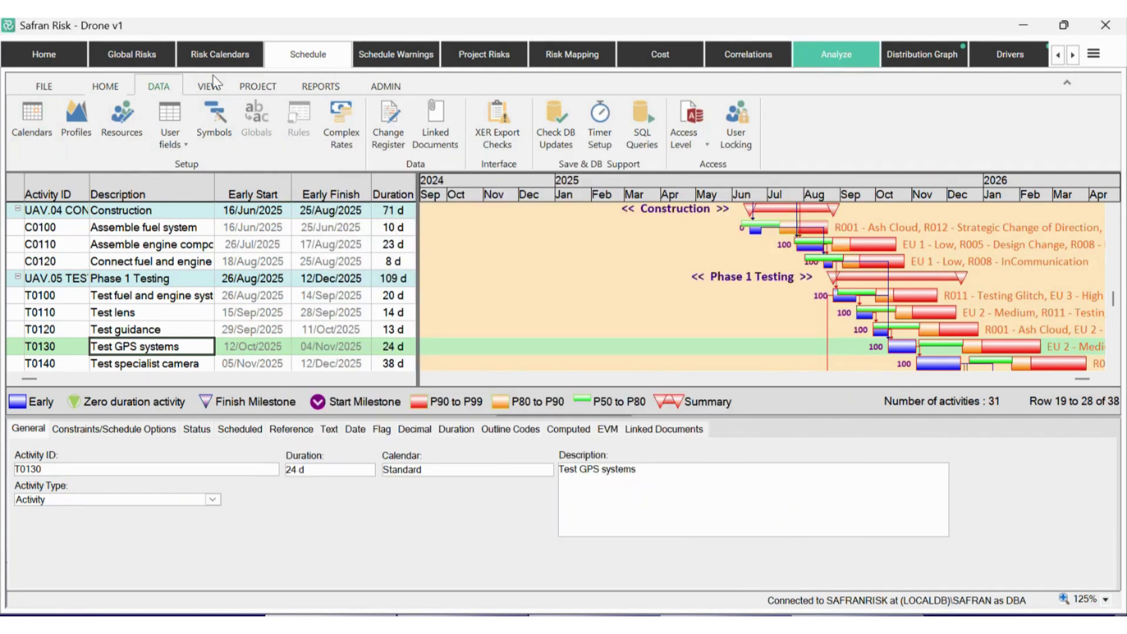
Step: Go back to the wind speed risk calendar and step the displayed sample from 20 down to 1
click(223, 55)
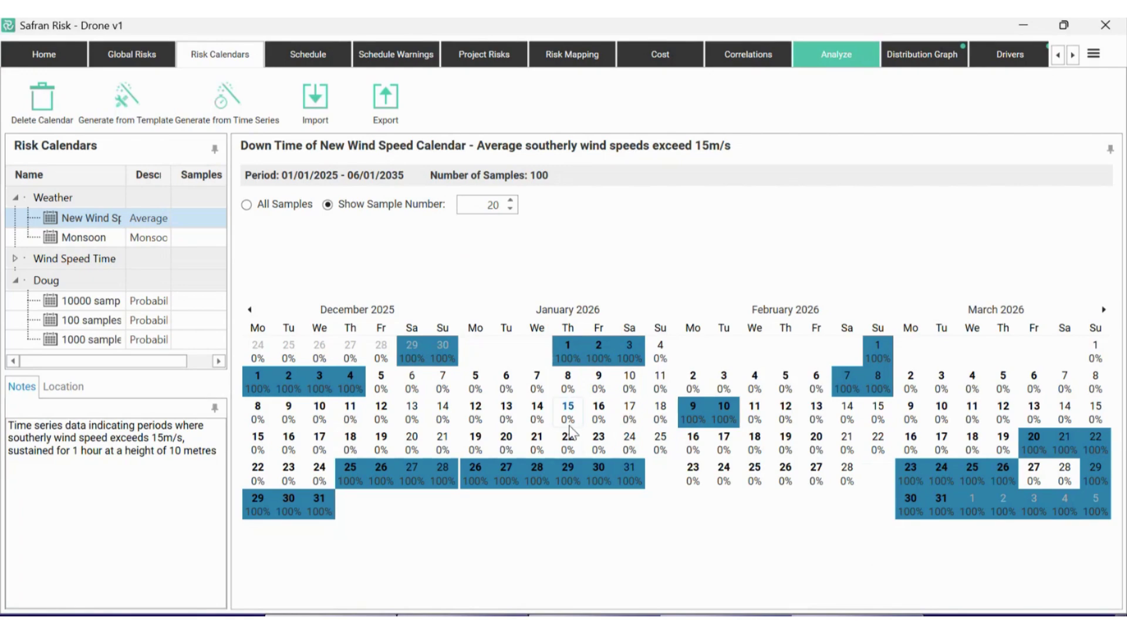
click(510, 209)
click(510, 208)
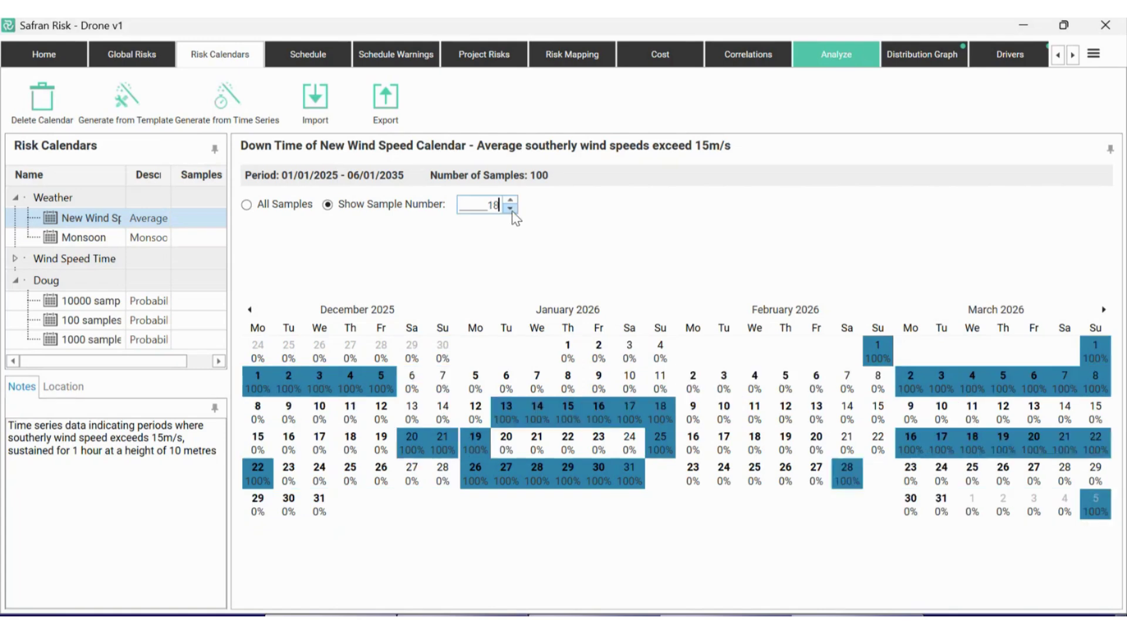
click(510, 208)
click(510, 208)
click(510, 209)
click(510, 208)
click(510, 208)
click(510, 209)
click(510, 208)
click(510, 208)
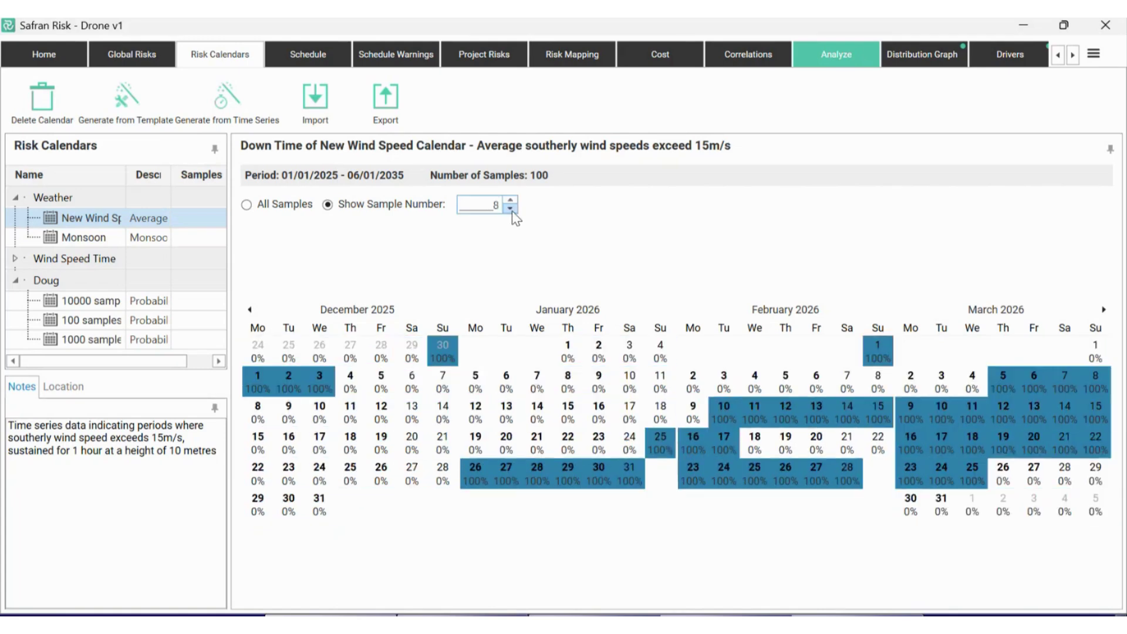
click(510, 208)
click(510, 209)
click(510, 208)
click(510, 208)
click(510, 208)
click(510, 208)
click(510, 209)
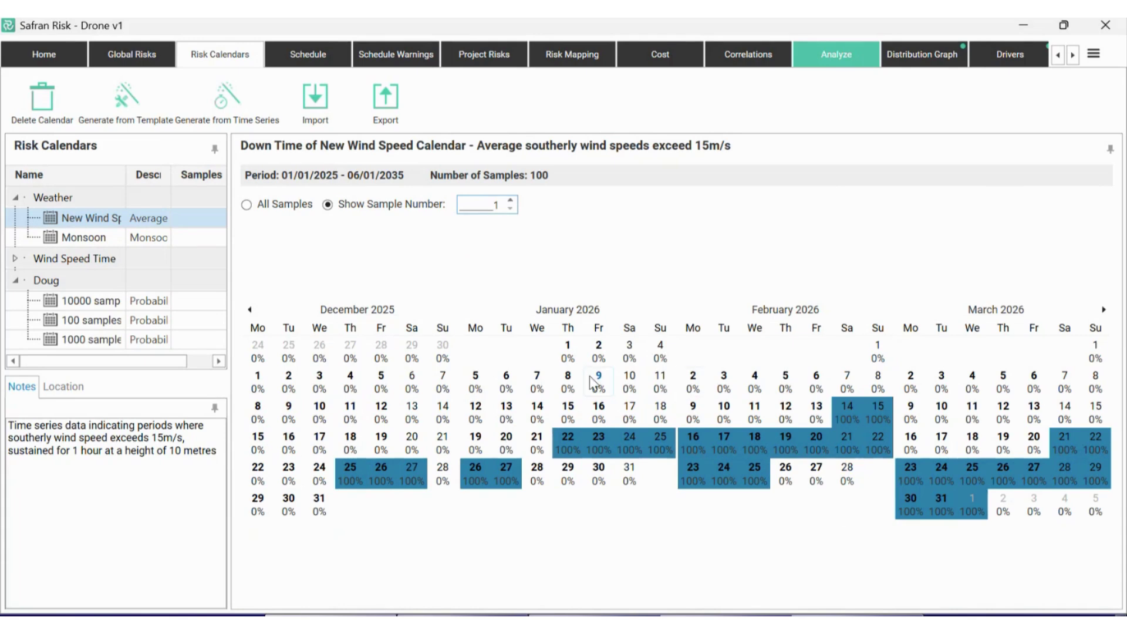
Step: Compare the January 2026 down-time days across samples 1, 2 and 3 of the wind speed calendar
click(568, 345)
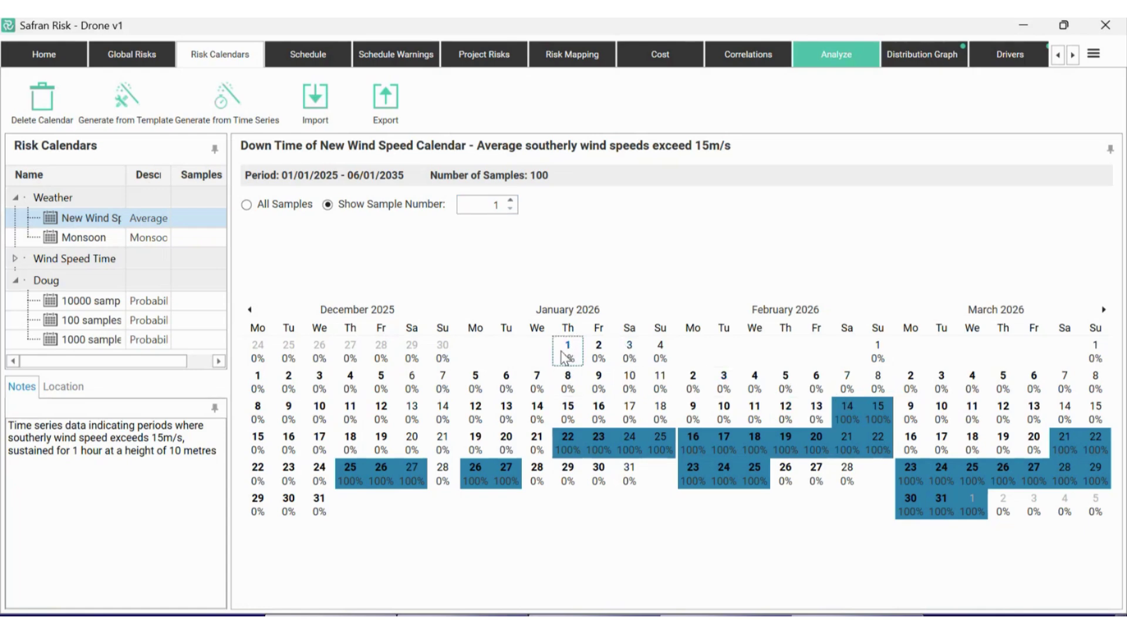
click(632, 385)
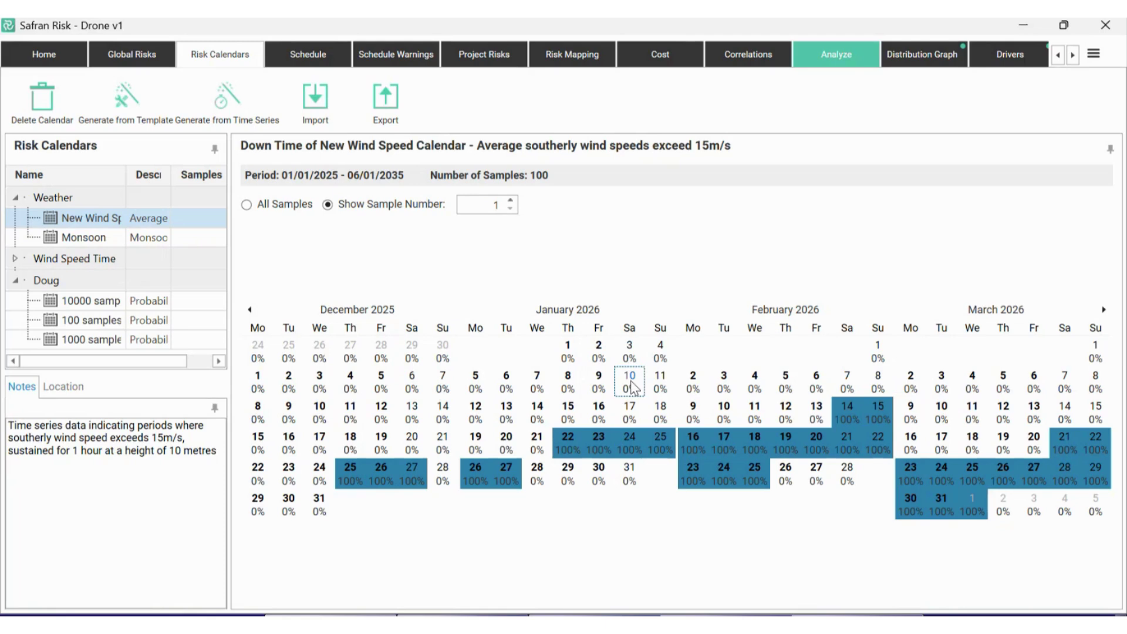
click(510, 200)
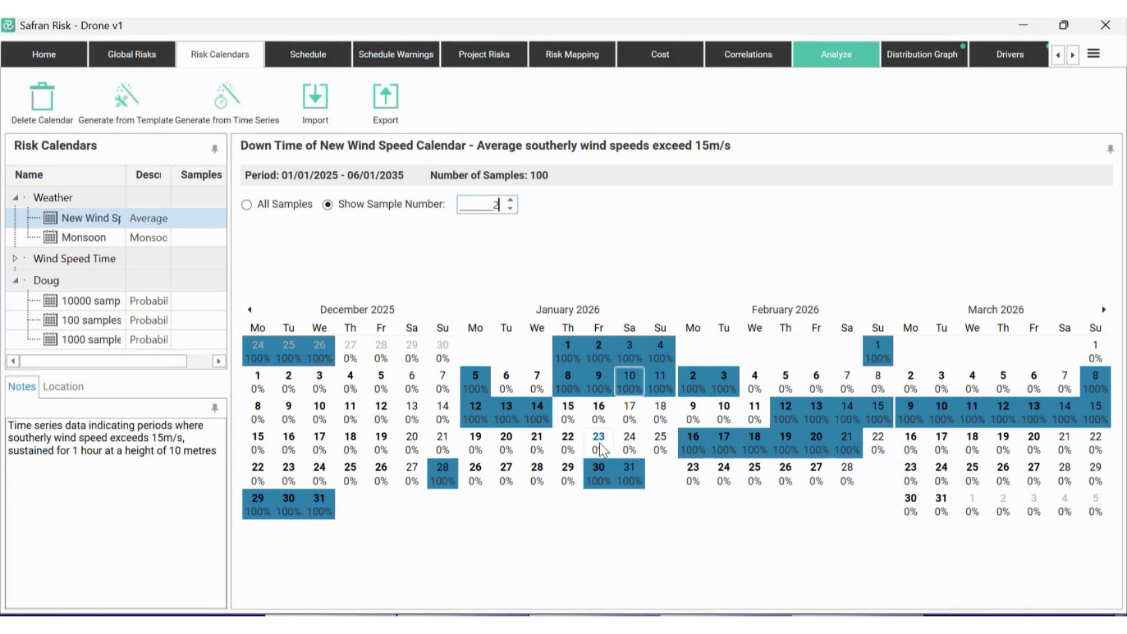
click(568, 444)
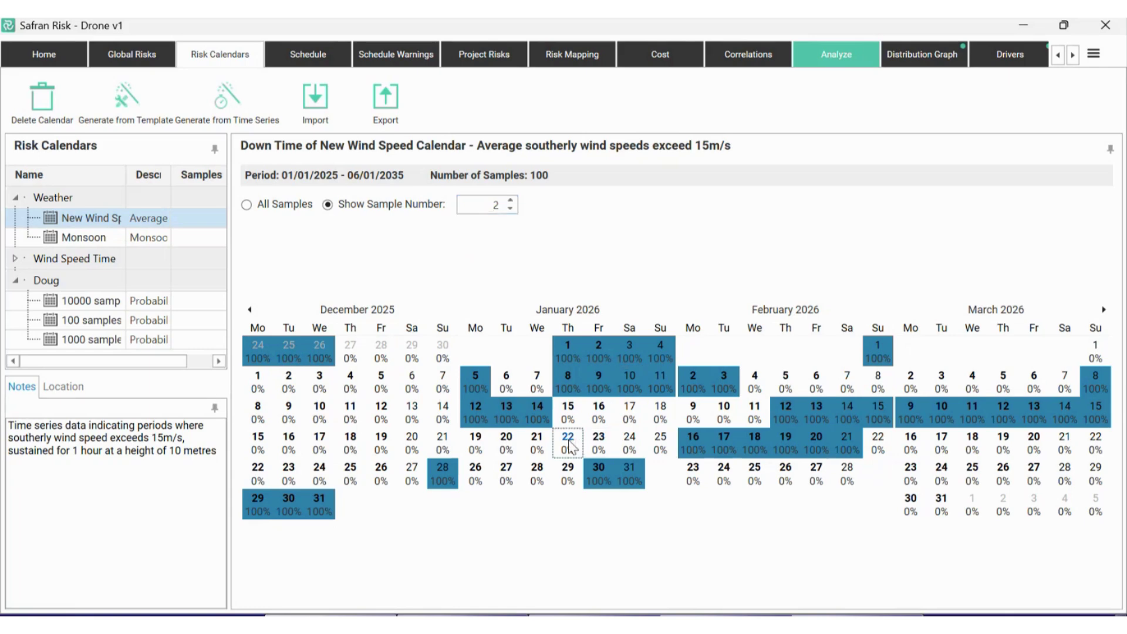
click(510, 200)
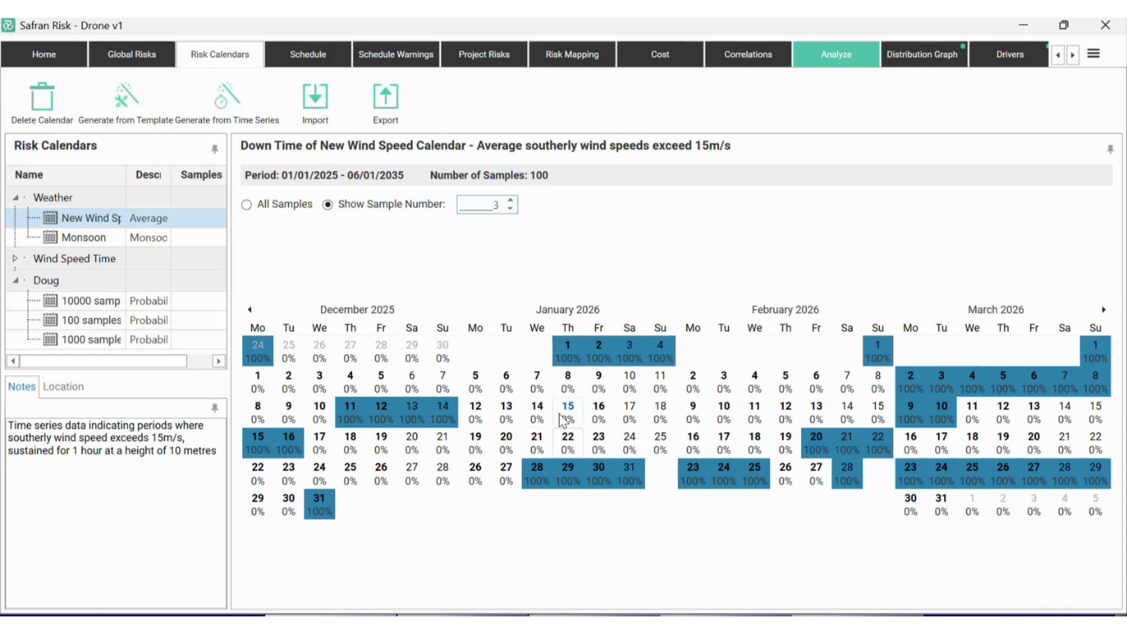
Step: Turn off Step through in the analysis options and run the risk analysis with 1000 iterations
click(499, 204)
click(845, 56)
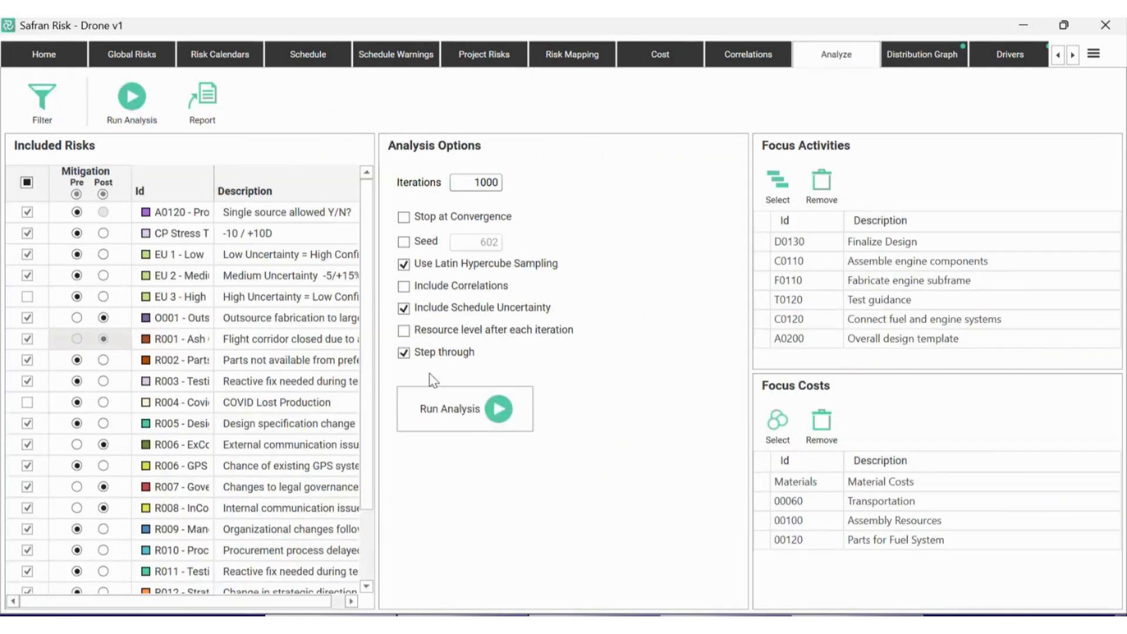
click(424, 353)
click(419, 416)
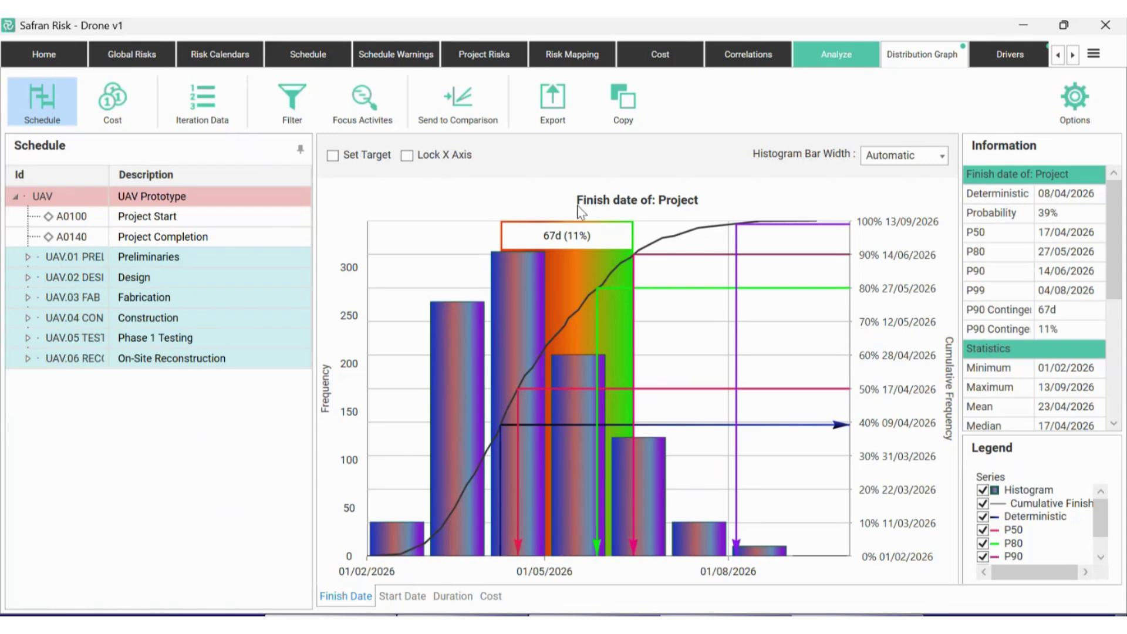
Step: Find the R015 weather downtime risk among the analysis's included risks and select it
click(829, 59)
scroll(328, 364, down, 2)
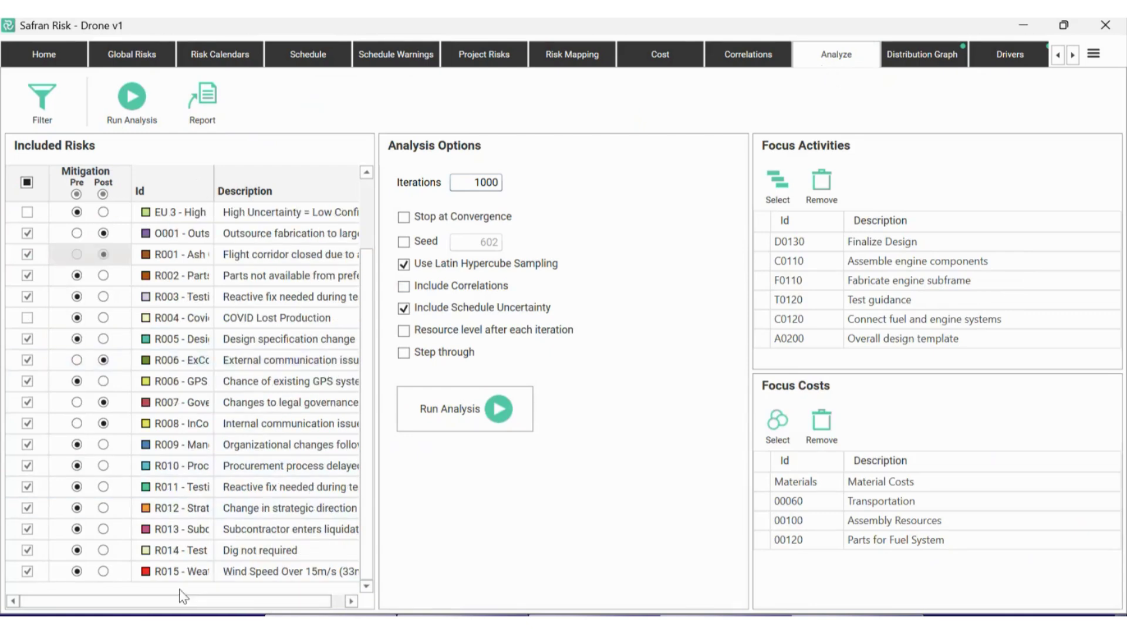
click(171, 570)
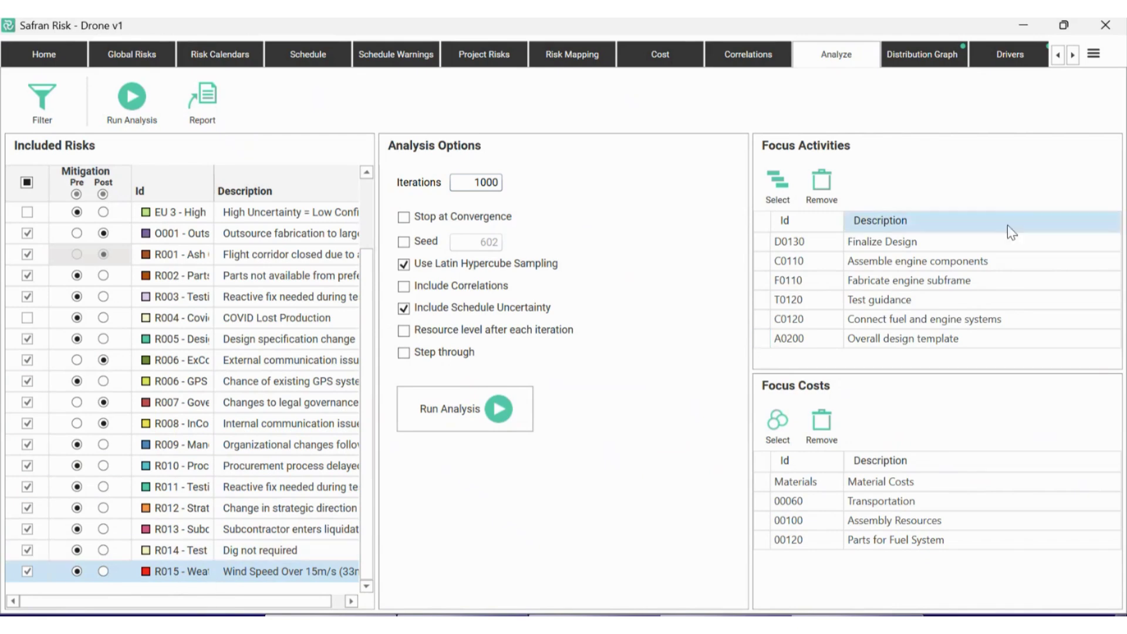
Step: Calculate the risk impacts on the project's P90 finish date in Sensitivity Analysis, examine the tornado chart, and return to the analysis setup
click(1074, 55)
click(1073, 55)
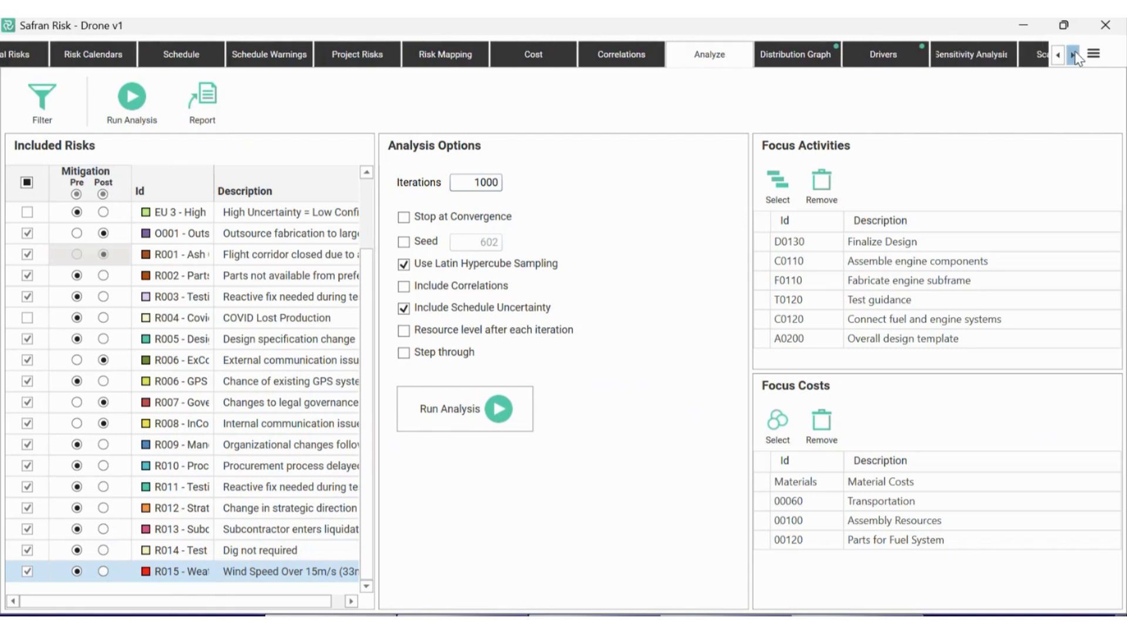
click(1073, 55)
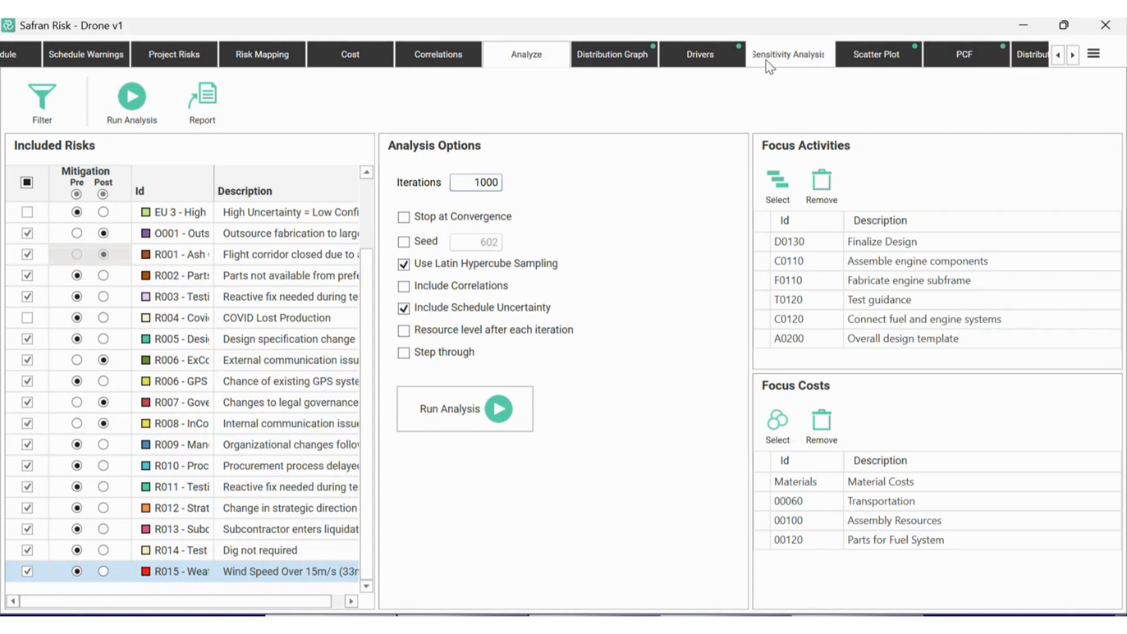
click(785, 59)
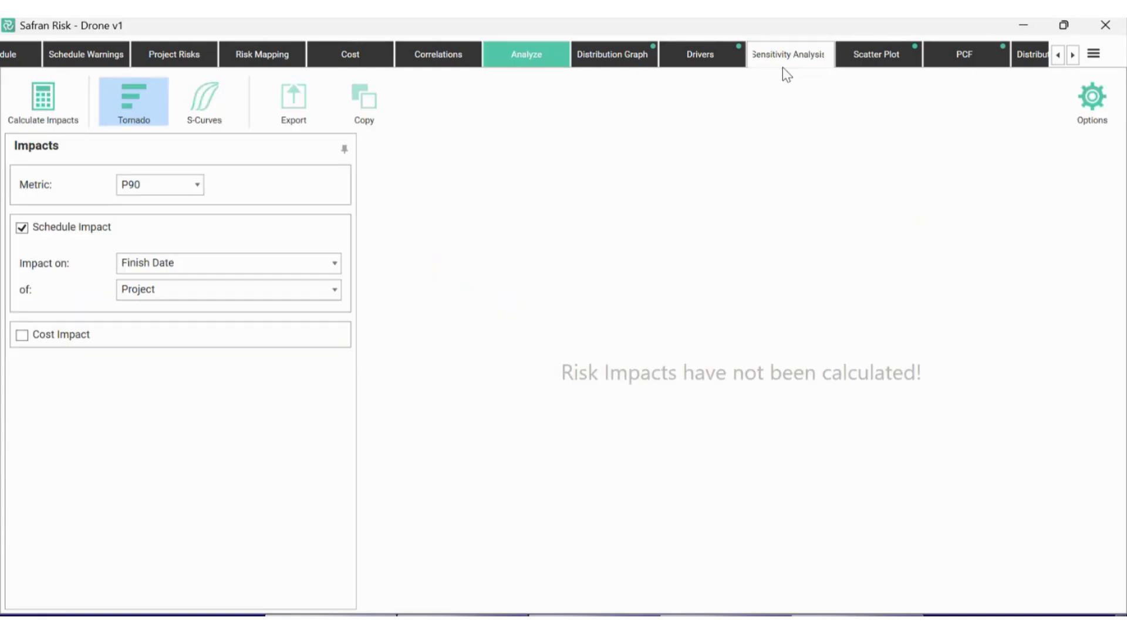
click(54, 101)
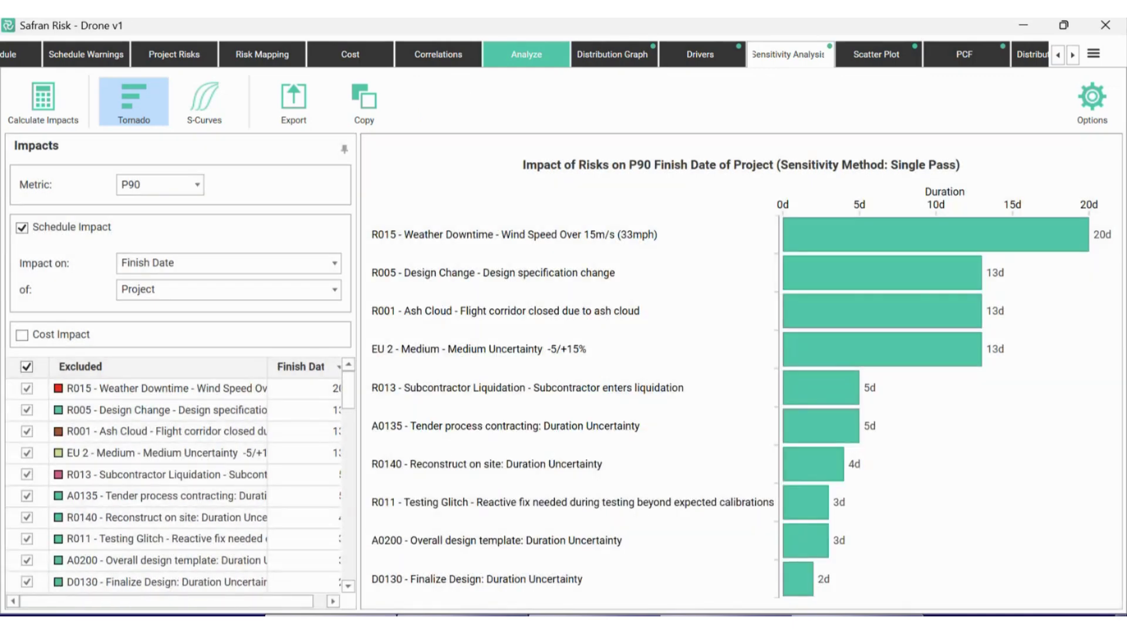
click(540, 64)
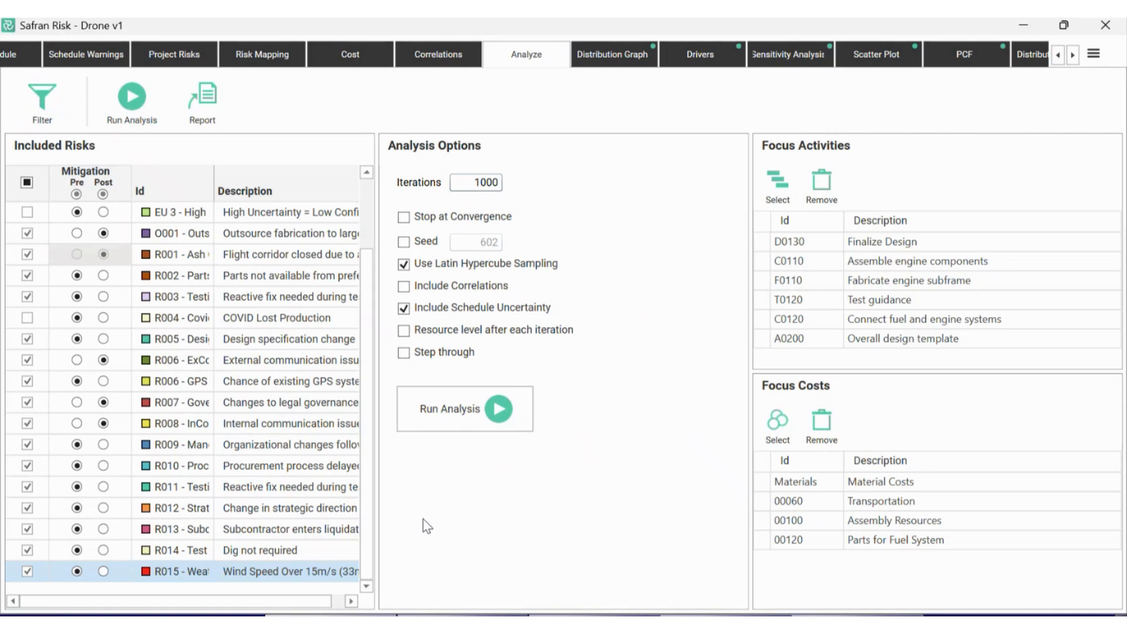
Step: Examine the P90 tornado chart and its available metrics in Sensitivity Analysis, and check the project's finish date distribution graph
click(825, 55)
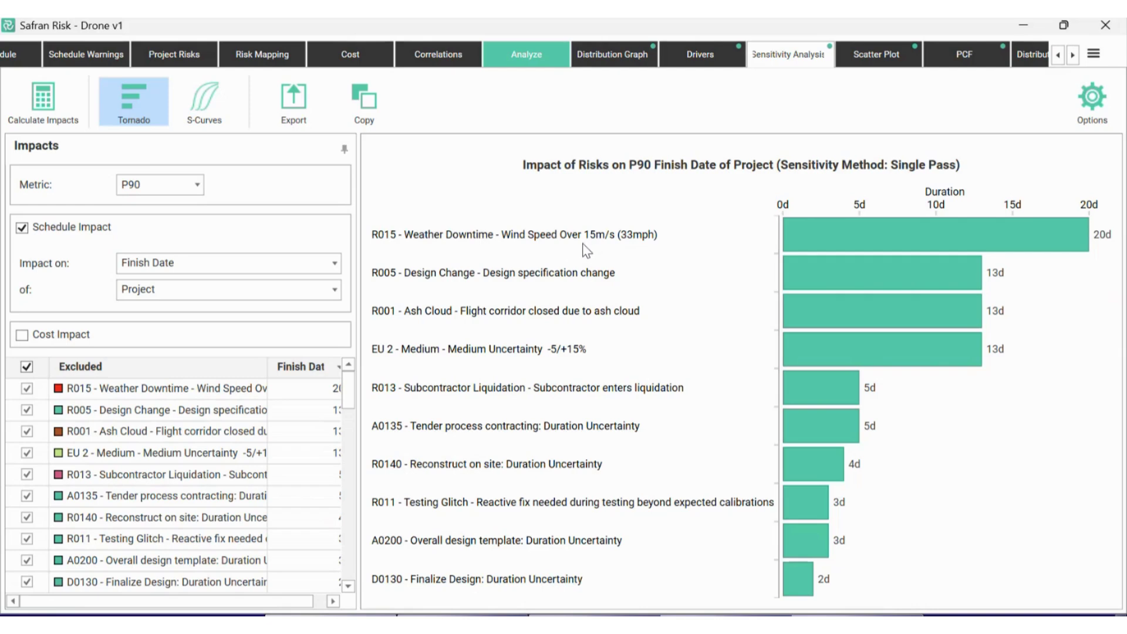
mouse_move(1078, 245)
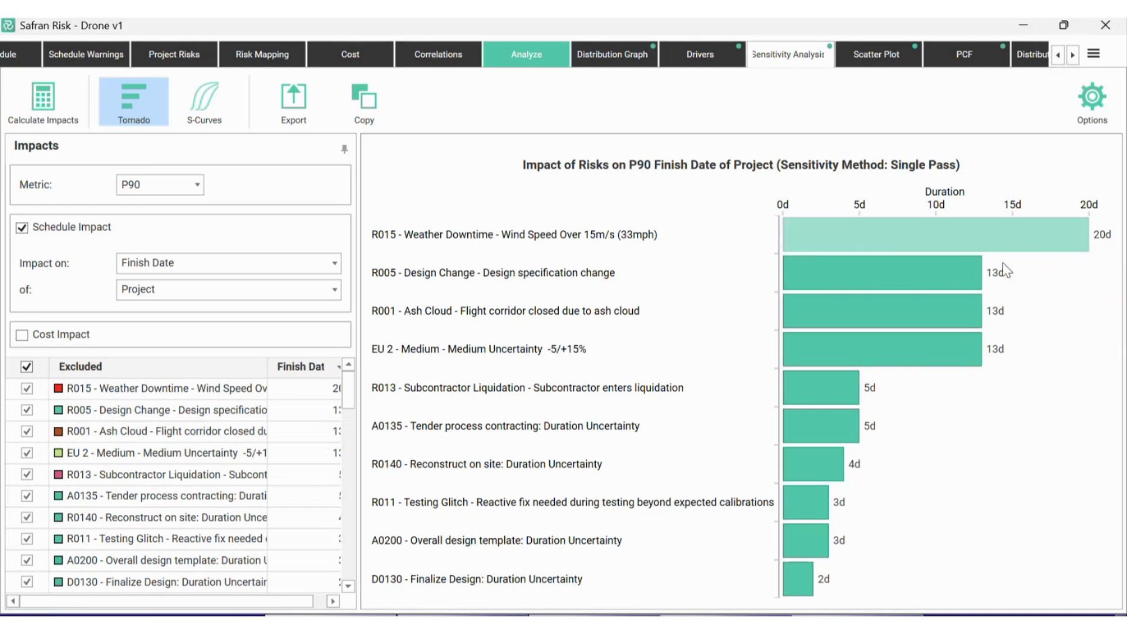
click(192, 189)
click(321, 204)
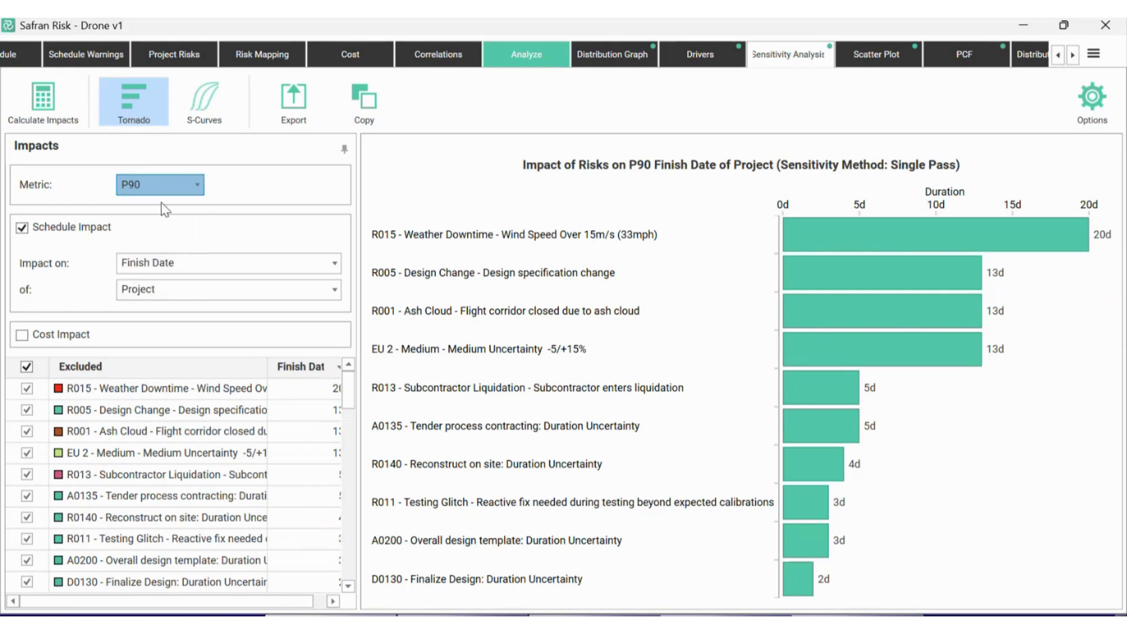
click(198, 189)
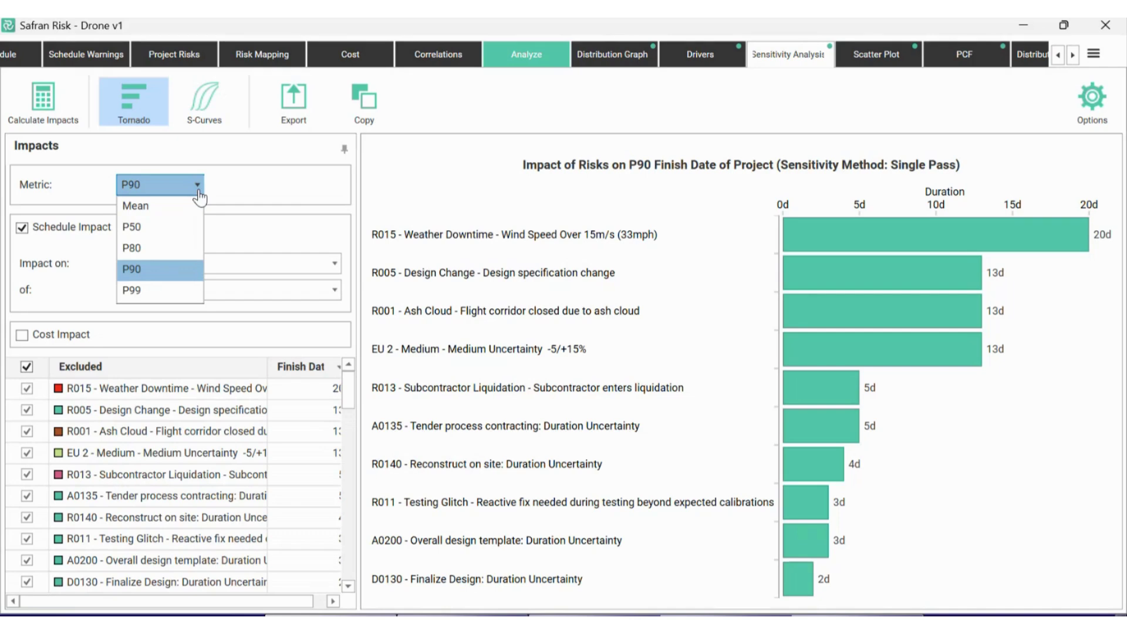
click(265, 188)
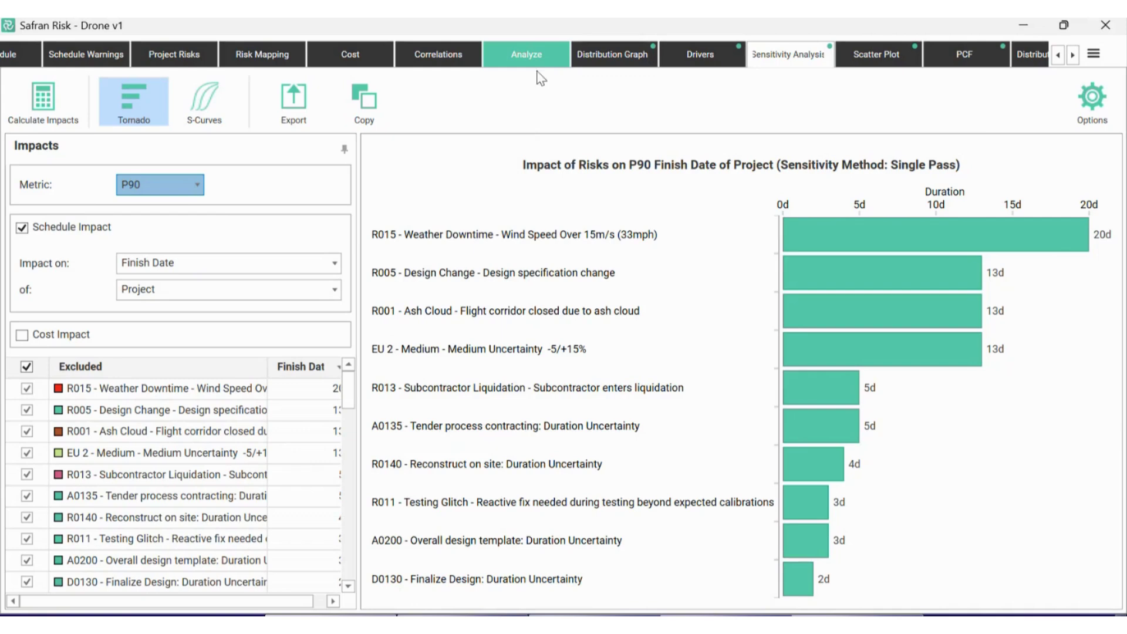
click(589, 62)
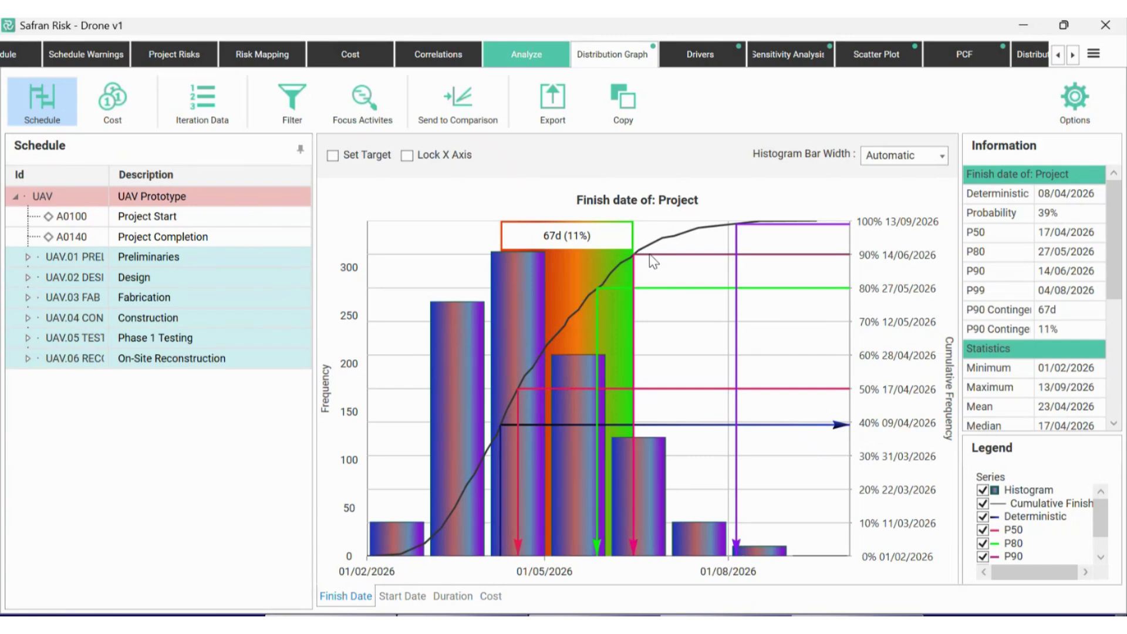
Step: Limit the Sensitivity Analysis tornado chart to the R015 weather downtime risk by excluding every other item, and look through the impacts list
click(777, 59)
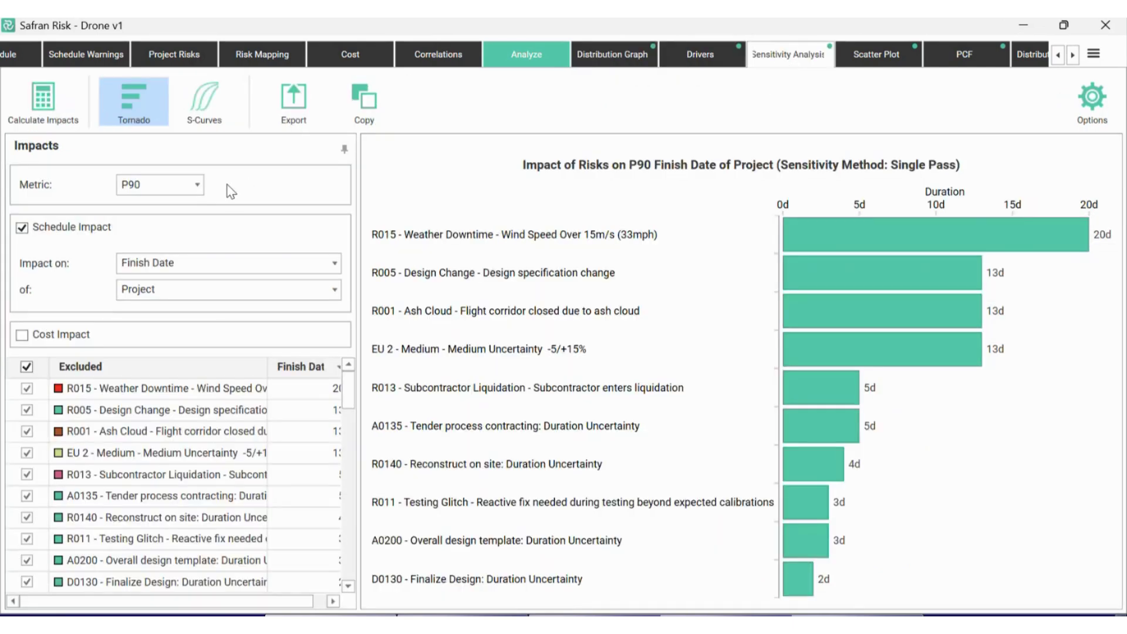
click(27, 367)
click(26, 389)
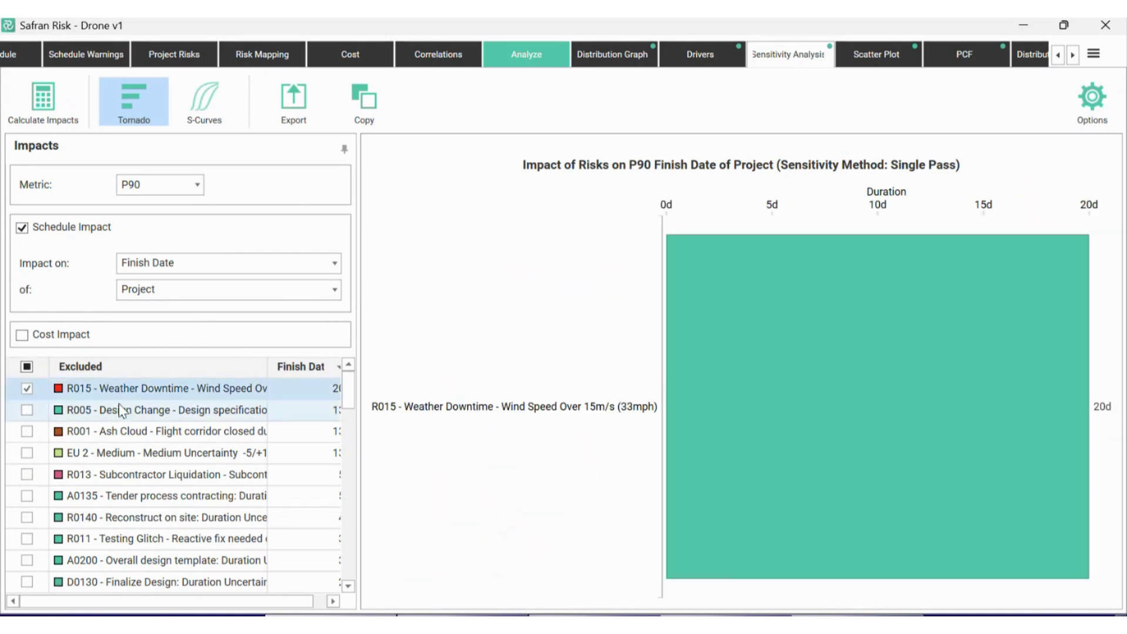
scroll(119, 411, down, 1)
scroll(119, 414, down, 6)
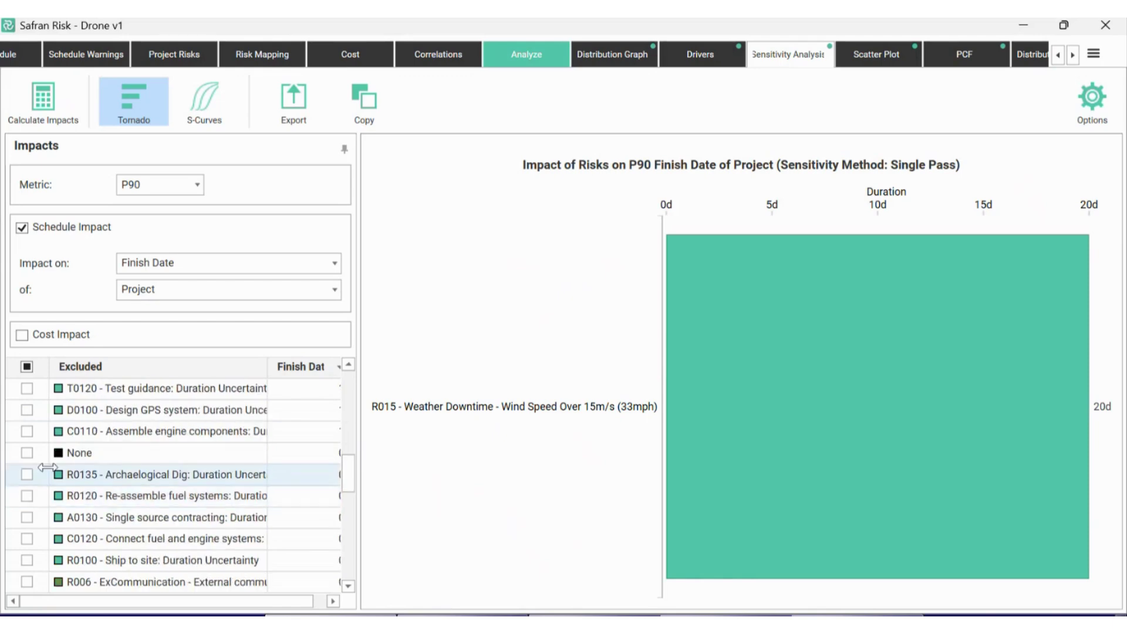
drag(352, 484, 357, 399)
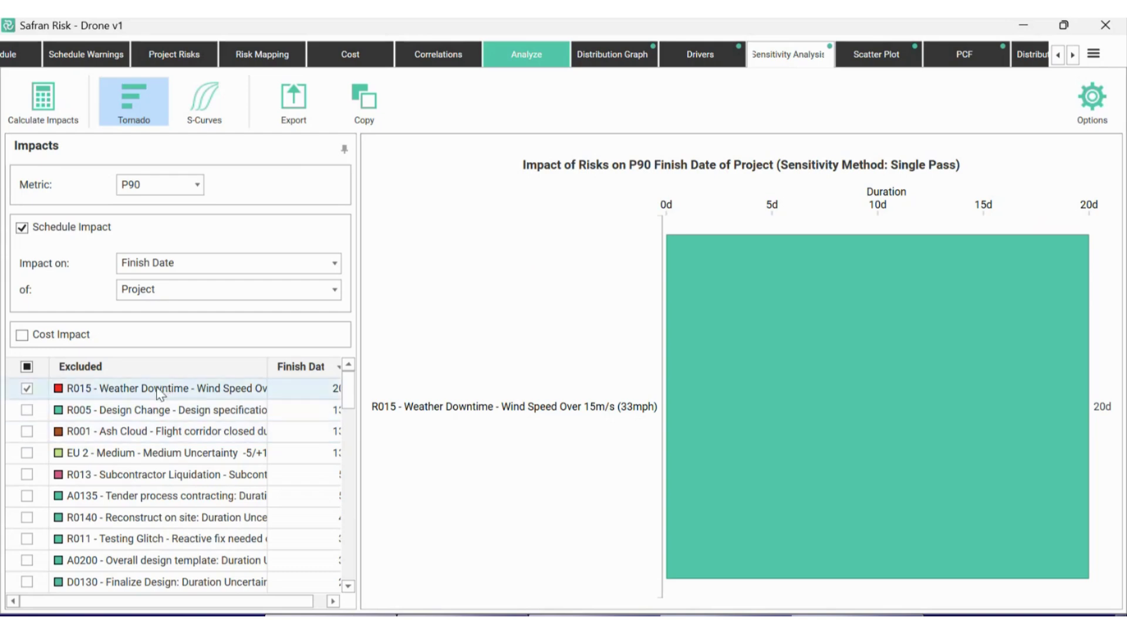
scroll(181, 396, down, 3)
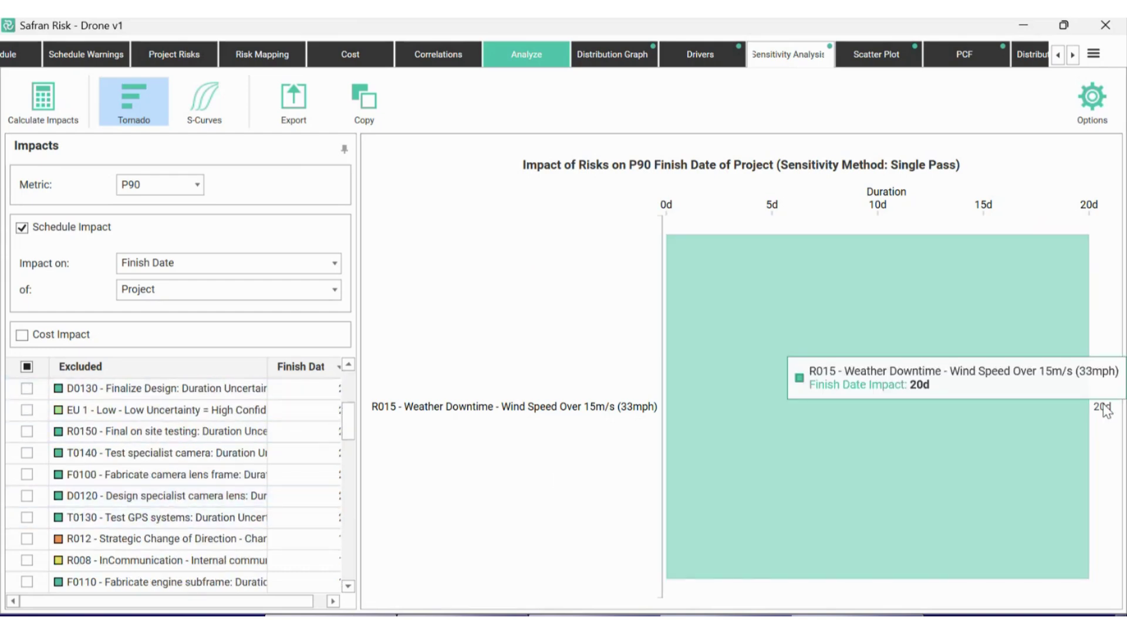
Step: Display the R015 risk's finish date impact as S-curves and bring the finish date impact values into view
click(205, 103)
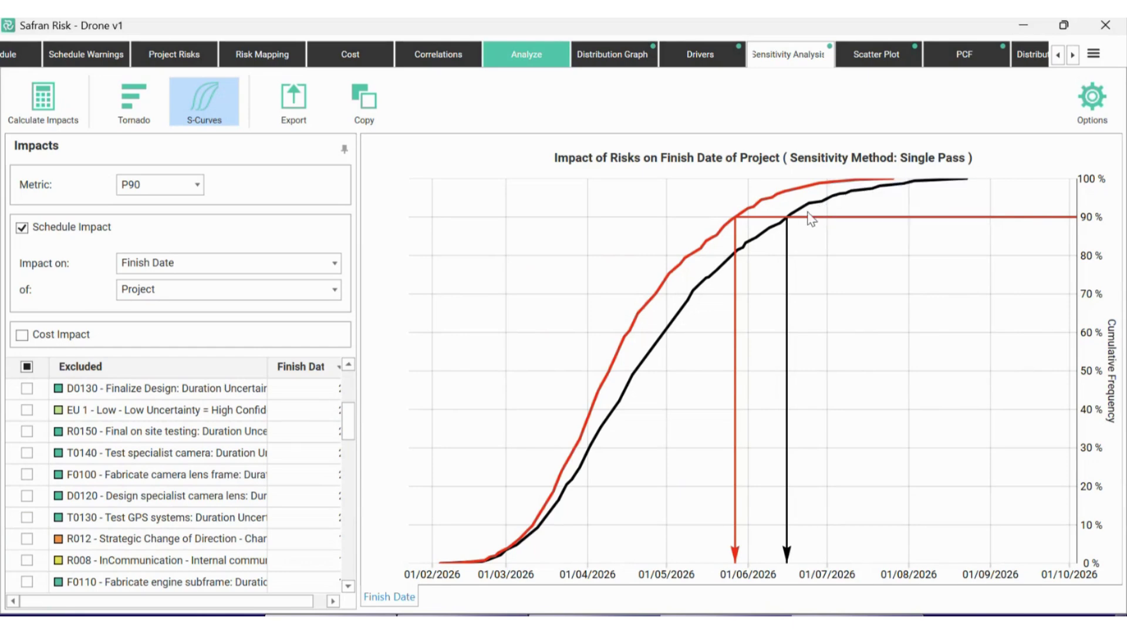
mouse_move(737, 216)
mouse_move(793, 221)
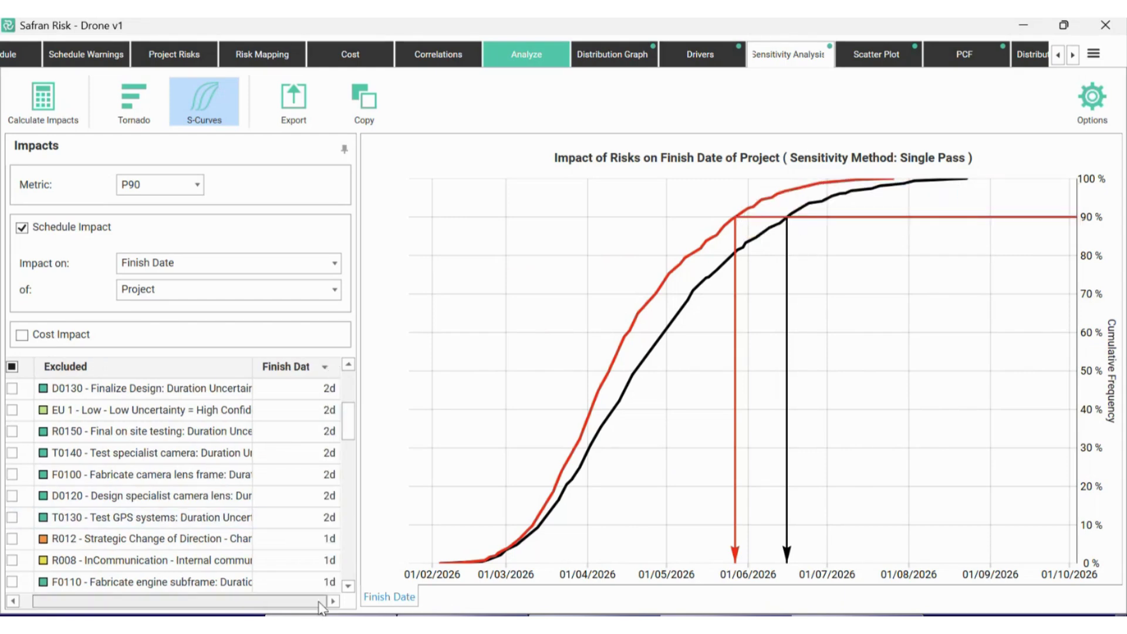
scroll(281, 540, right, 1)
scroll(282, 540, up, 3)
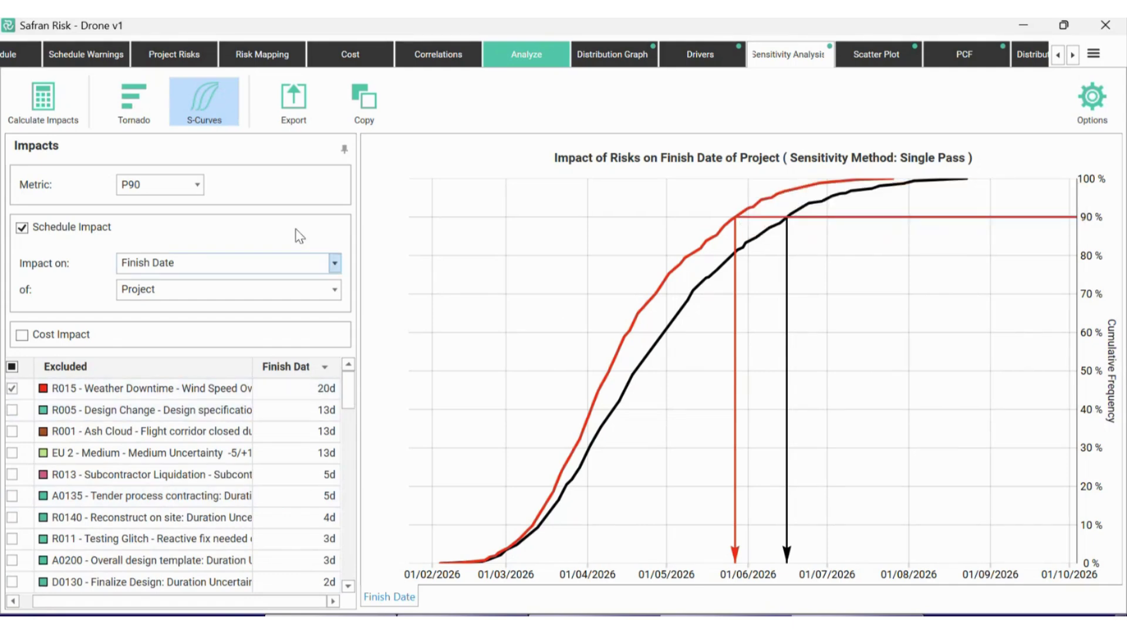
Step: Compare the R015 weather risk's S-curves at the P80 and P99 metrics, leaving P99 selected
click(197, 186)
click(162, 241)
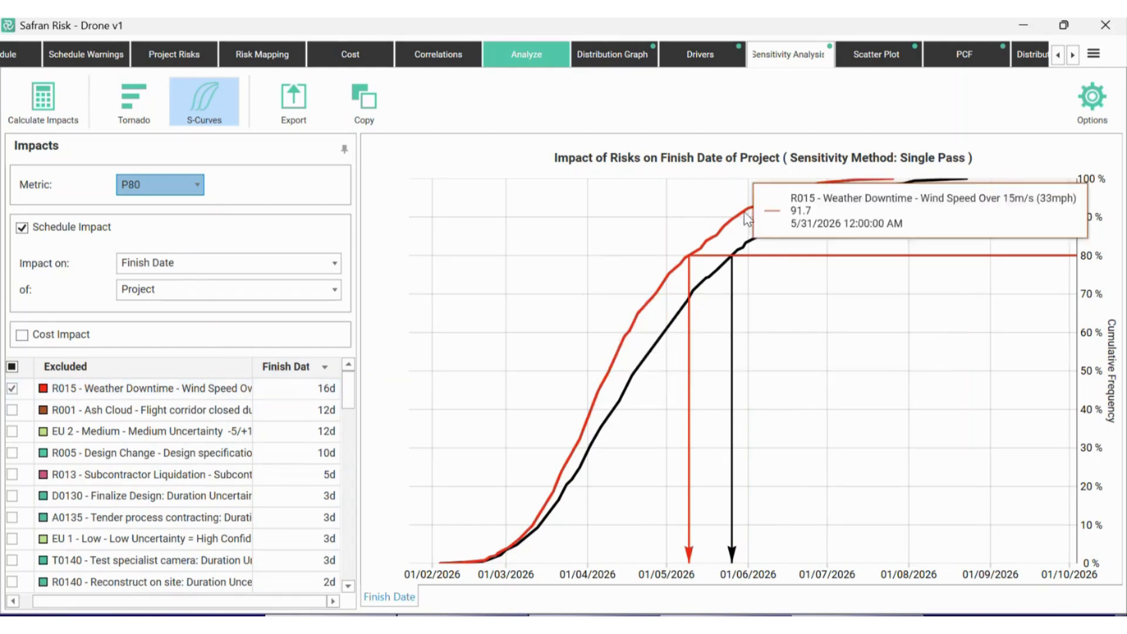
click(199, 187)
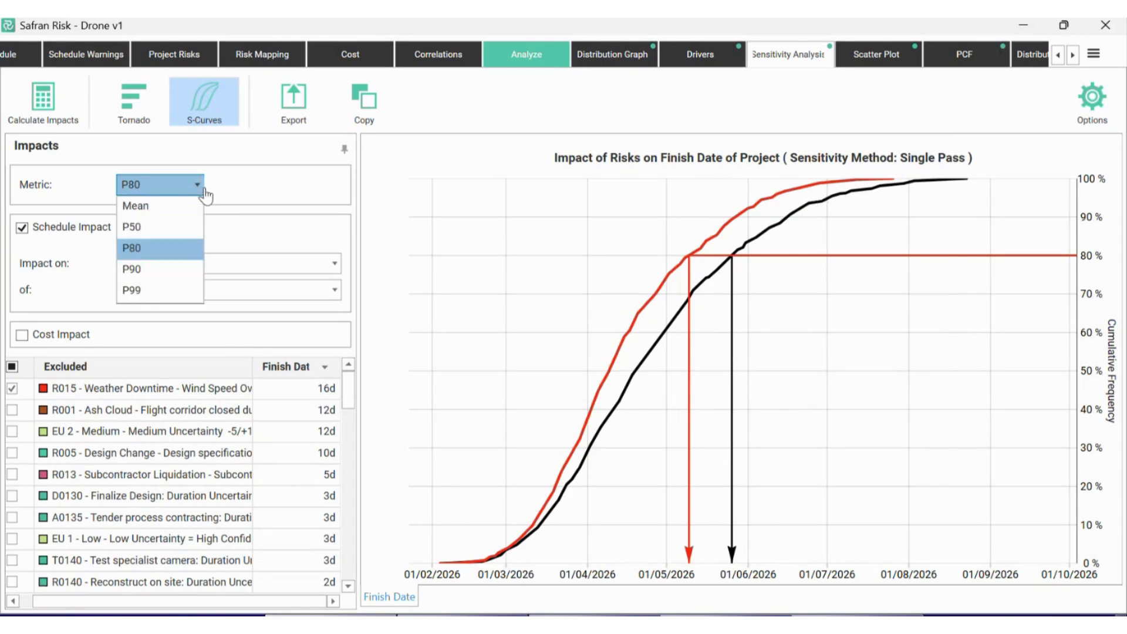
click(153, 289)
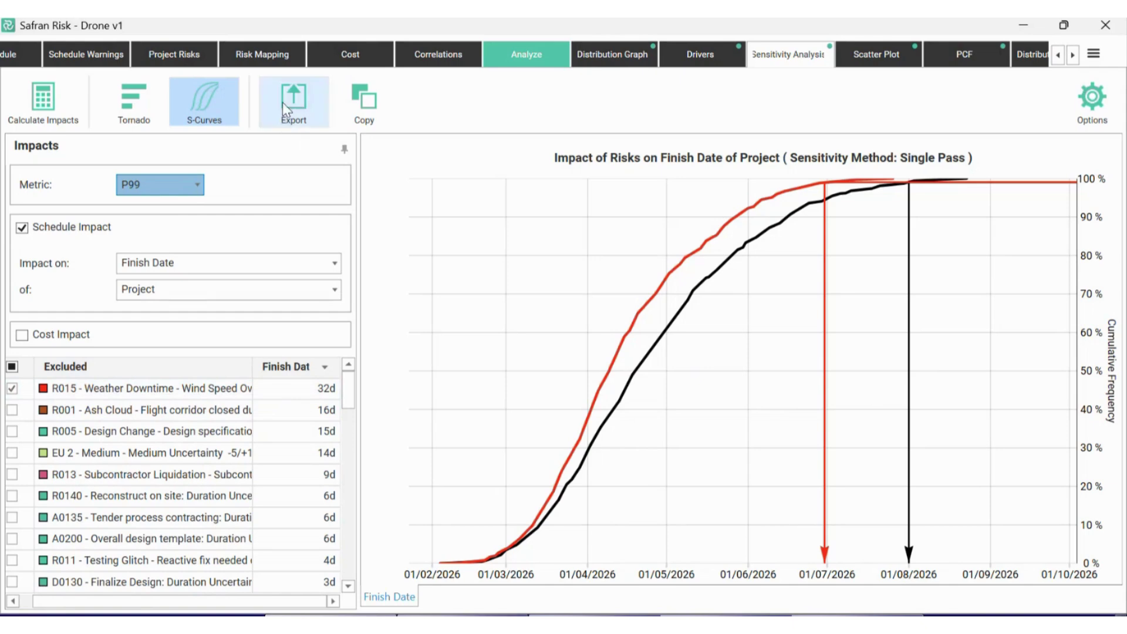
Step: Go to the project's risk calendars and collapse the expanded calendar groups in the list
click(534, 57)
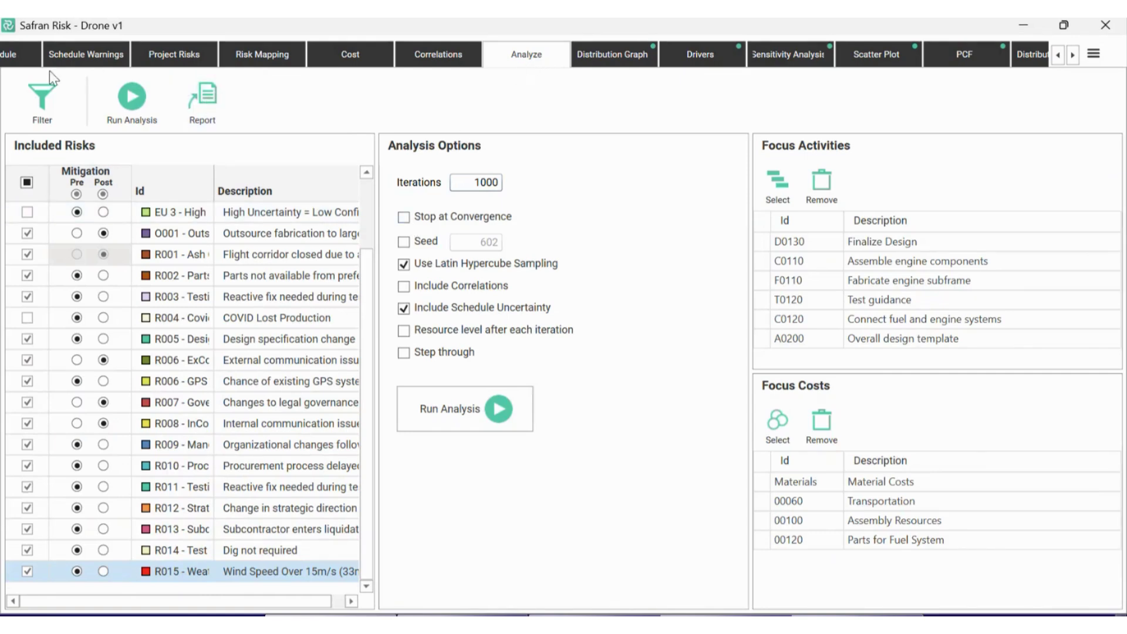
click(17, 54)
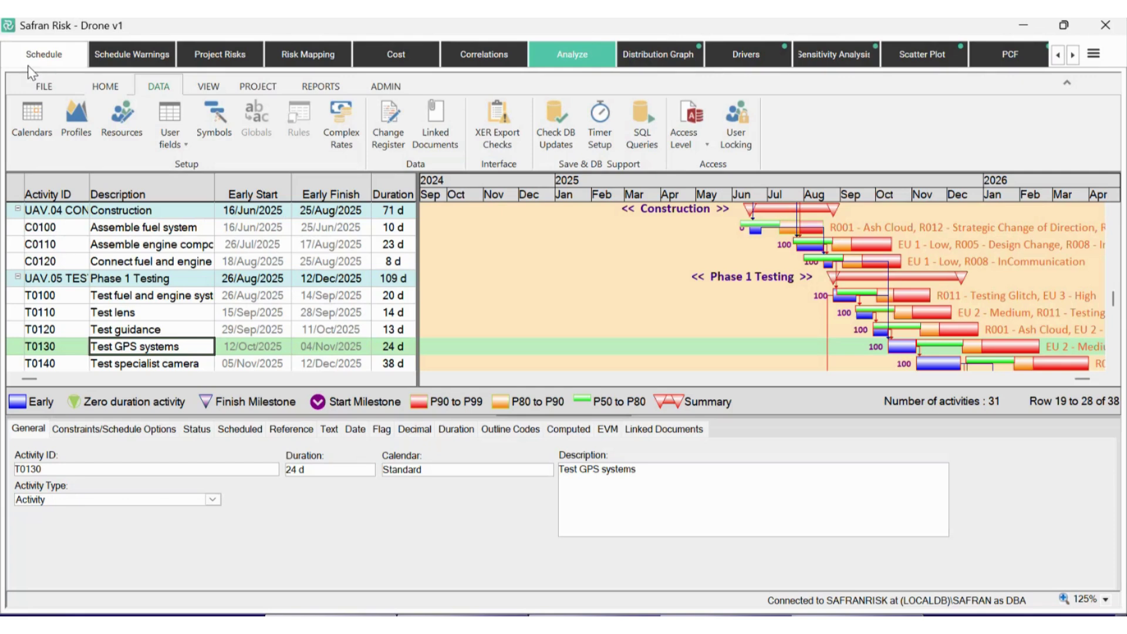
click(1058, 54)
click(1057, 54)
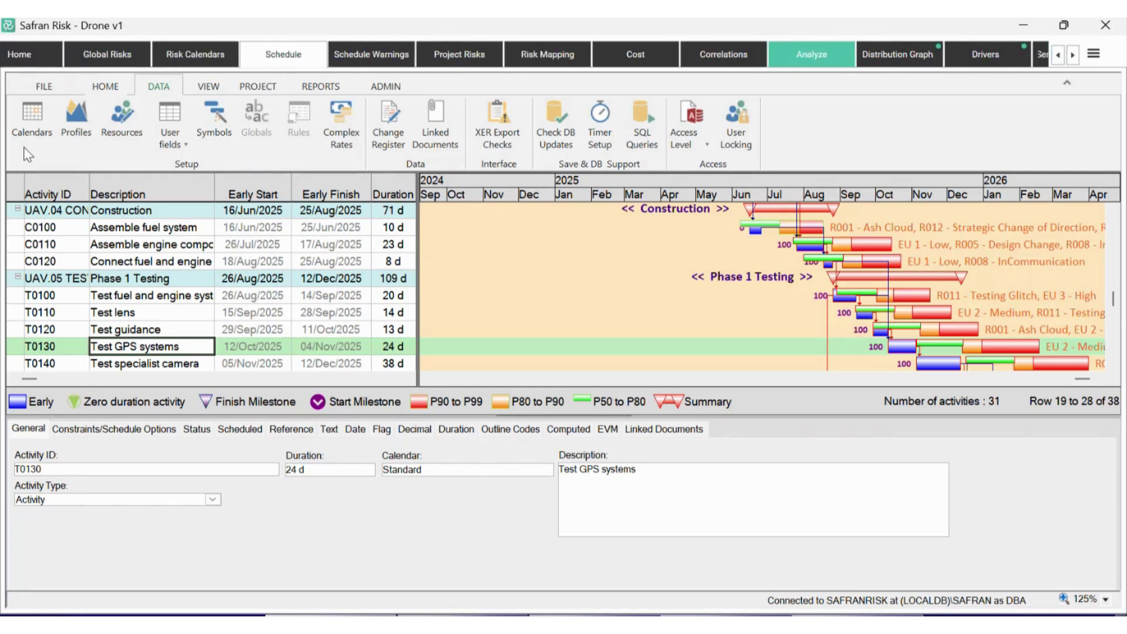
click(194, 54)
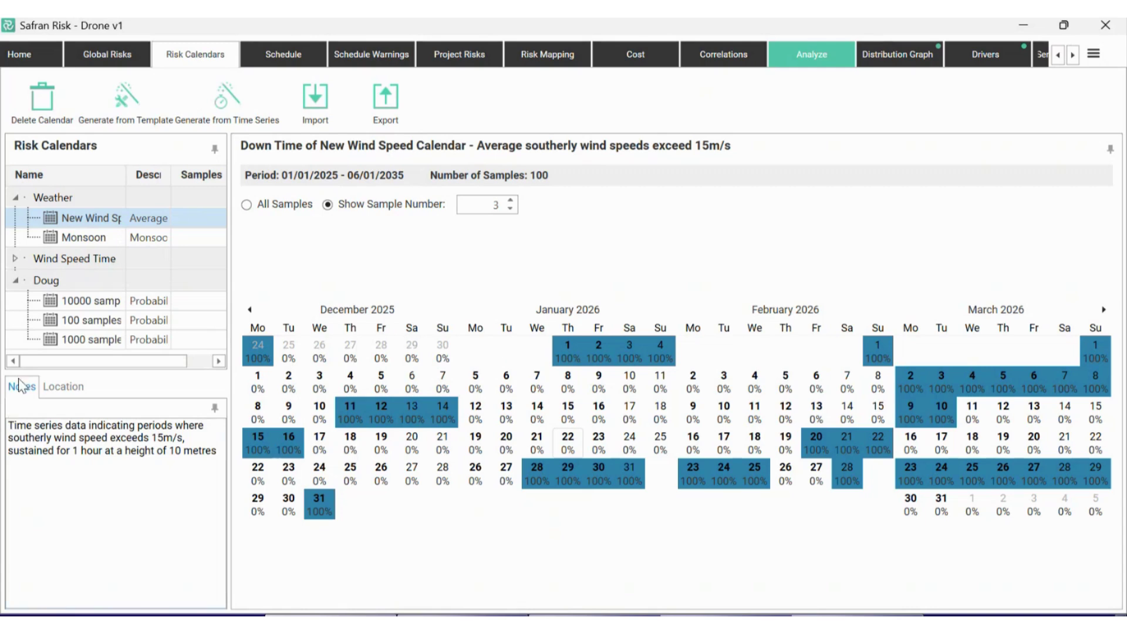
click(16, 280)
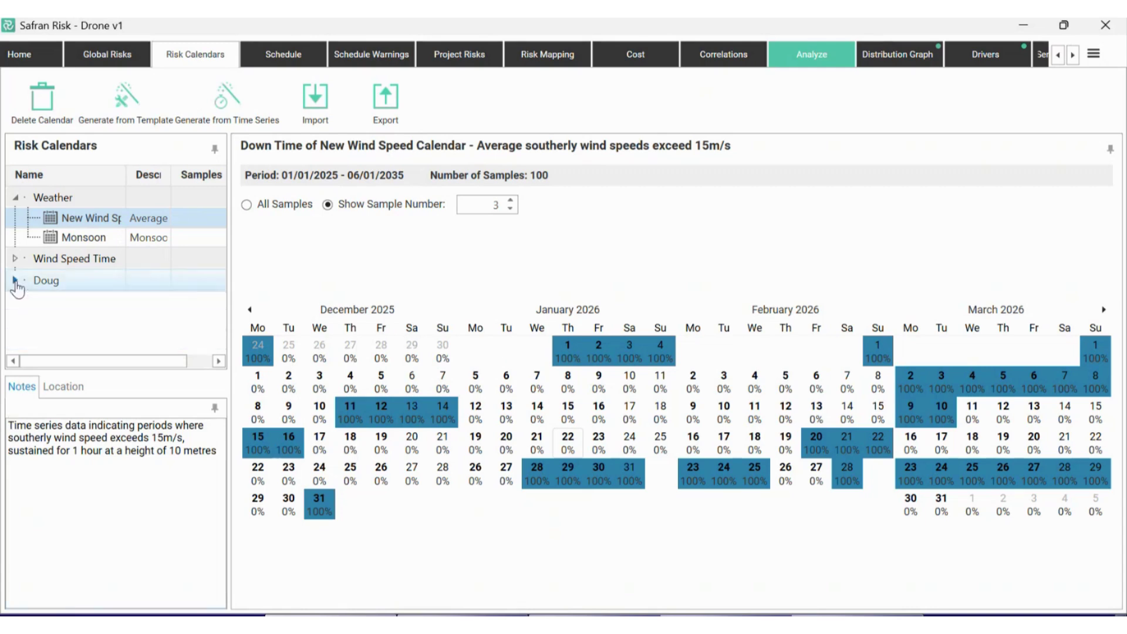
click(15, 198)
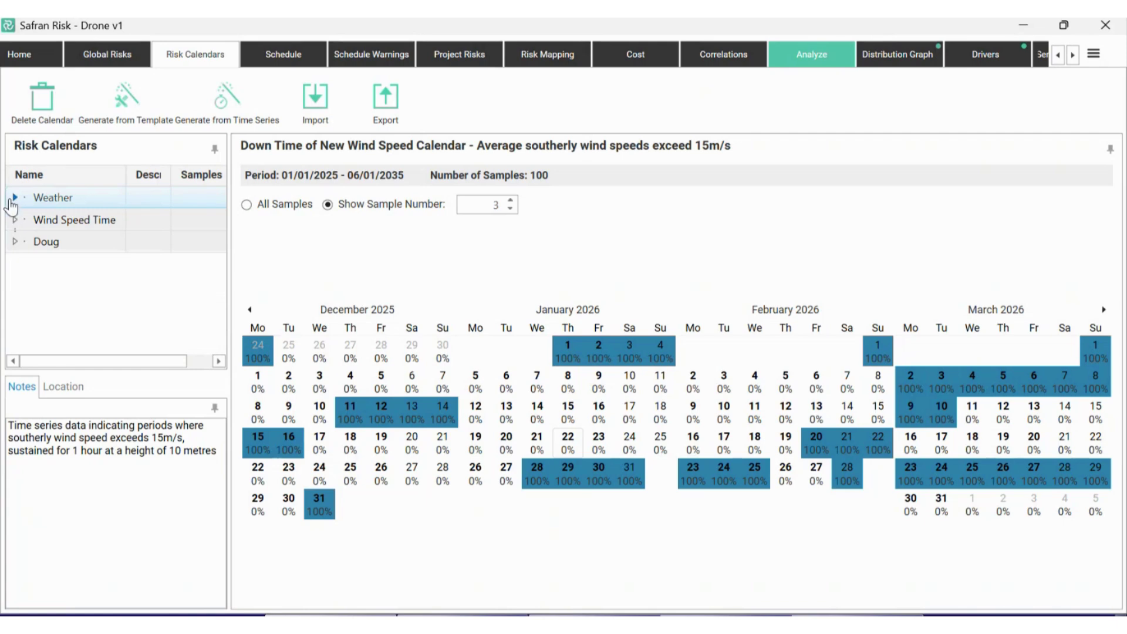
Step: Create a new risk calendar template, select it to show its properties, and maximize the template window
click(127, 104)
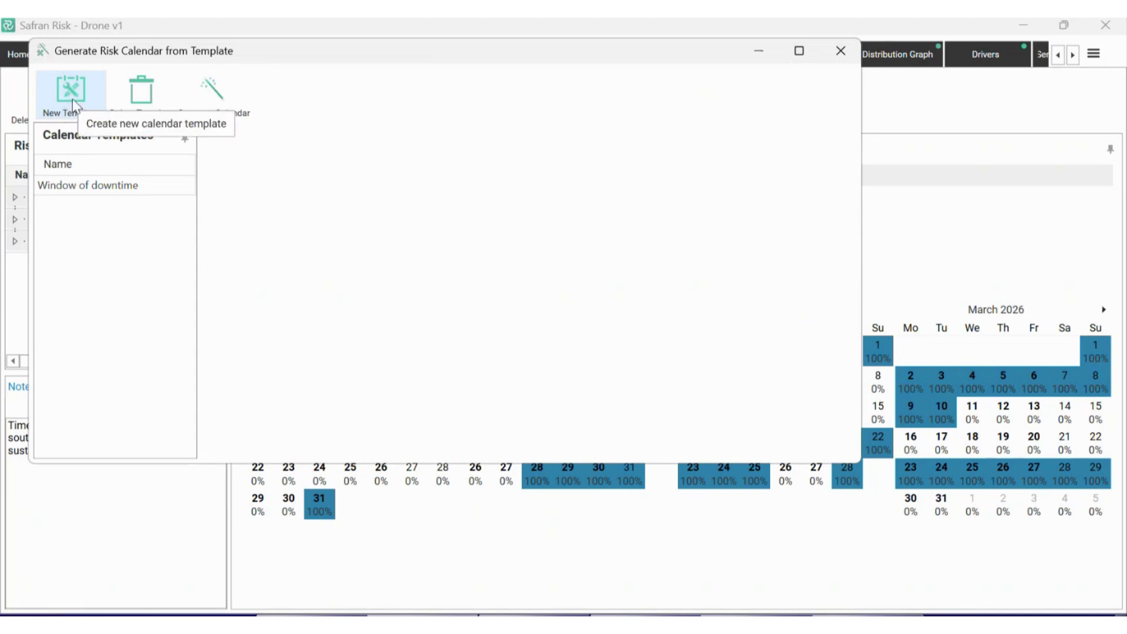
click(76, 89)
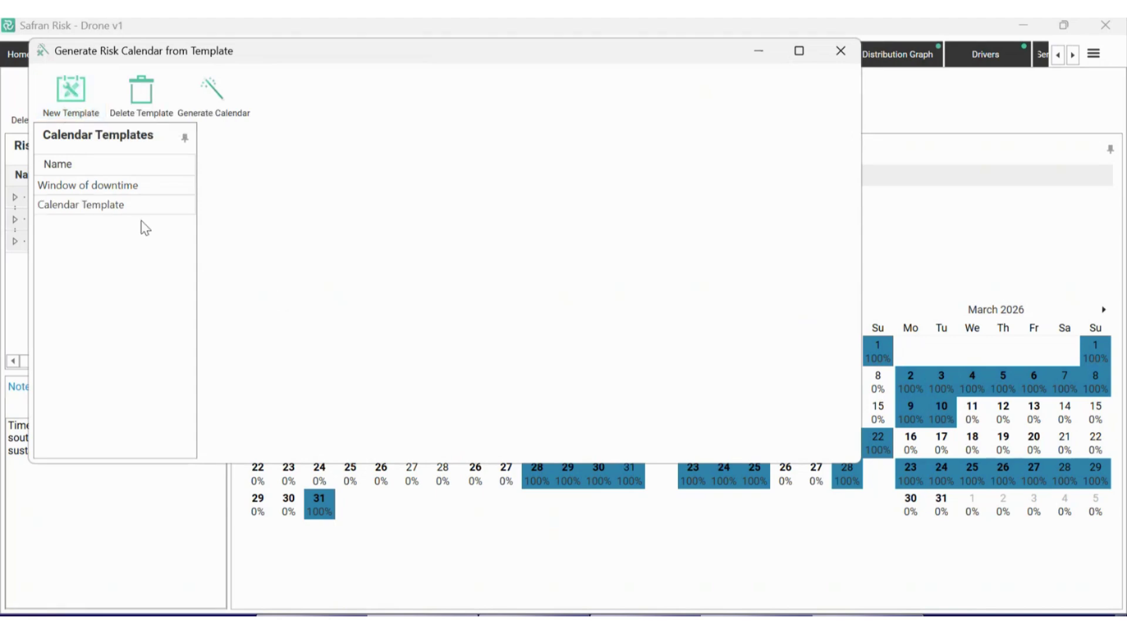
click(109, 209)
click(801, 53)
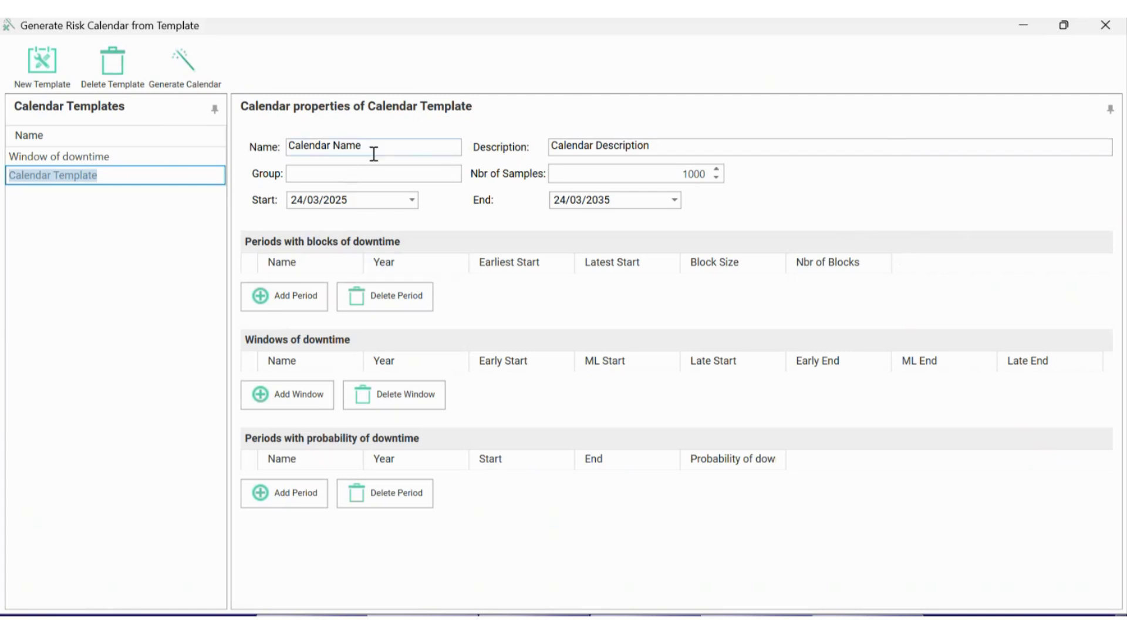
Step: Set the calendar's name to Prob downtime and copy the same text into its description
key(Tab)
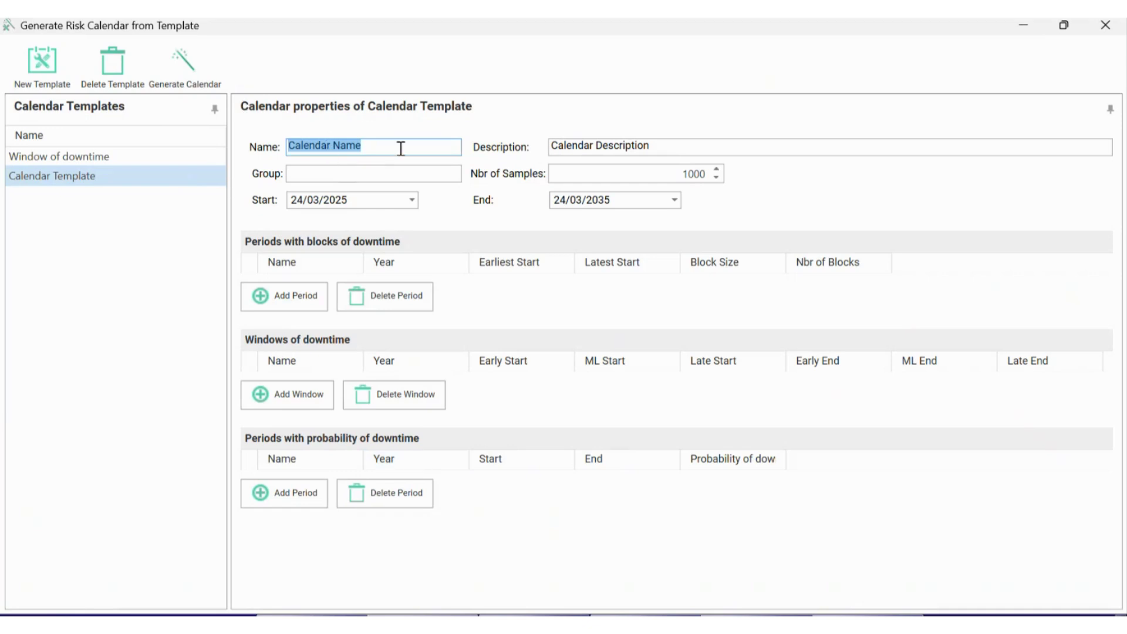
text(Prob)
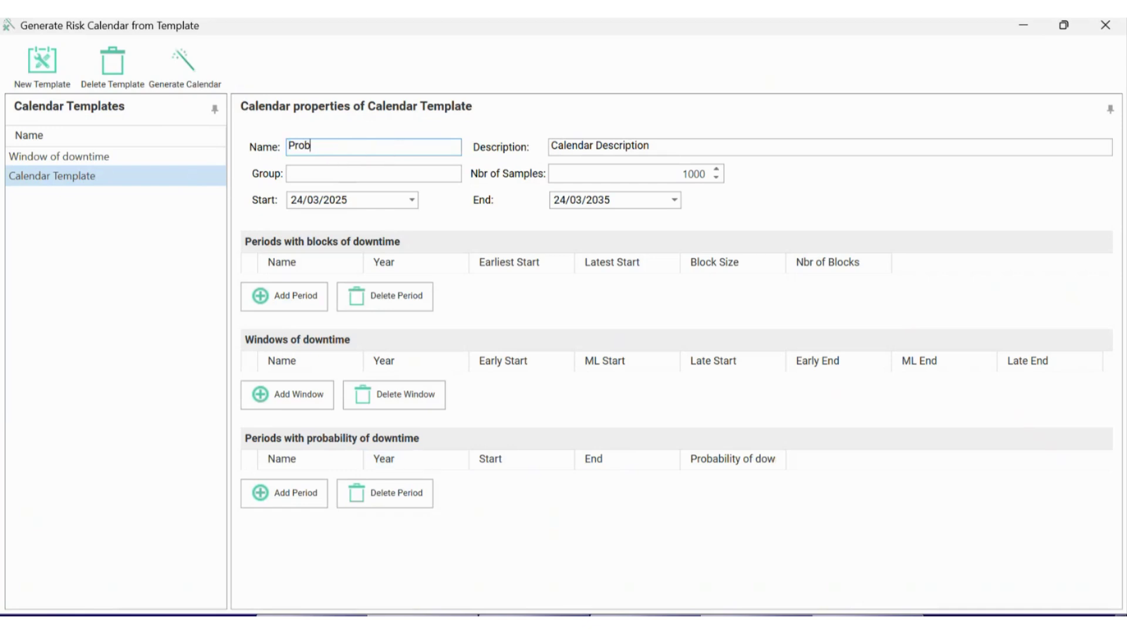
text( downtime)
drag(362, 146, 214, 153)
key(super+c)
right_click(293, 142)
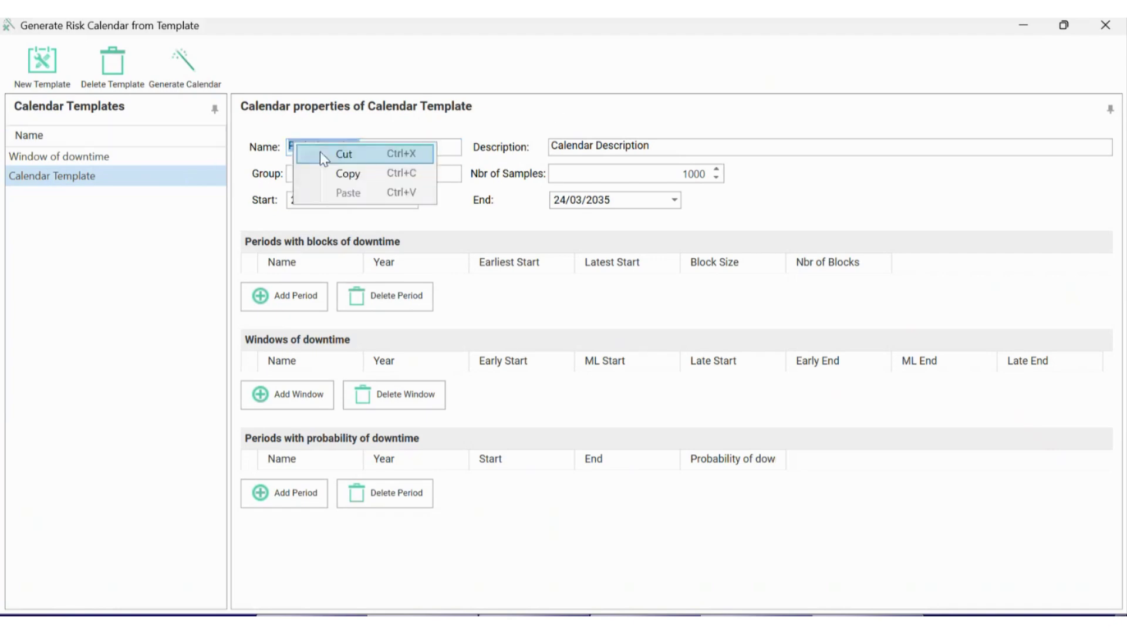
click(329, 173)
click(669, 149)
drag(669, 149, 492, 159)
right_click(561, 148)
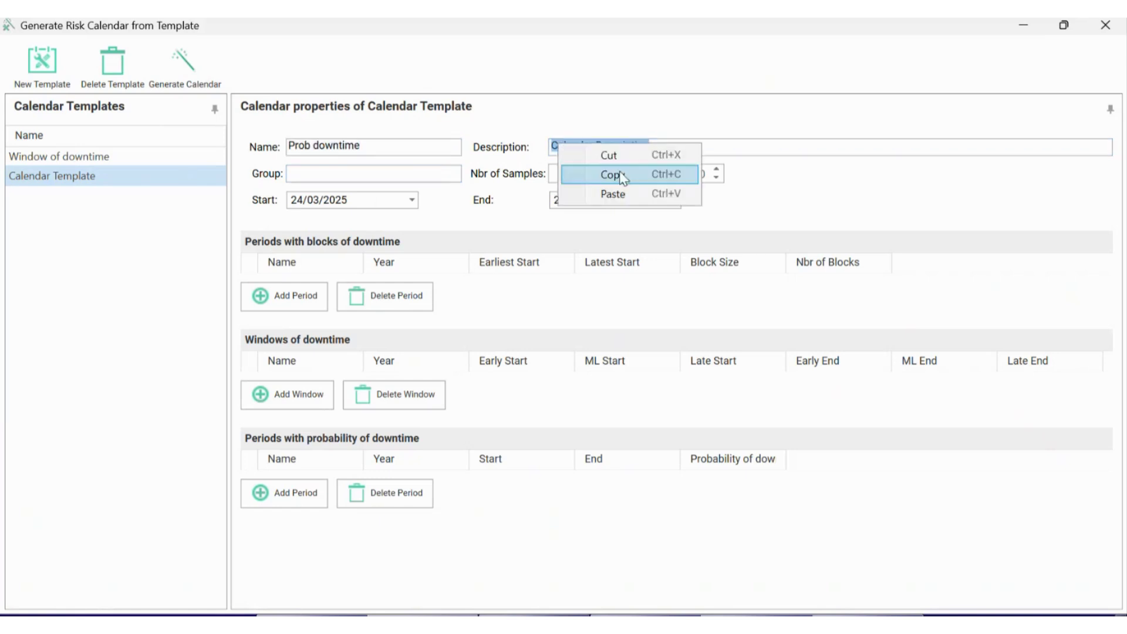
click(614, 194)
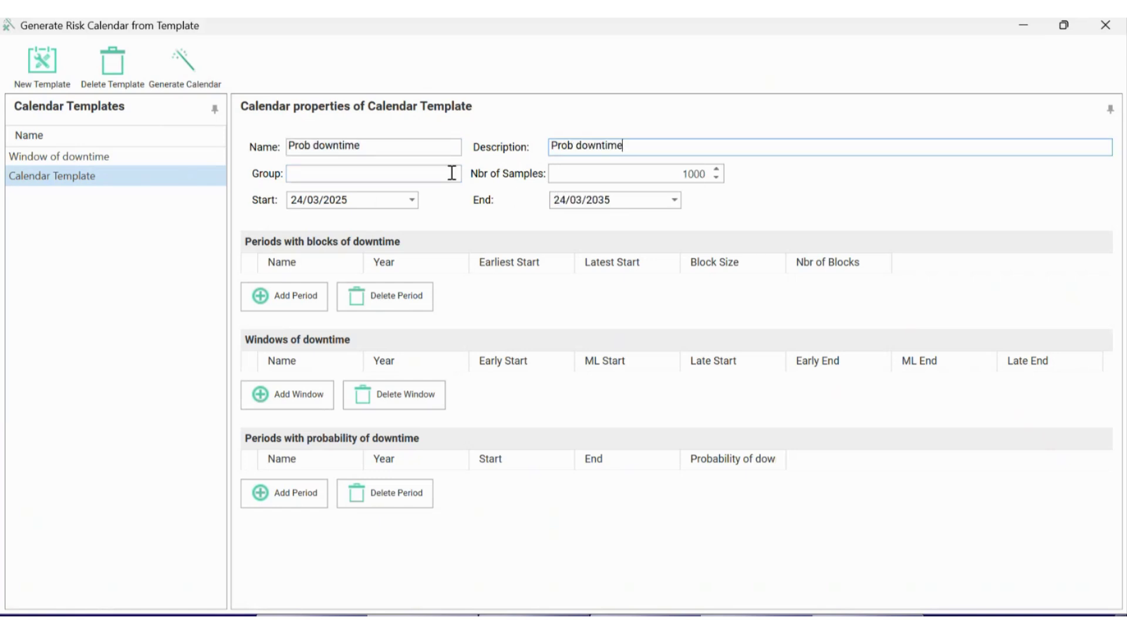
Step: Set the calendar's group to March and check the template's start and end dates
click(413, 175)
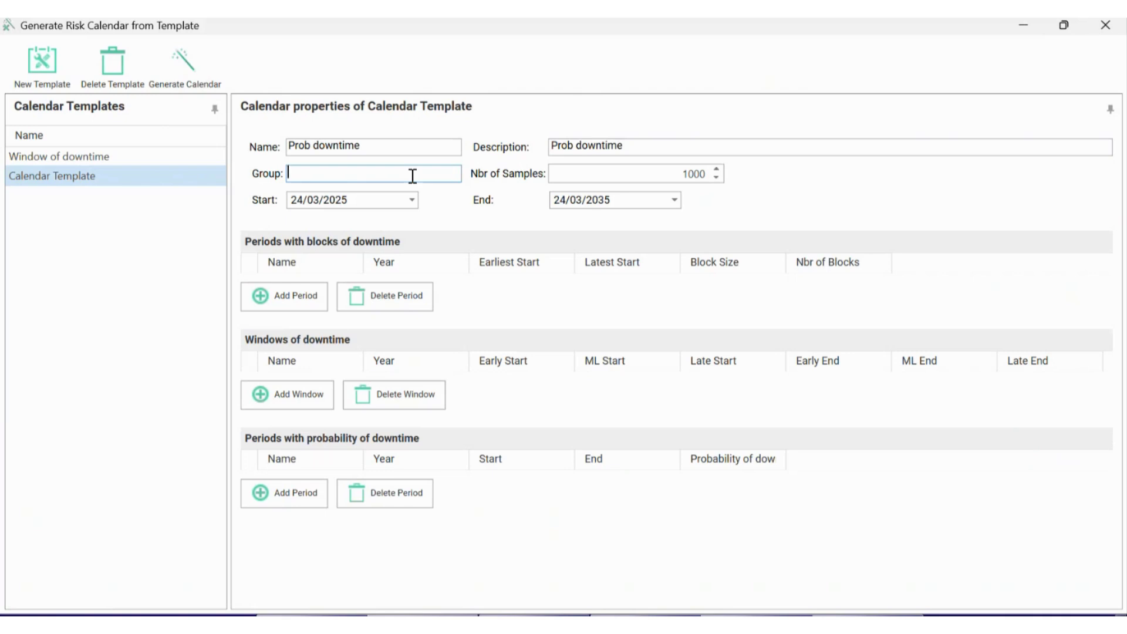
text(March)
click(303, 172)
click(351, 199)
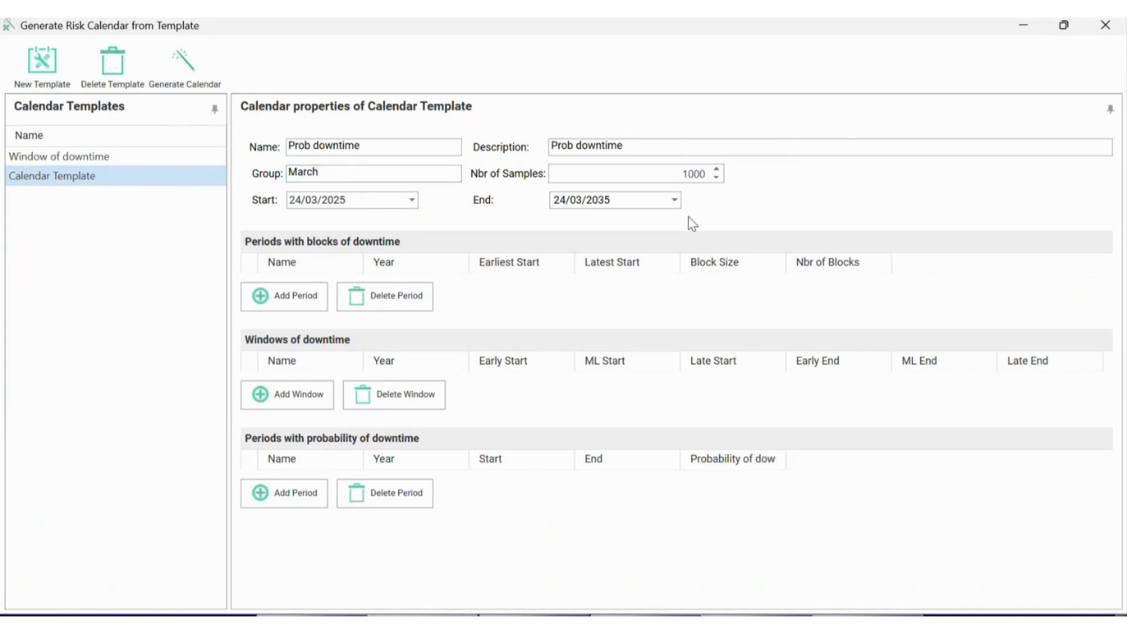
click(646, 205)
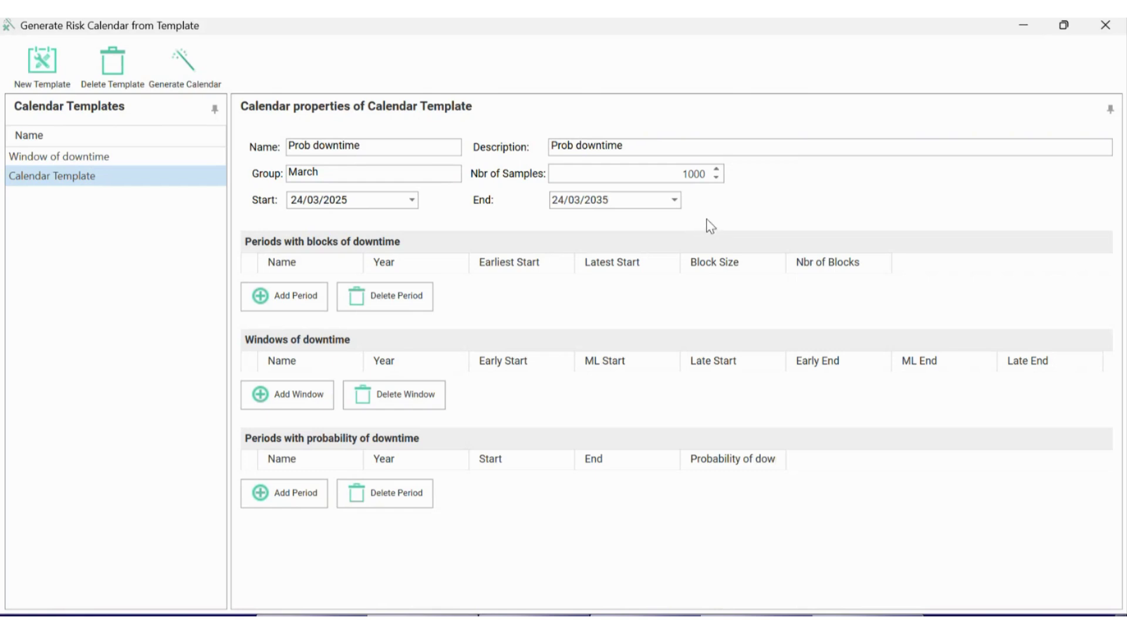
click(674, 200)
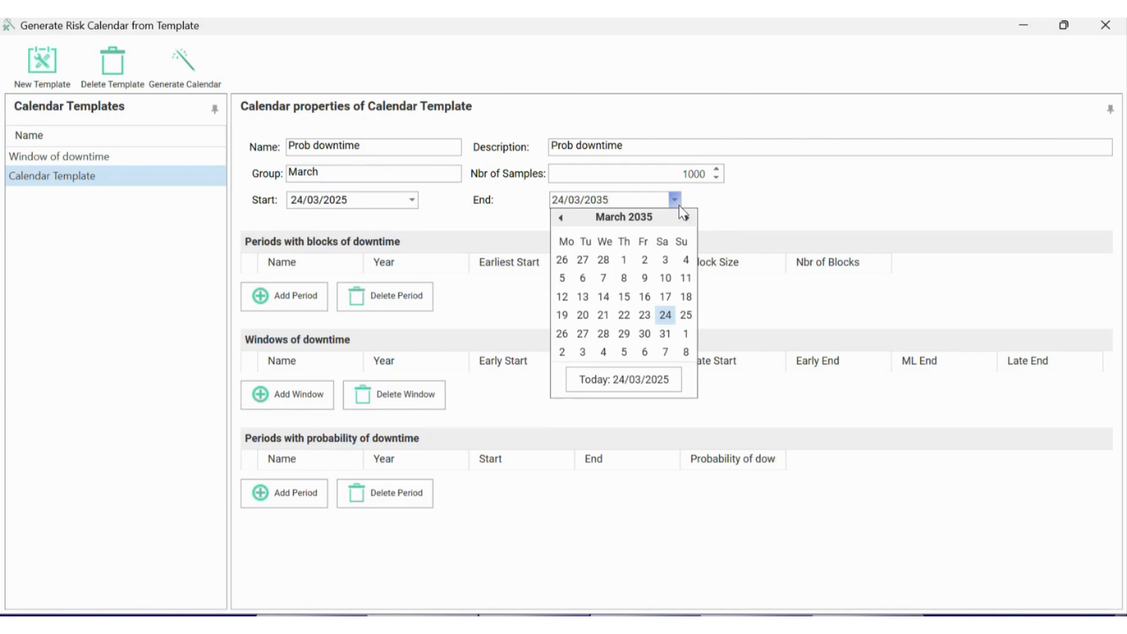
click(741, 215)
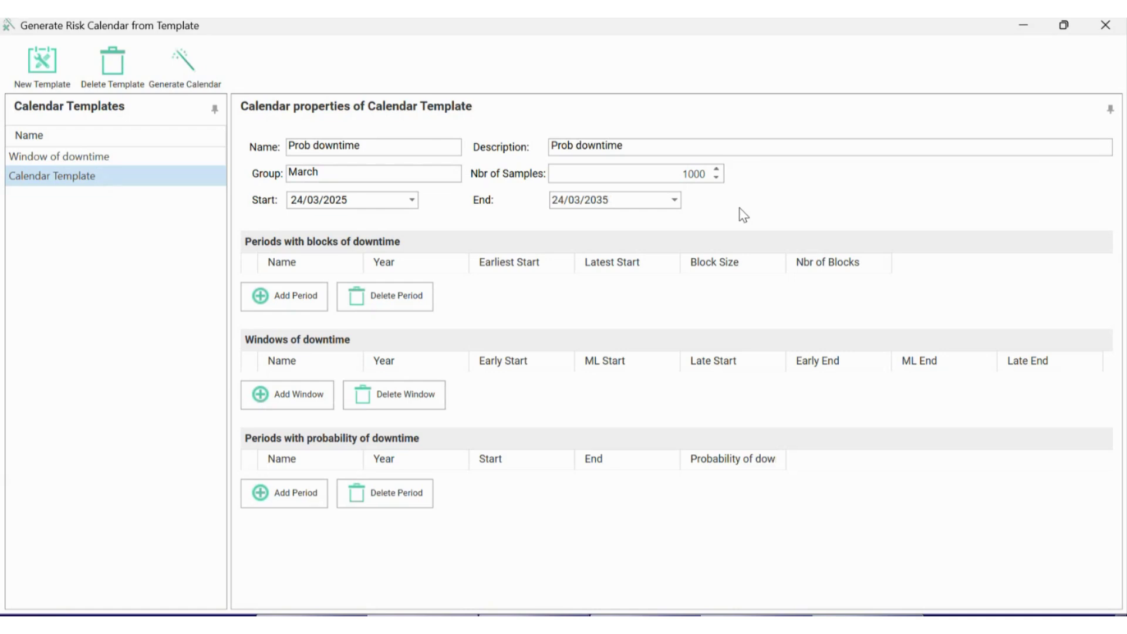
click(611, 201)
Step: Add a period with probability of downtime and name it Prob downtime
click(288, 501)
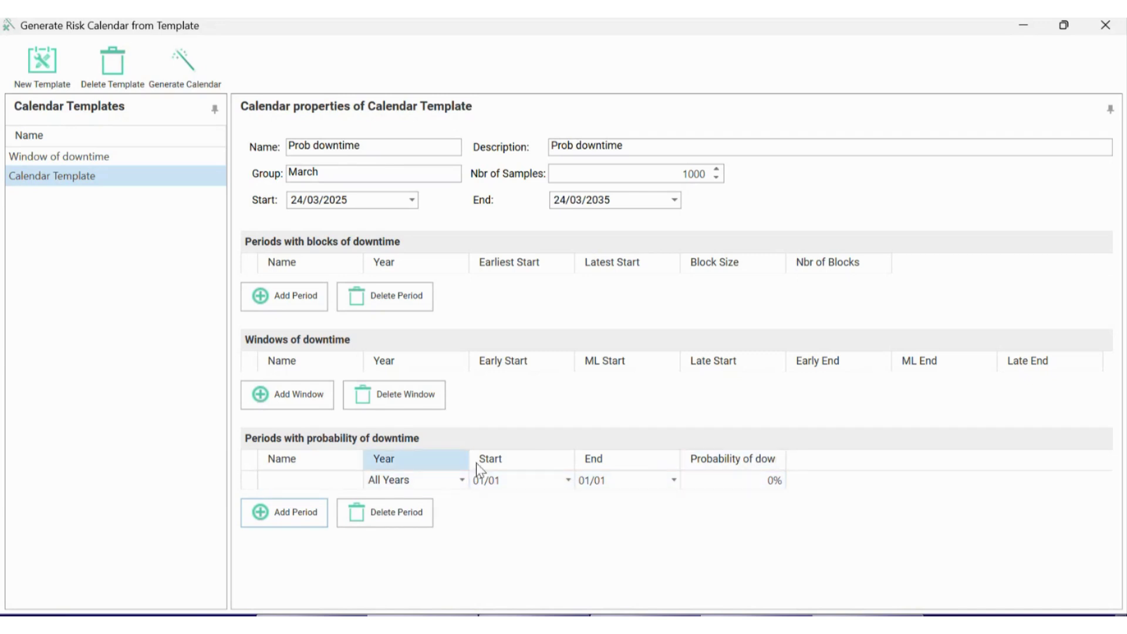
click(293, 480)
right_click(296, 479)
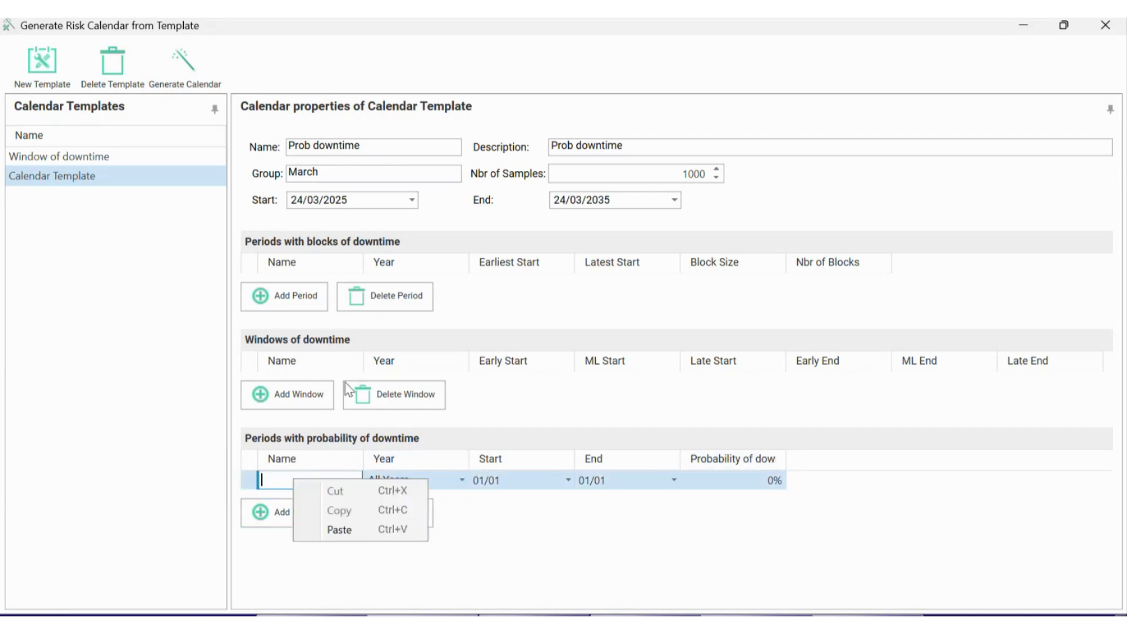
click(361, 527)
key(Return)
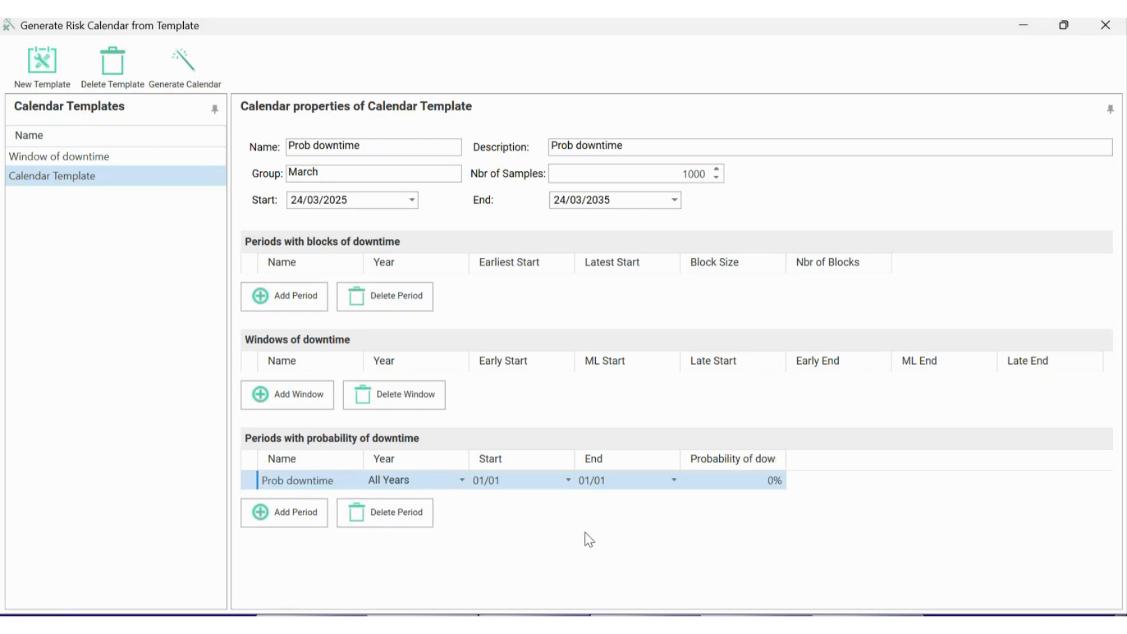
Step: Examine the year options available for the Prob downtime period
click(462, 482)
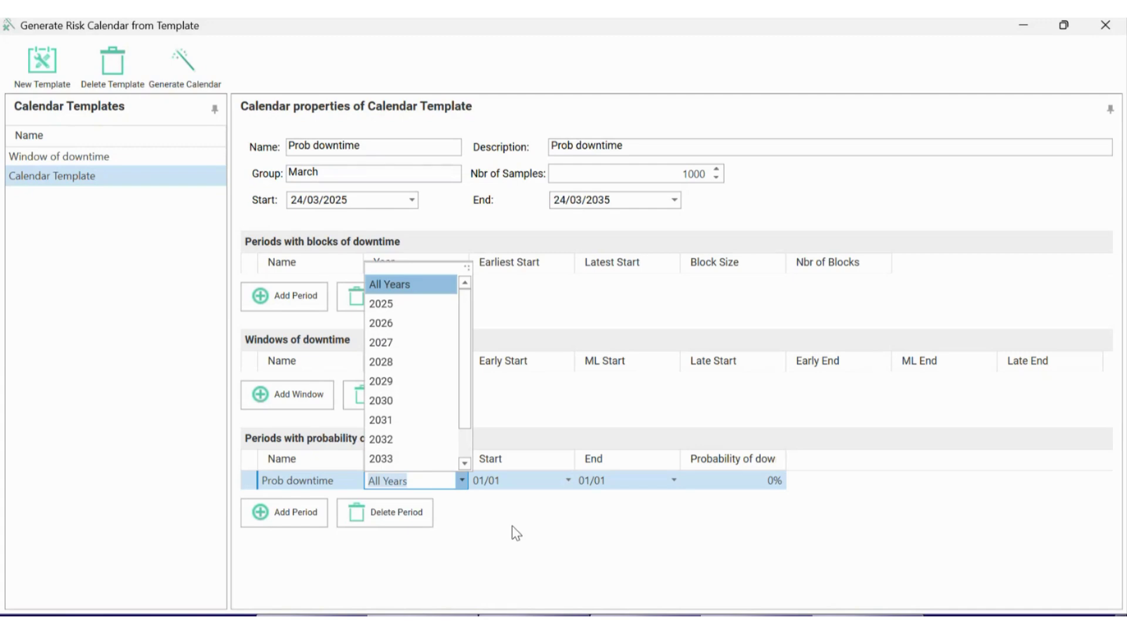
click(477, 375)
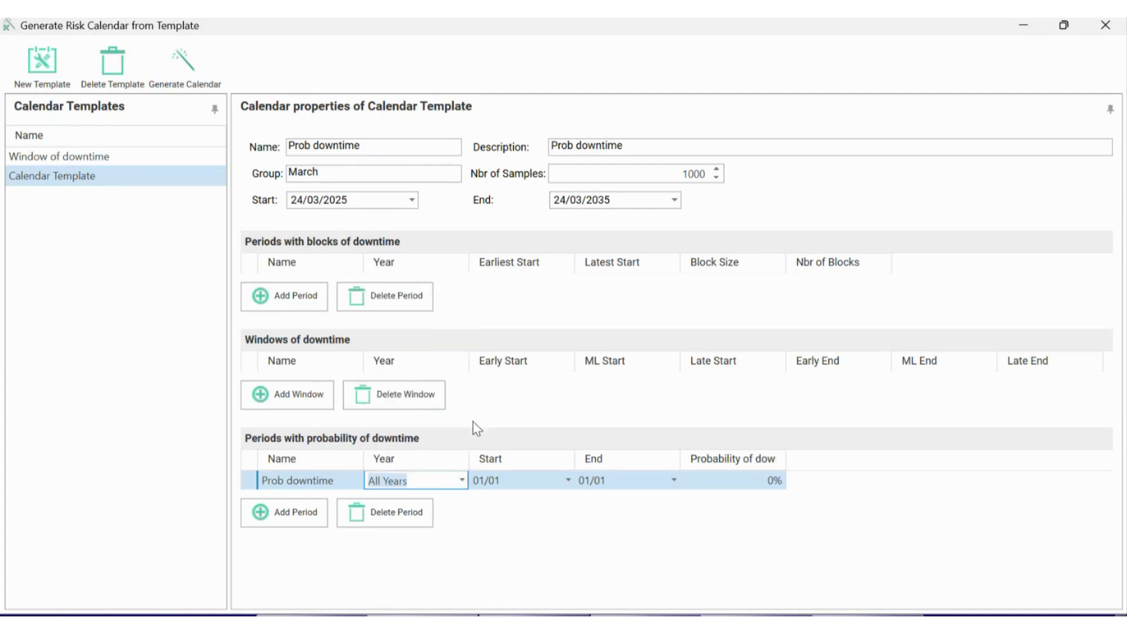
click(466, 487)
scroll(467, 440, down, 1)
scroll(468, 434, up, 1)
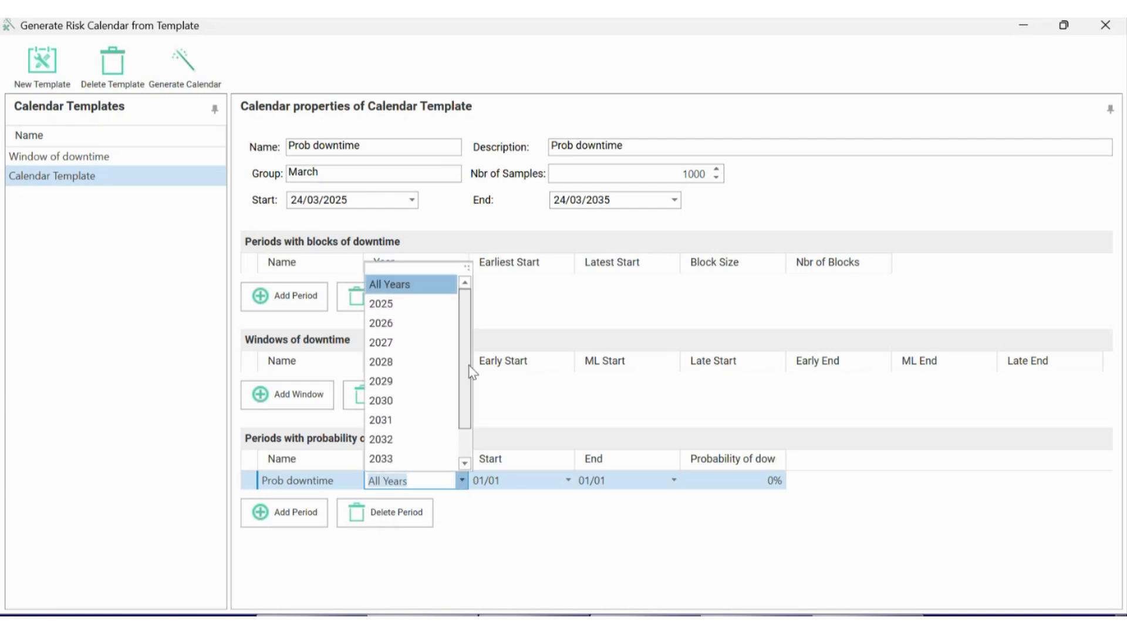
scroll(470, 388, down, 1)
scroll(470, 352, up, 1)
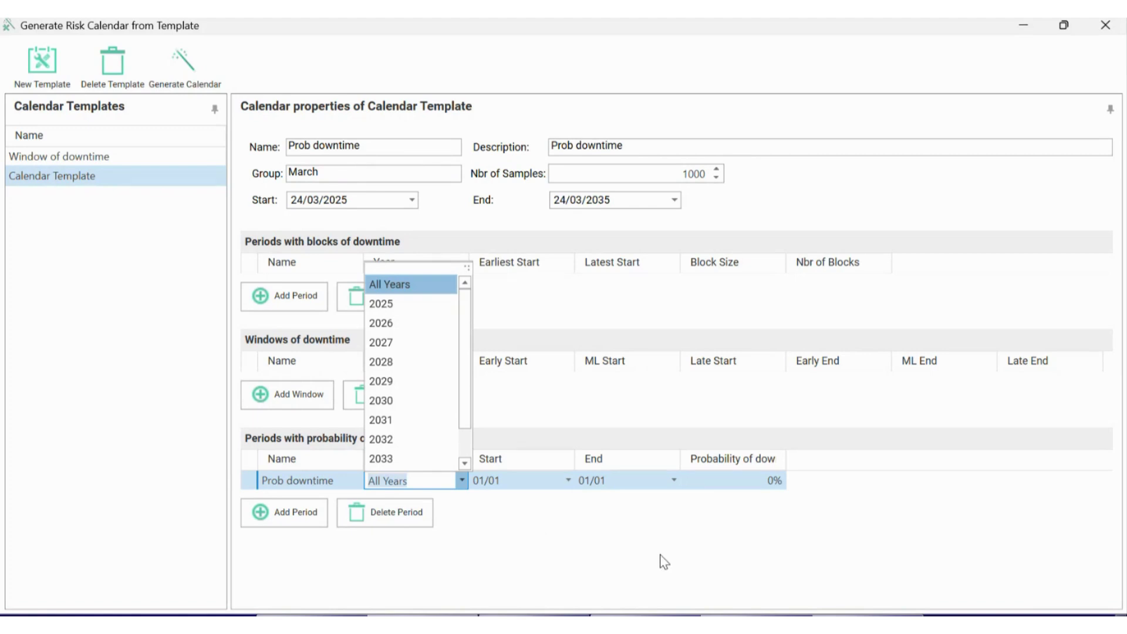
Step: Set the Prob downtime period's probability of downtime to 10%
click(777, 478)
click(773, 482)
text(10)
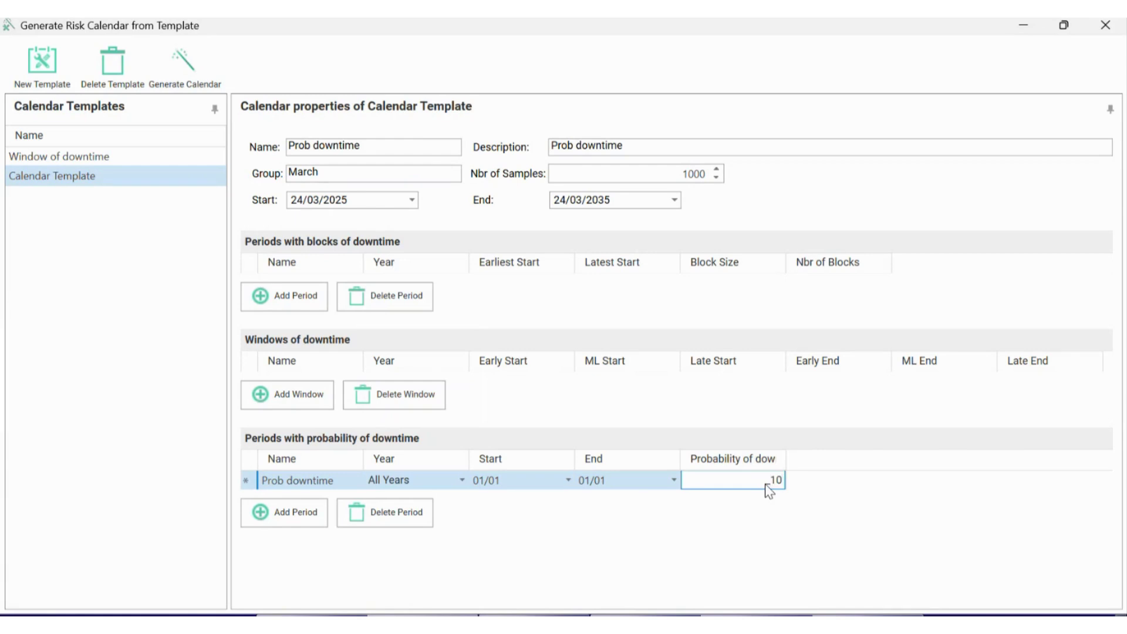
key(Return)
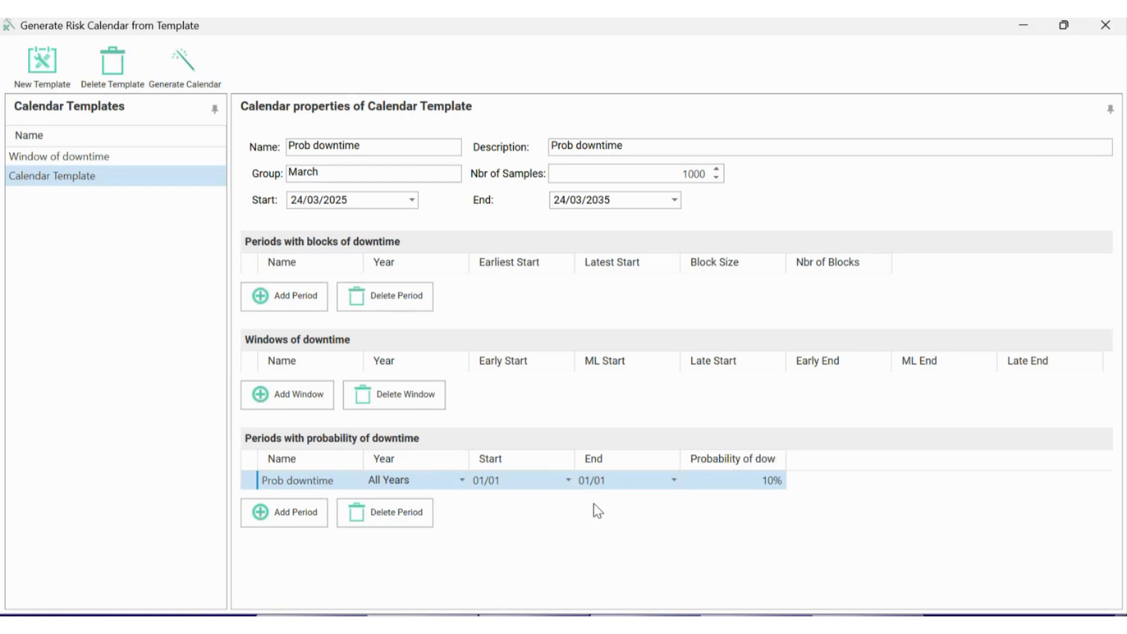
Step: Set the Prob downtime period's end date to 31/01, keeping All Years and the 01/01 start
click(462, 481)
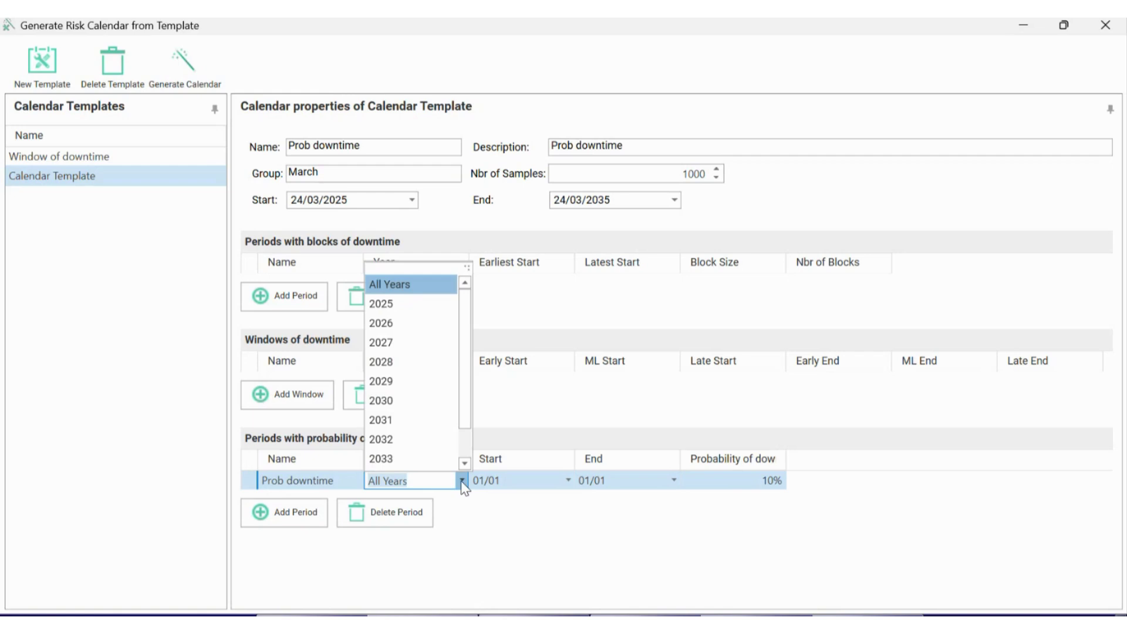
click(573, 547)
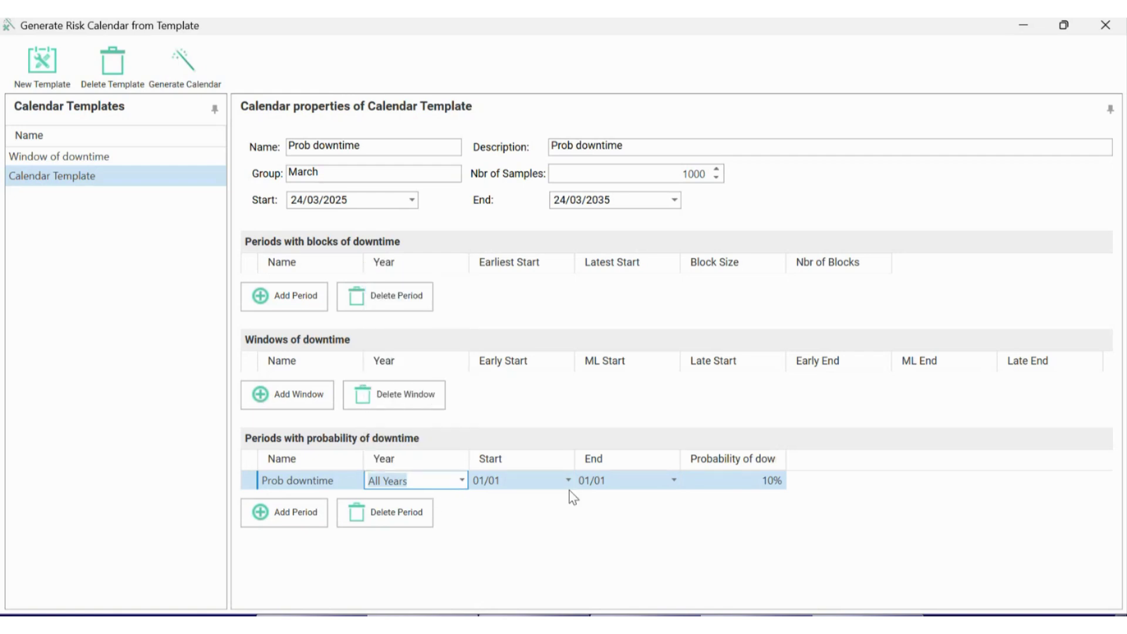
click(517, 481)
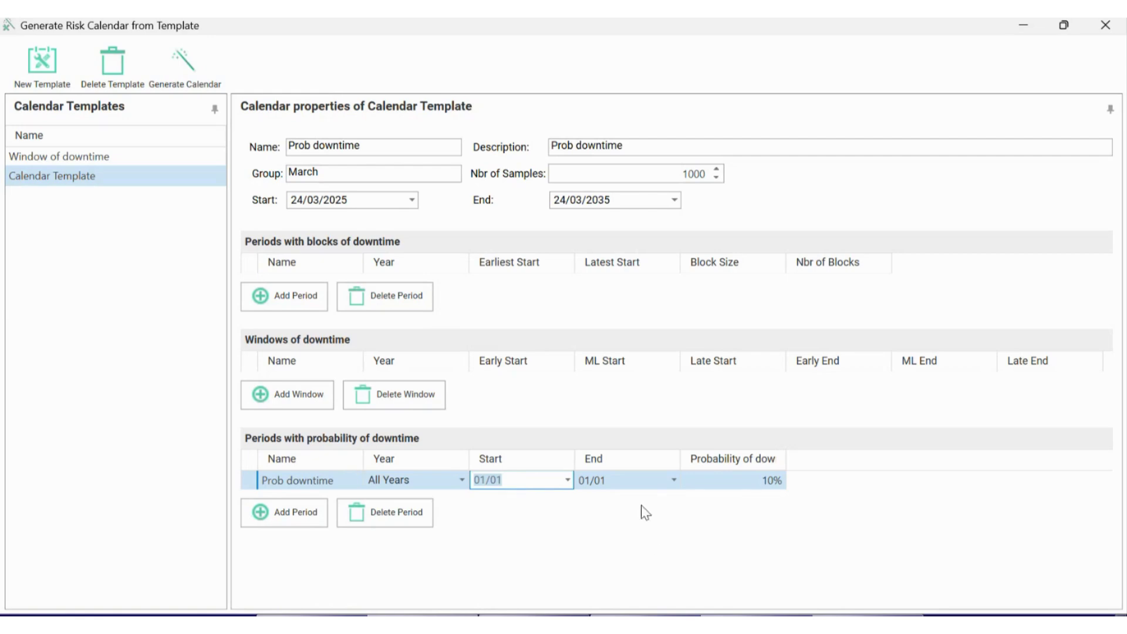
click(673, 480)
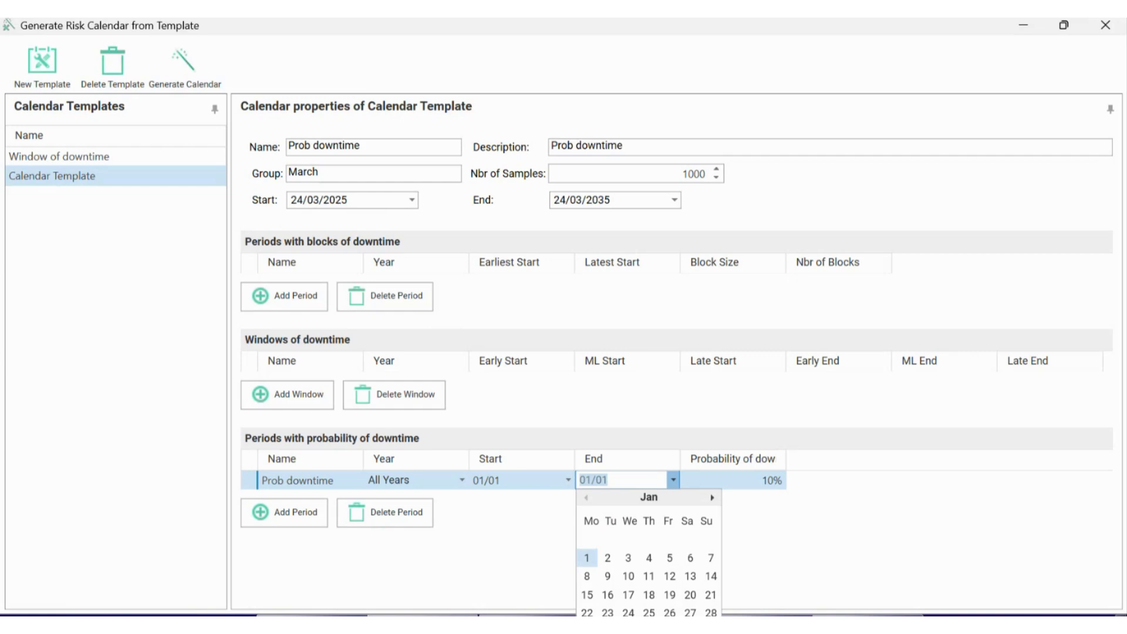
click(628, 631)
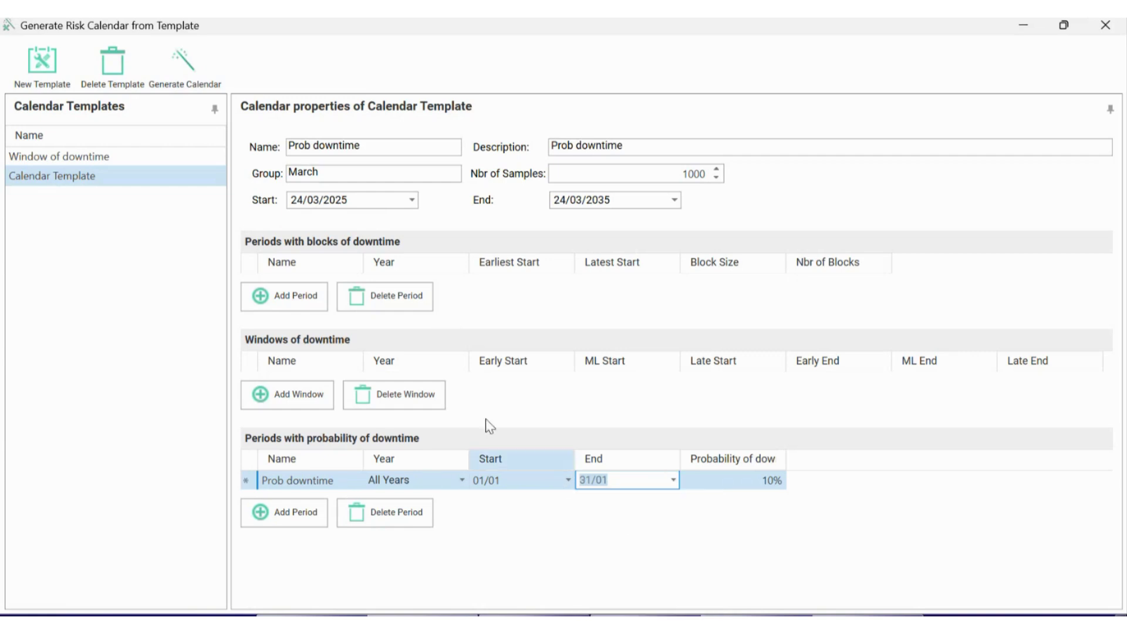
Step: Check the template's overall start and end dates and generate the risk calendar from the template
click(351, 199)
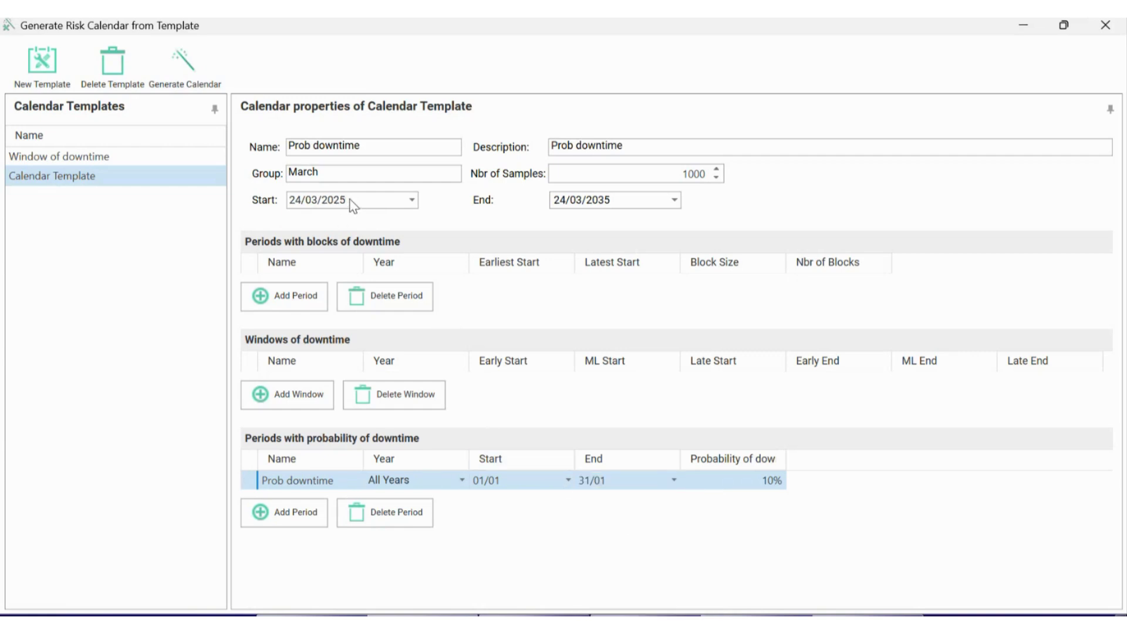
click(639, 205)
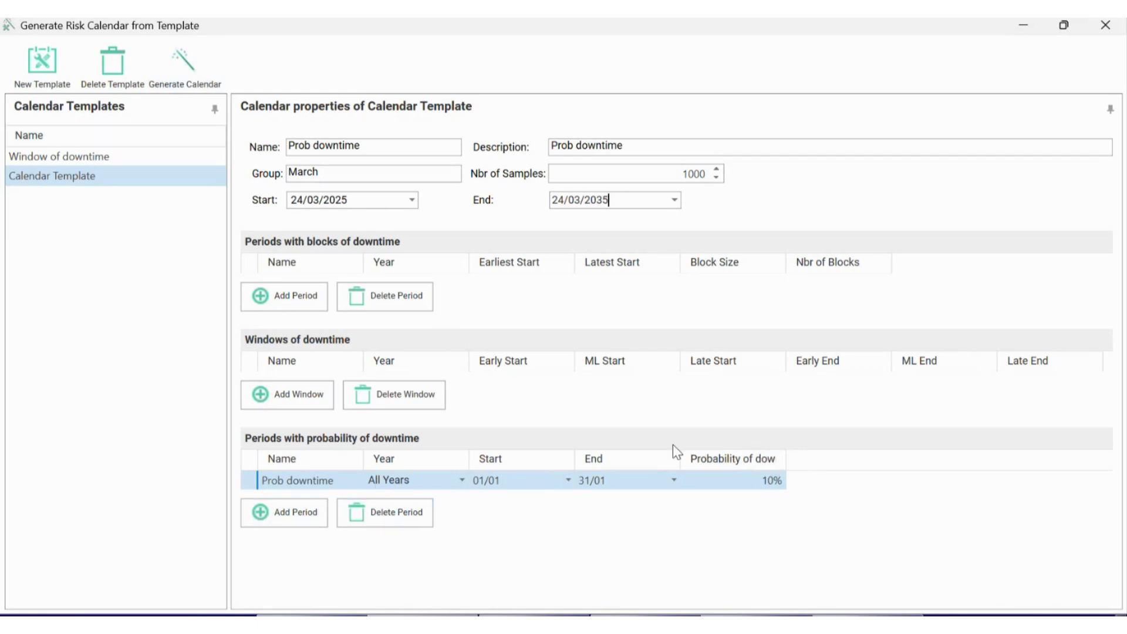
click(207, 58)
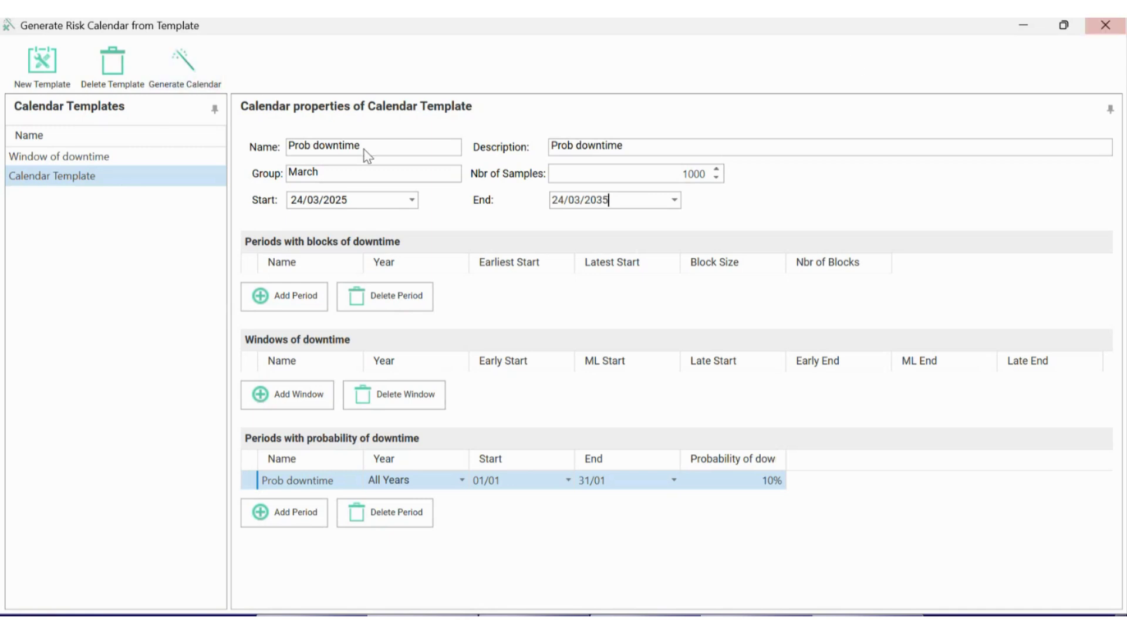
Step: Rename the Calendar Template entry in the template list as Prob downtime
click(105, 176)
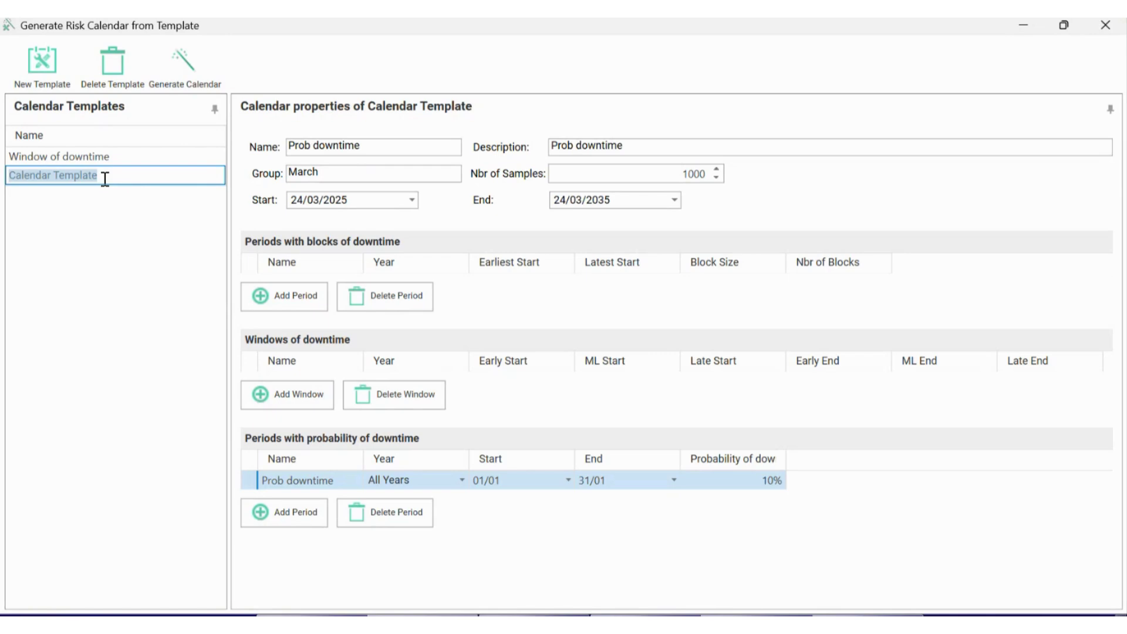
right_click(86, 179)
click(128, 230)
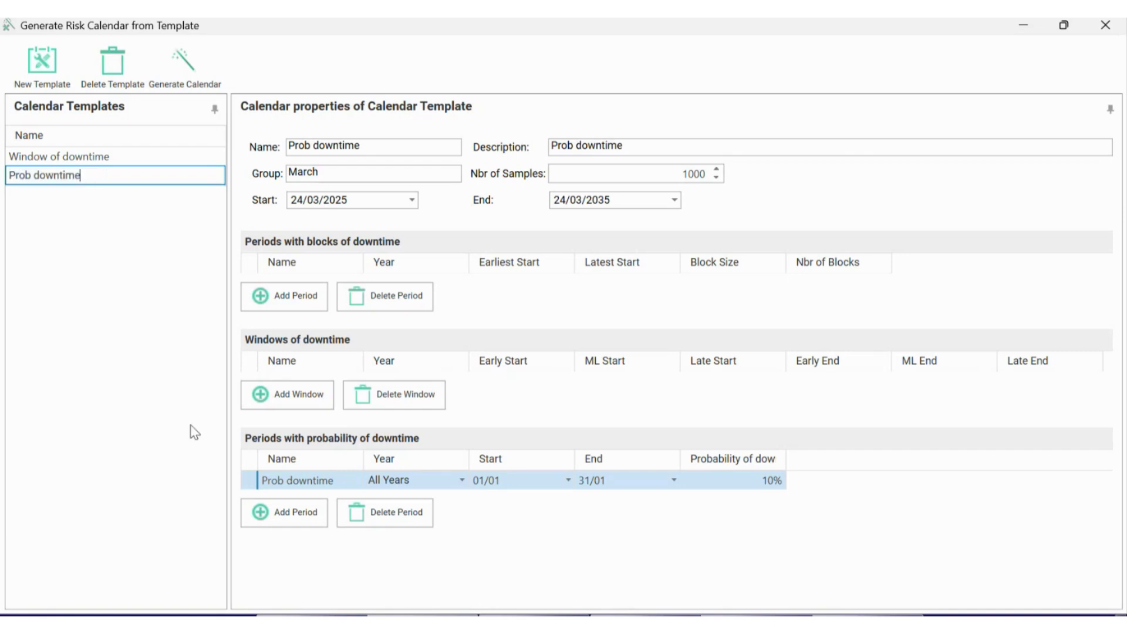
click(86, 179)
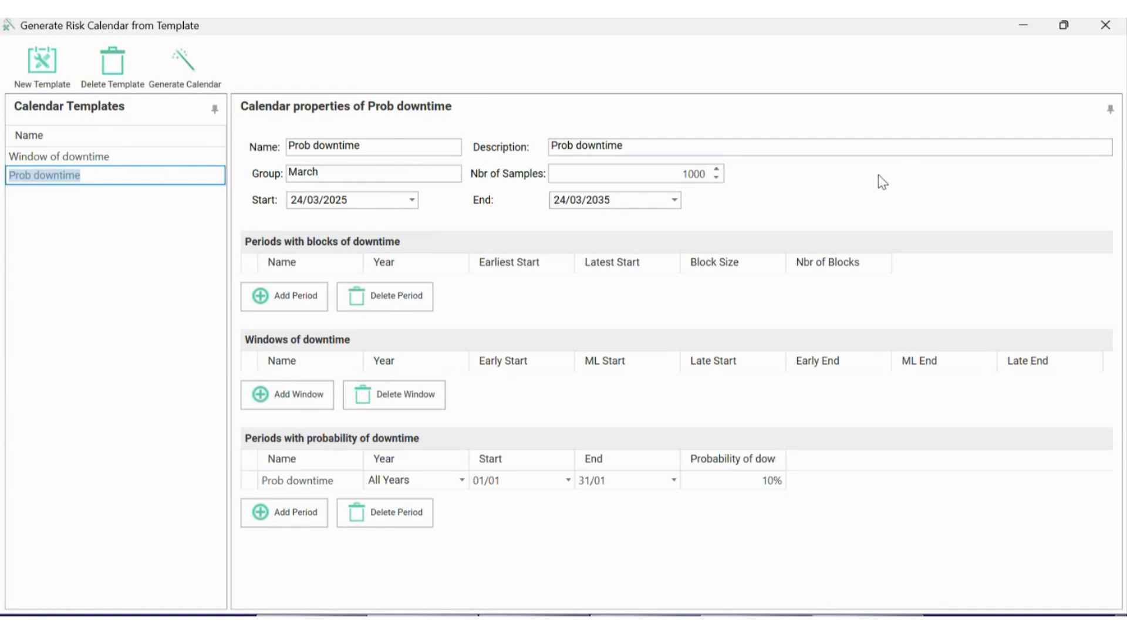
Step: Close the template window and display the Prob downtime calendar from the March group
click(1104, 28)
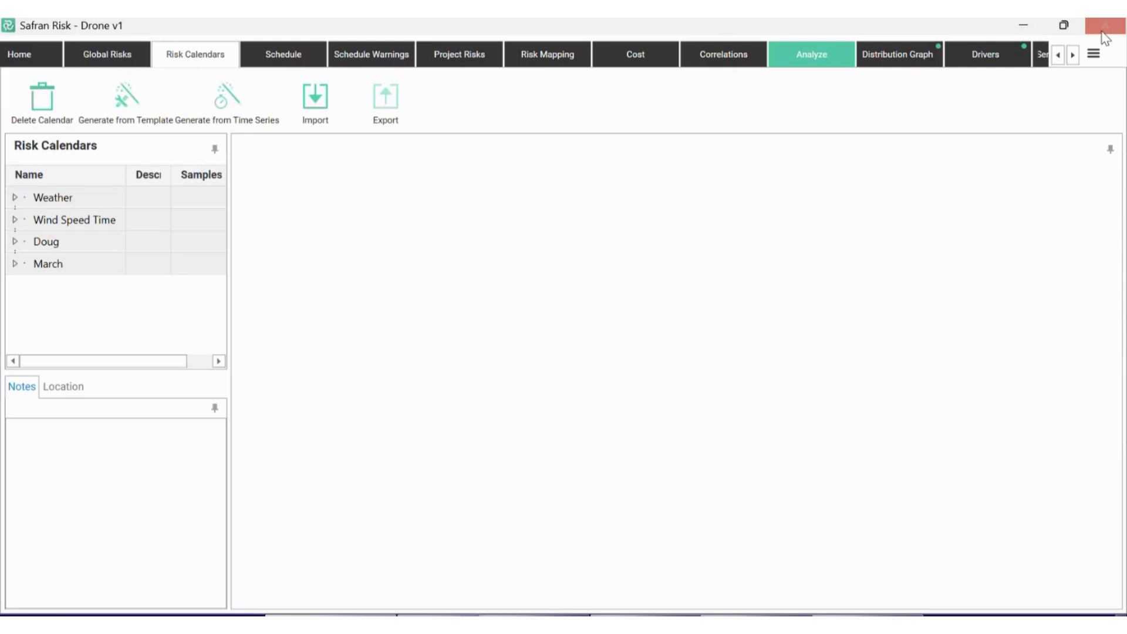
click(16, 265)
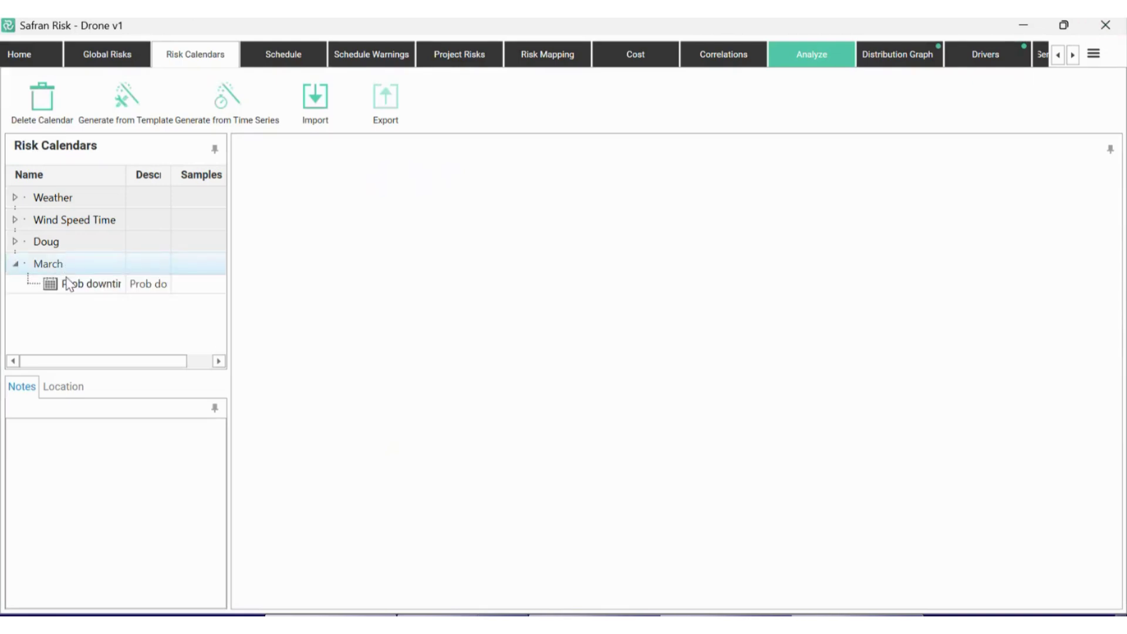
click(73, 284)
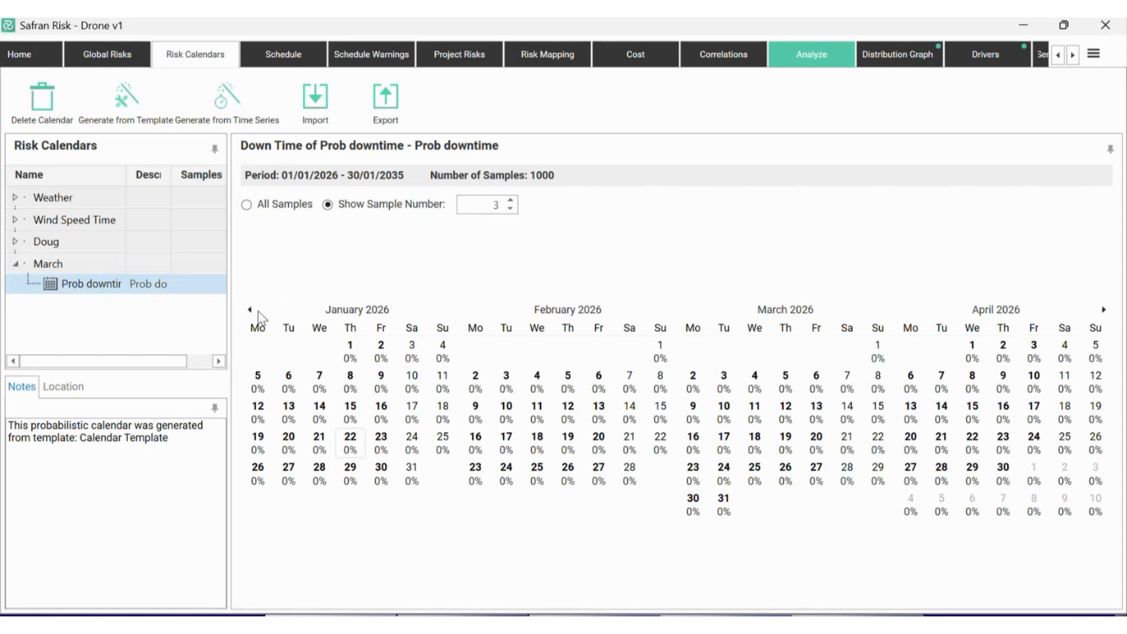
Step: Look through the downtime of sample 3 month by month, advancing from January to August 2026
click(1103, 310)
click(1104, 311)
click(1104, 311)
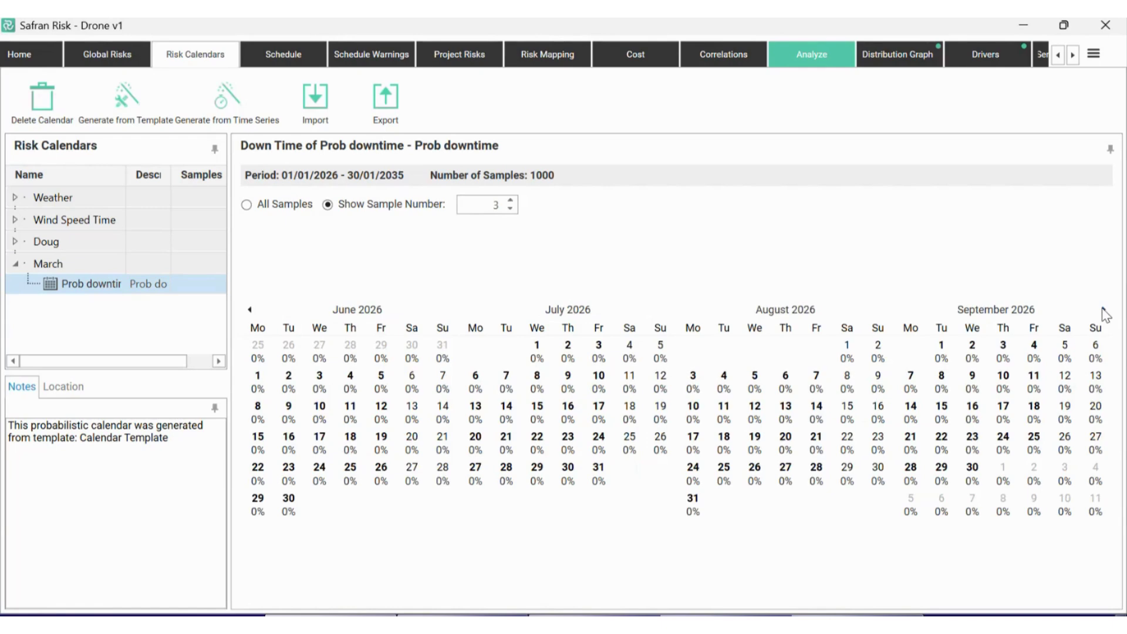
click(1104, 311)
click(1103, 311)
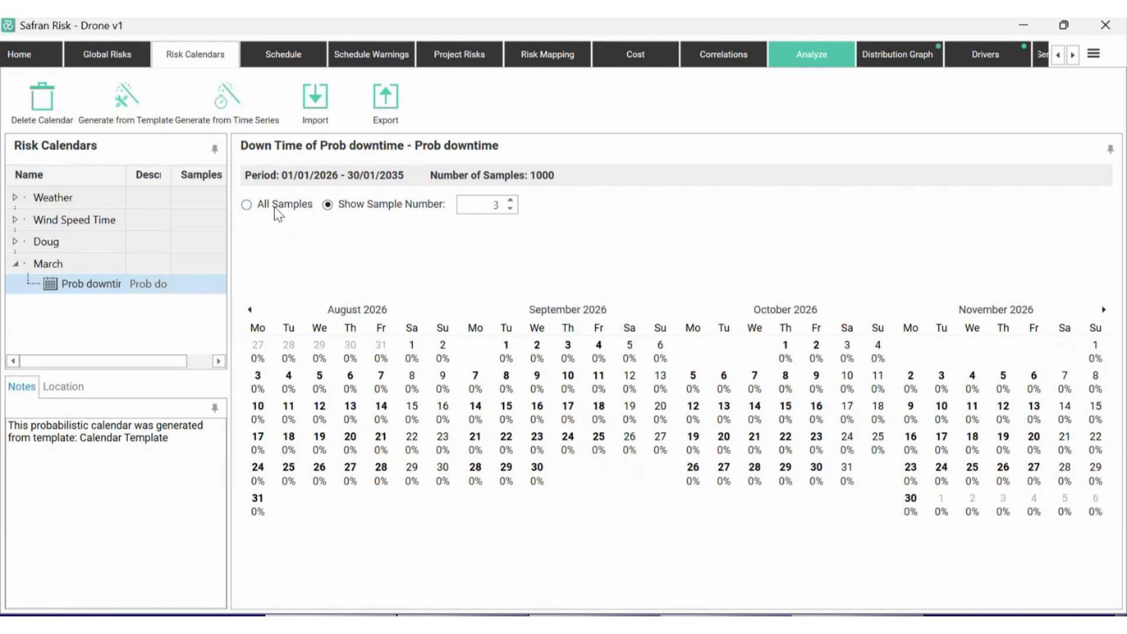
Step: Show the calendar's downtime for all samples and go back to January 2026
click(274, 207)
click(251, 311)
click(251, 311)
click(252, 311)
click(251, 311)
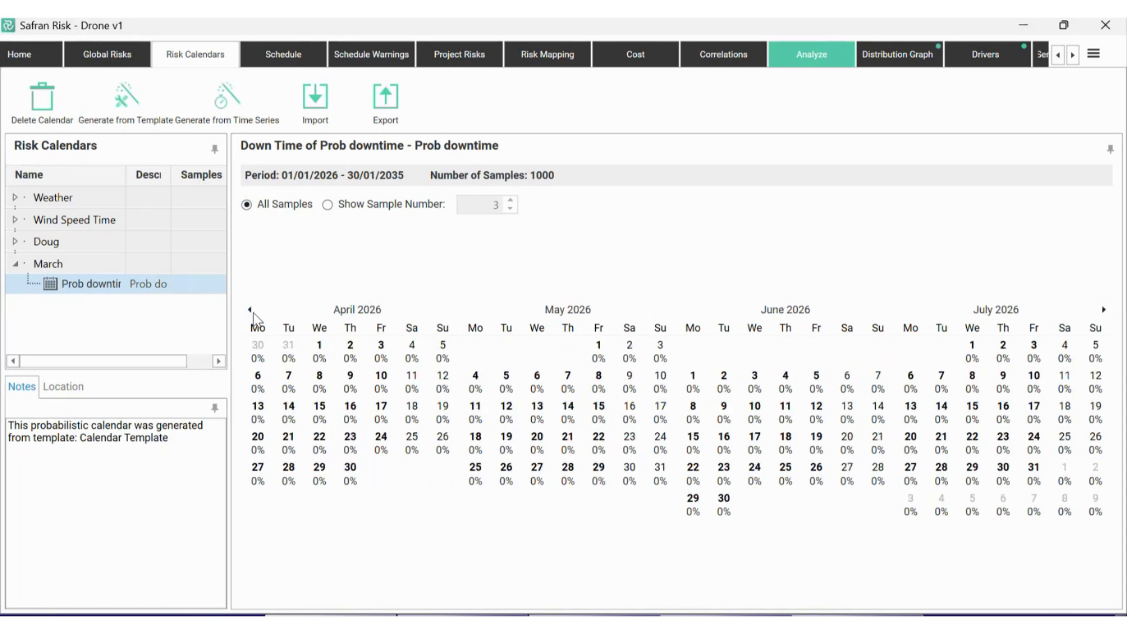
click(253, 311)
click(252, 311)
click(252, 312)
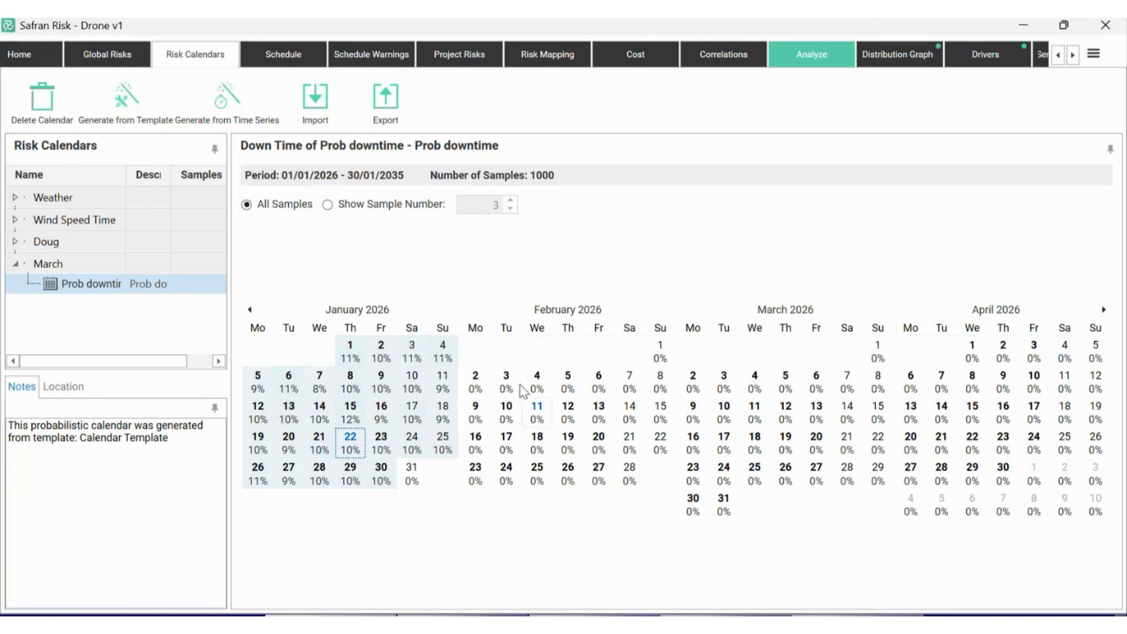
Step: Switch to individual samples and step through them up to sample 13 to compare the January 2026 downtime days
click(373, 205)
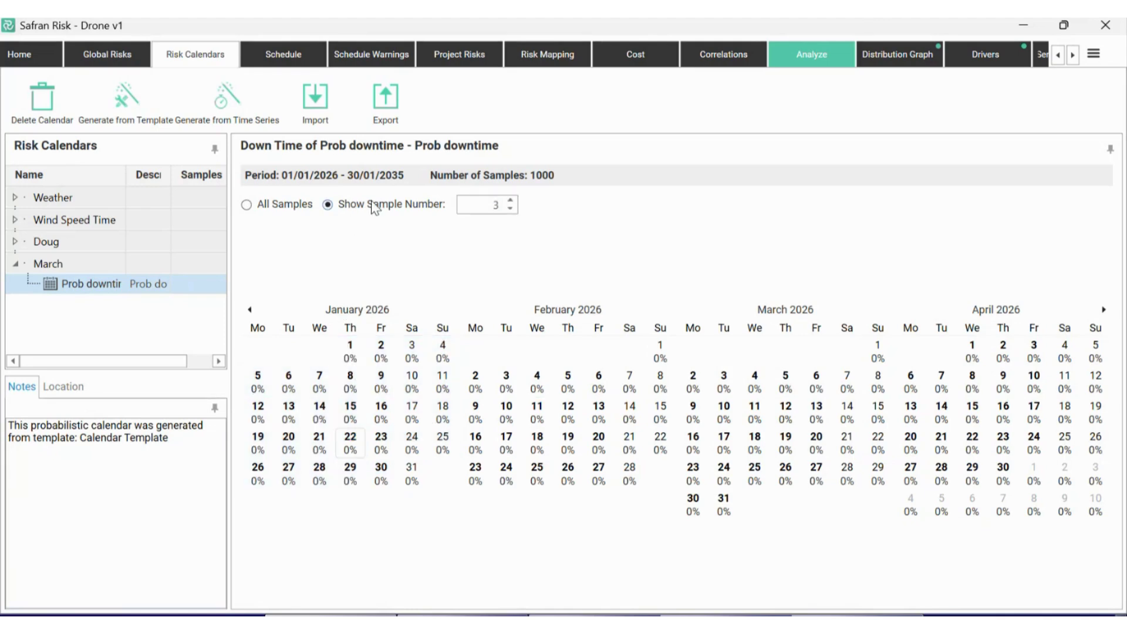
click(511, 200)
click(510, 201)
click(511, 201)
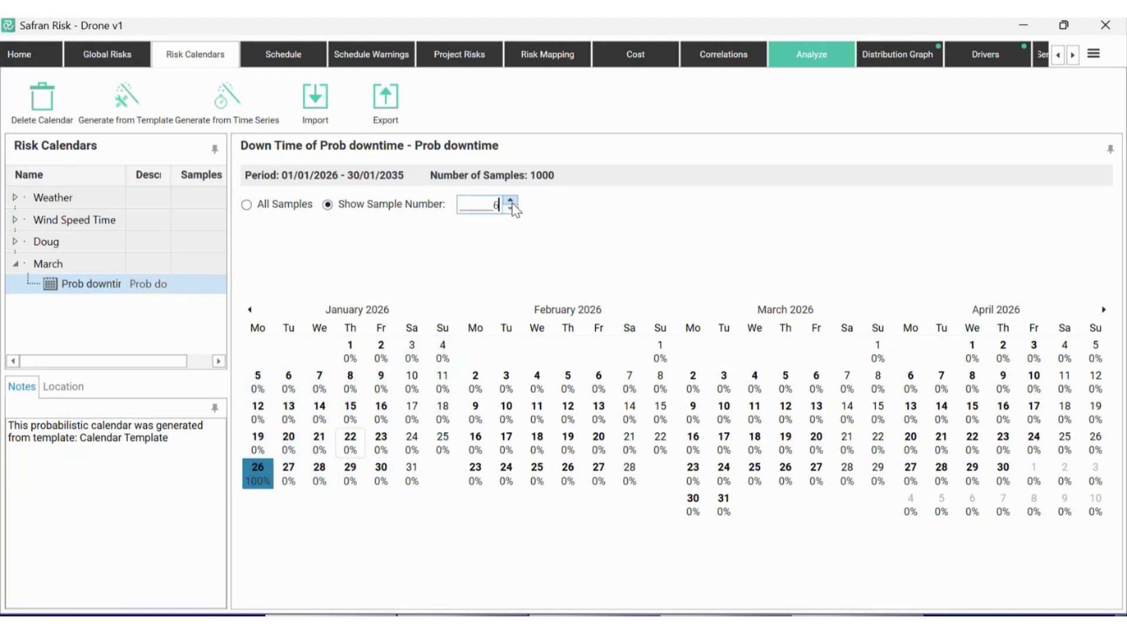
click(511, 201)
click(511, 201)
click(511, 201)
click(511, 201)
click(511, 201)
click(511, 201)
click(511, 202)
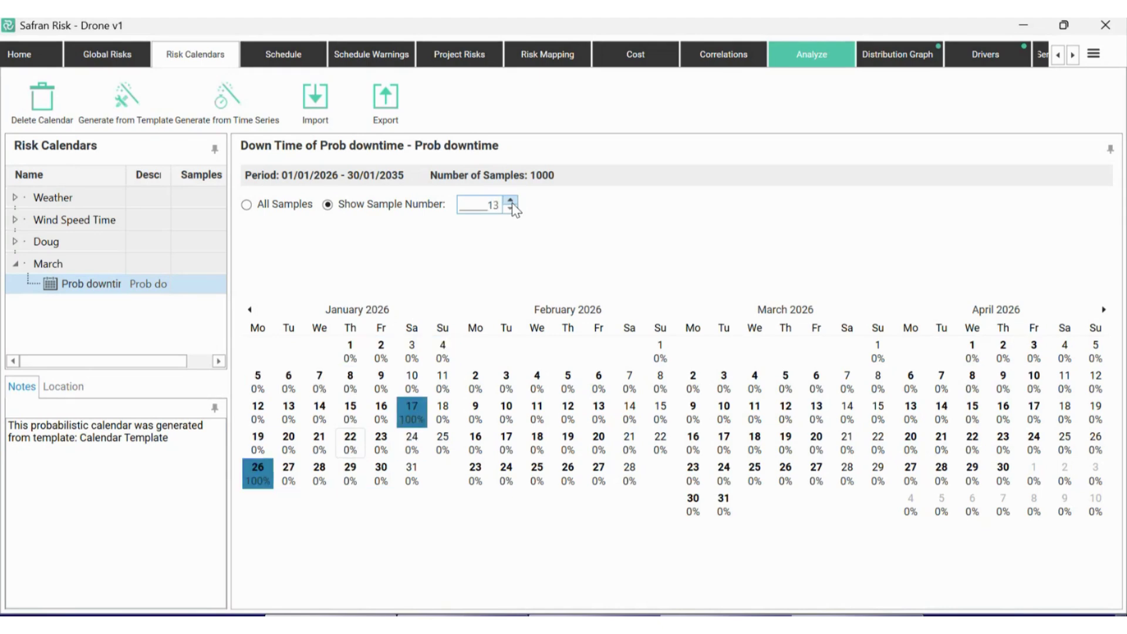
Step: Step through the individual samples up to sample 27, and switch back to all samples to compare the January 2026 downtime
click(511, 202)
click(512, 201)
click(512, 201)
click(511, 201)
click(511, 201)
click(511, 201)
click(511, 202)
click(511, 201)
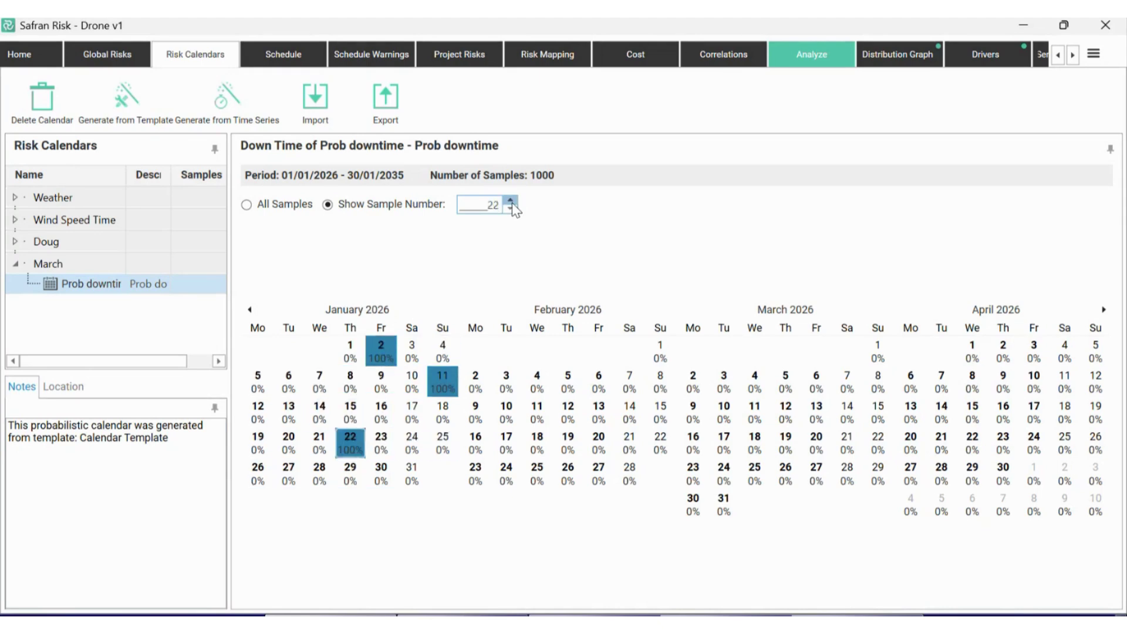
click(512, 202)
click(511, 201)
click(511, 201)
click(511, 202)
click(511, 201)
click(301, 209)
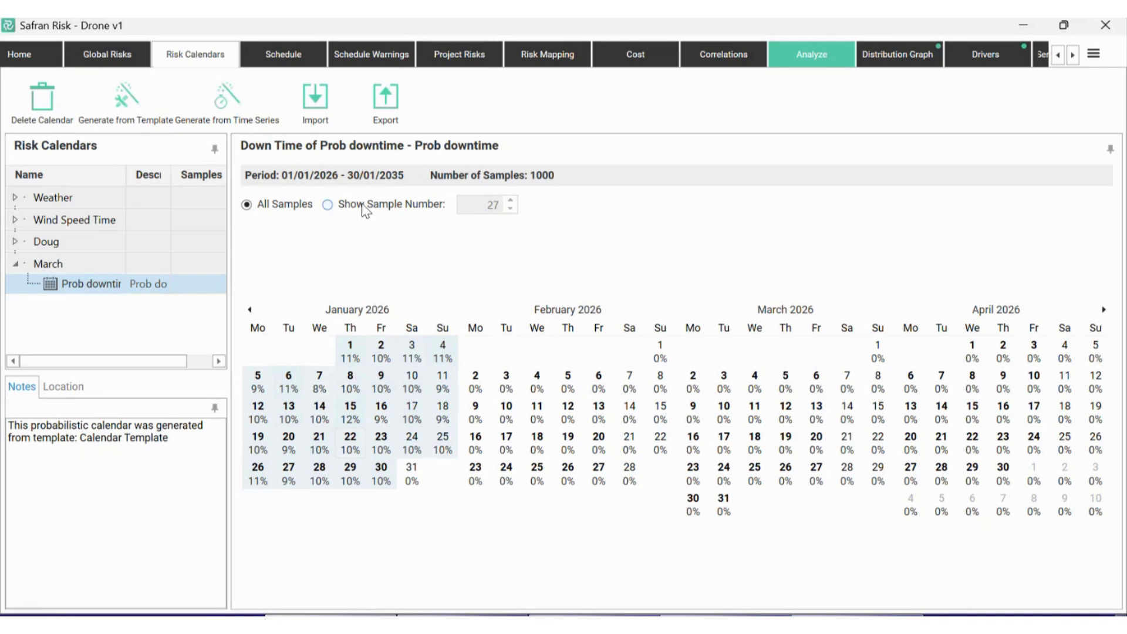
Step: Return to individual samples and step from sample 27 up to sample 51, examining the January 2026 downtime days
click(332, 205)
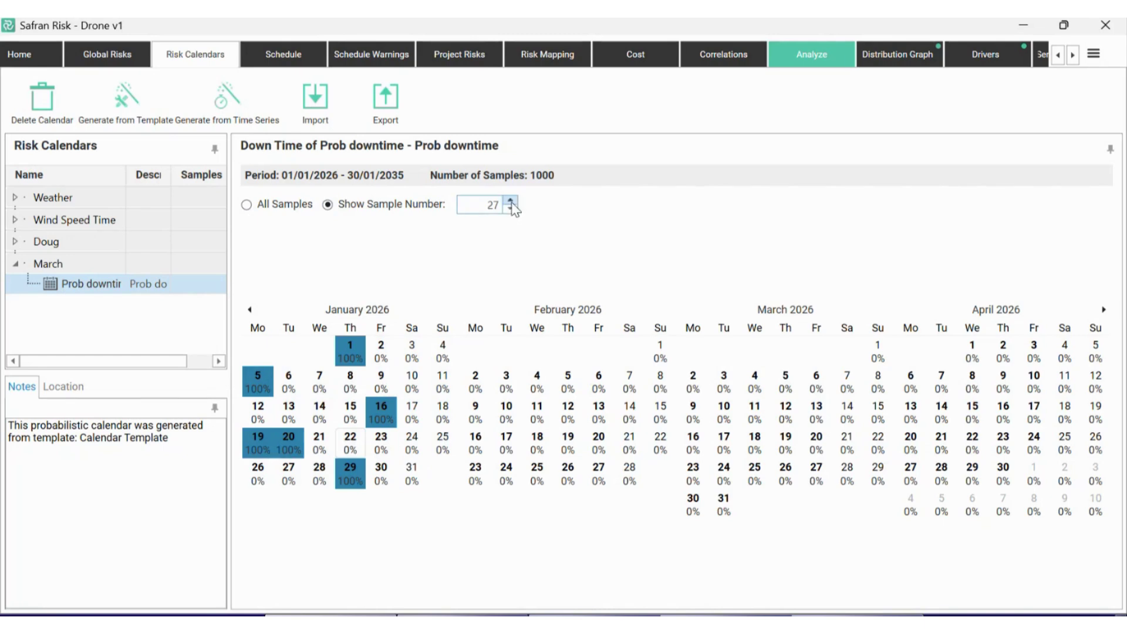
click(510, 200)
click(510, 200)
click(510, 200)
click(510, 201)
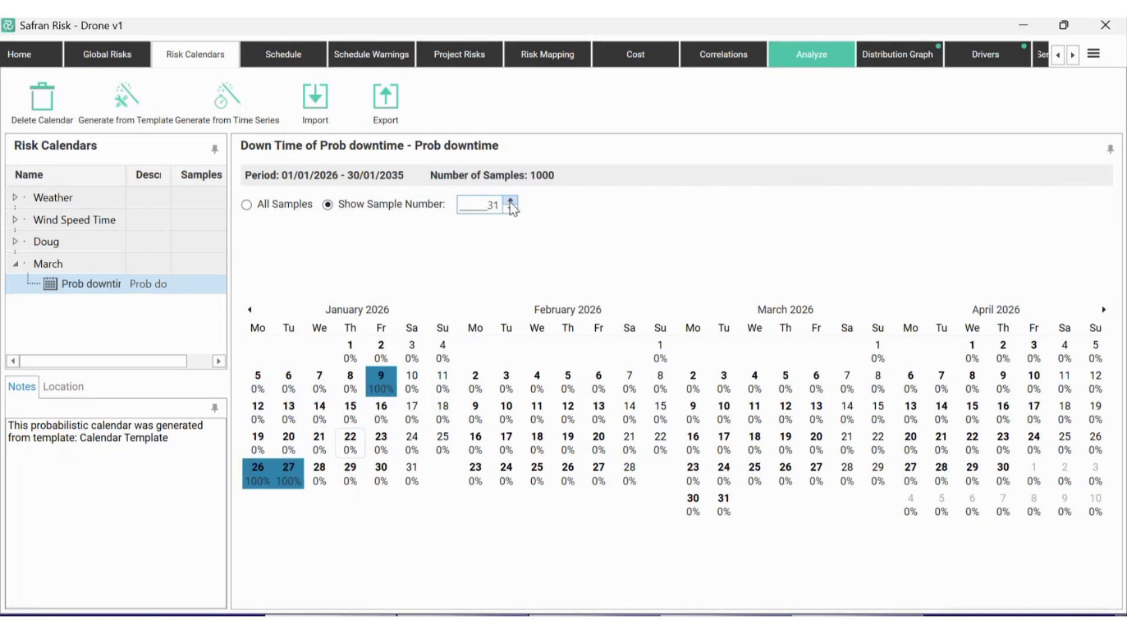
click(510, 201)
click(510, 200)
click(510, 200)
click(510, 200)
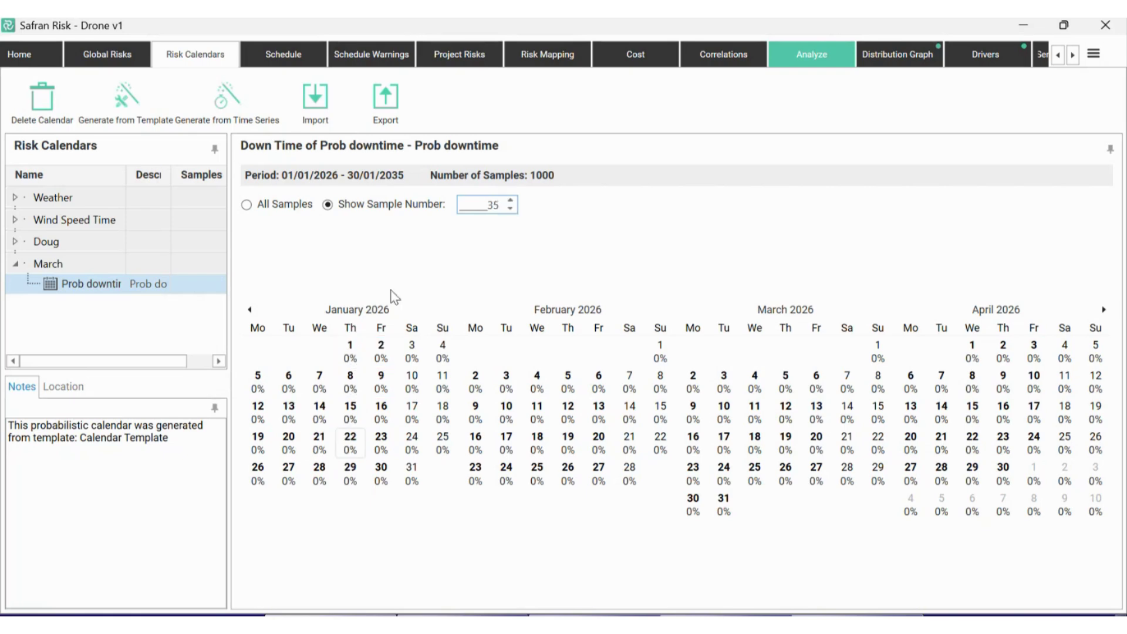
click(510, 202)
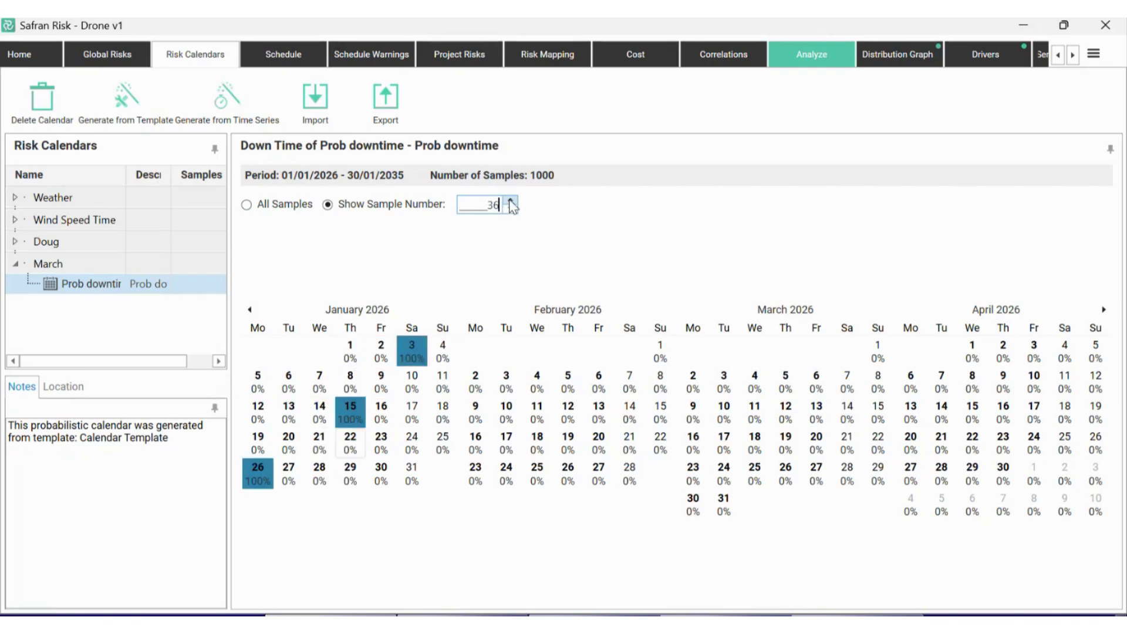
click(510, 201)
click(510, 201)
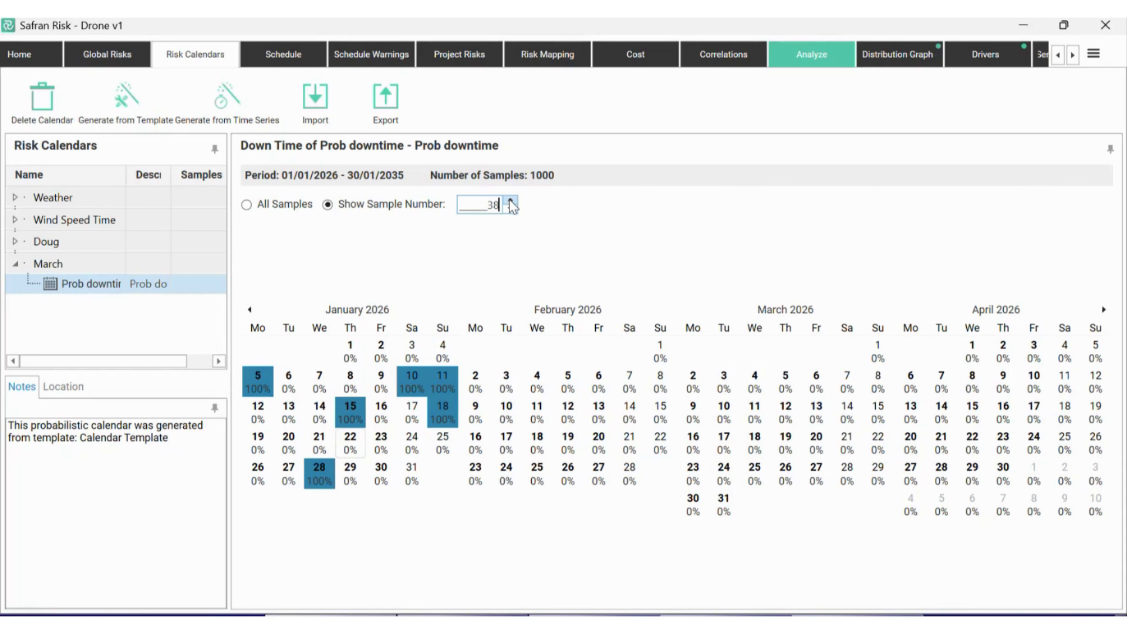
click(510, 201)
click(510, 201)
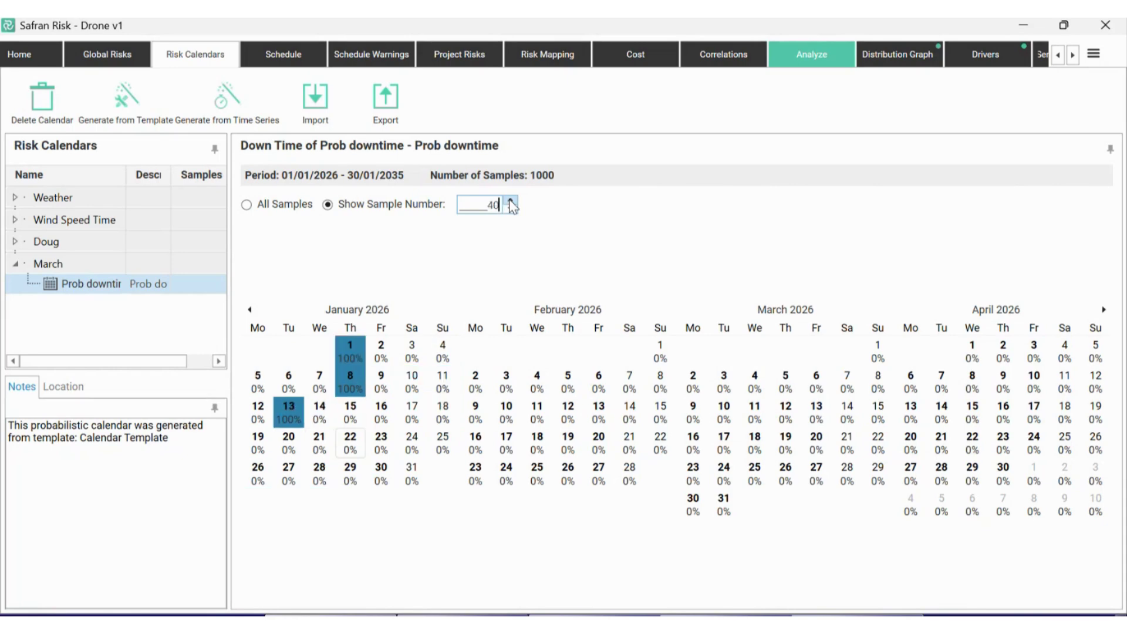
click(510, 201)
click(510, 201)
click(510, 201)
click(510, 201)
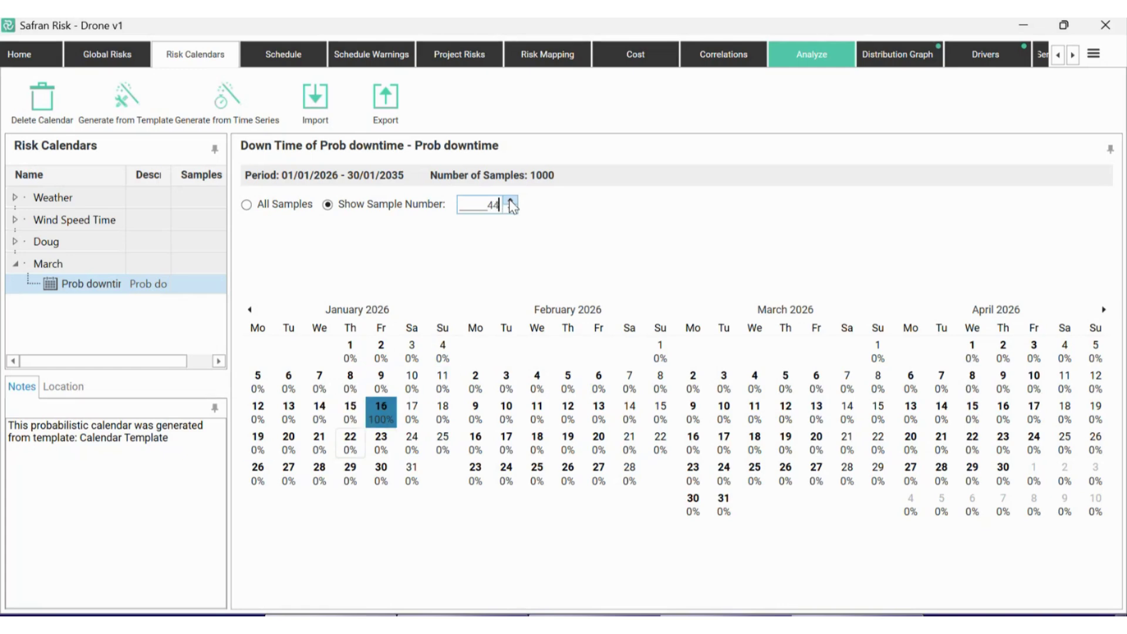
click(510, 202)
click(510, 202)
click(510, 201)
click(510, 201)
click(510, 201)
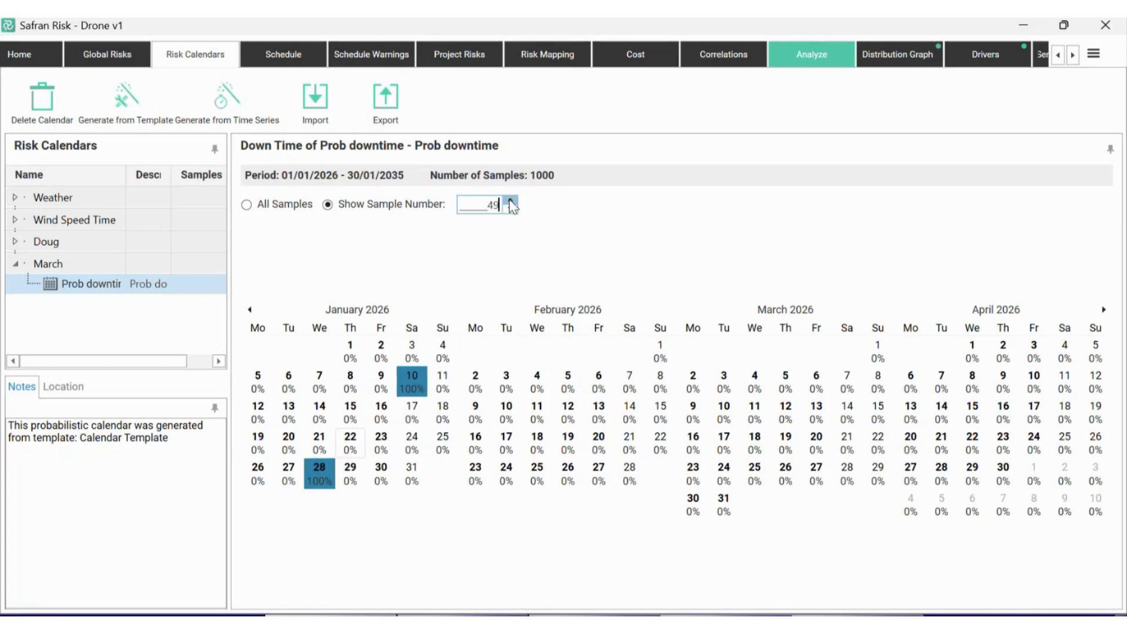
click(510, 202)
click(510, 202)
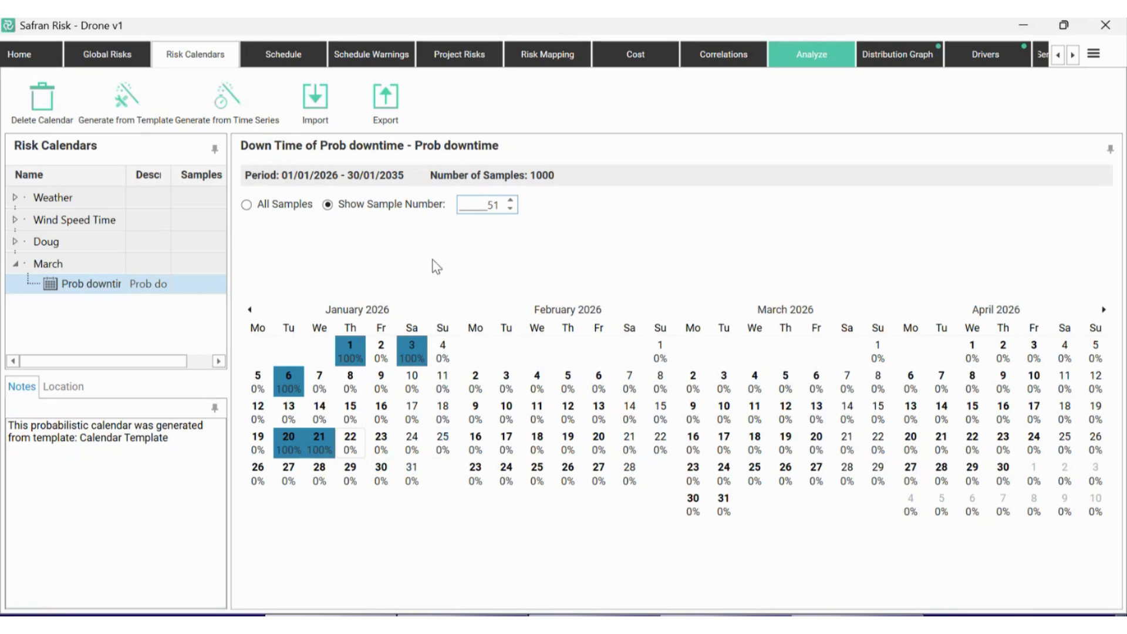
Step: Continue through the individual samples up to sample 82, and display the January 2026 downtime for all samples again
click(510, 200)
click(510, 200)
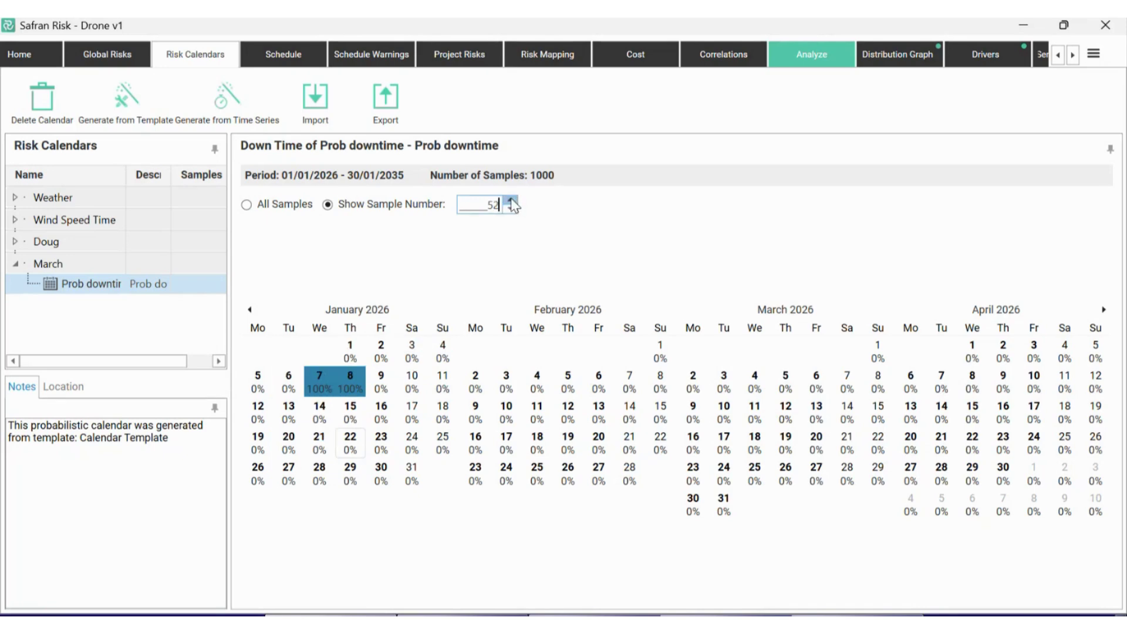
click(510, 200)
click(510, 200)
click(510, 200)
click(510, 200)
click(510, 200)
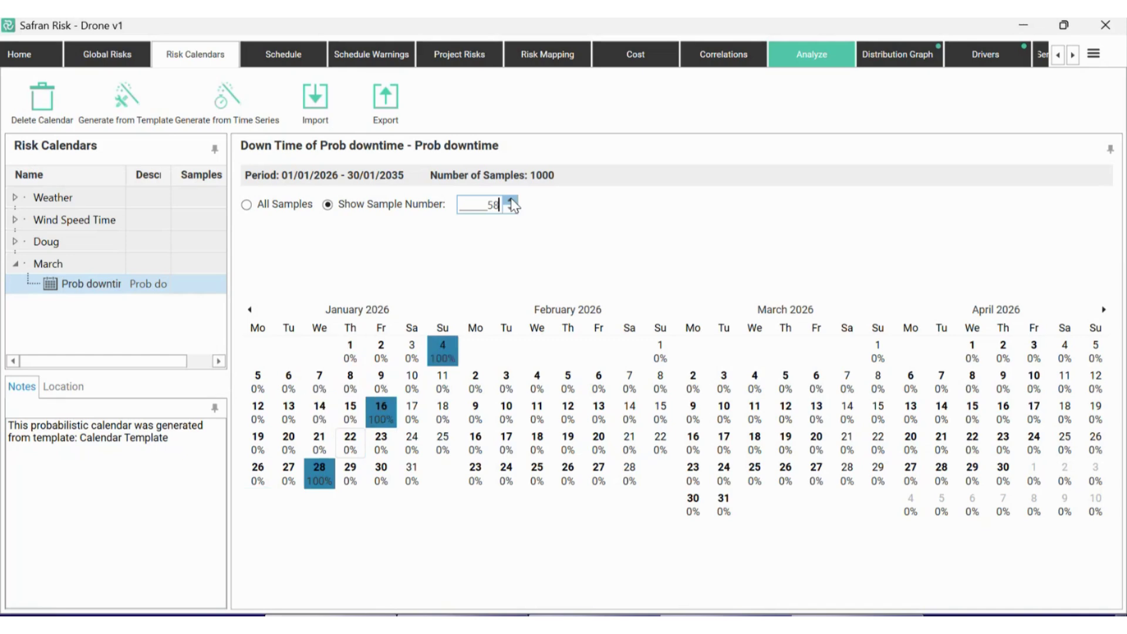
click(510, 200)
click(510, 200)
click(510, 200)
click(510, 200)
click(510, 200)
click(510, 200)
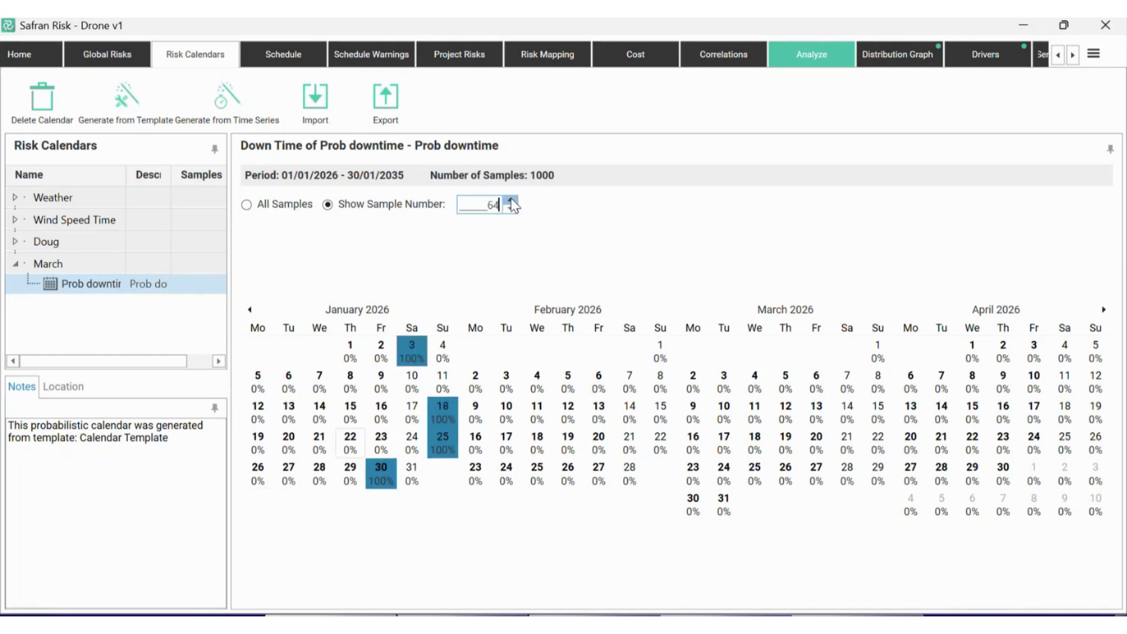
click(510, 200)
click(510, 200)
click(510, 200)
click(510, 200)
click(510, 200)
click(510, 200)
click(510, 200)
click(510, 200)
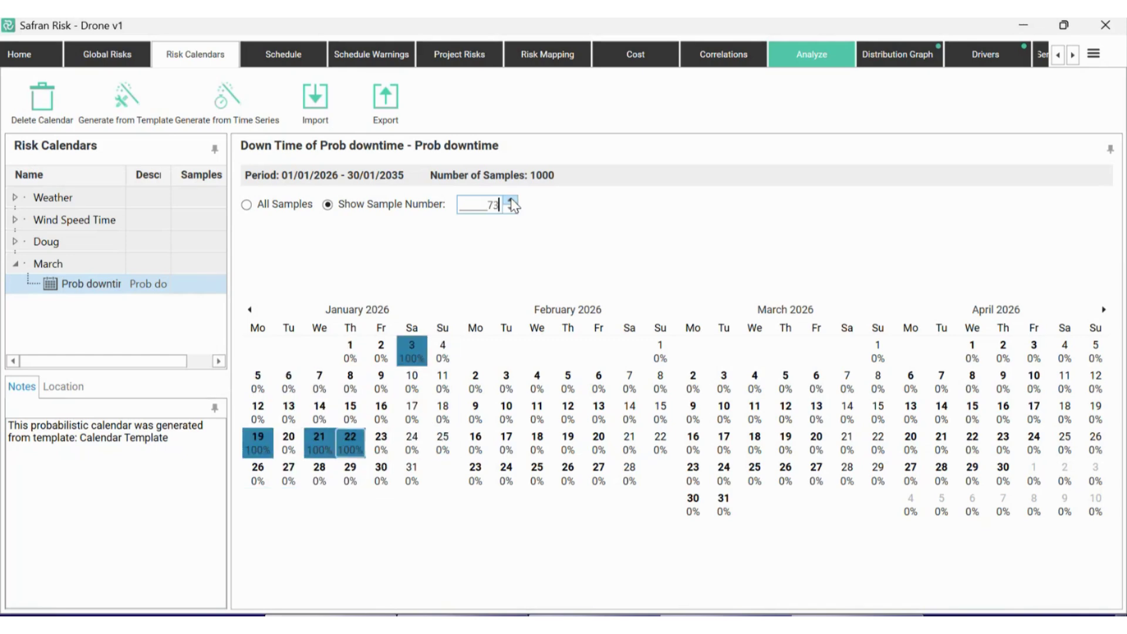
click(510, 200)
click(510, 200)
click(510, 200)
click(510, 200)
click(510, 200)
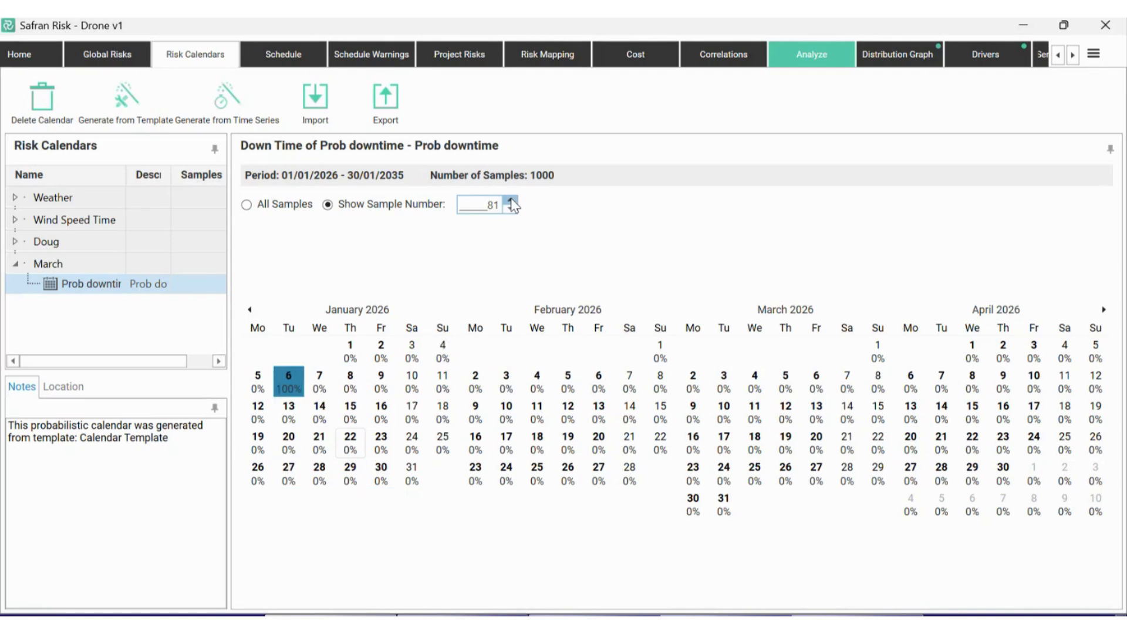
click(510, 200)
click(510, 200)
click(509, 201)
click(509, 201)
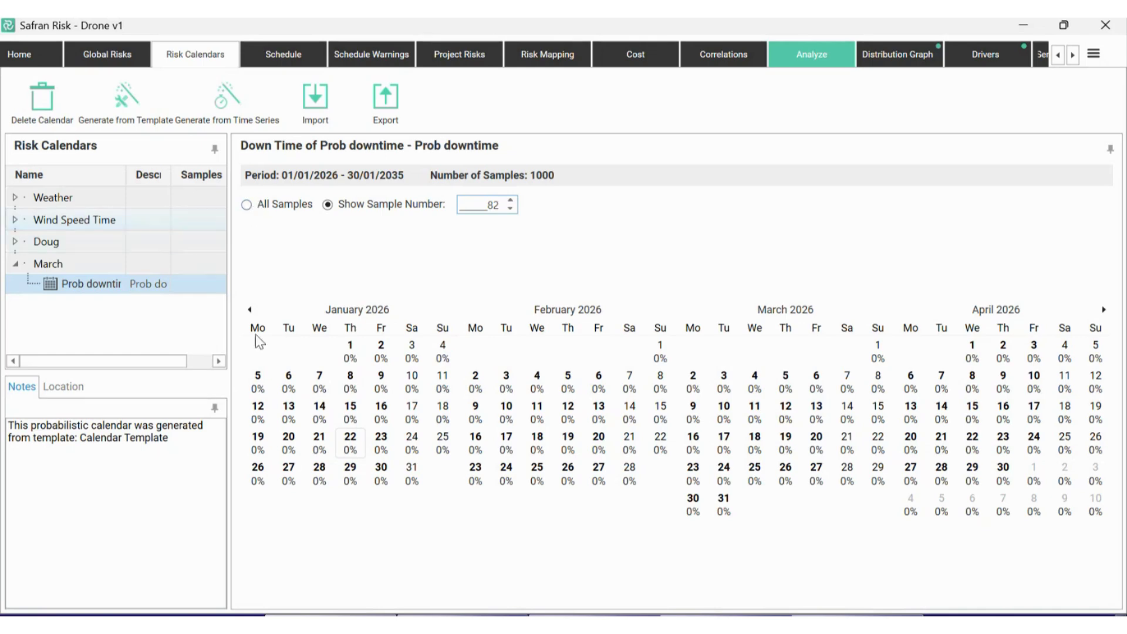
click(246, 204)
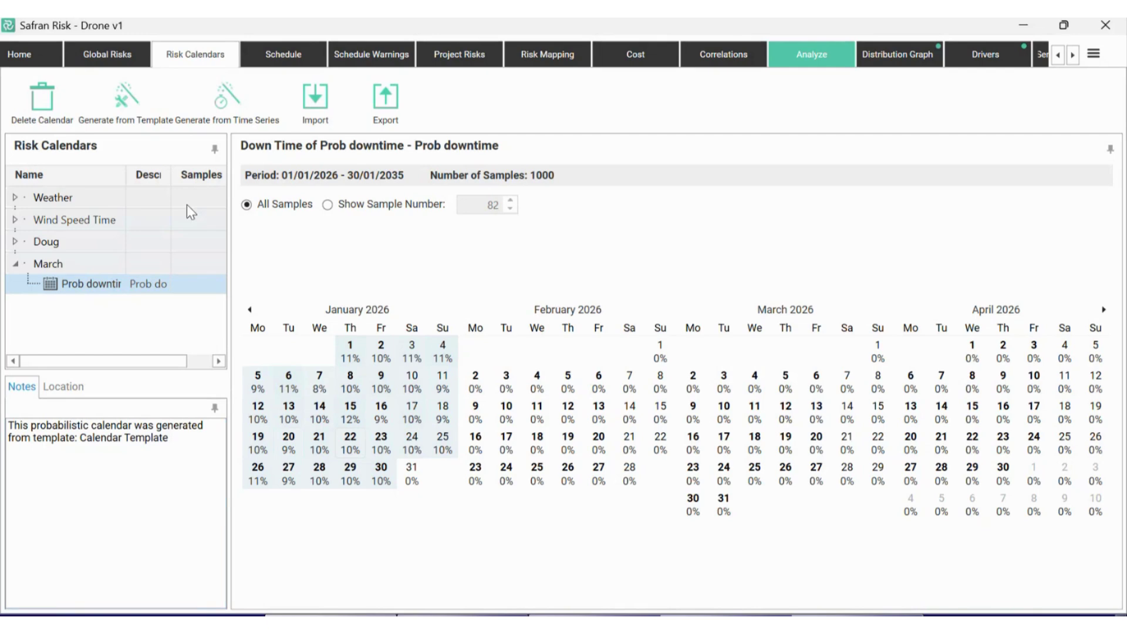
Step: Open the Prob downtime template for generating calendars and enlarge its window to show the periods with probability of downtime
click(129, 99)
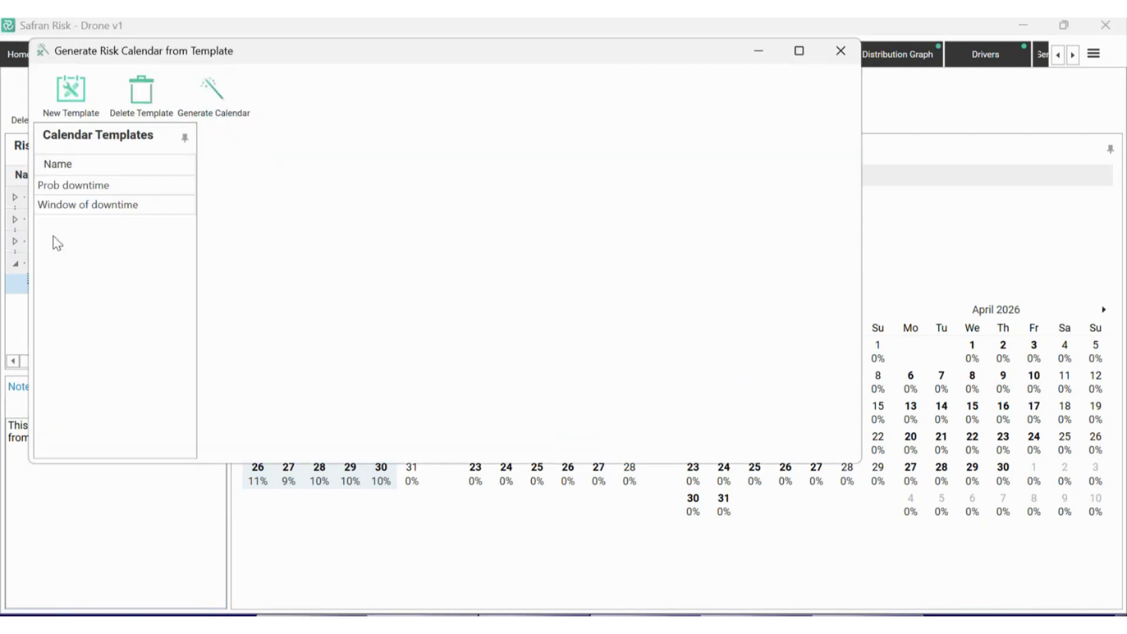
click(77, 191)
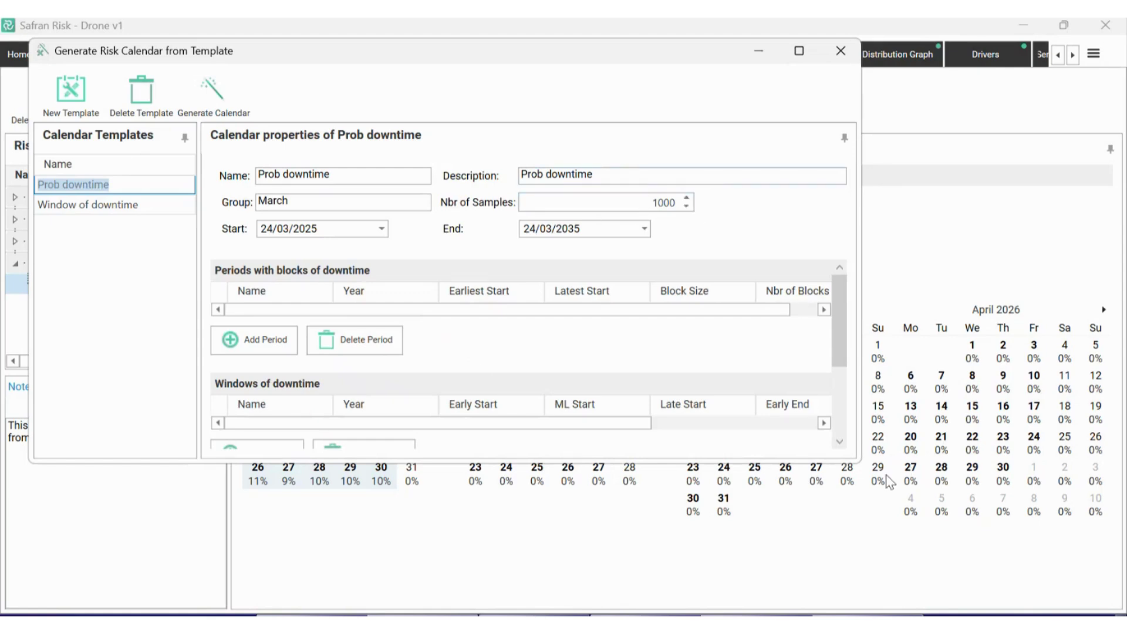
drag(859, 468, 911, 556)
scroll(892, 381, down, 2)
click(635, 493)
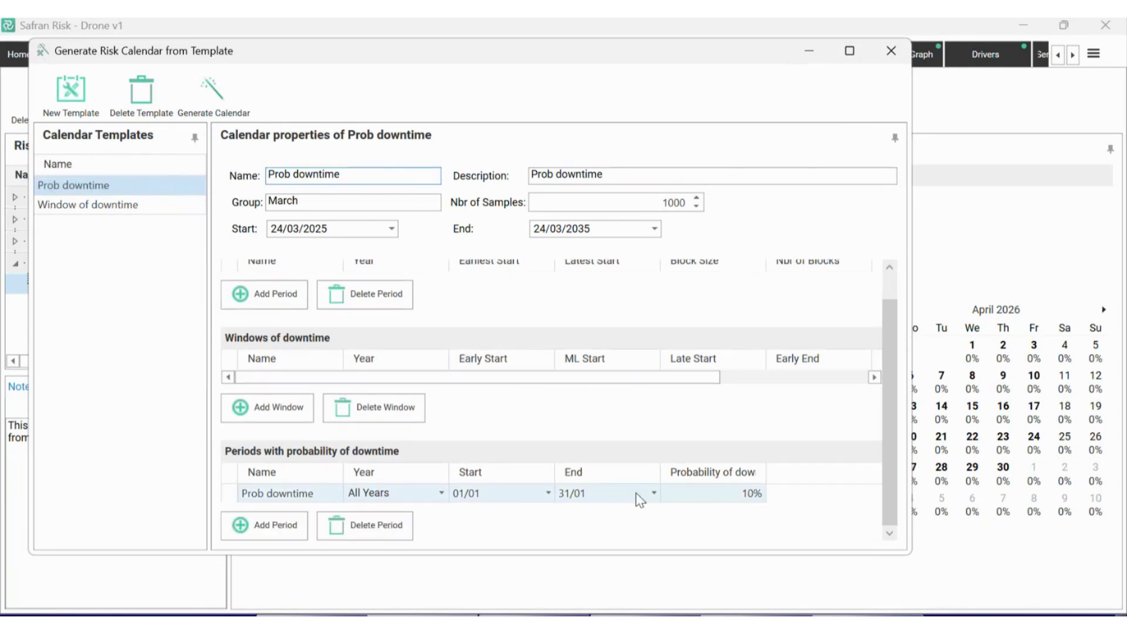
Step: Set the probability of downtime for the template's 01/01 to 31/01 period to 50%
click(508, 499)
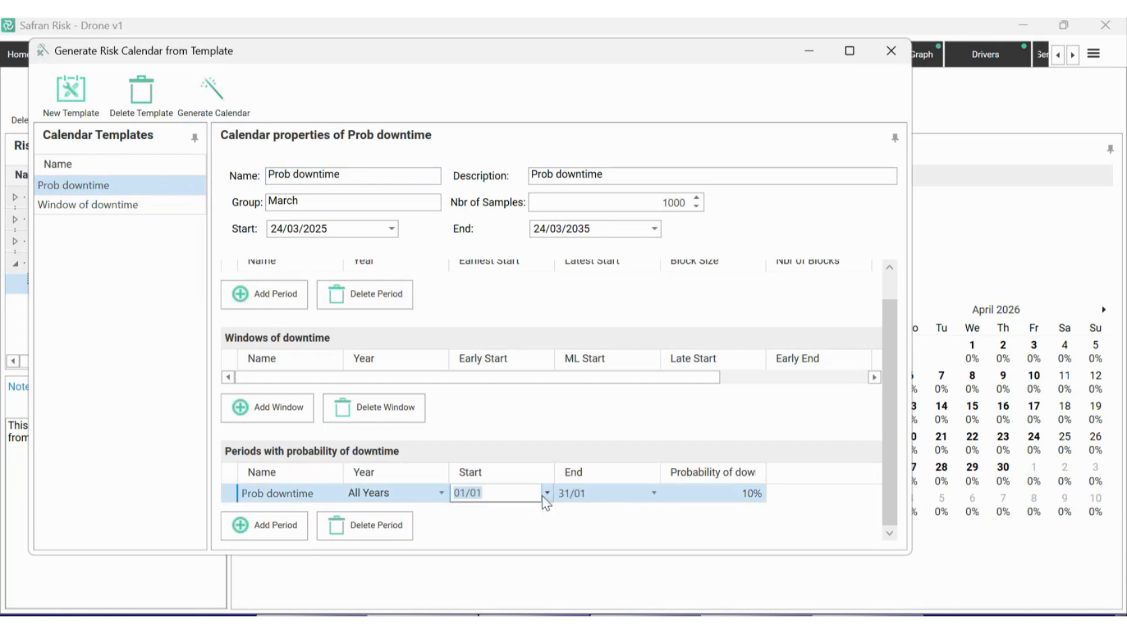
click(573, 500)
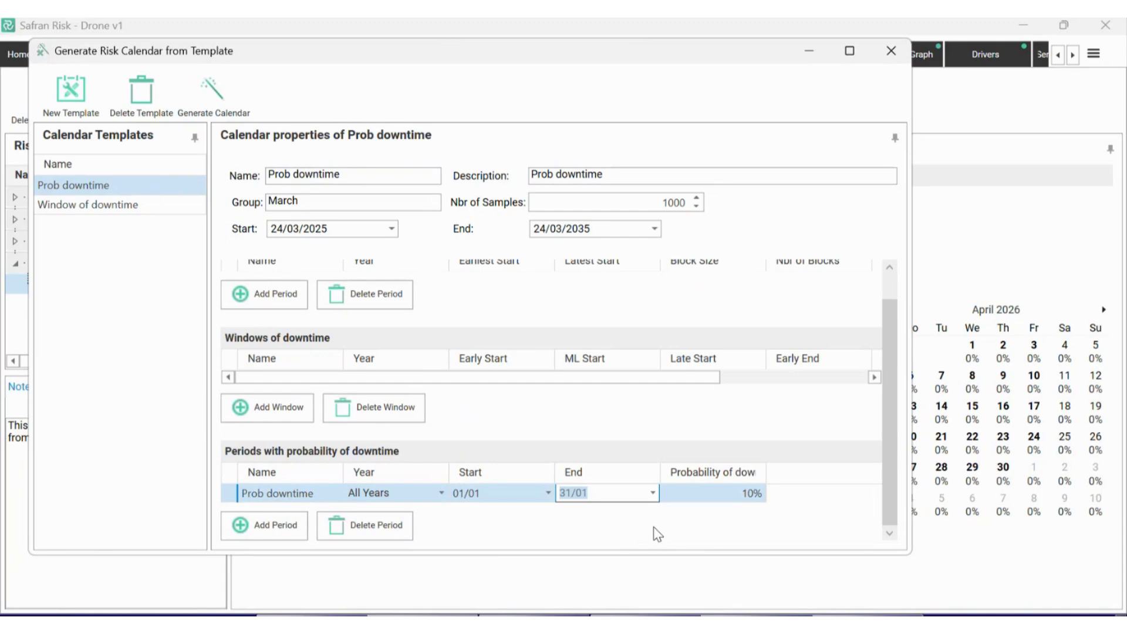
key(Tab)
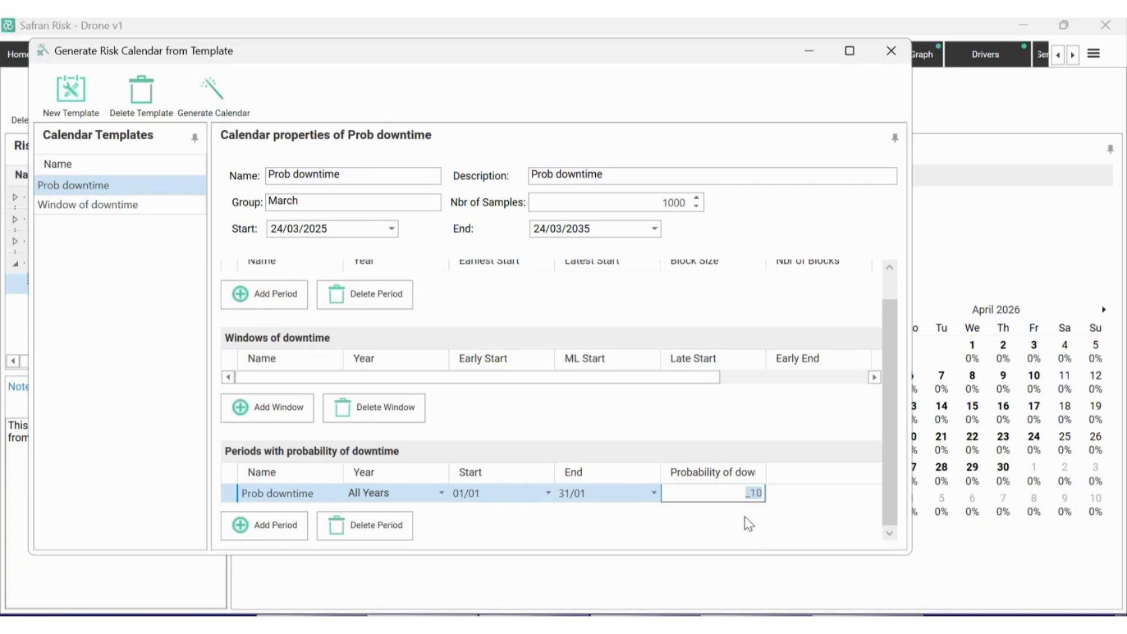
text(50)
key(Tab)
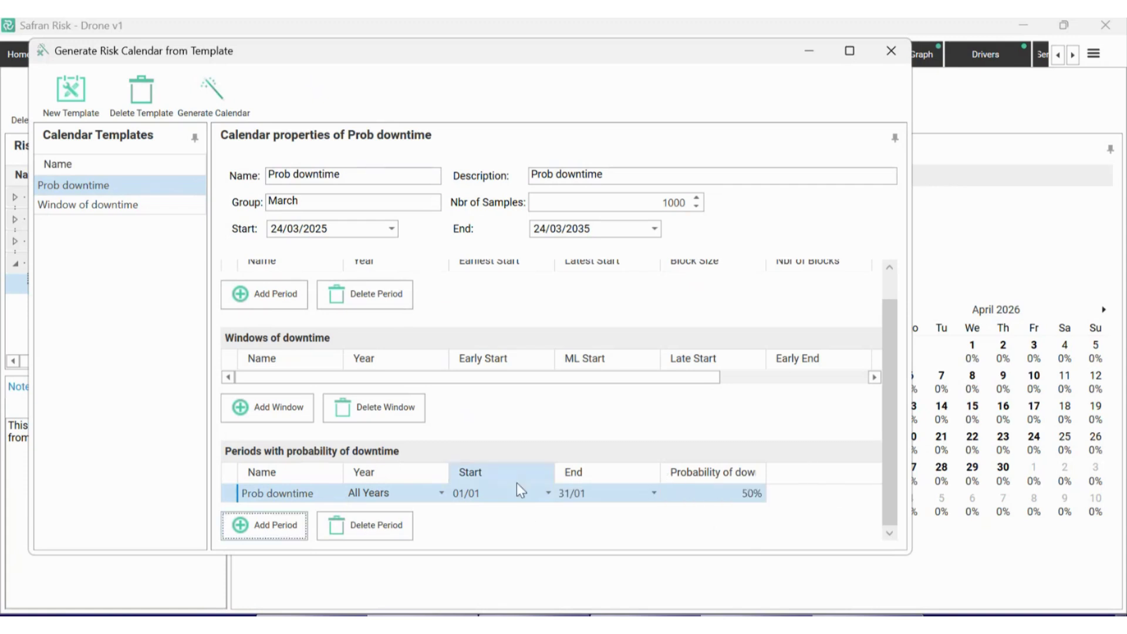
click(485, 499)
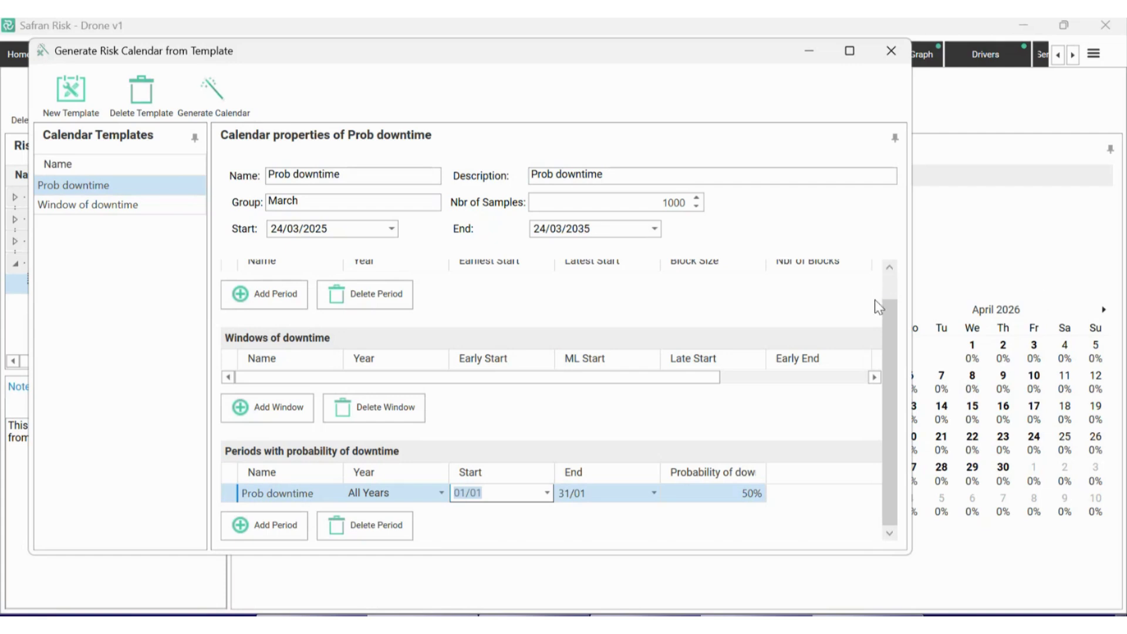
Step: Close the calendar template window and expand the Doug group of risk calendars
scroll(892, 314, up, 1)
scroll(886, 340, down, 1)
click(891, 51)
click(15, 241)
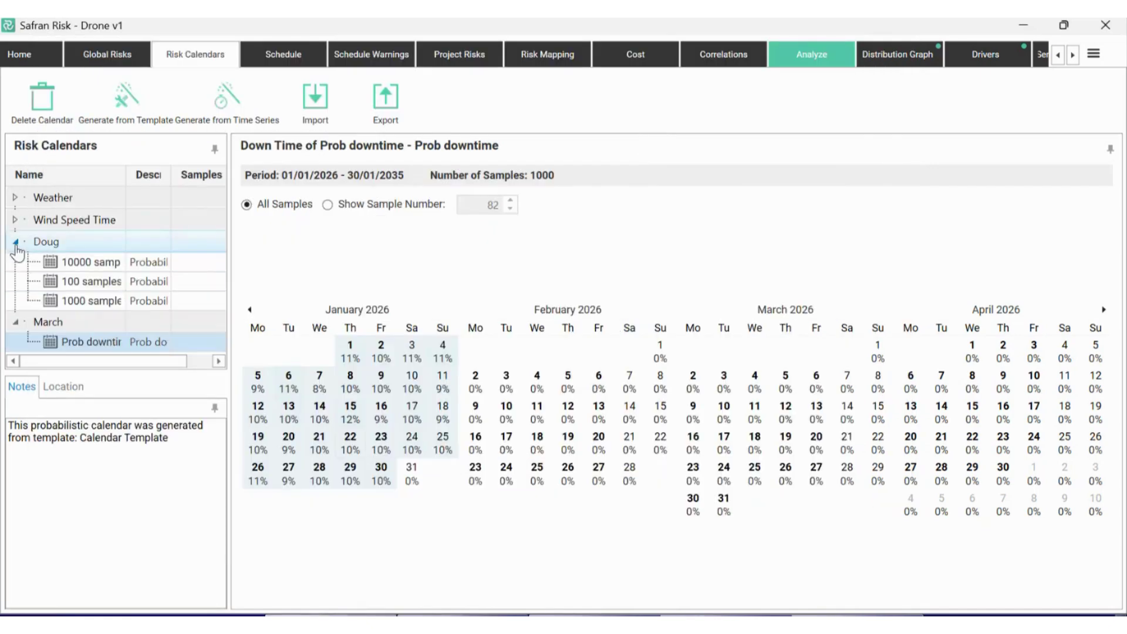
Step: Examine the daily January 2026 downtime percentages of the 100 samples calendar in the Doug group
click(109, 284)
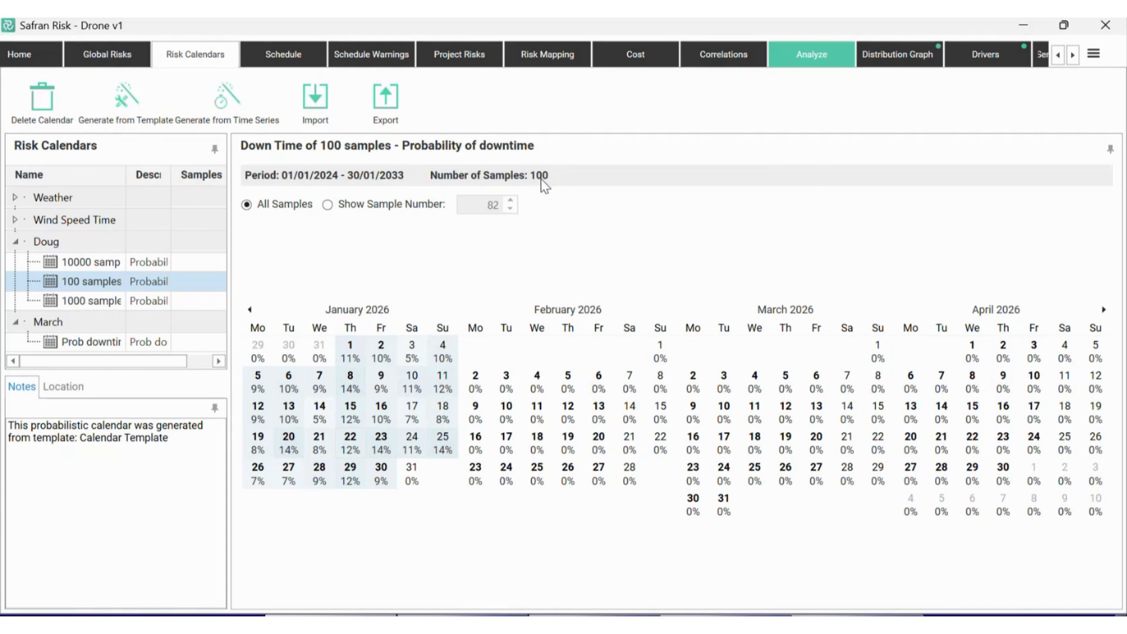
click(356, 363)
click(379, 364)
click(349, 389)
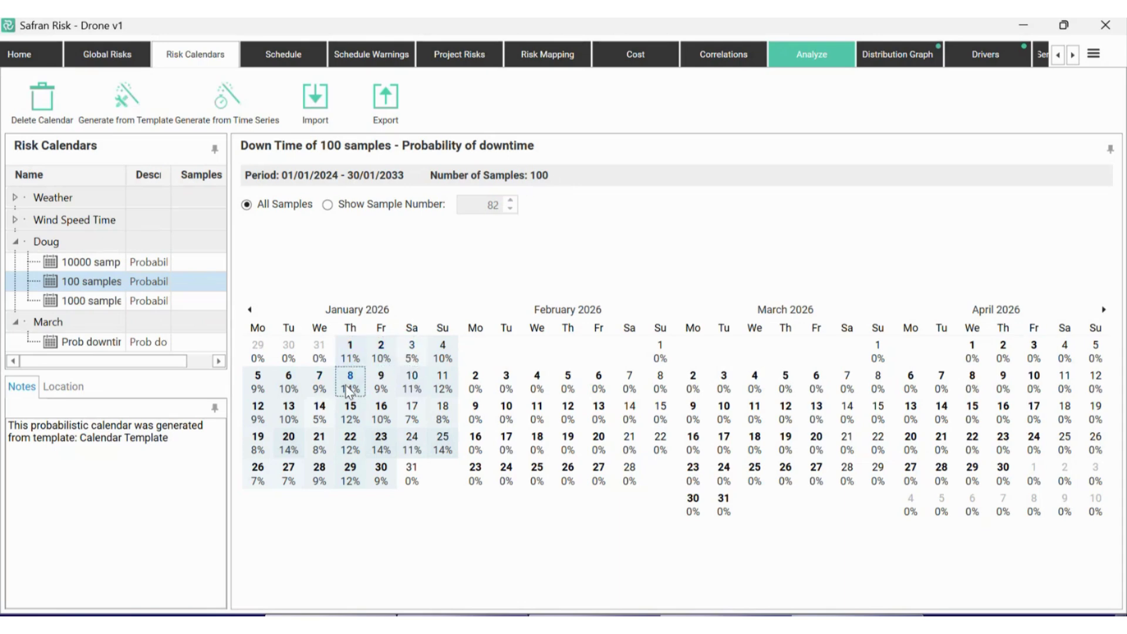
click(446, 415)
click(421, 447)
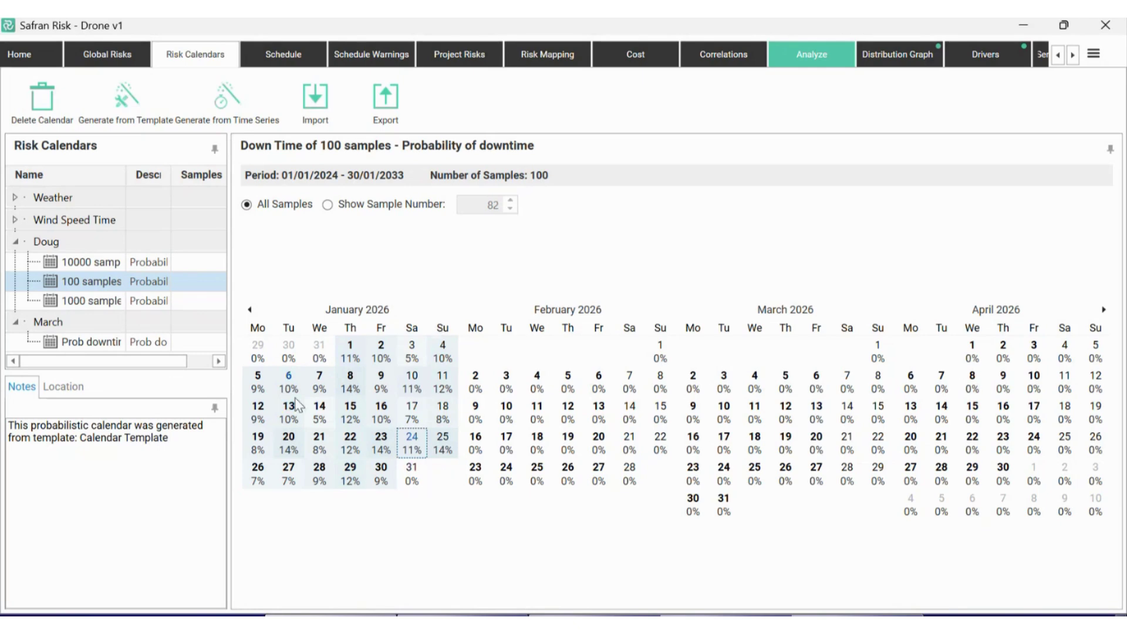
Step: Examine the daily January 2026 downtime percentages of the 1000 samples calendar in the Doug group
click(82, 298)
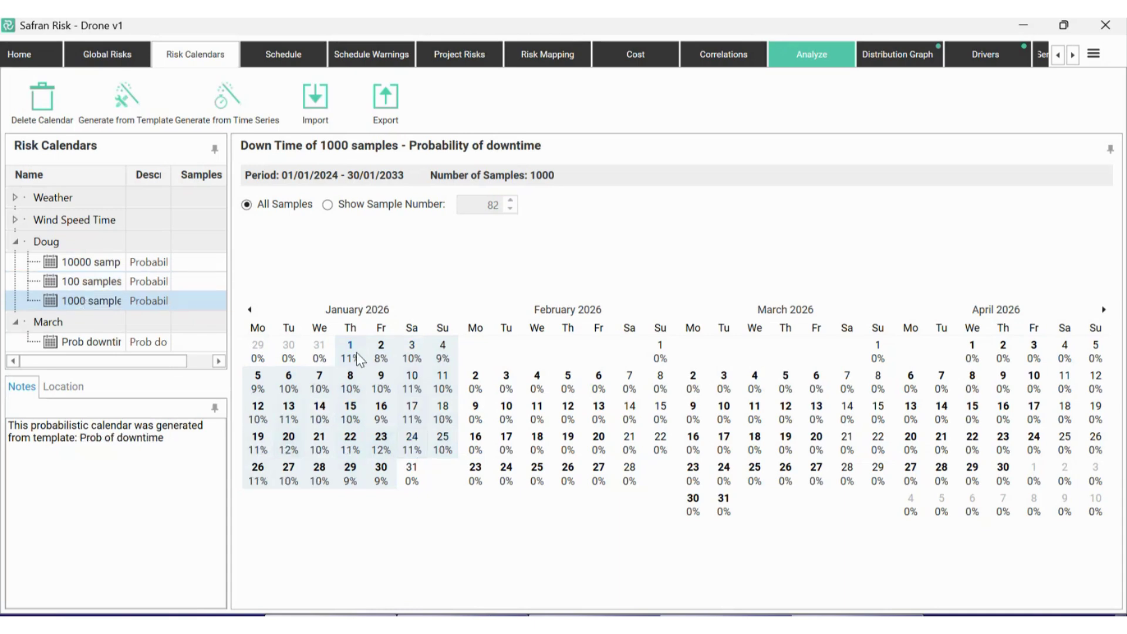
click(381, 351)
click(412, 353)
click(443, 352)
click(443, 443)
click(387, 452)
click(382, 470)
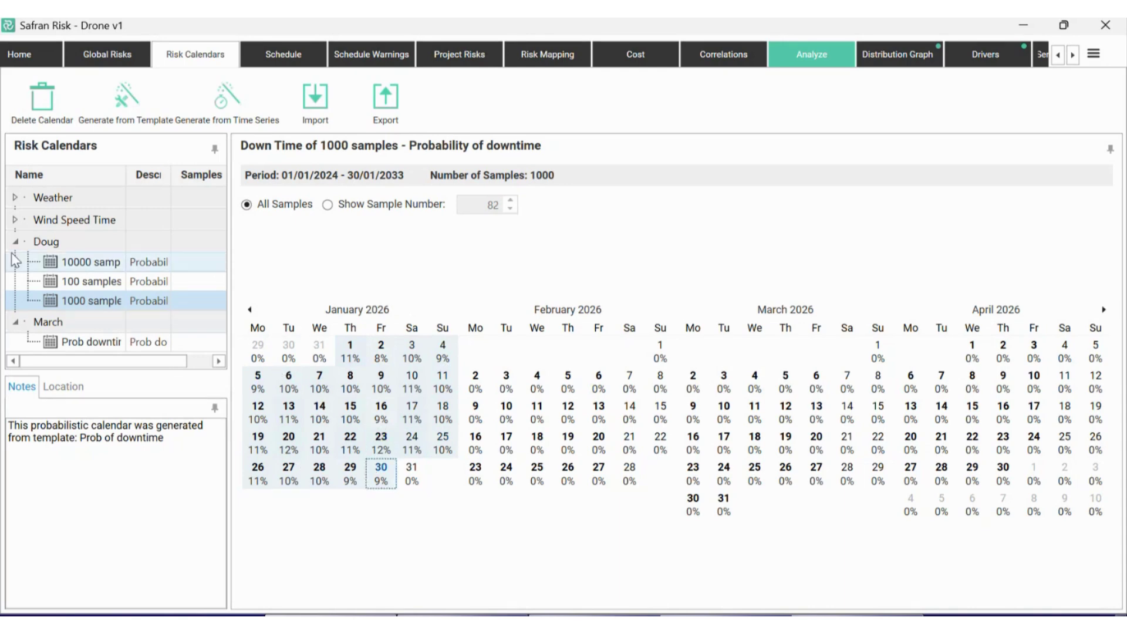
Step: Compare the January downtime percentages of the 10000 samples calendar with those of the 100 samples calendar
click(94, 262)
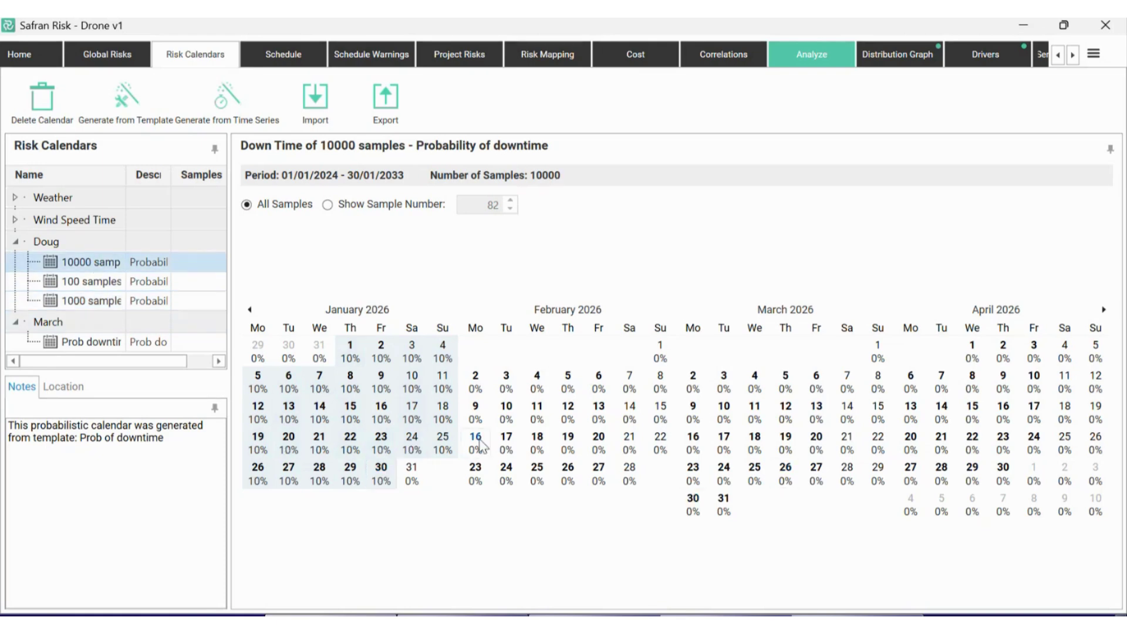
click(322, 480)
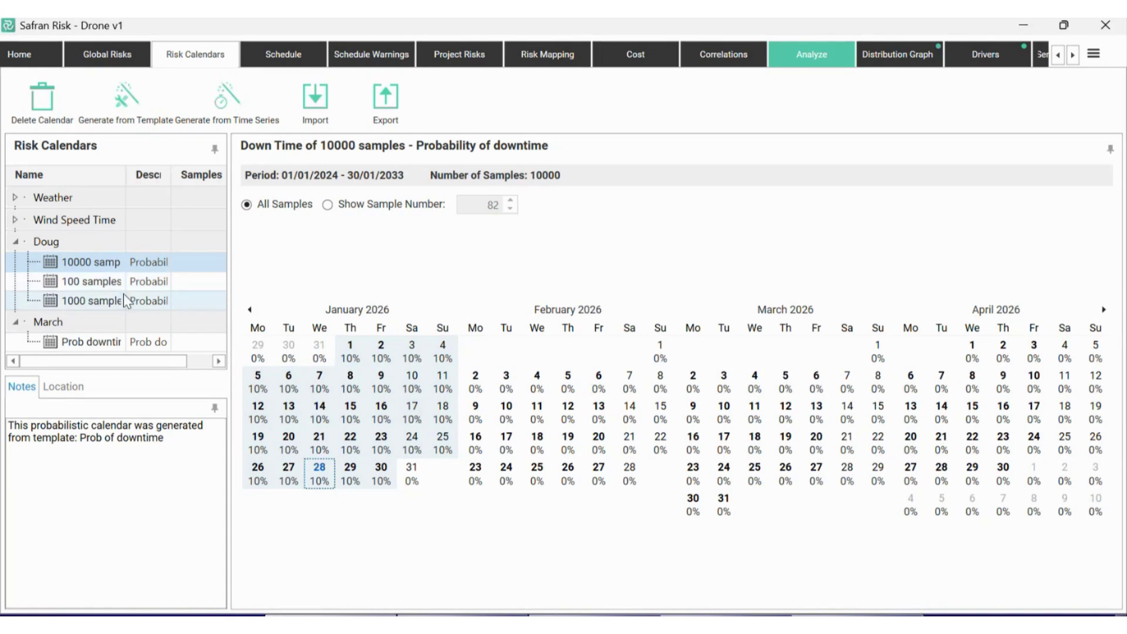
click(108, 287)
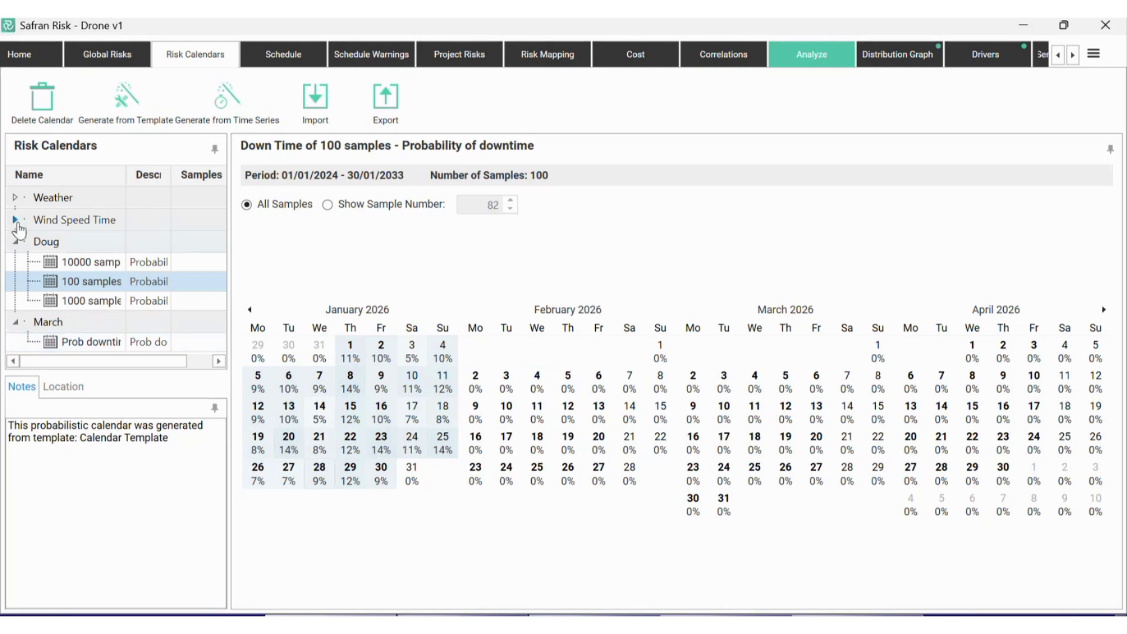
Step: Show single samples of the Prob downtime calendar in the March group and advance through them to sample 94
click(73, 342)
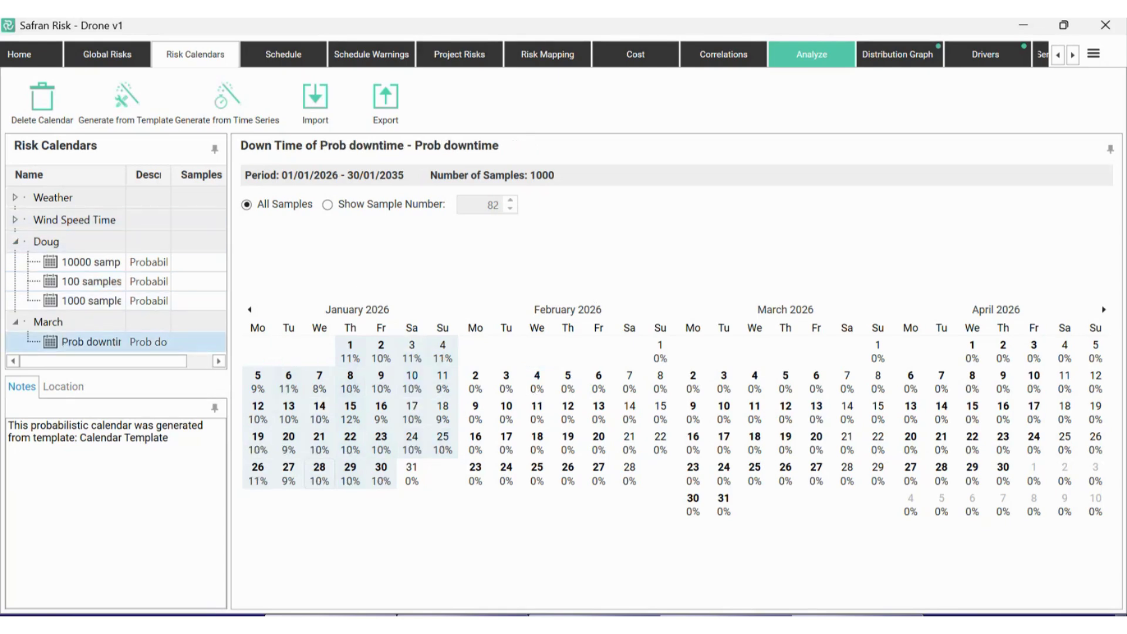
click(343, 207)
click(510, 201)
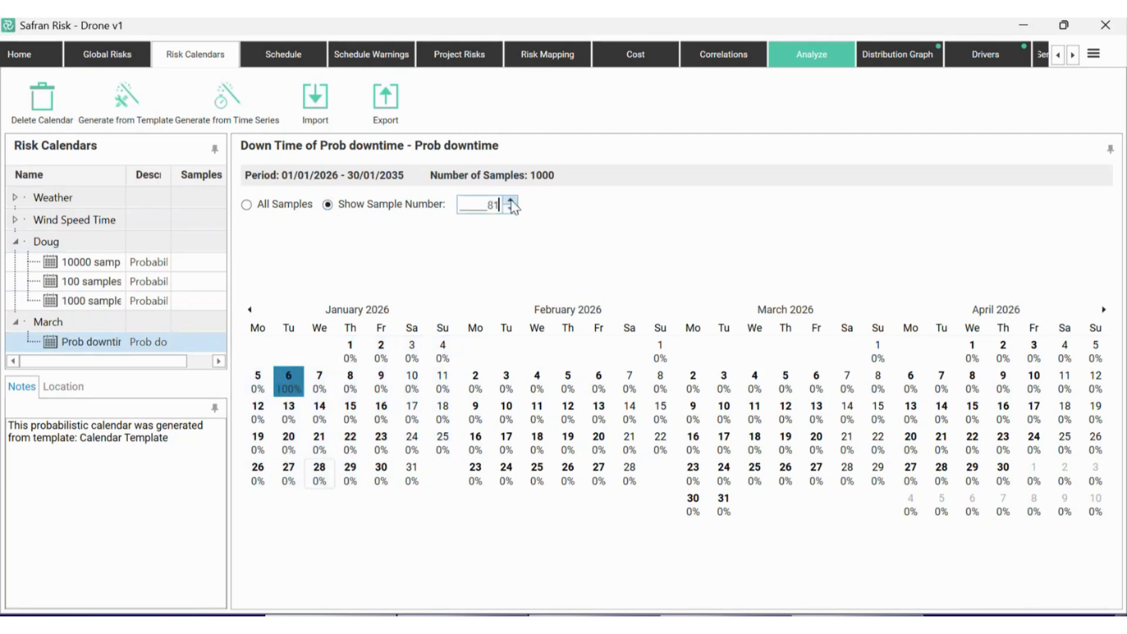
click(510, 201)
click(510, 201)
click(510, 201)
click(511, 201)
click(511, 202)
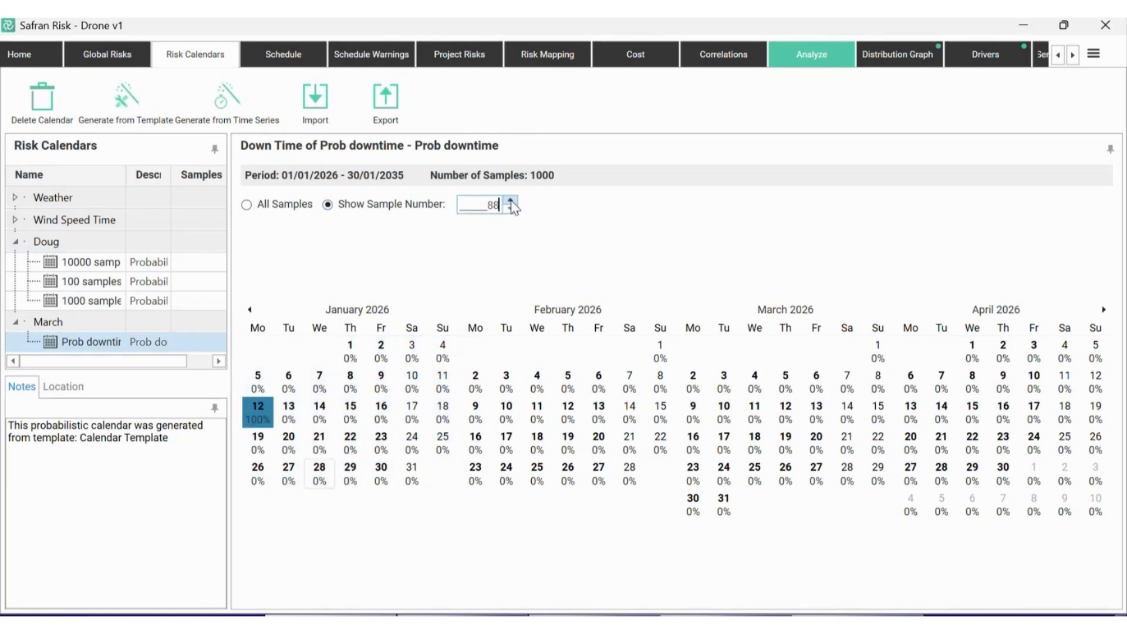
click(511, 201)
click(511, 201)
click(511, 202)
click(510, 201)
click(511, 202)
click(510, 202)
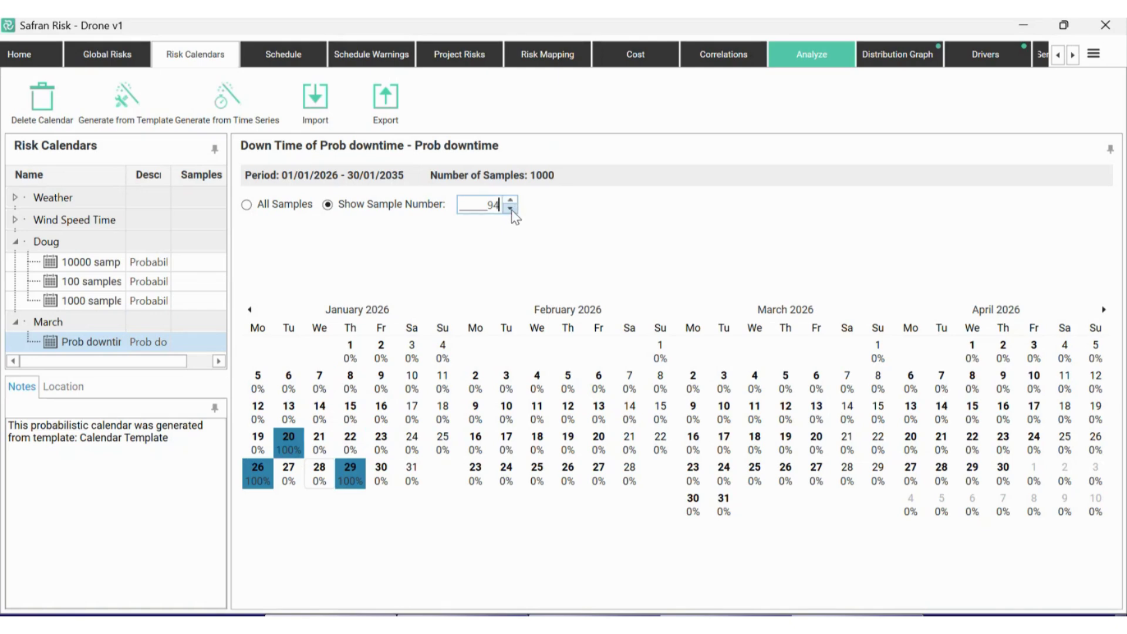
Step: Go back through the individual samples of the Prob downtime calendar to sample 87
click(511, 209)
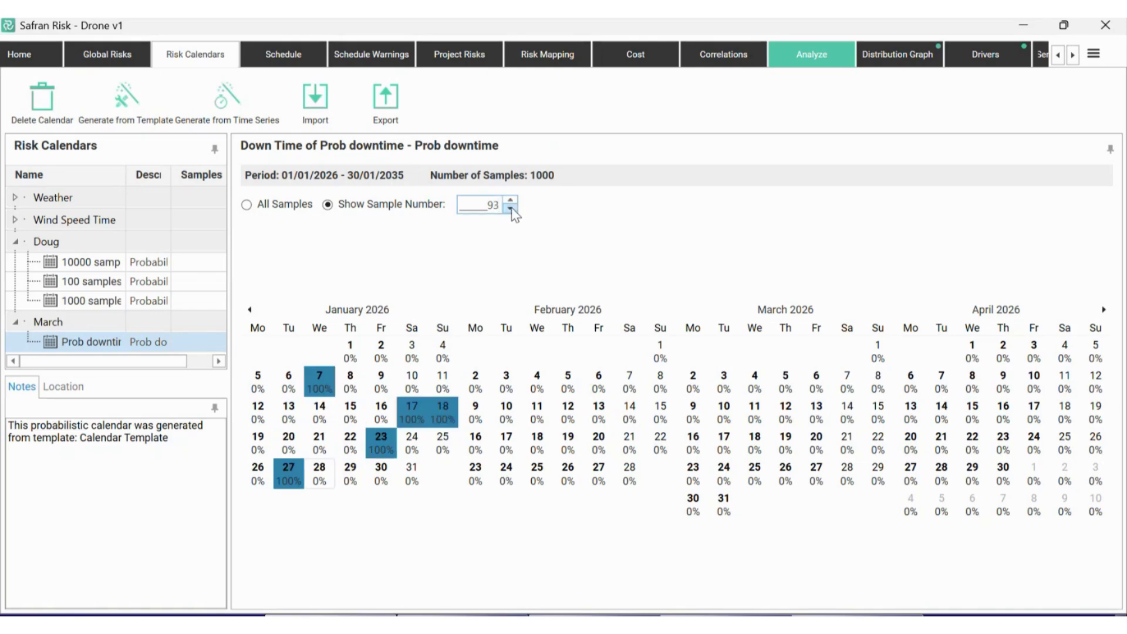
click(510, 209)
click(509, 209)
click(509, 208)
click(509, 209)
click(510, 209)
click(509, 209)
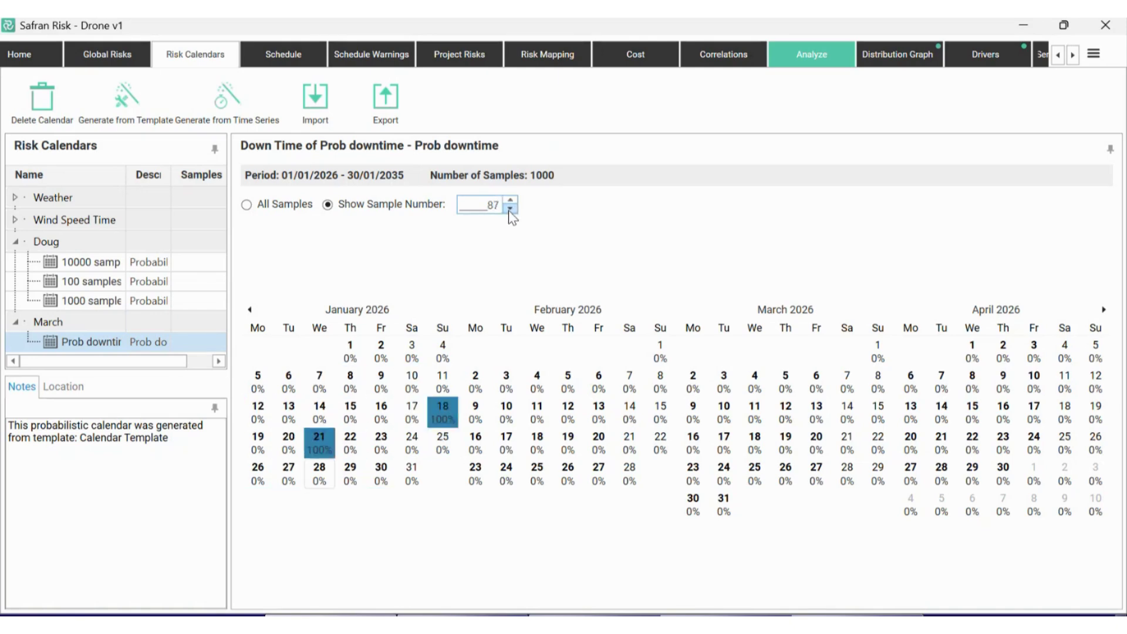
Step: Reopen the risk calendar template generator, display the Prob downtime template's properties and maximize the window
click(157, 102)
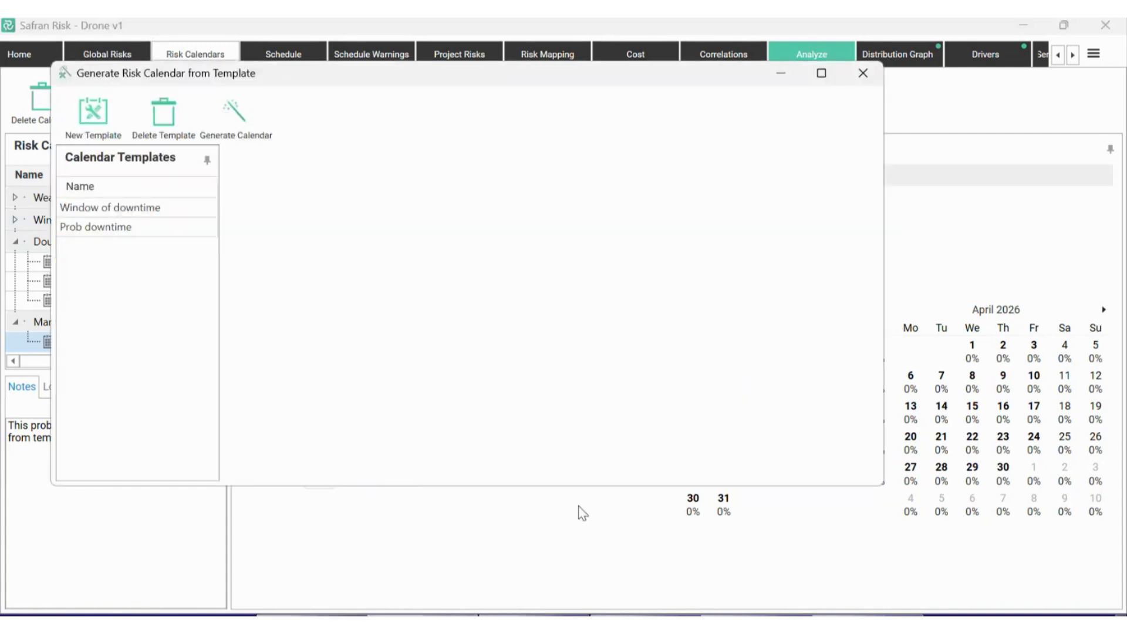
click(117, 226)
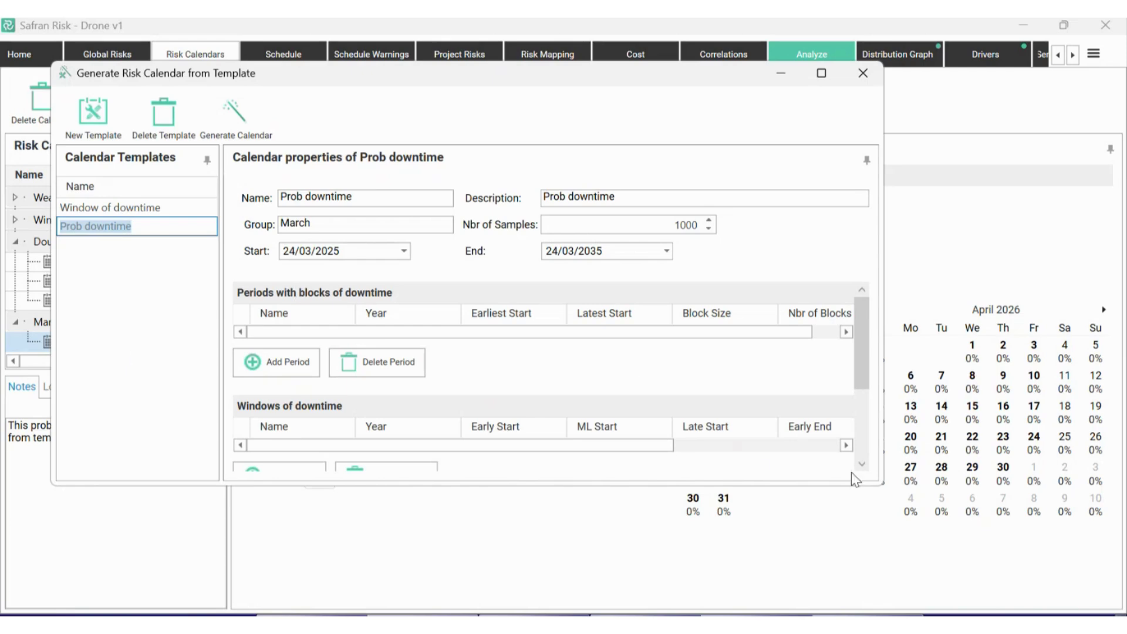
drag(884, 484, 952, 589)
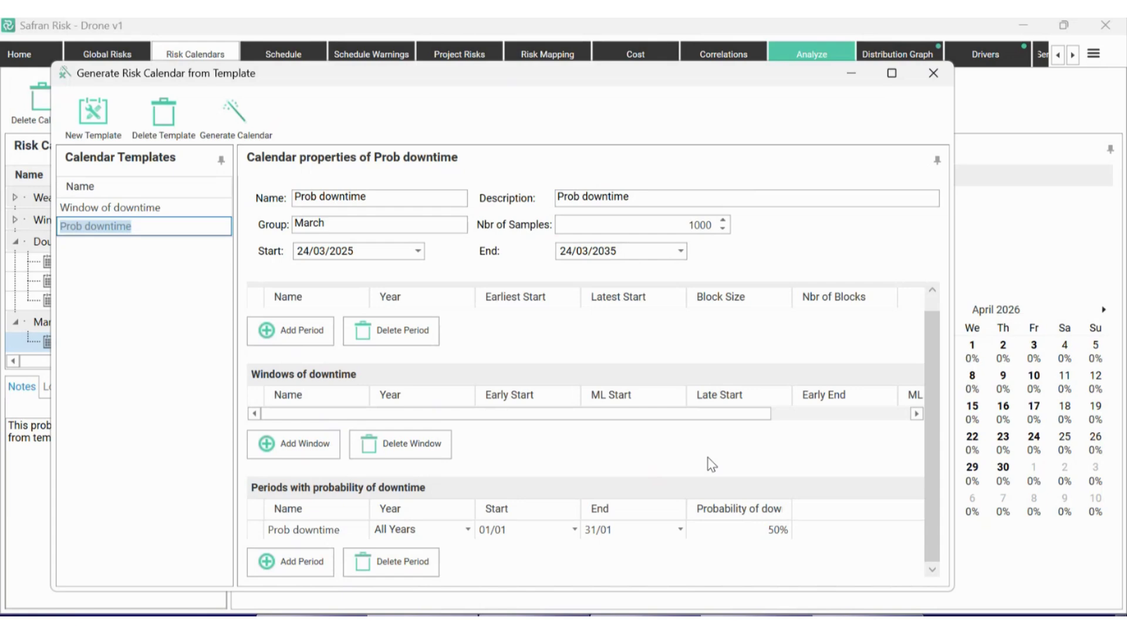
click(890, 73)
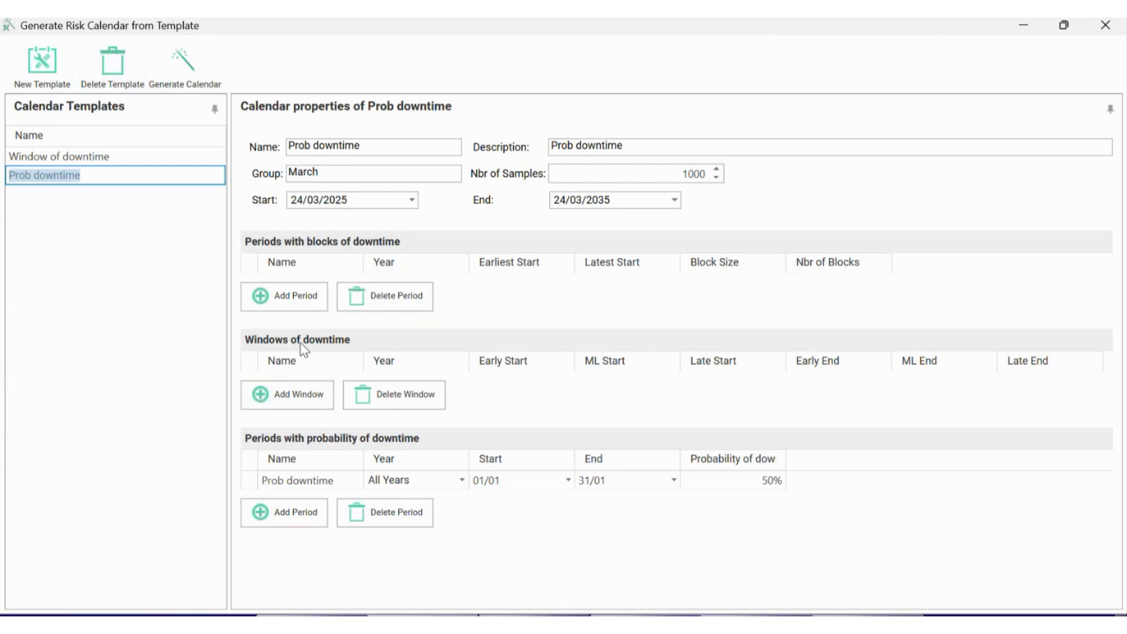
Step: Create a new calendar template and name it Window
click(47, 68)
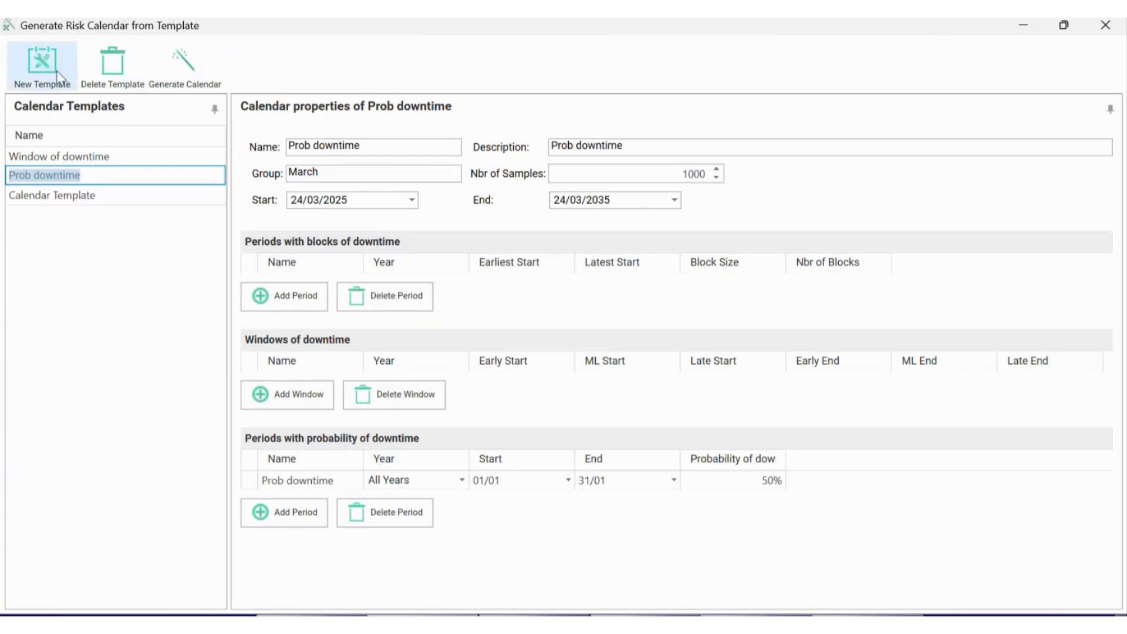
click(94, 200)
text(Window)
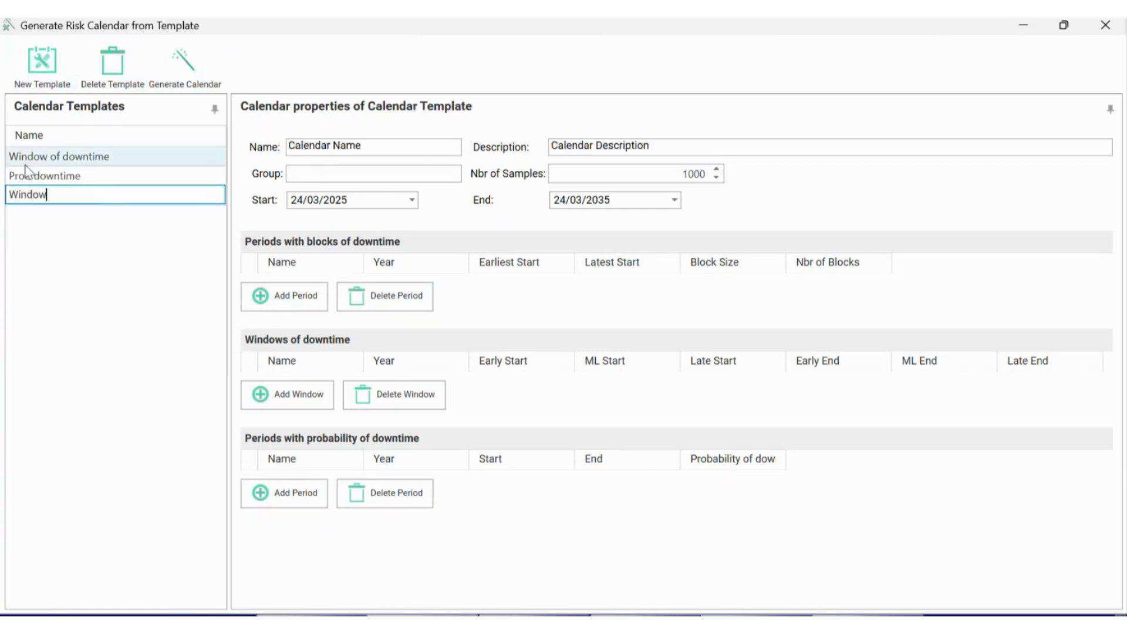
Step: Set the new template's calendar name and description to Window and its group to March
click(379, 150)
text(Windo)
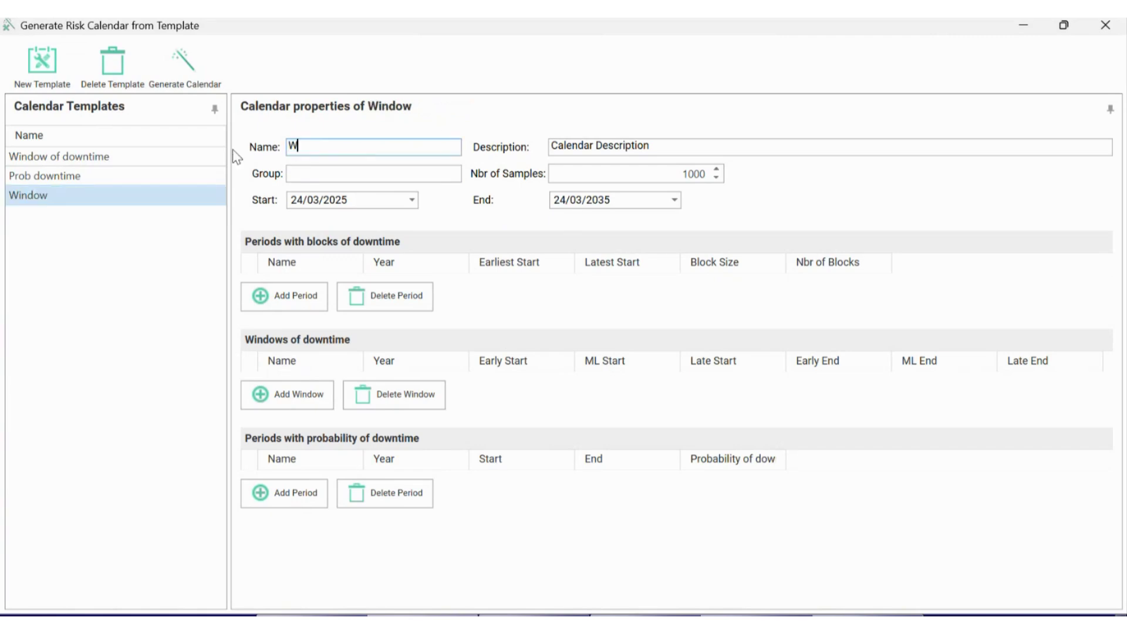
text(w)
key(Tab)
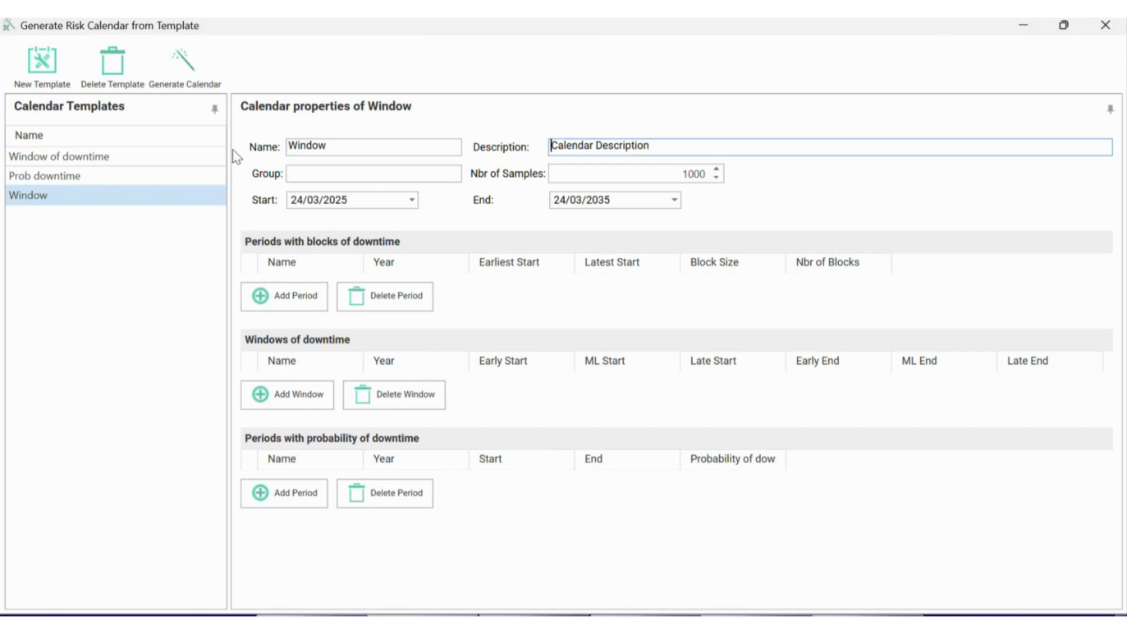
drag(674, 147, 602, 147)
key(ctrl+a)
text(Window)
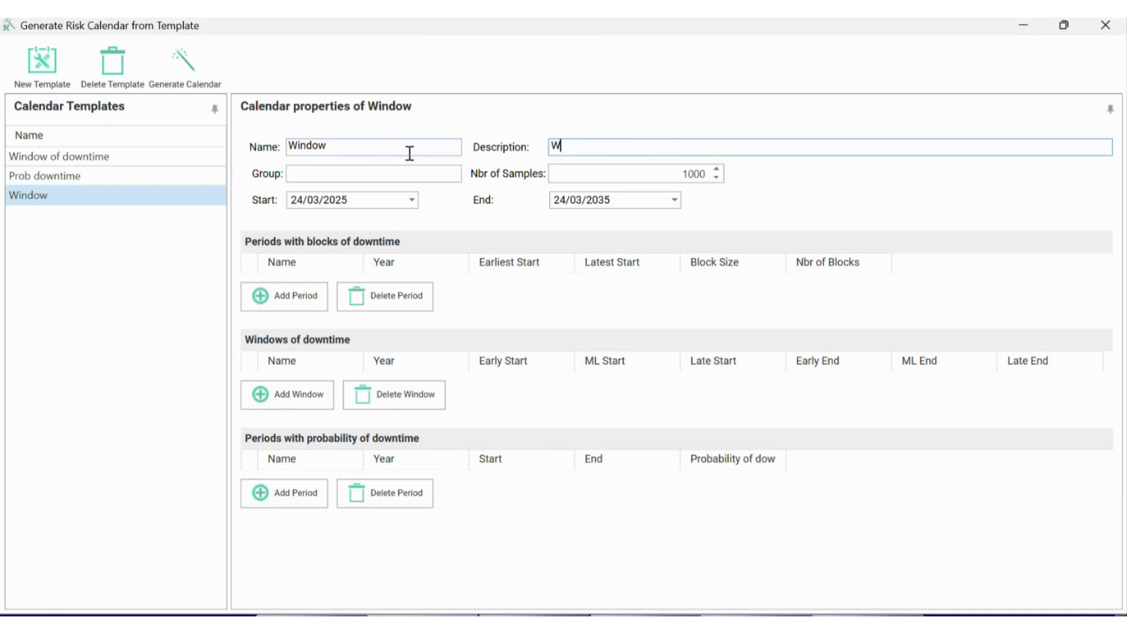
key(Tab)
text(March)
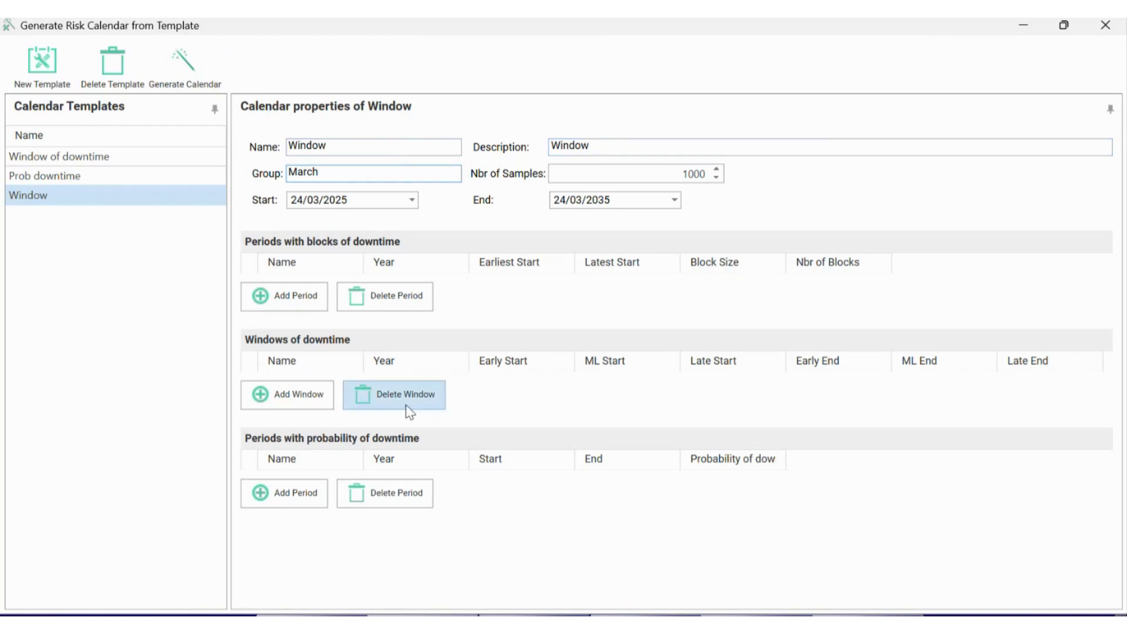
Step: Add a window of downtime named Window with ML Start 03/01 and Late Start 05/01
click(317, 400)
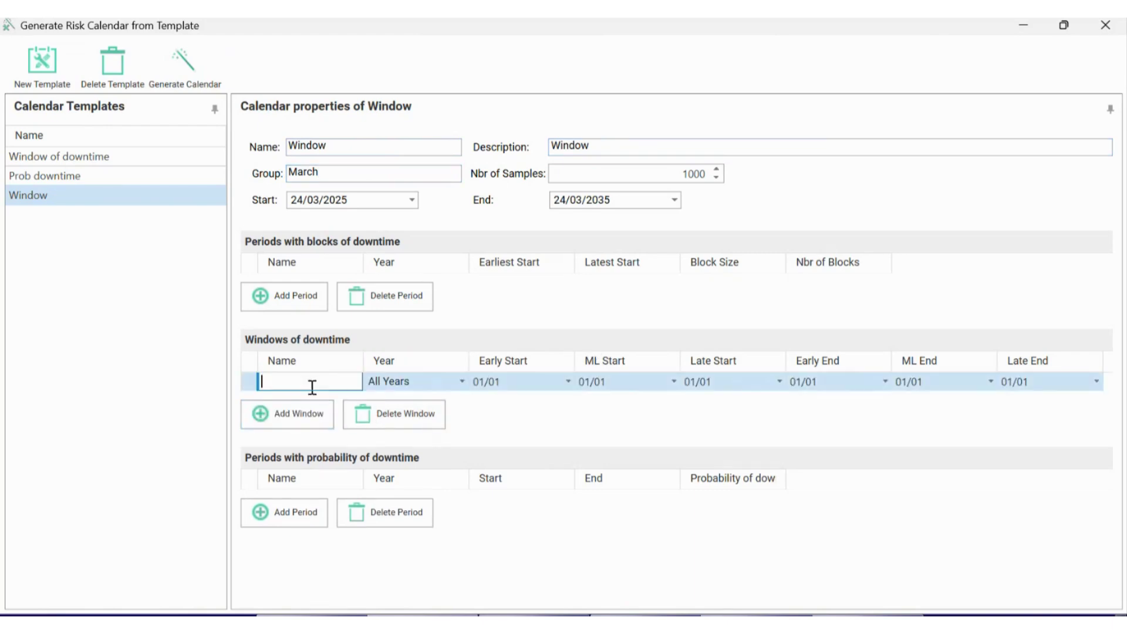
text(Window)
click(672, 381)
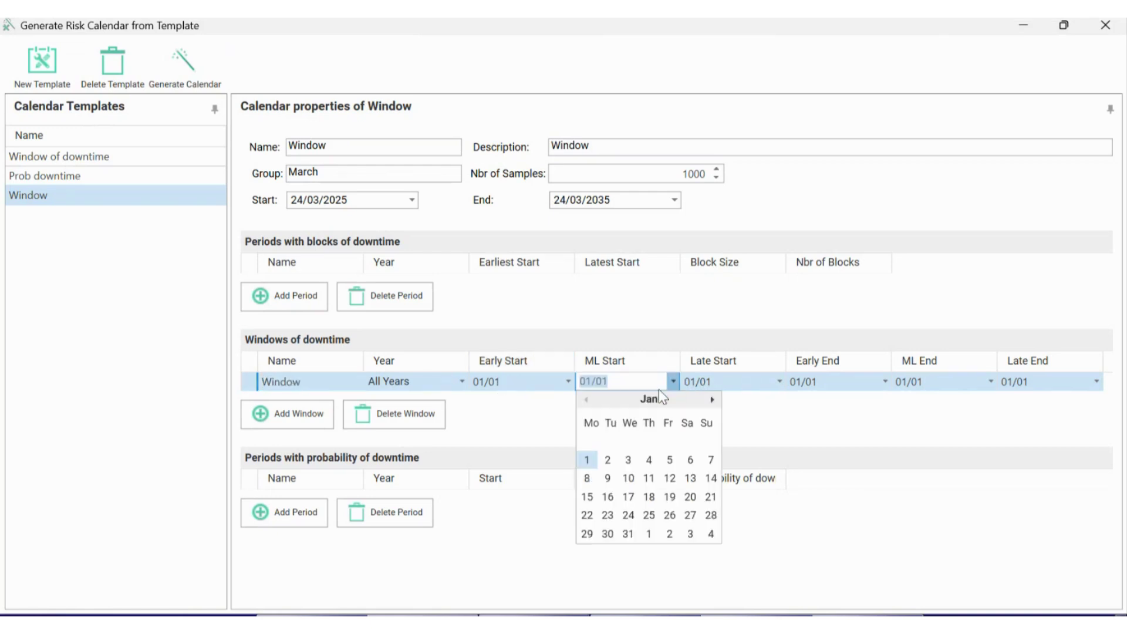
click(627, 460)
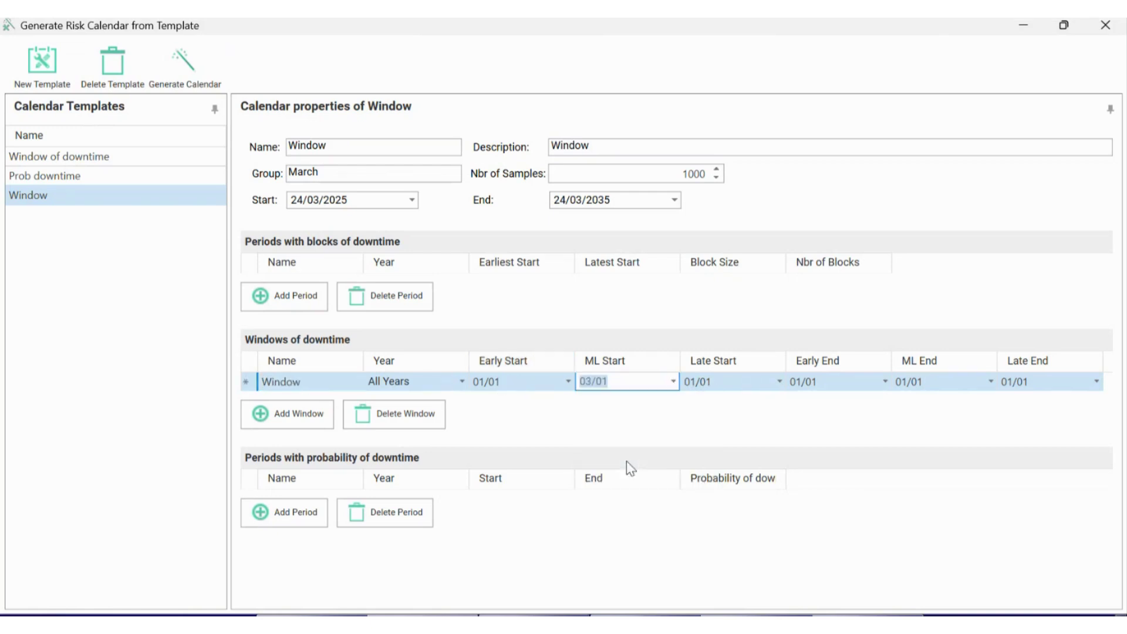
click(778, 382)
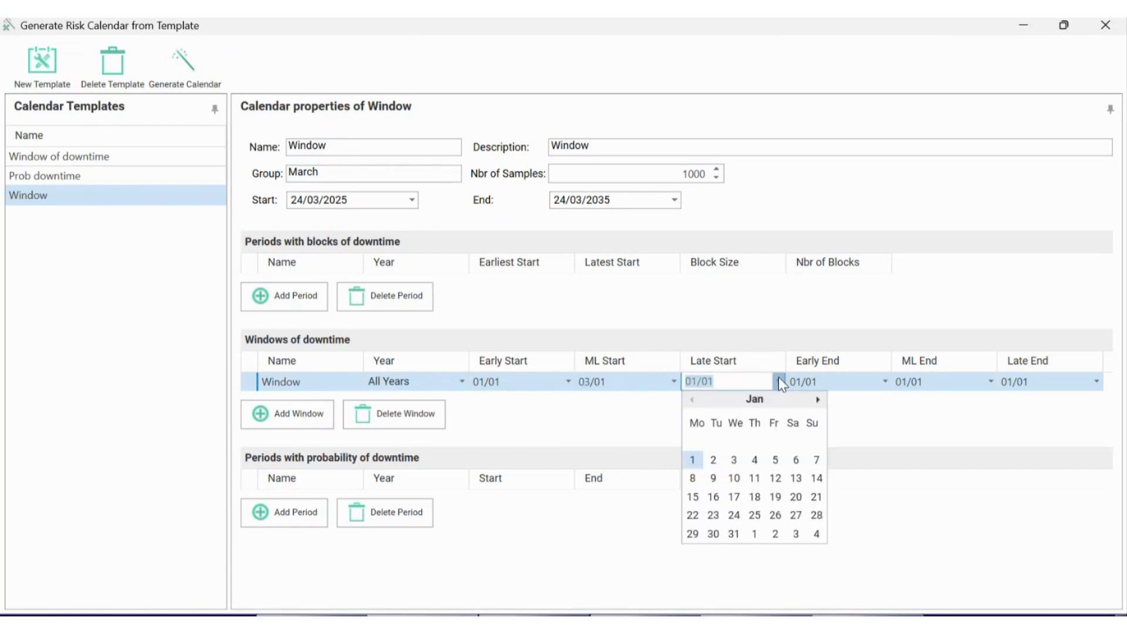
click(774, 459)
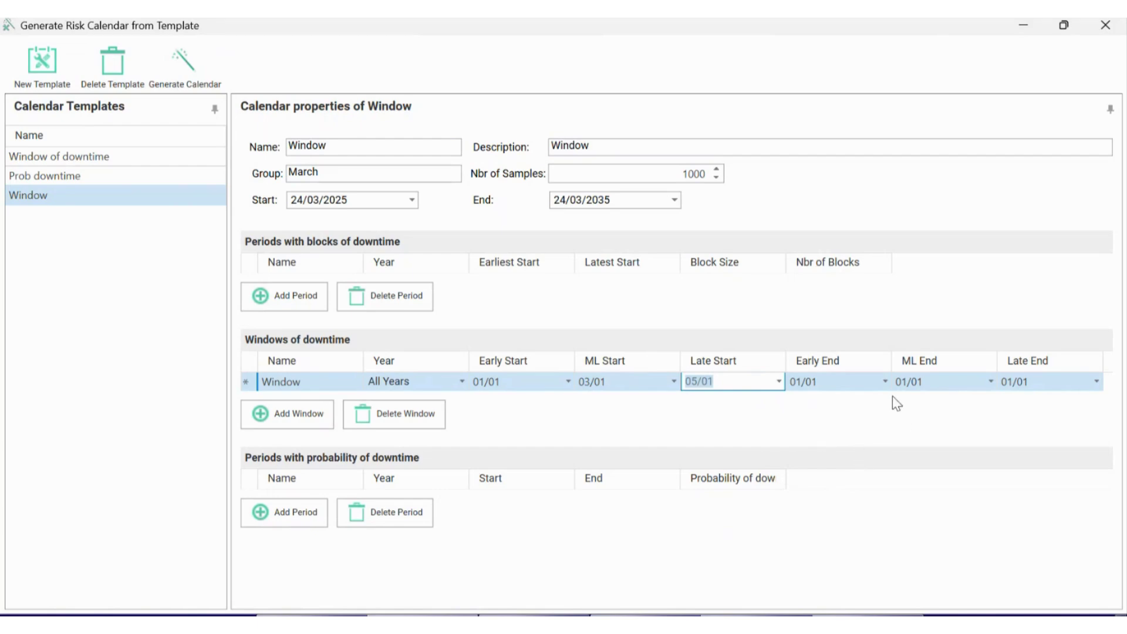
Step: Set the downtime window's Early End to 16/01, ML End to 19/01 and Late End to 25/01
click(883, 381)
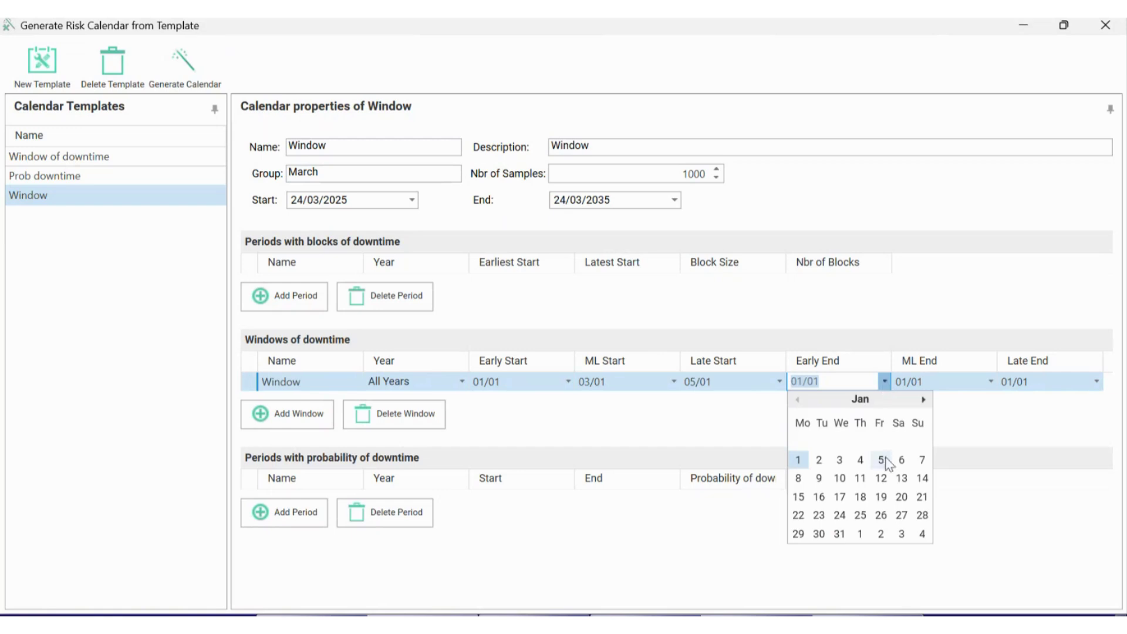
click(819, 496)
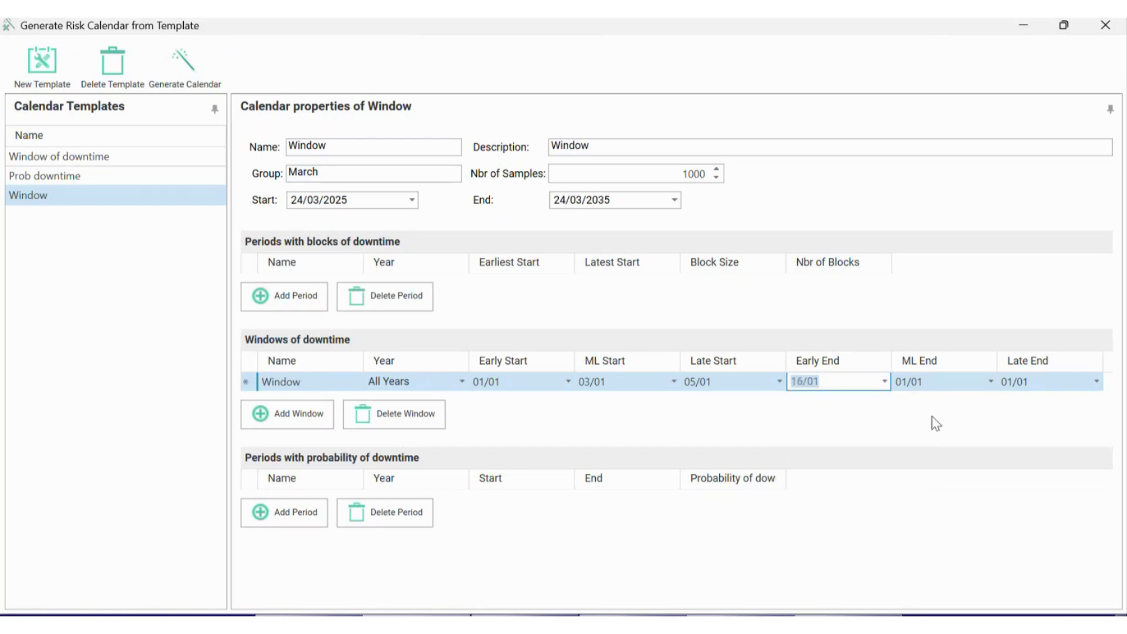
click(991, 381)
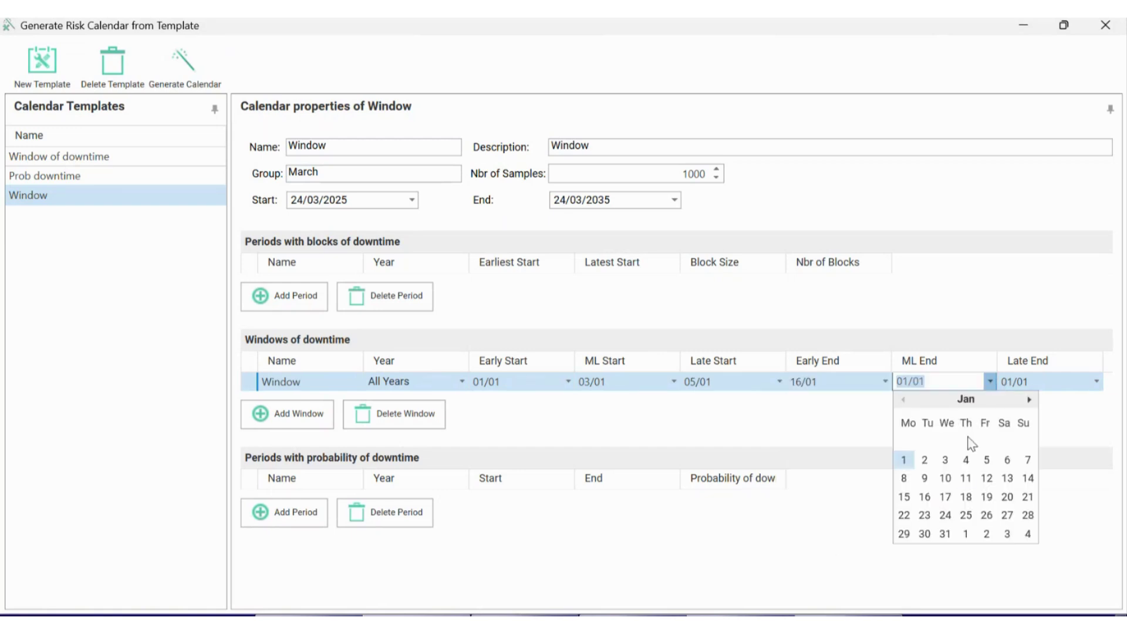
click(991, 497)
click(1096, 382)
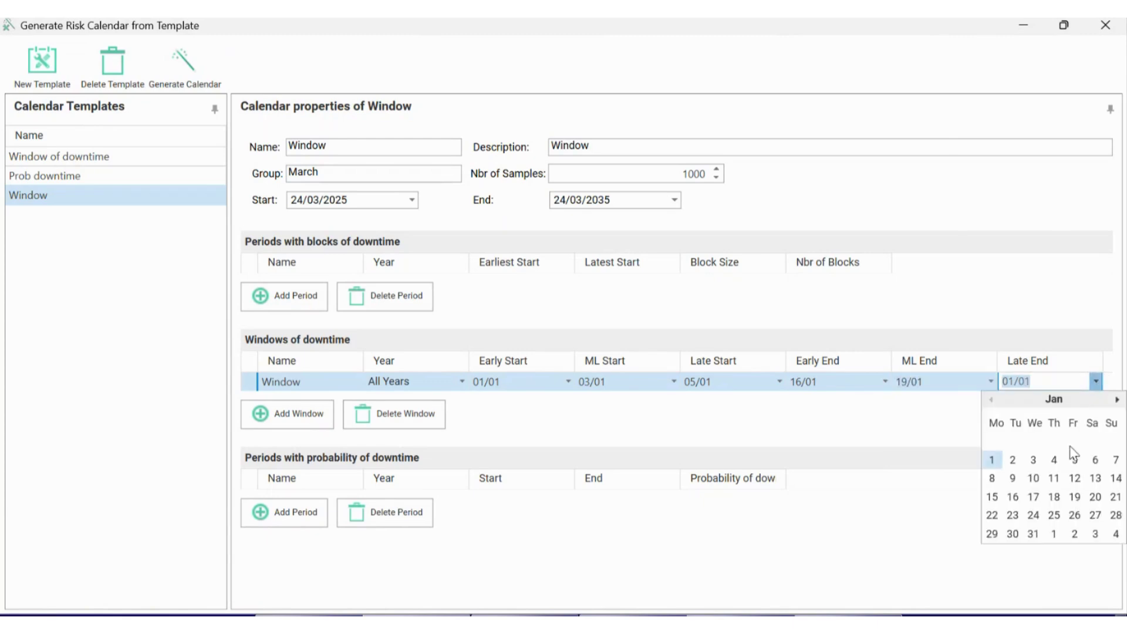
click(1054, 515)
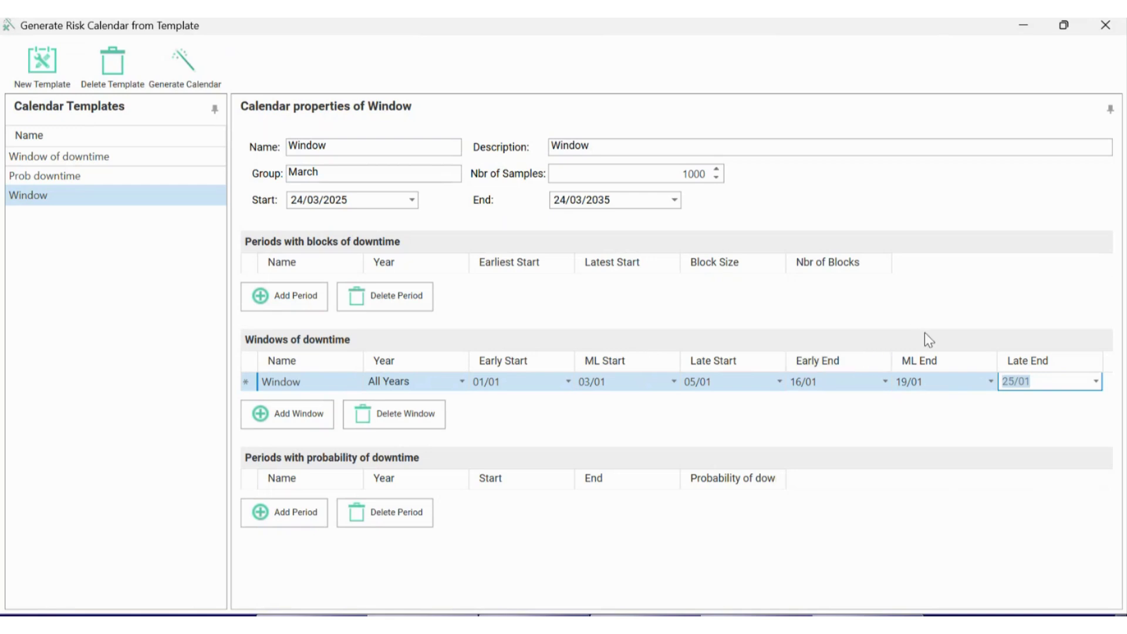
Step: Generate the calendar from the Window template and display its March group result for all samples
click(189, 68)
click(1105, 24)
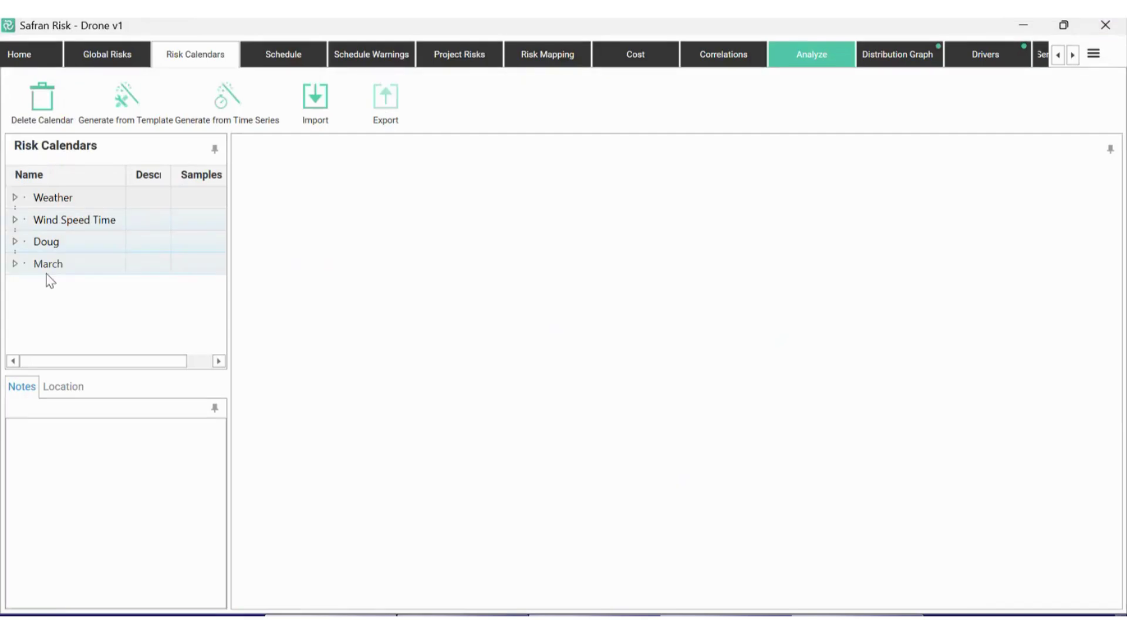
click(15, 263)
click(82, 303)
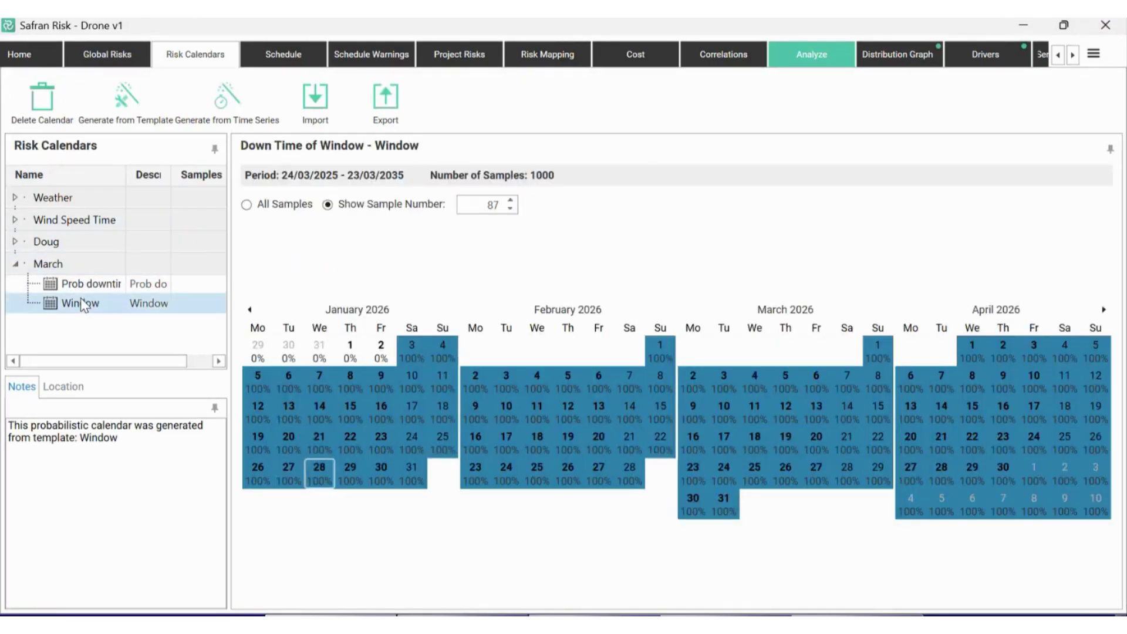
click(246, 205)
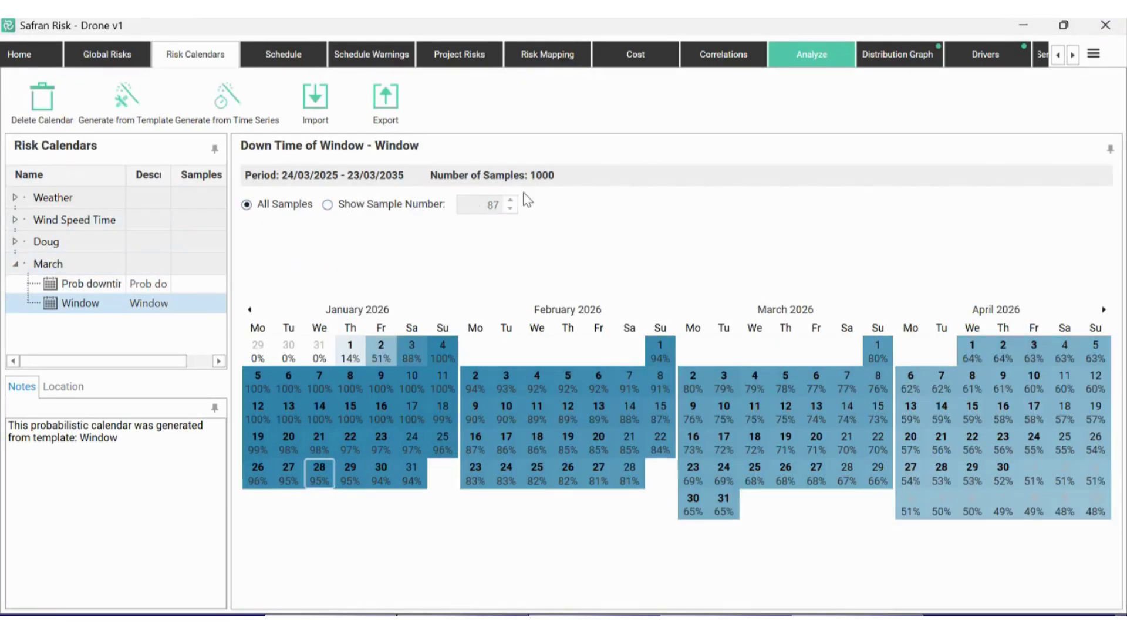
Step: Show single samples instead of all, compare the two March calendars, and step the Prob downtime calendar up to sample 94
click(329, 204)
click(94, 284)
click(83, 304)
click(130, 284)
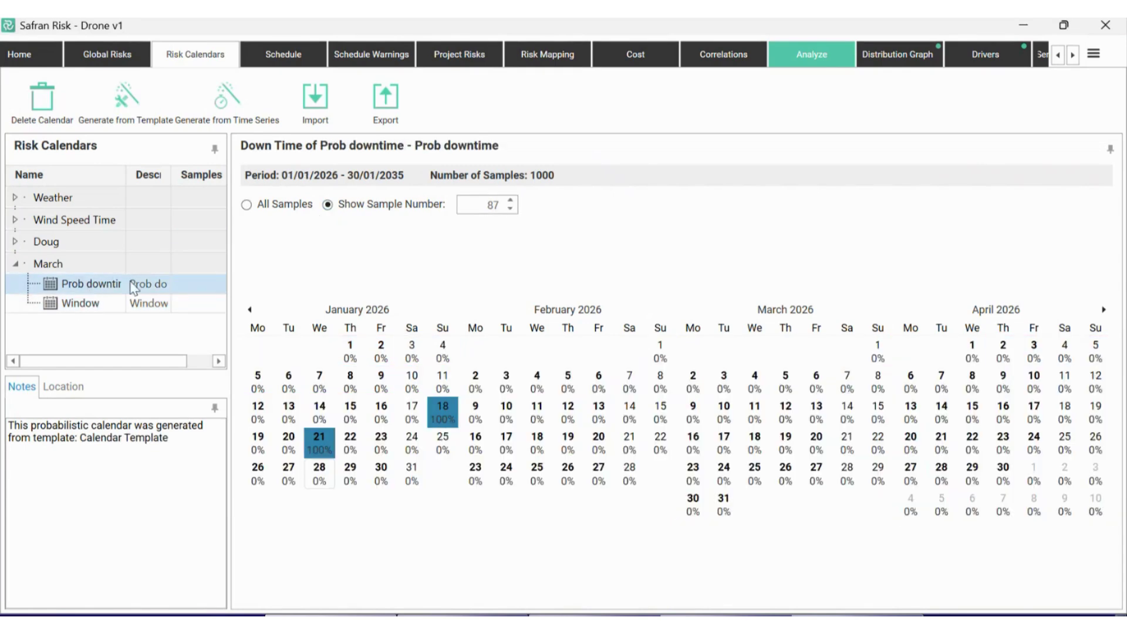
click(510, 200)
click(510, 200)
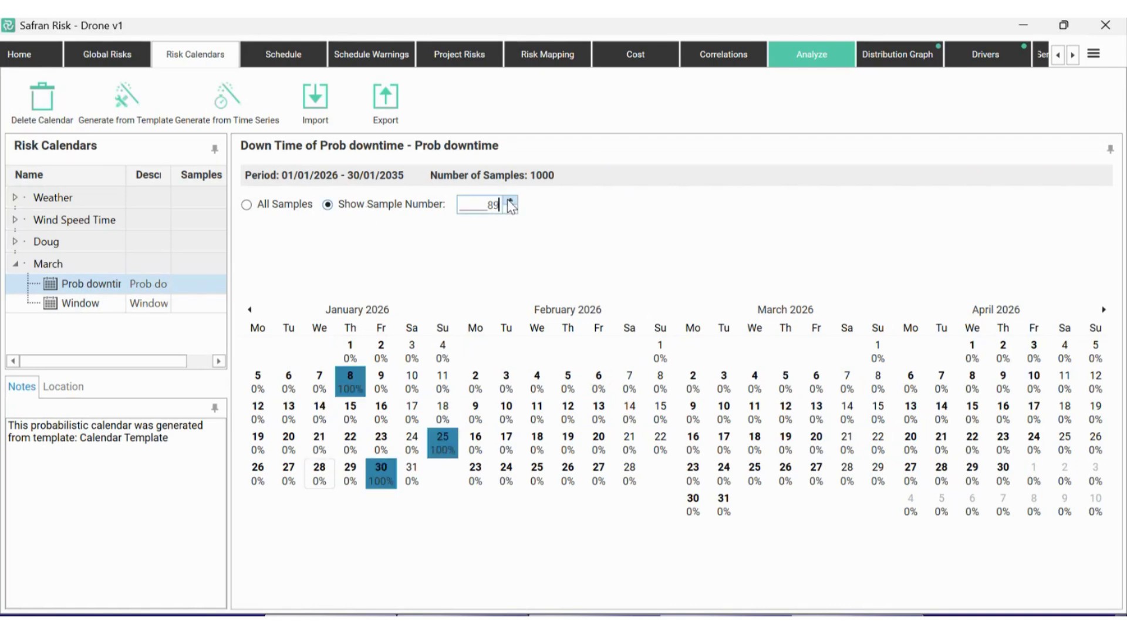
click(510, 201)
click(510, 200)
click(510, 200)
click(510, 201)
click(510, 201)
Step: Examine the Window calendar's downtime across all samples in mid-2026 and expand the Doug and Wind Speed Time groups
click(82, 303)
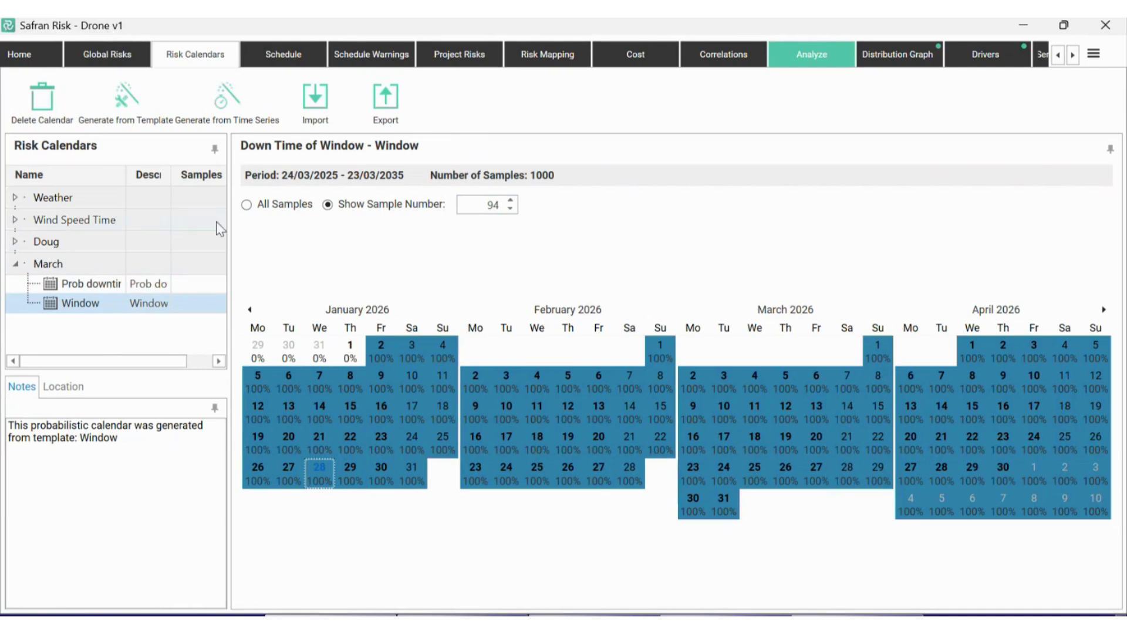
click(247, 205)
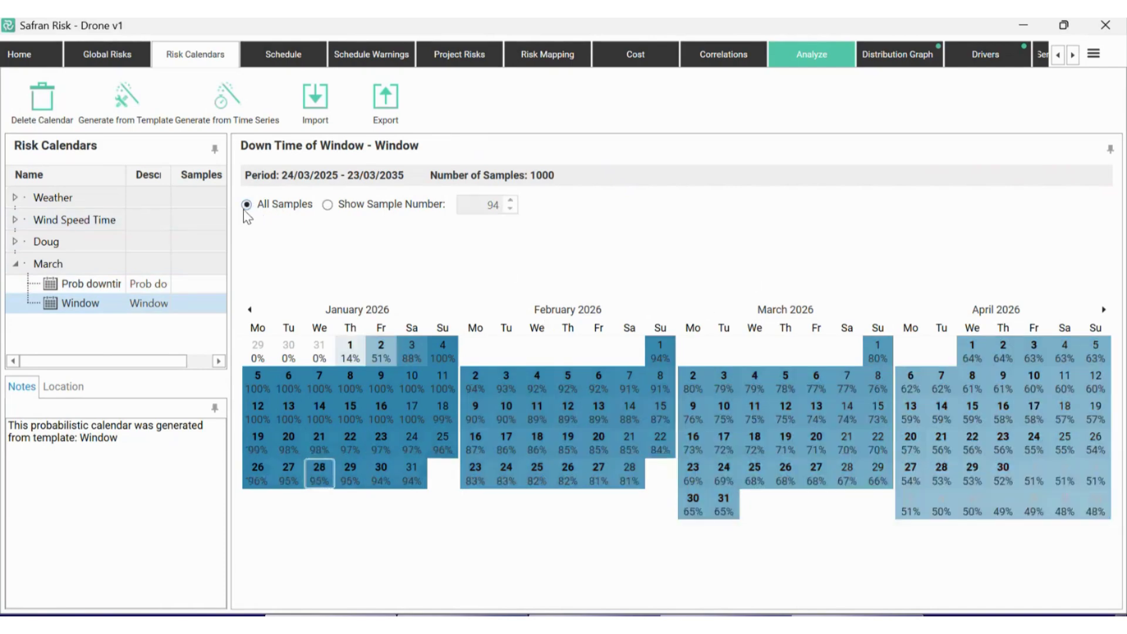
click(1103, 309)
click(1103, 310)
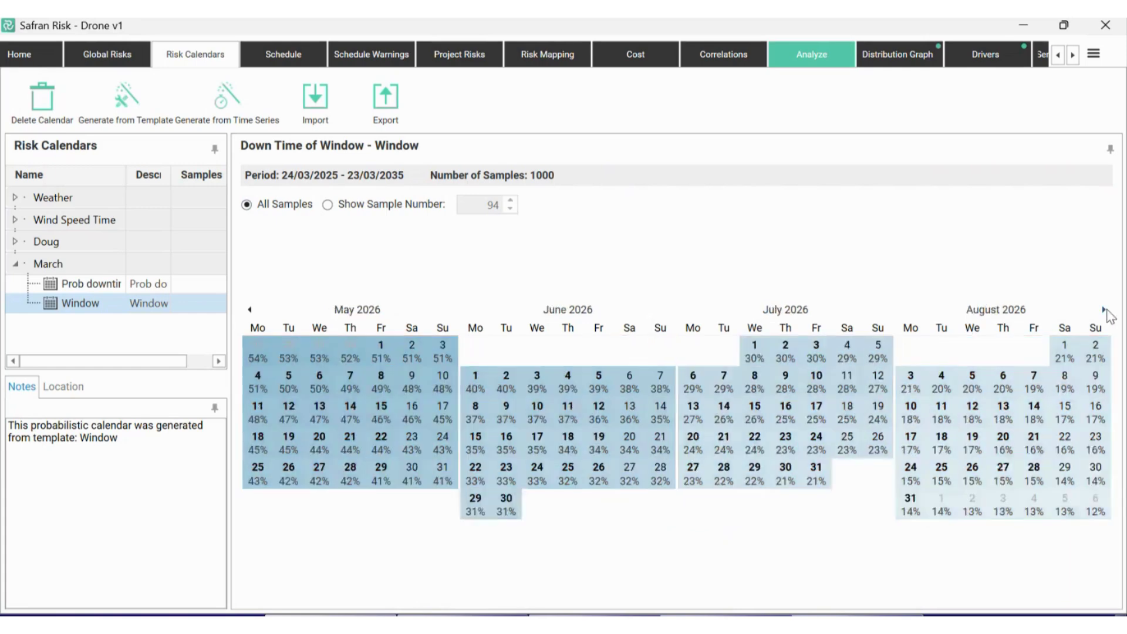
click(1103, 309)
click(14, 242)
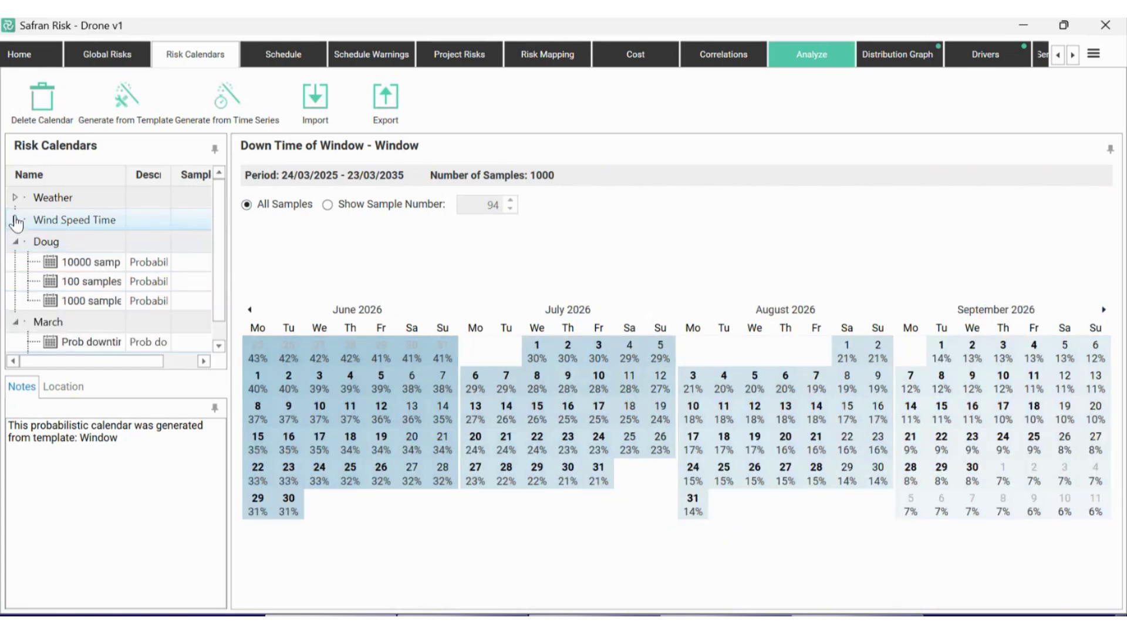
click(15, 219)
click(247, 310)
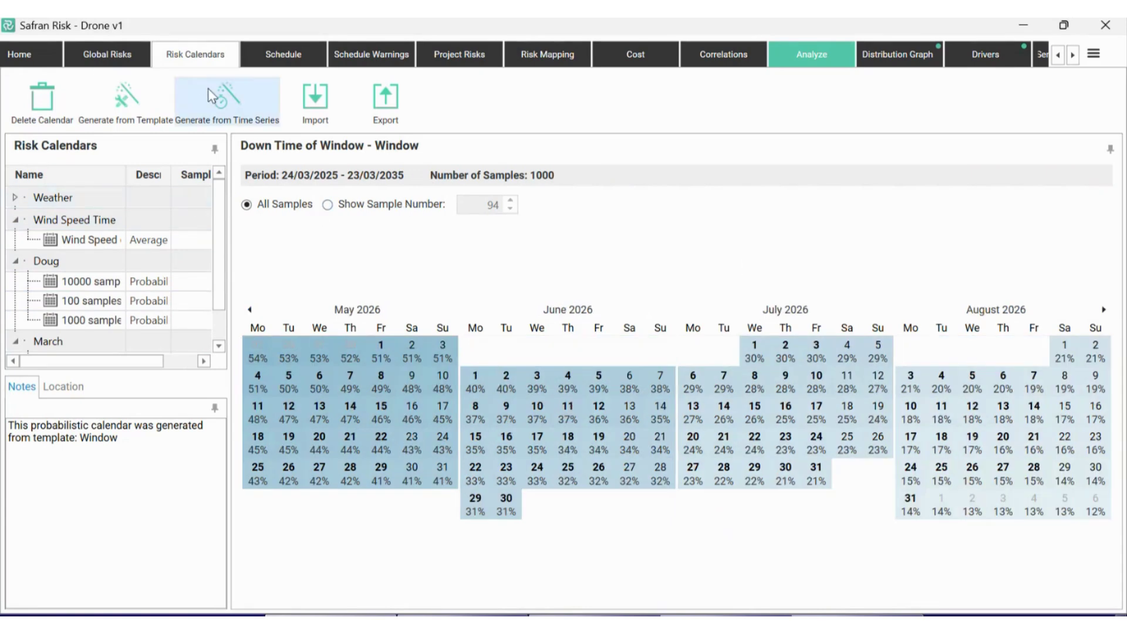
Step: Generate a risk calendar from the existing Window of downtime template
click(128, 106)
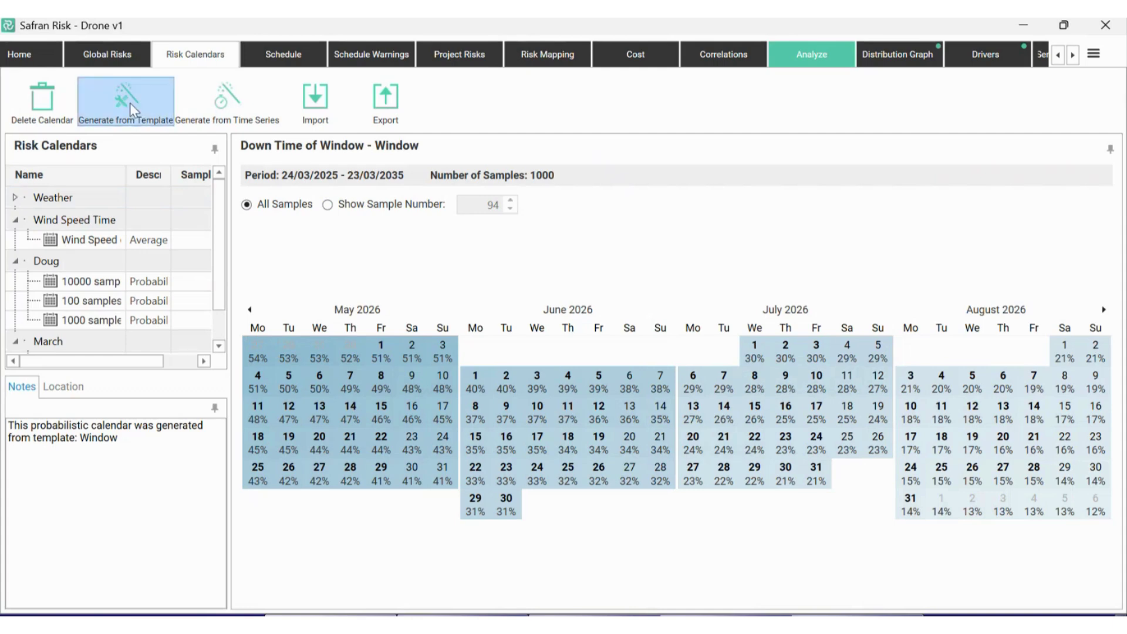
click(123, 269)
click(130, 249)
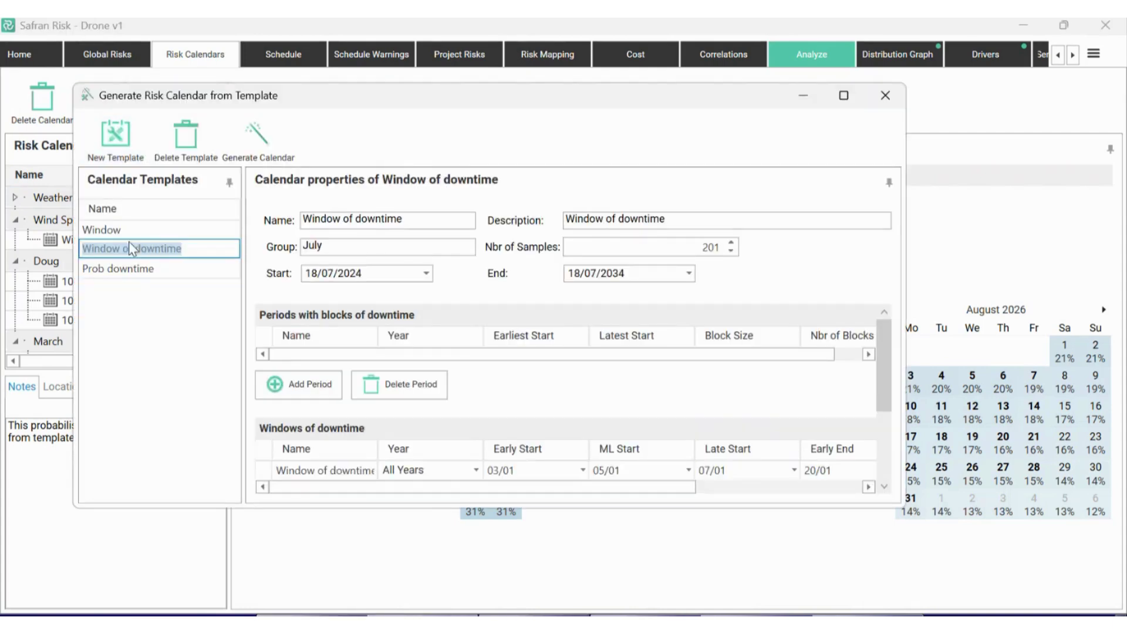
click(130, 229)
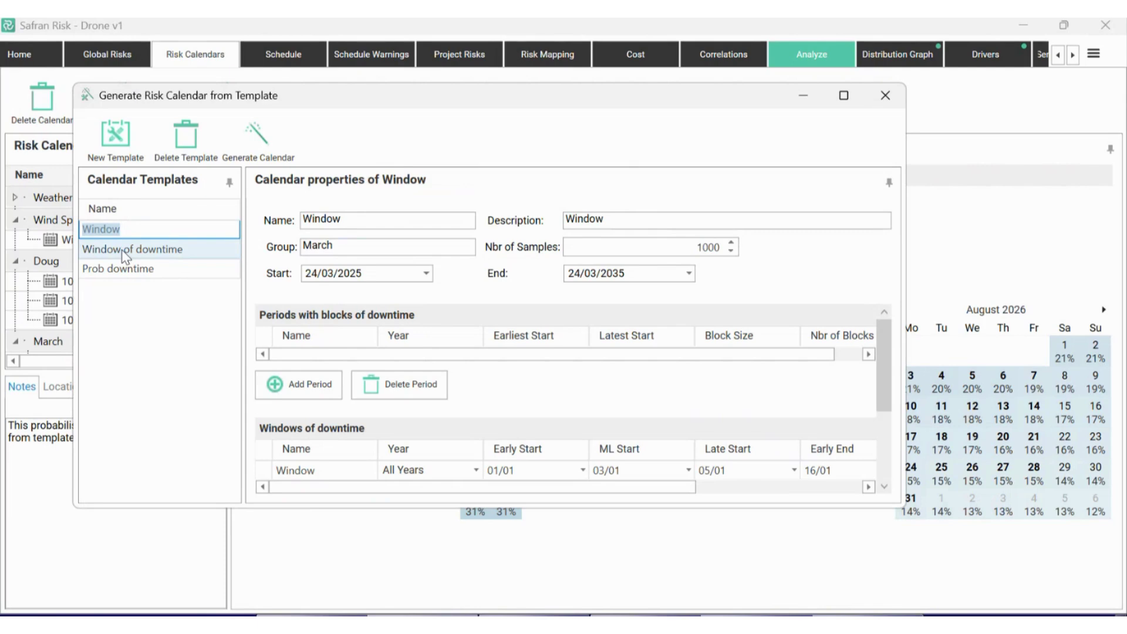
click(127, 249)
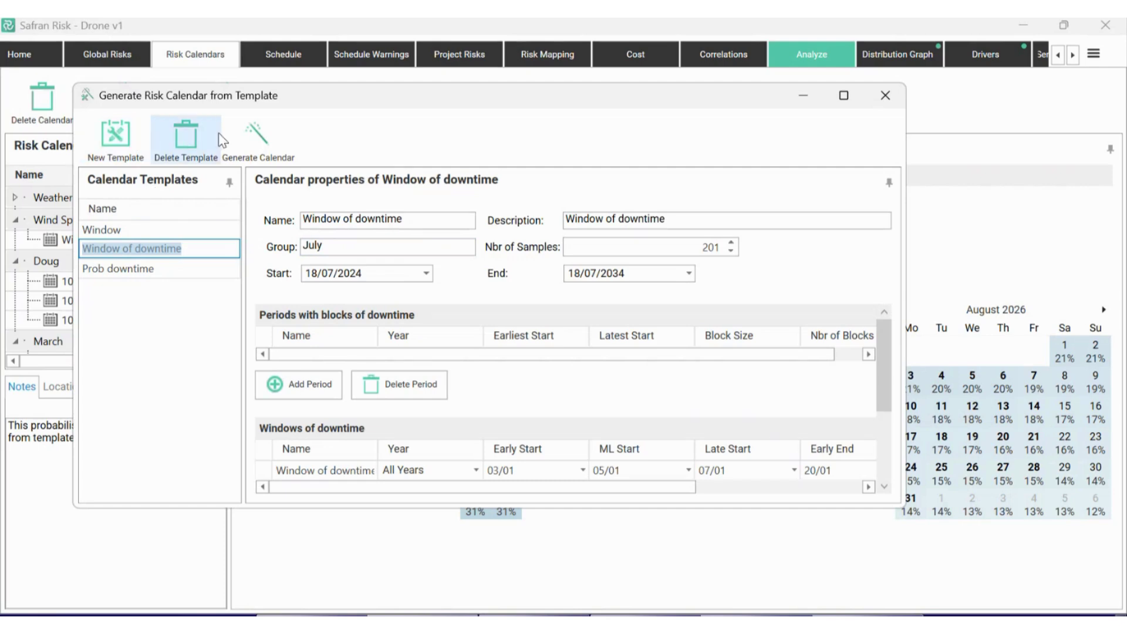
click(284, 155)
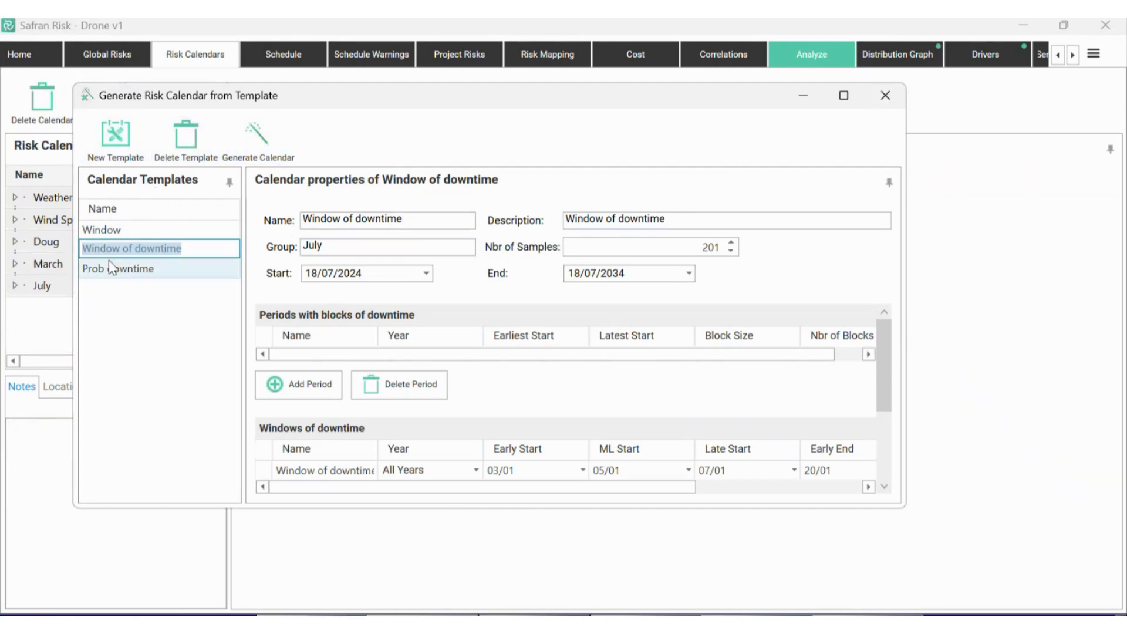
Step: Display the Window of downtime calendar from the July group, starting at January 2026
click(885, 95)
click(16, 285)
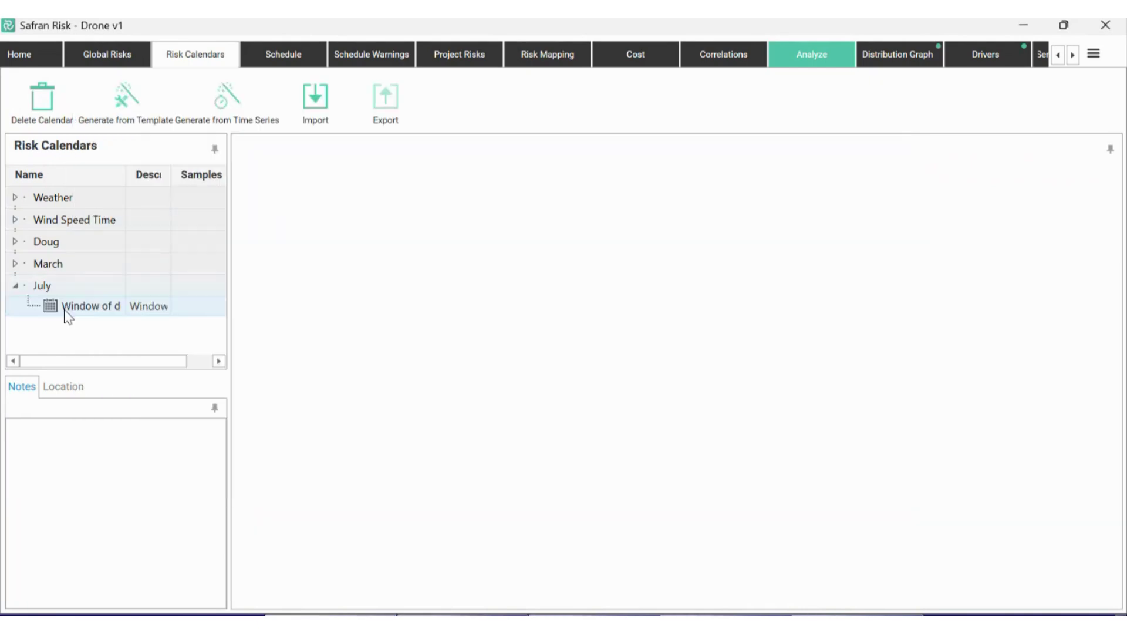
click(67, 306)
click(250, 309)
click(250, 309)
click(250, 309)
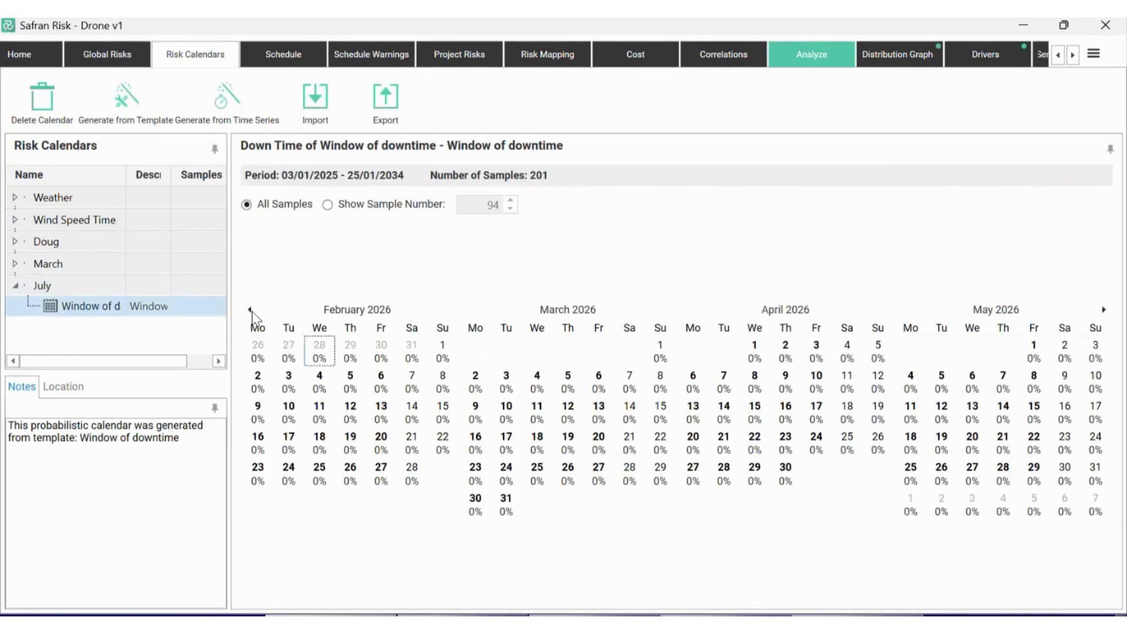
click(249, 310)
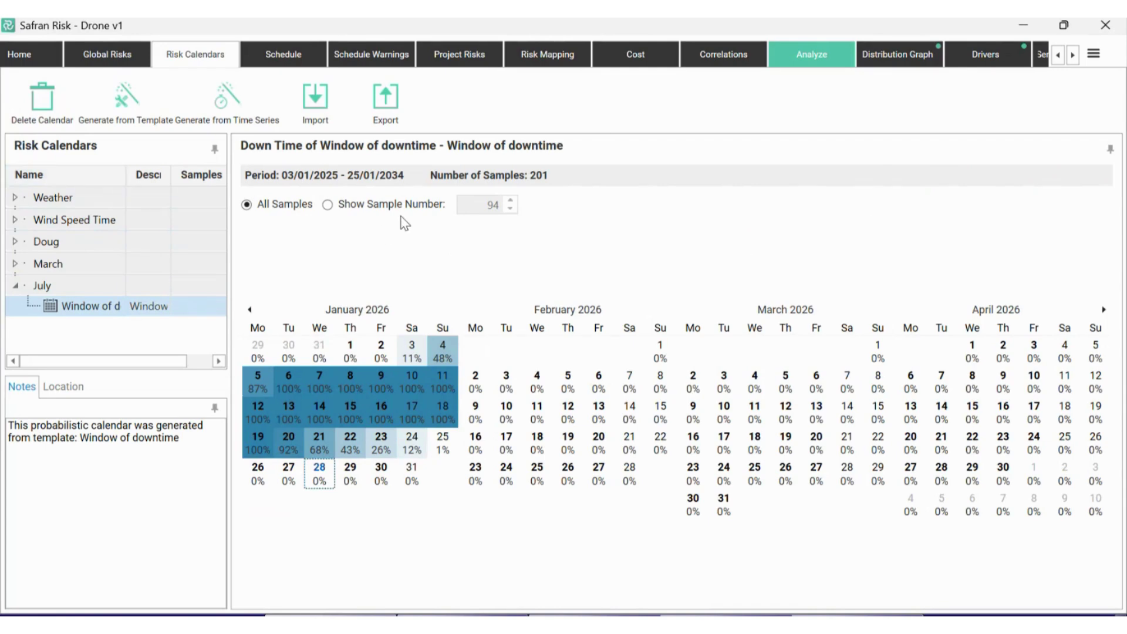
Step: Step through the Window of downtime calendar's individual samples down to number 44, and return to the view of all samples
click(329, 207)
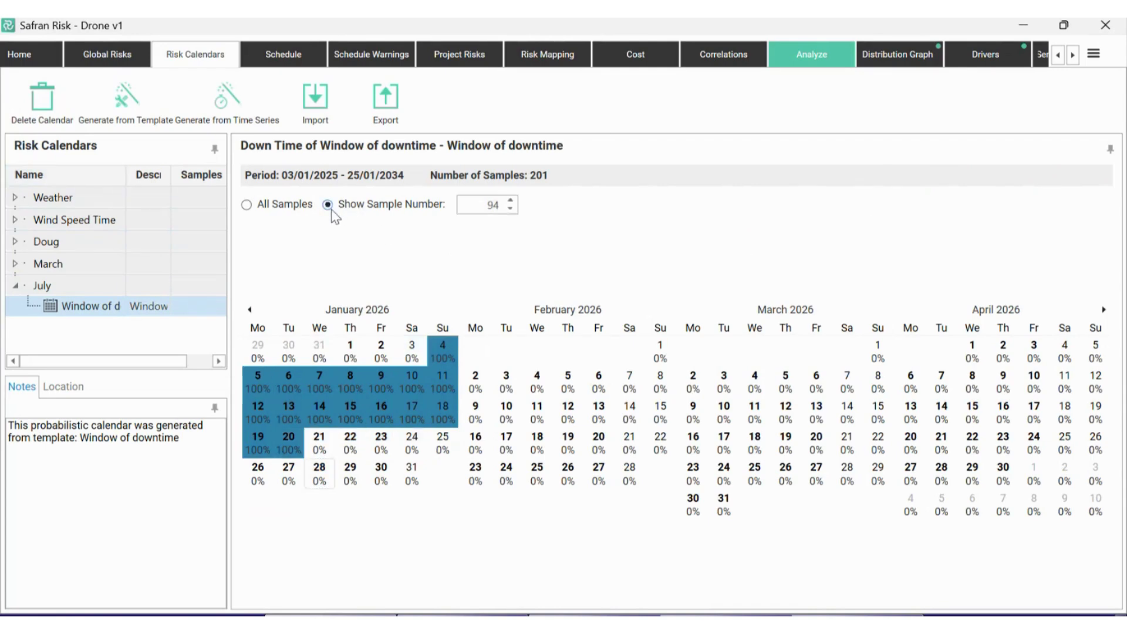
click(510, 210)
click(511, 210)
click(510, 210)
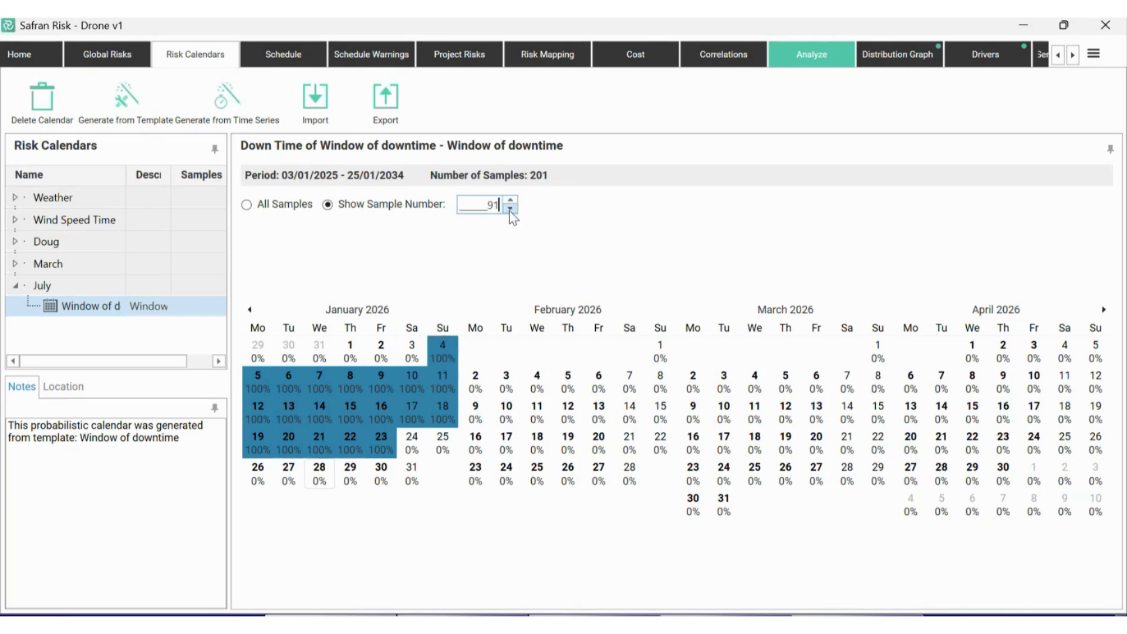
click(510, 211)
click(510, 210)
click(510, 210)
click(510, 210)
click(510, 210)
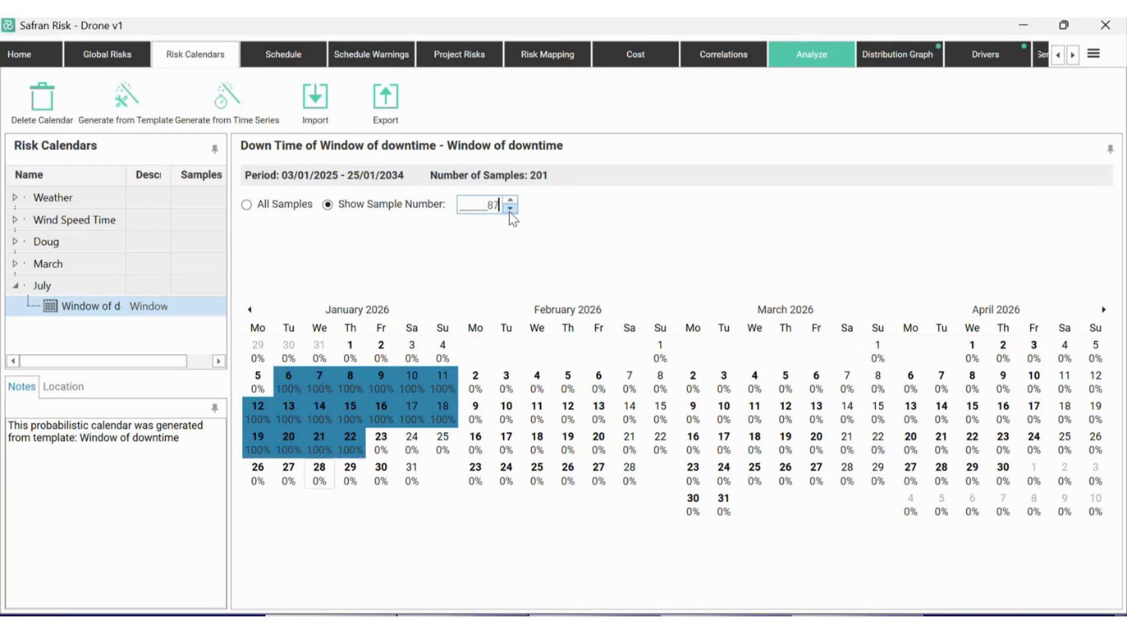
click(510, 209)
click(510, 210)
click(510, 209)
click(509, 209)
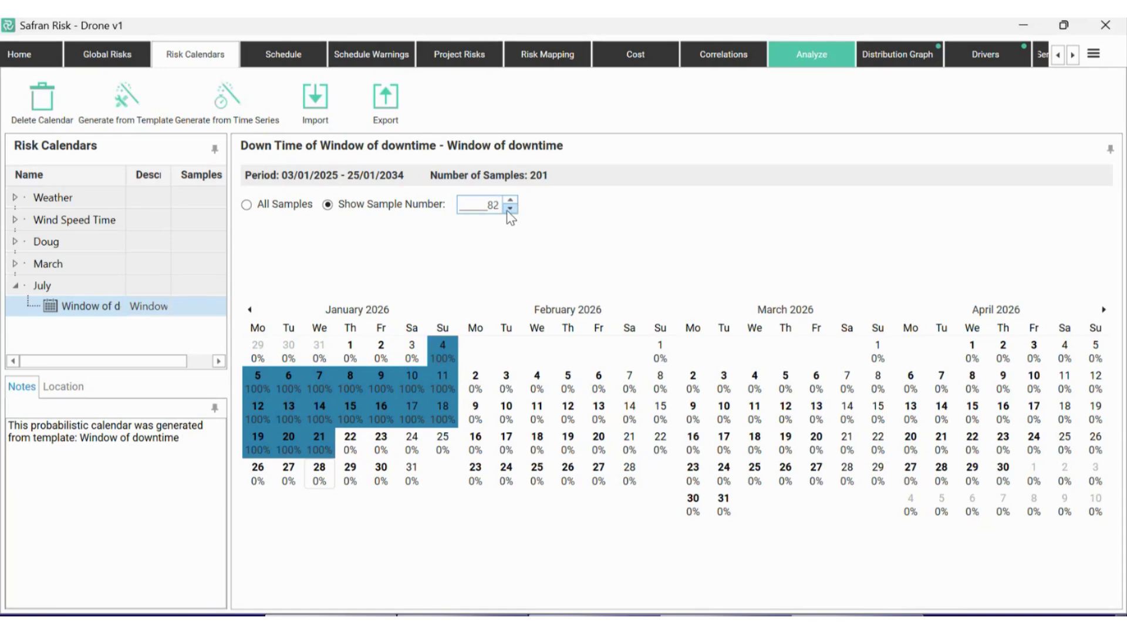
click(509, 209)
click(510, 209)
click(510, 209)
click(510, 209)
click(510, 209)
click(510, 209)
click(510, 209)
click(510, 208)
click(509, 210)
click(509, 209)
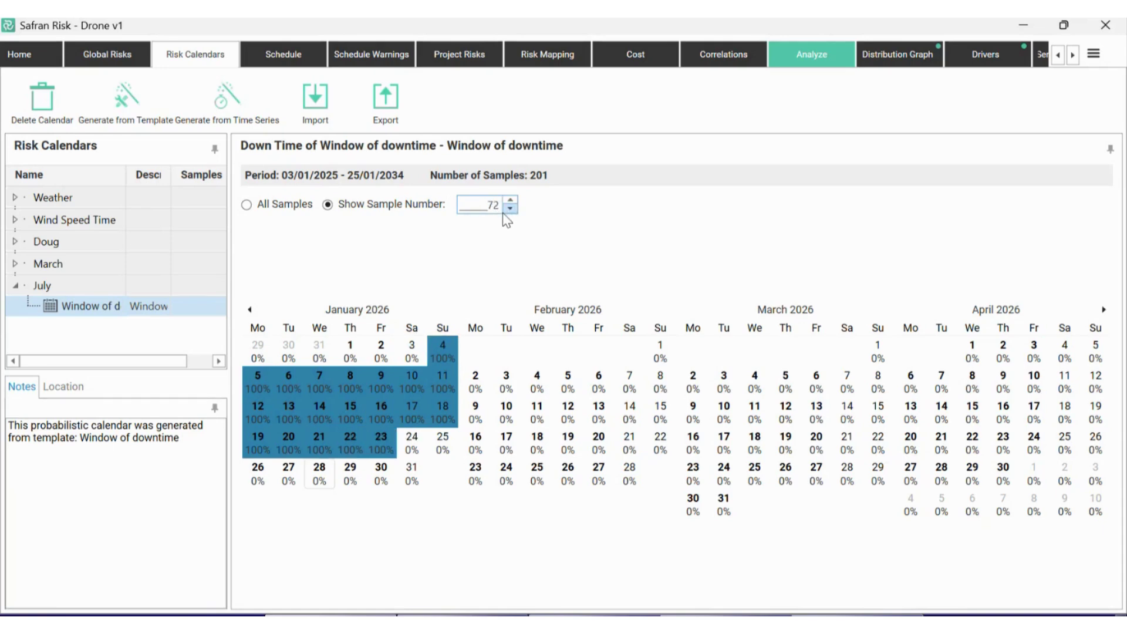
click(509, 210)
click(509, 209)
click(509, 210)
click(509, 209)
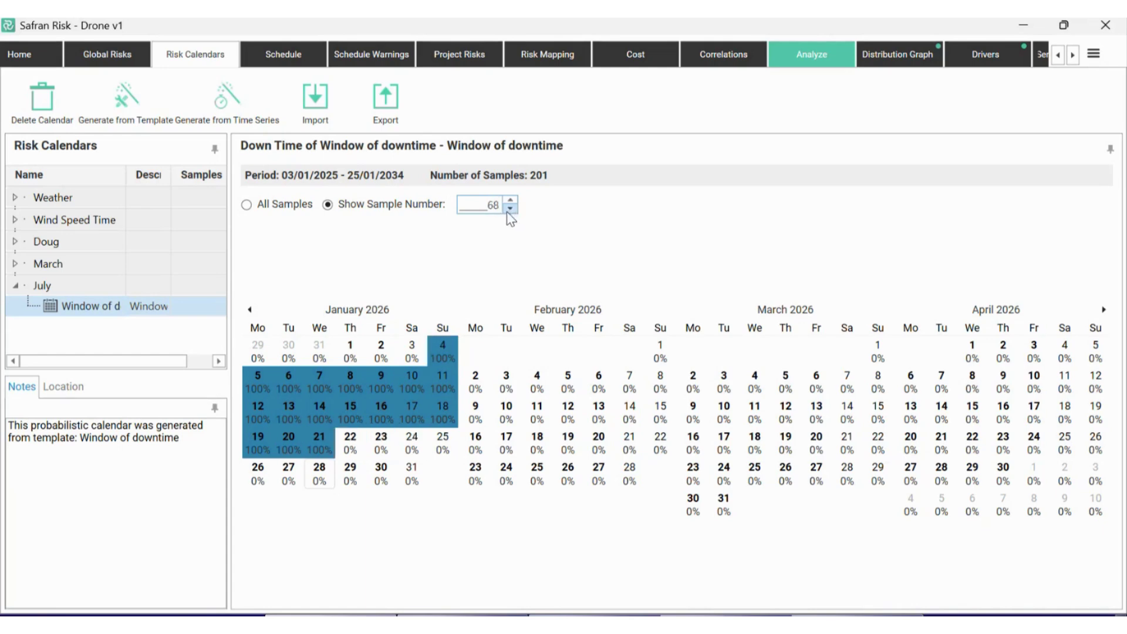
click(509, 209)
click(509, 210)
click(509, 209)
click(509, 210)
click(509, 209)
click(509, 209)
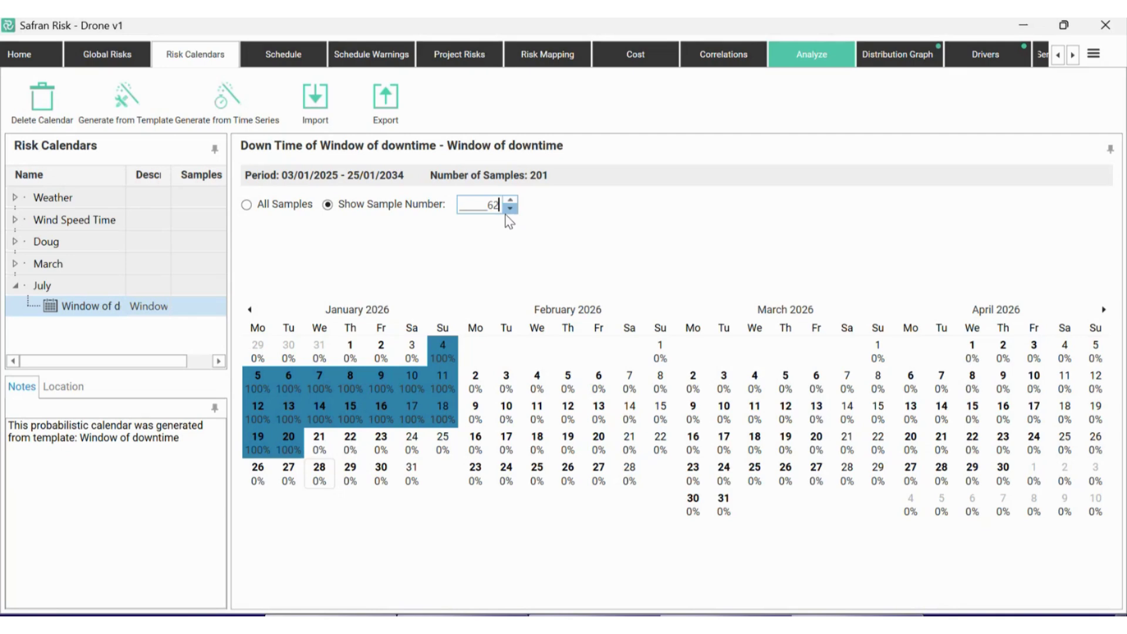
click(509, 210)
click(508, 211)
click(508, 210)
click(510, 209)
click(510, 209)
click(510, 209)
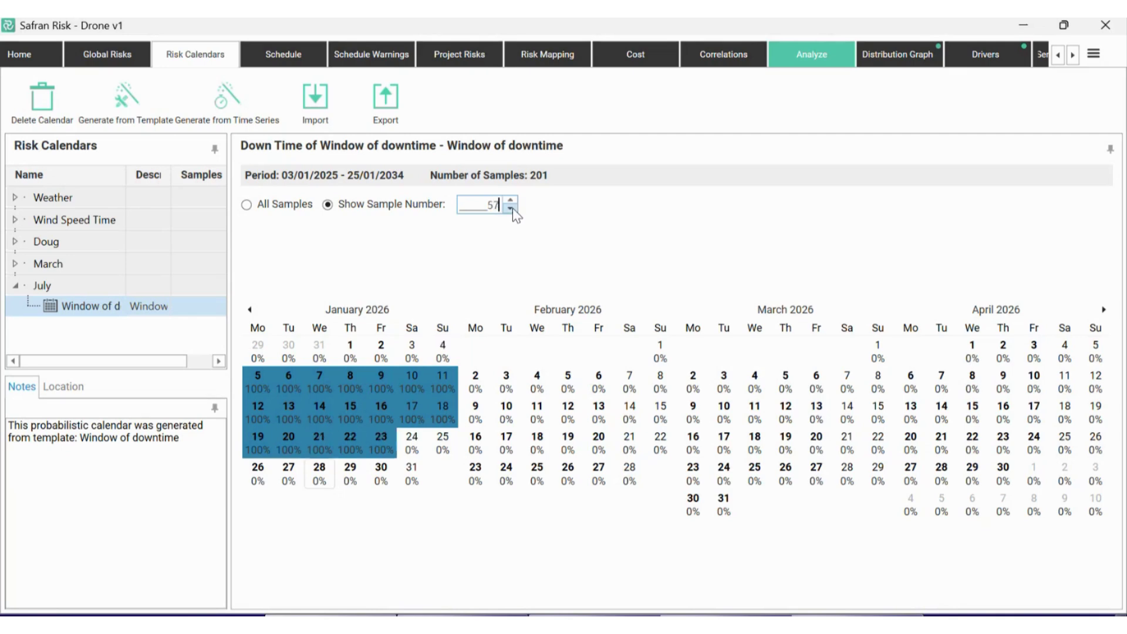
click(510, 209)
click(510, 209)
click(510, 209)
click(510, 209)
click(510, 209)
click(511, 208)
click(511, 209)
click(510, 208)
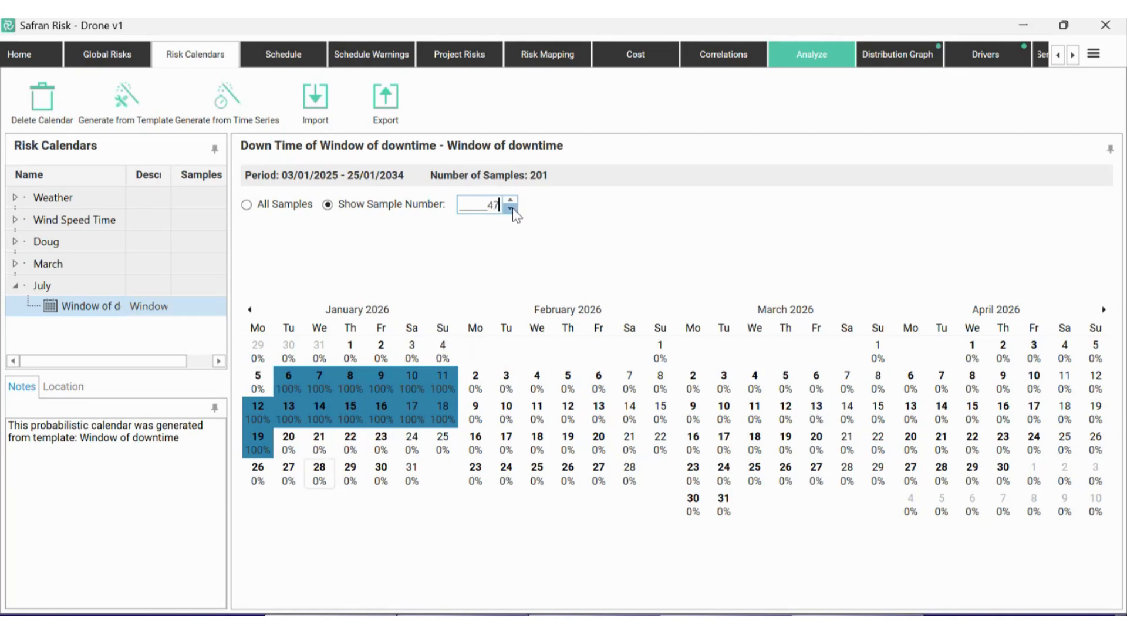
click(511, 209)
click(511, 208)
click(511, 209)
click(511, 209)
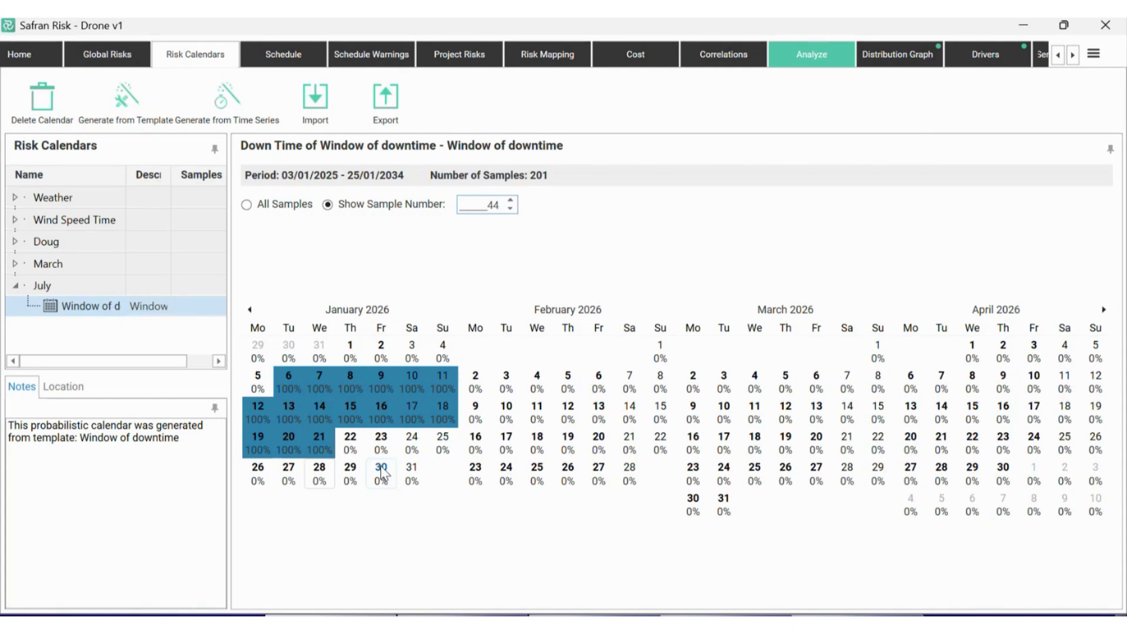
click(247, 204)
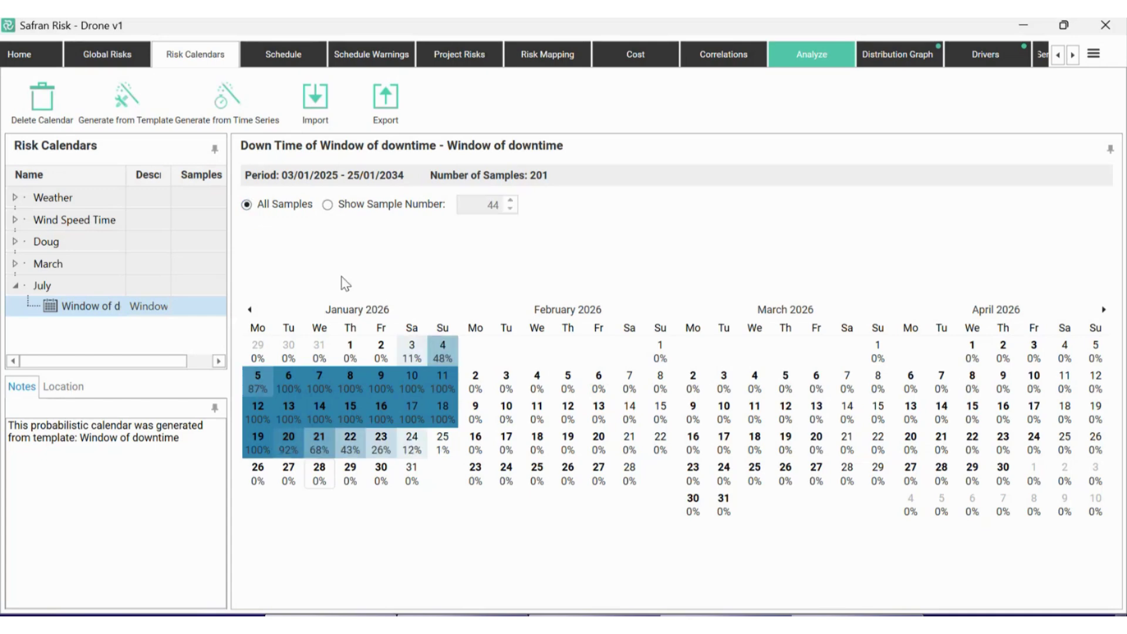
Step: Create a new calendar template and open its properties in the maximized template window
click(129, 120)
click(146, 182)
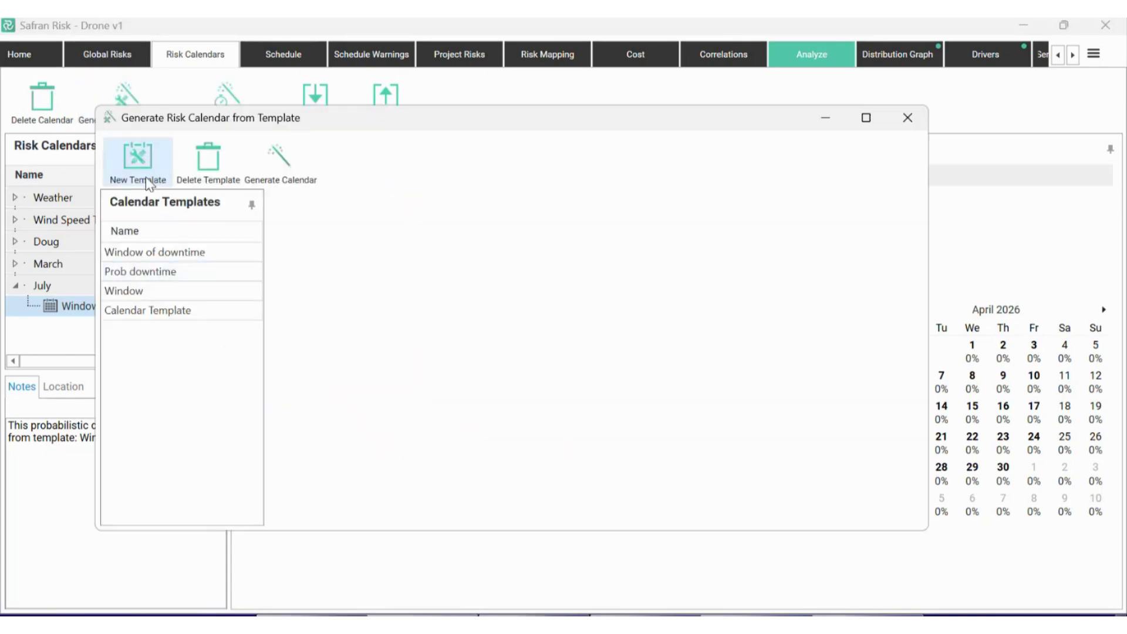
click(186, 311)
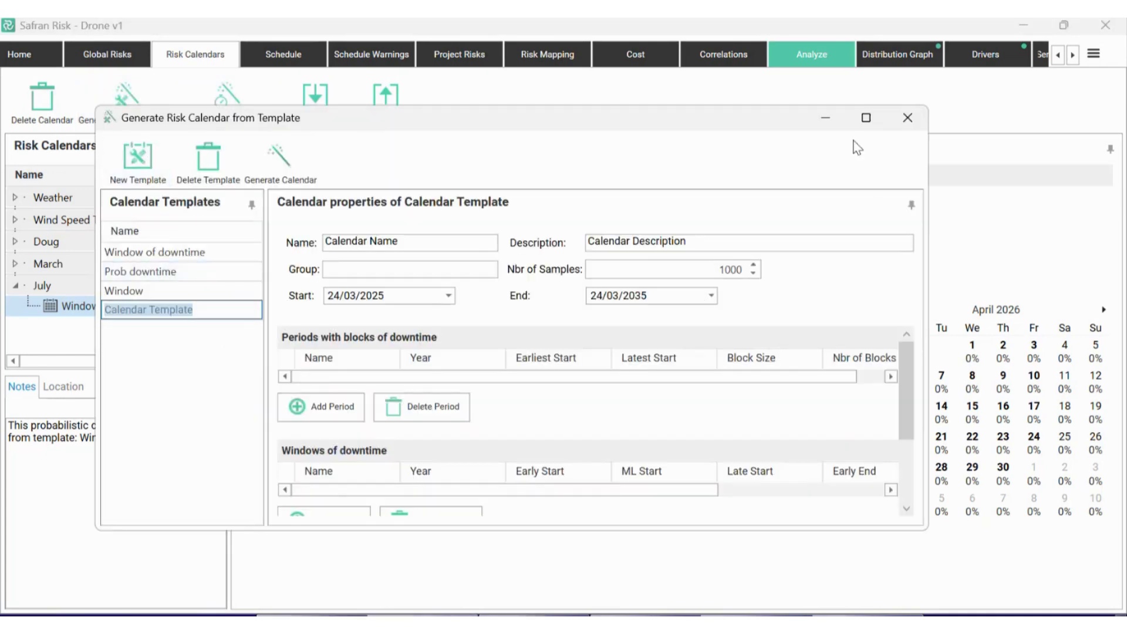
click(866, 118)
Step: Set the new template's calendar name to Blocks
click(342, 145)
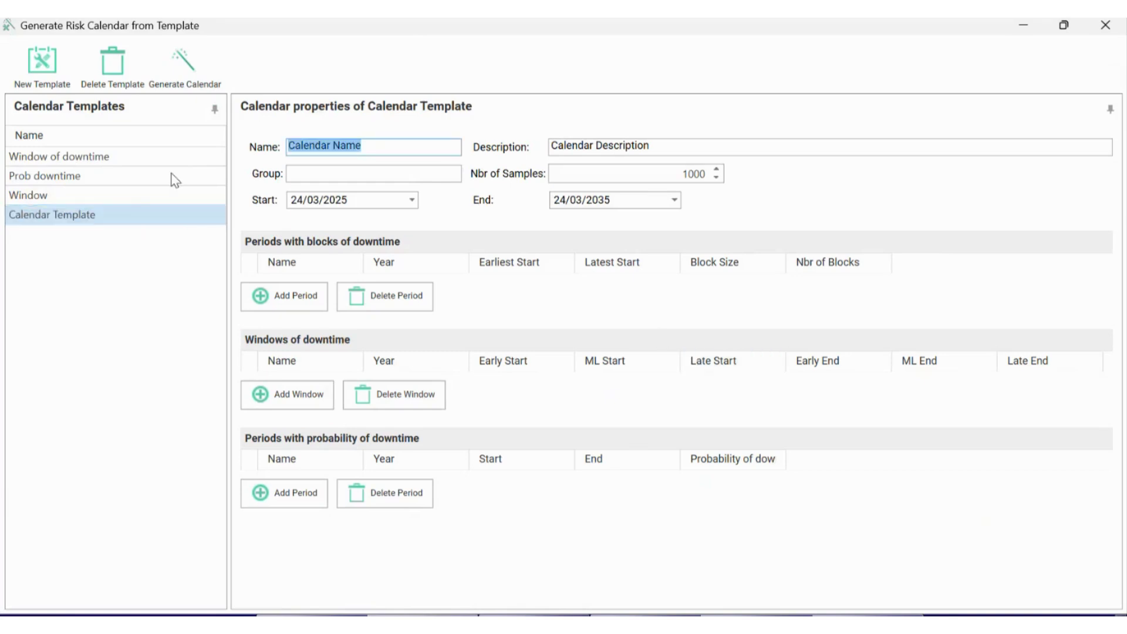
text(Bom)
key(BackSpace)
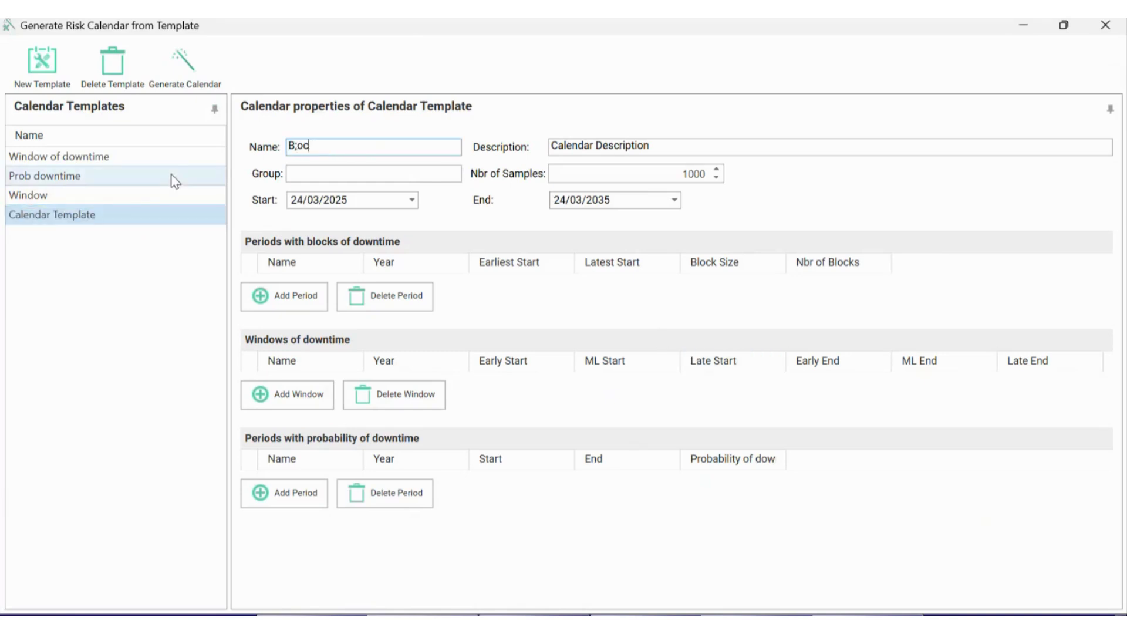
key(BackSpace)
text(locks)
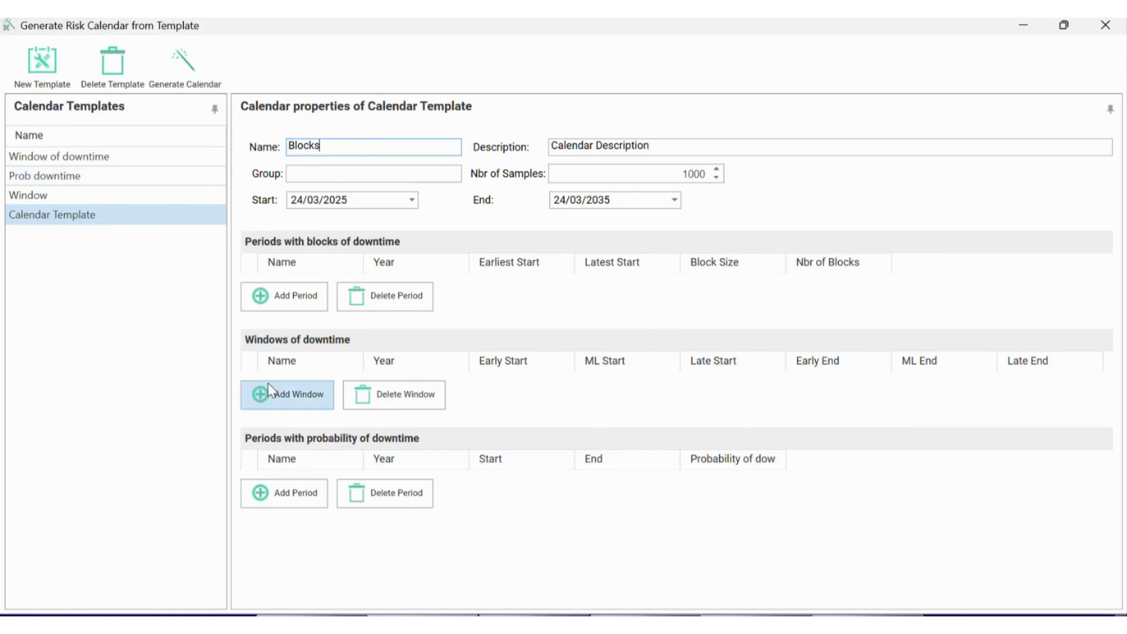
Step: Copy the calendar name Blocks into the description, replacing the default description text and keeping the name
double_click(309, 146)
key(super+c)
right_click(309, 146)
click(340, 156)
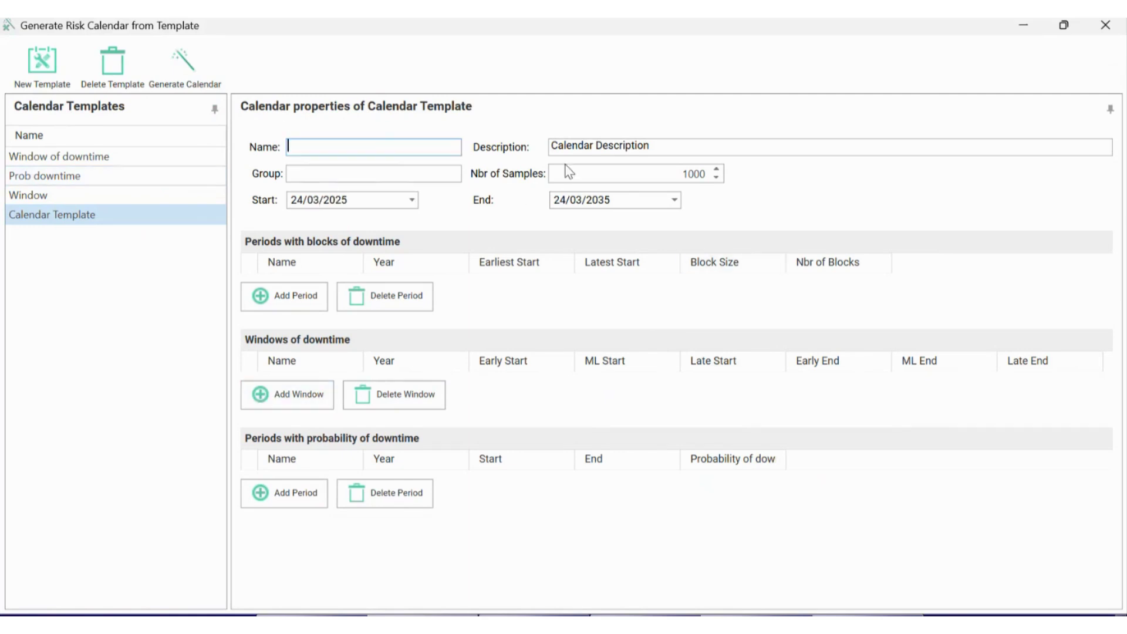
right_click(390, 148)
click(443, 203)
key(Tab)
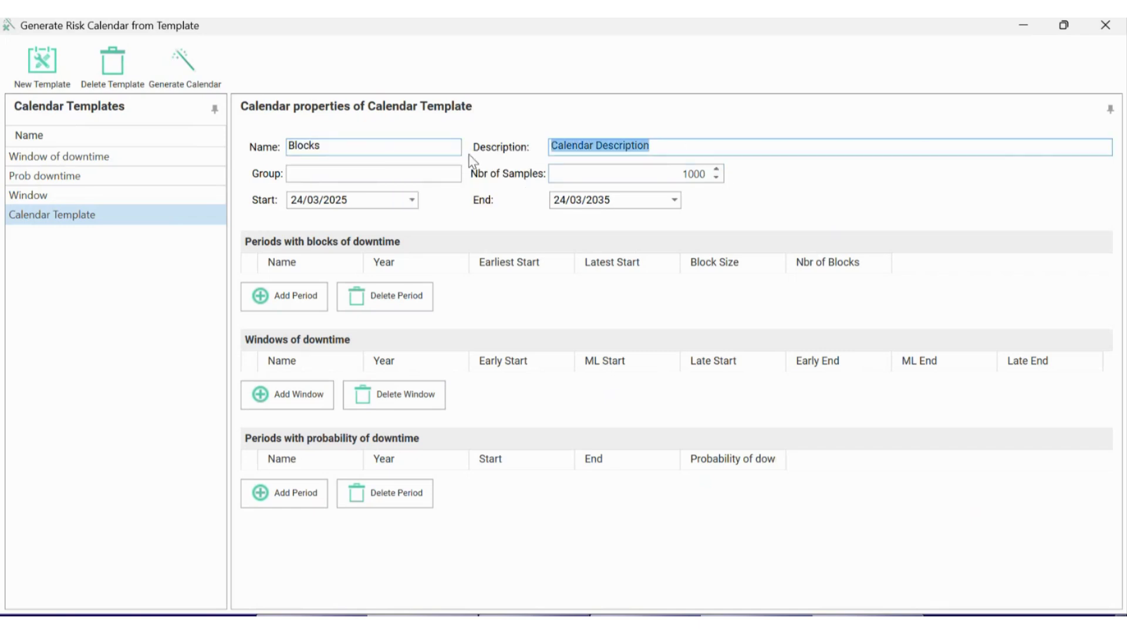
right_click(618, 151)
click(653, 202)
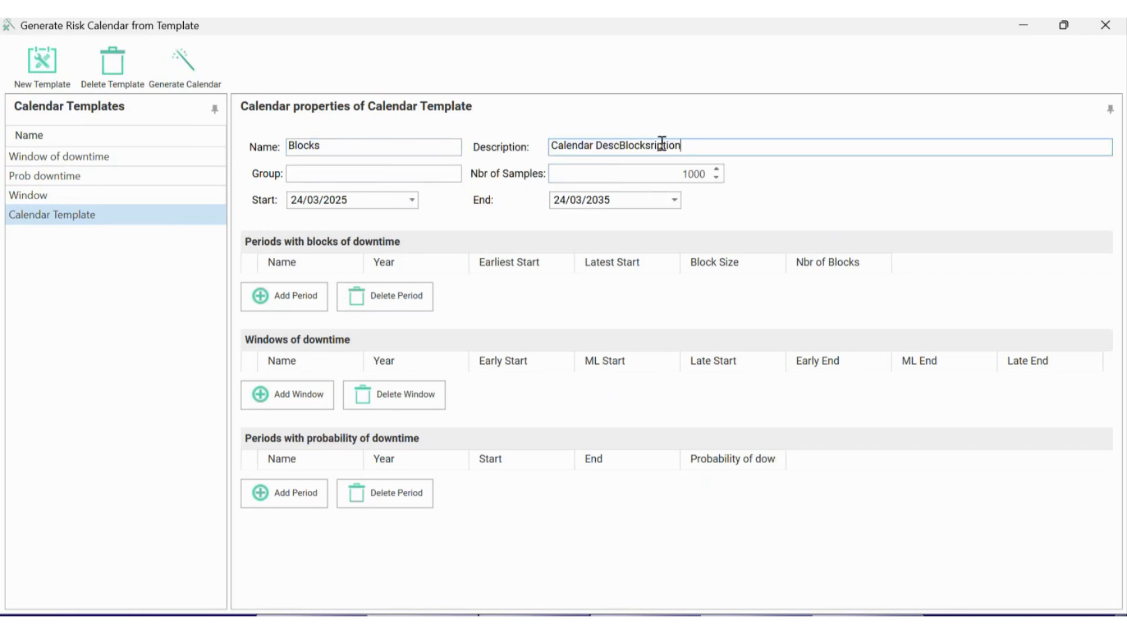
drag(661, 146, 517, 150)
right_click(585, 148)
click(636, 194)
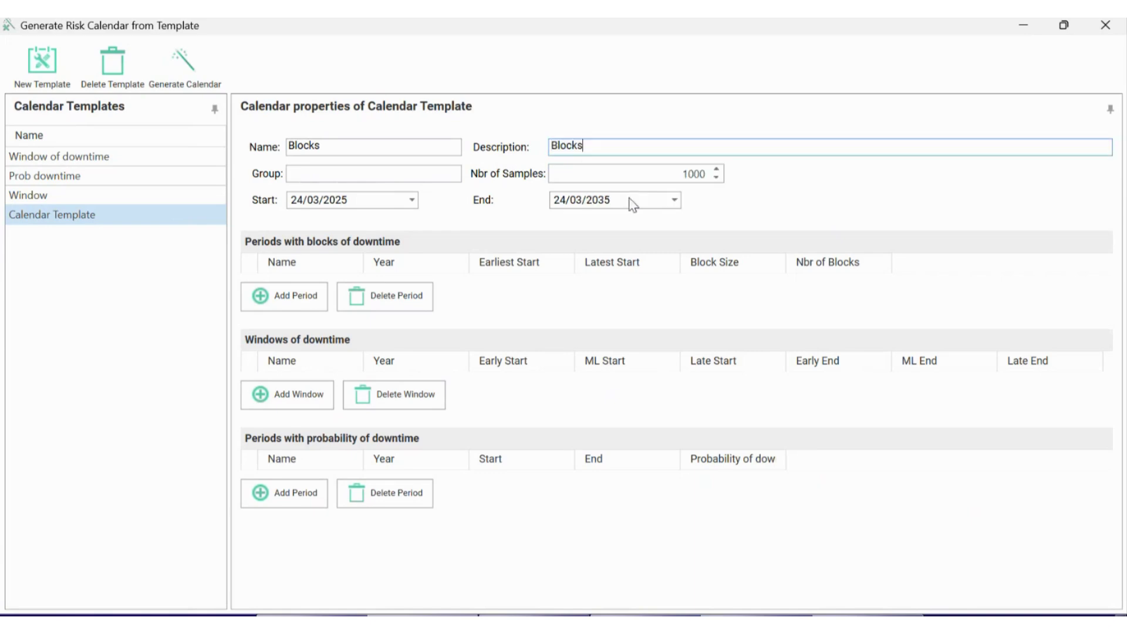
Step: Assign the Blocks calendar template to the March group
click(341, 173)
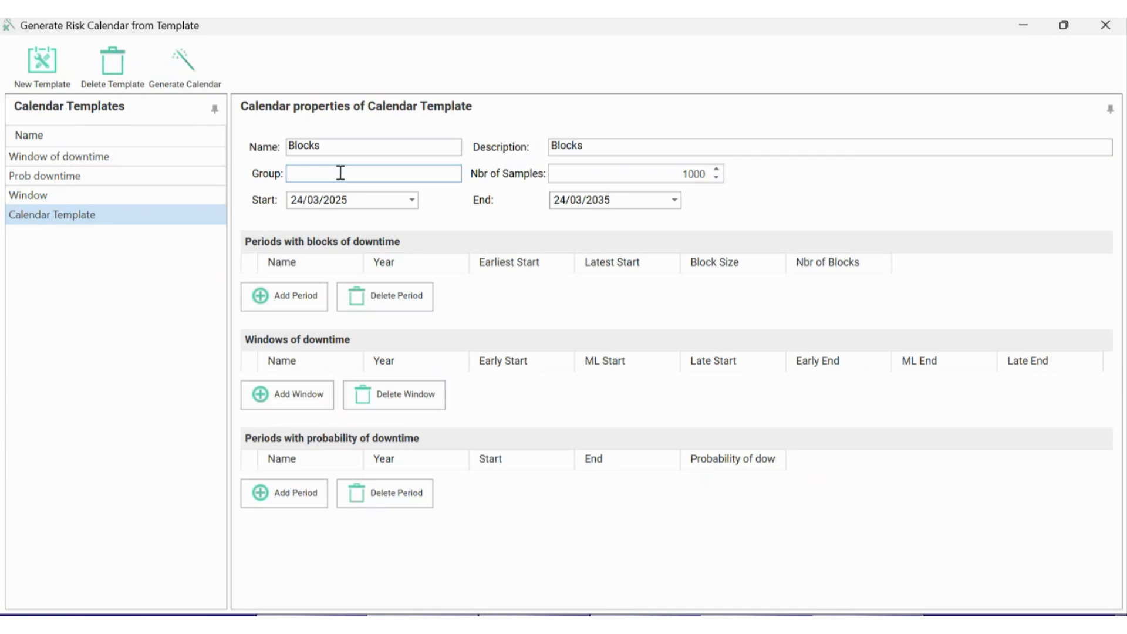
text(March)
key(Tab)
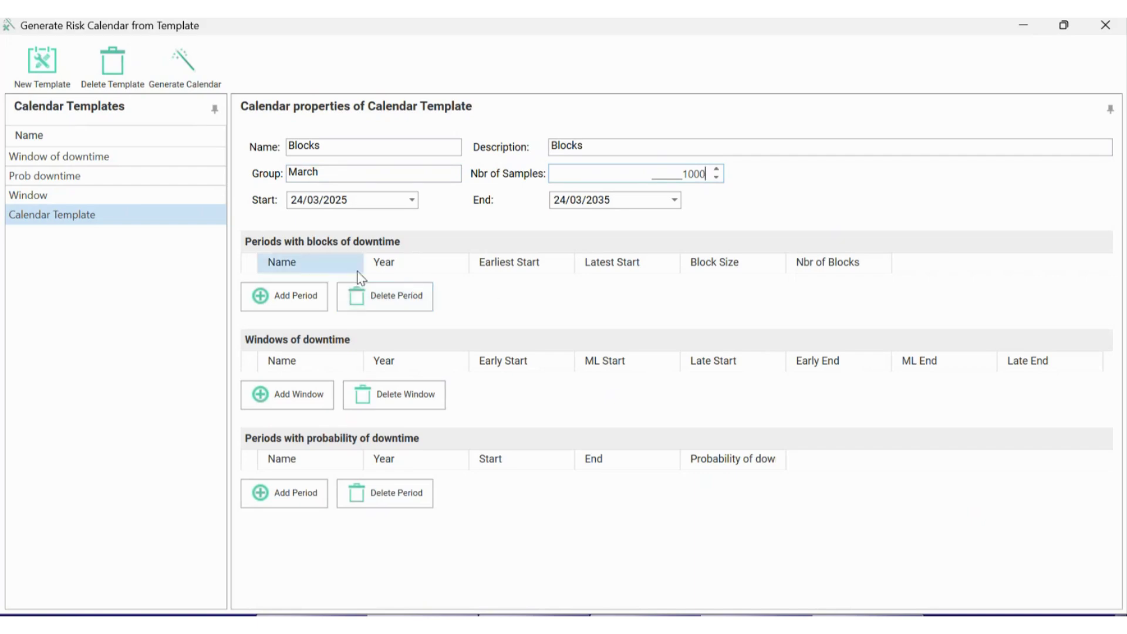
Step: Add a period with blocks of downtime and name it Blocks
click(315, 300)
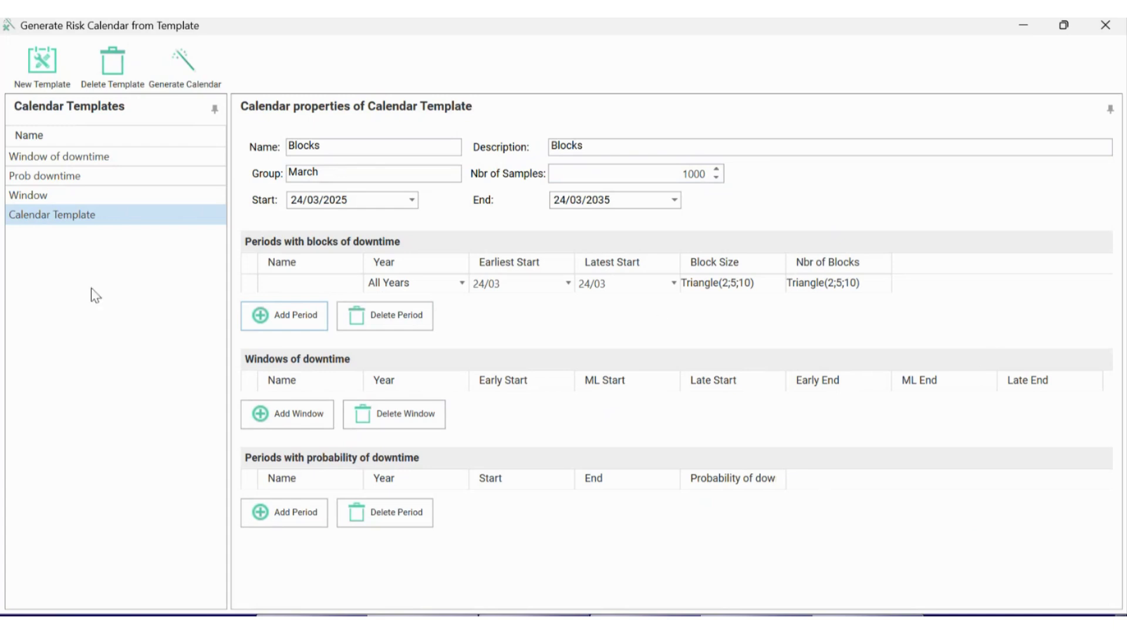
click(290, 291)
text(Blocks)
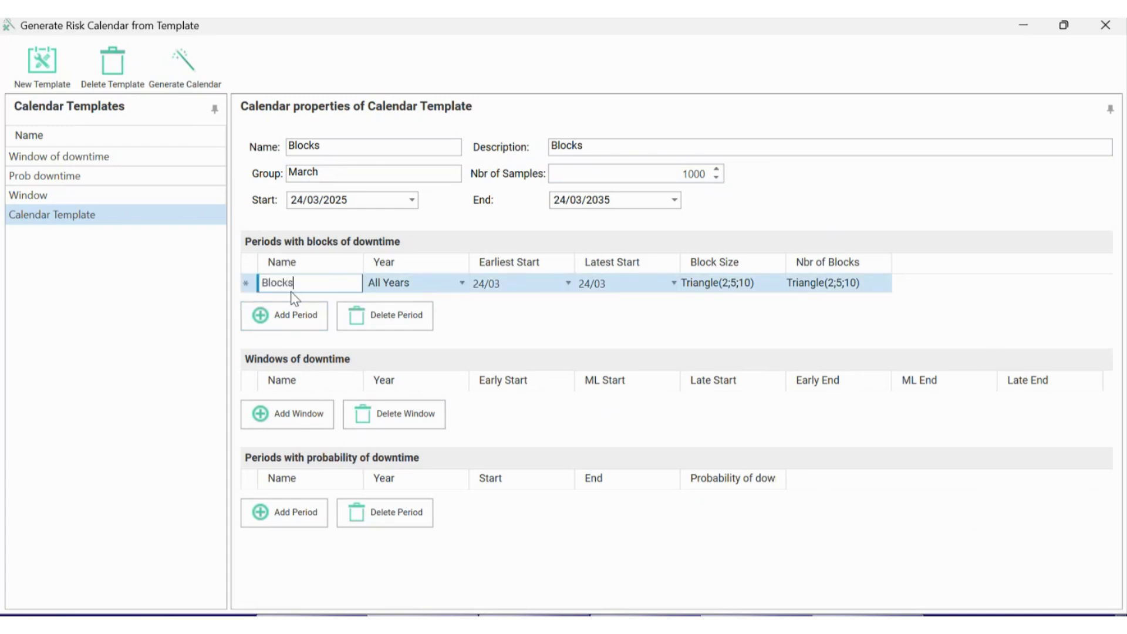
key(Tab)
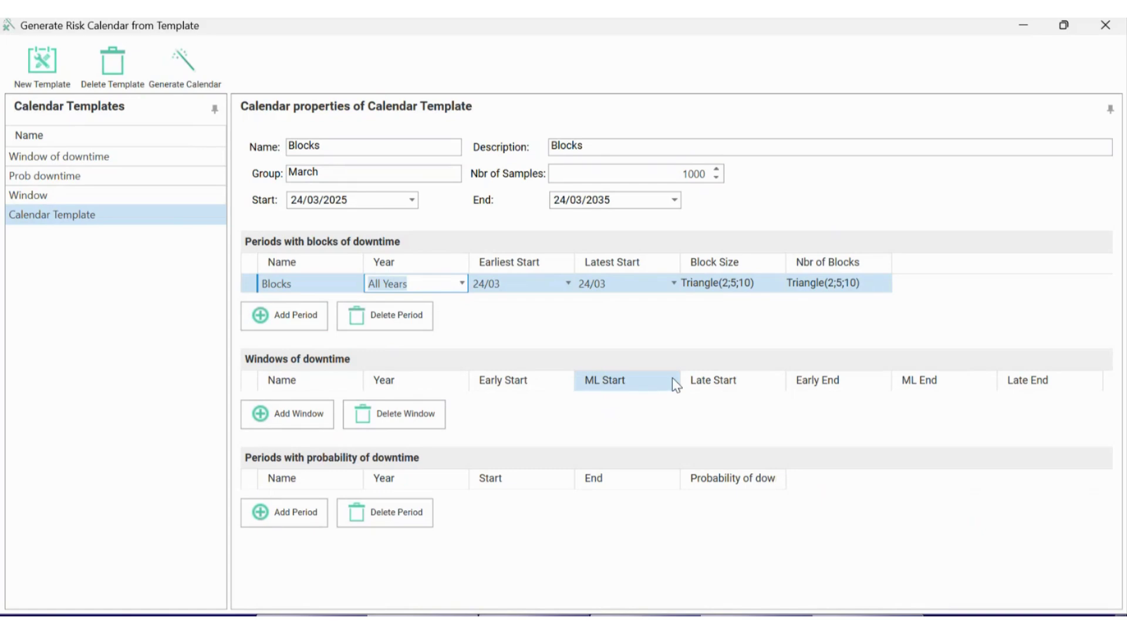
Step: Set the Blocks period's earliest start to 01/04 and its latest start to 01/10
drag(573, 267, 572, 288)
click(568, 284)
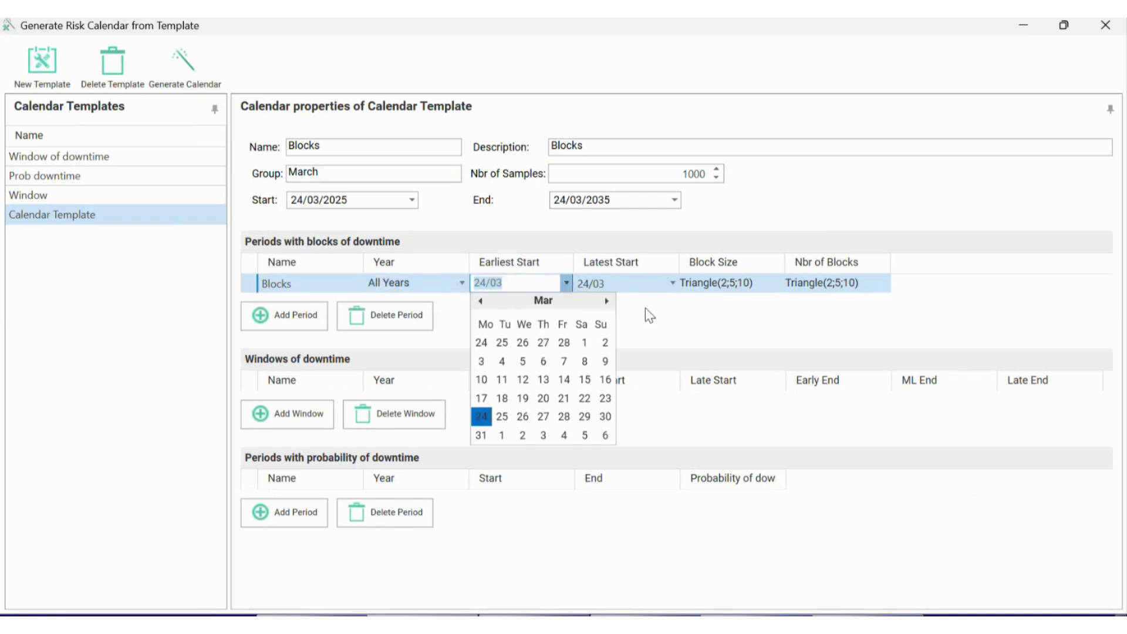
click(499, 435)
click(672, 284)
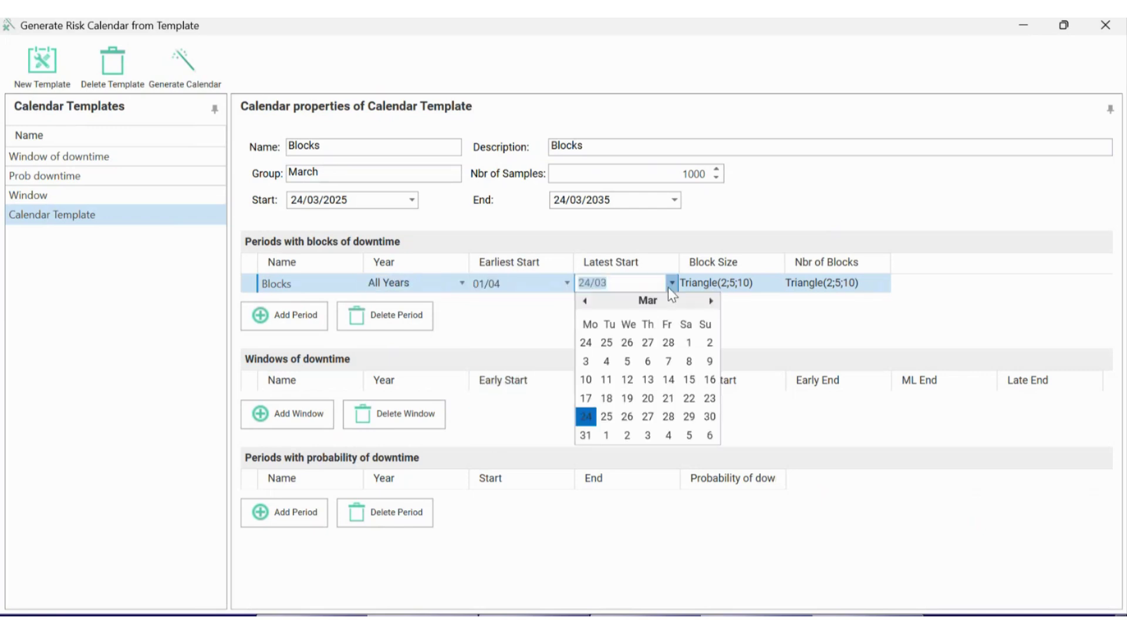
click(712, 301)
click(712, 302)
click(711, 302)
click(711, 302)
click(711, 301)
click(711, 302)
click(711, 302)
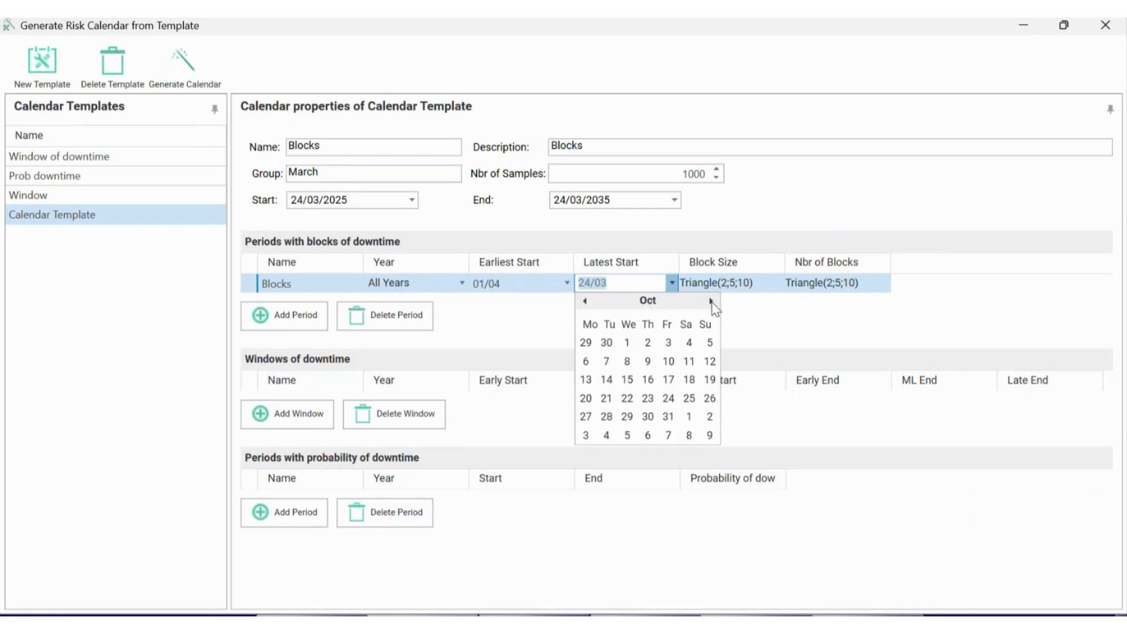
click(627, 342)
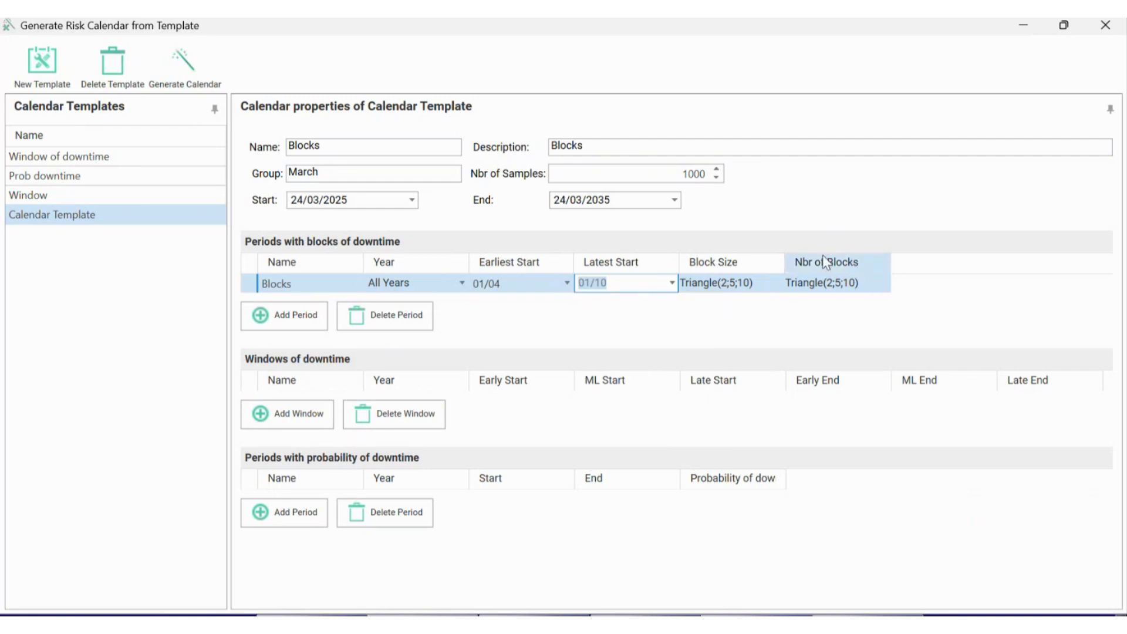
Step: Set the Blocks period's number of blocks to a Triangle distribution with likely value 4 and maximum 9, keeping the minimum at 2
click(877, 287)
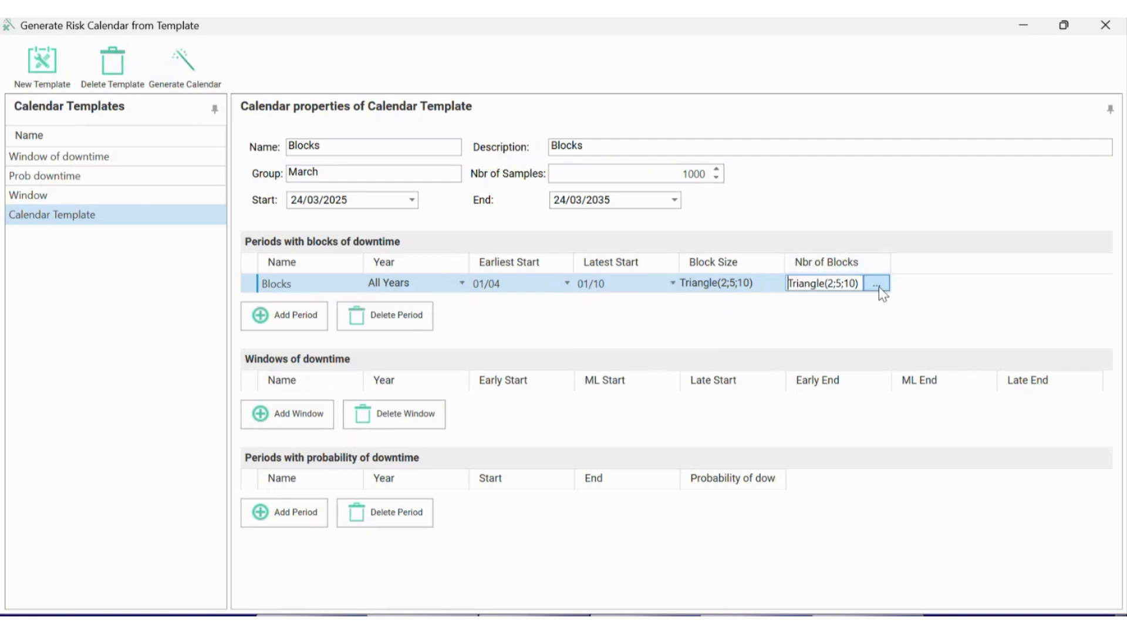
click(878, 286)
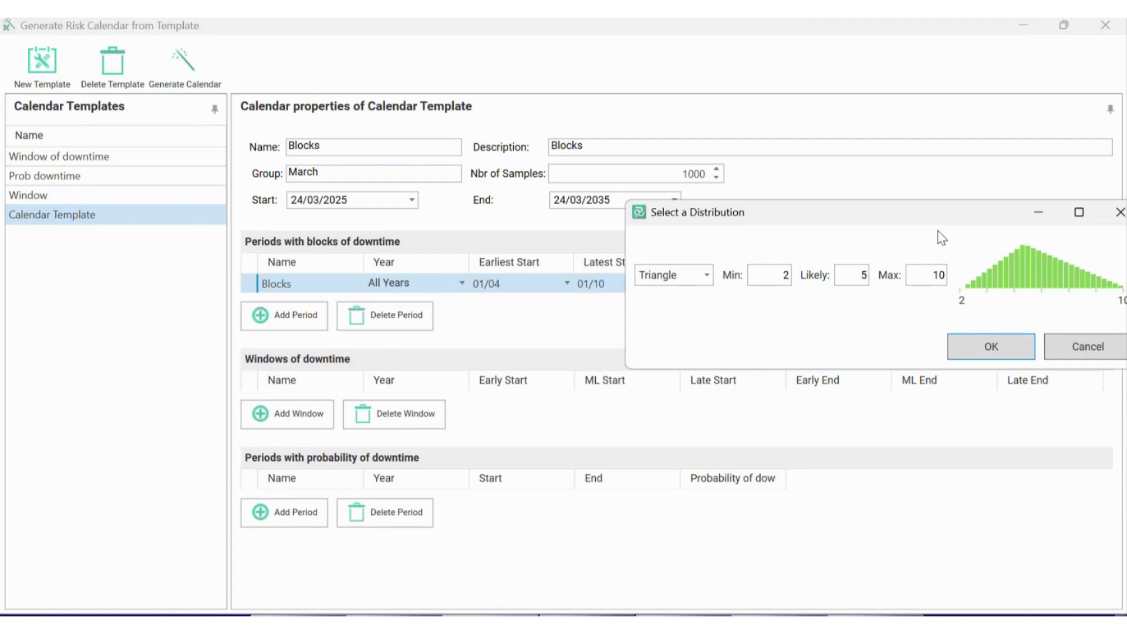
drag(941, 226, 832, 248)
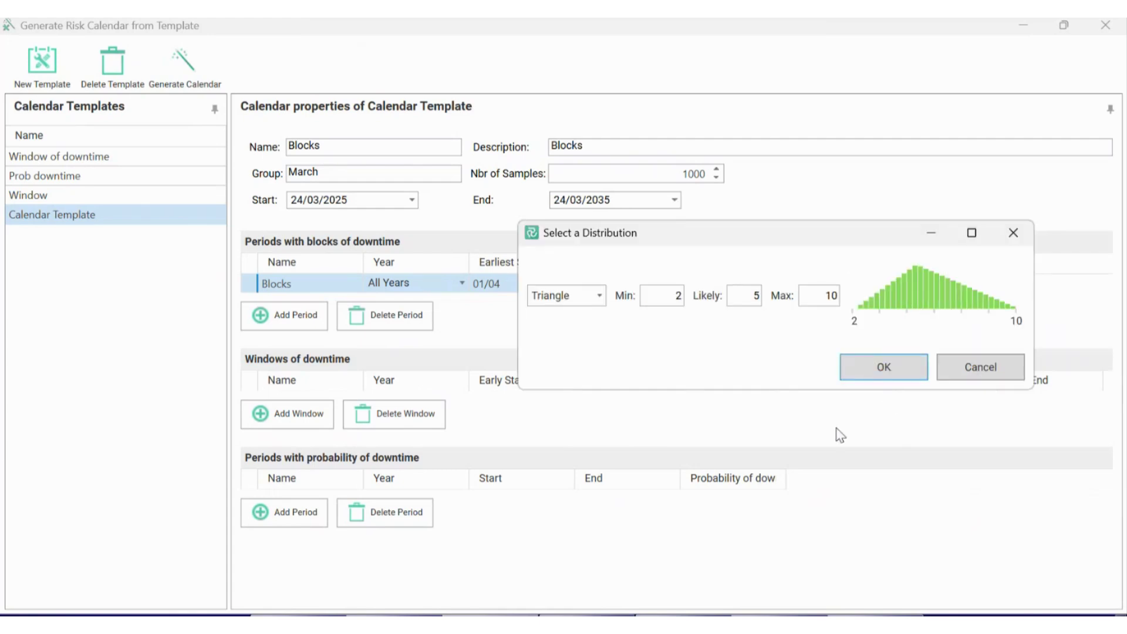
double_click(675, 295)
double_click(832, 293)
text(9)
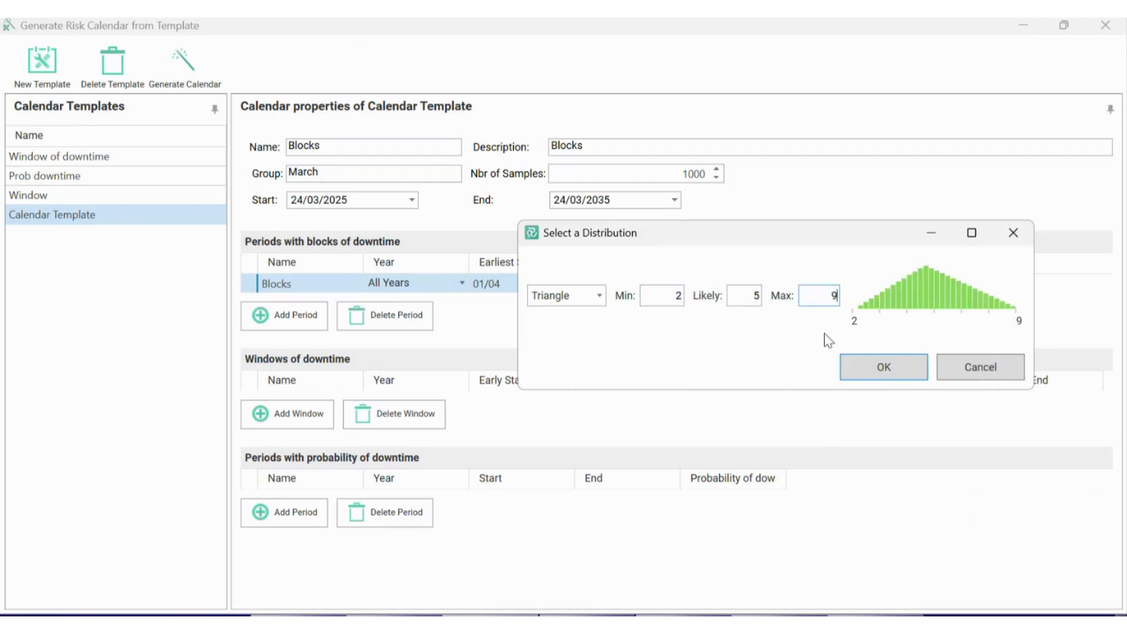
double_click(752, 299)
text(4)
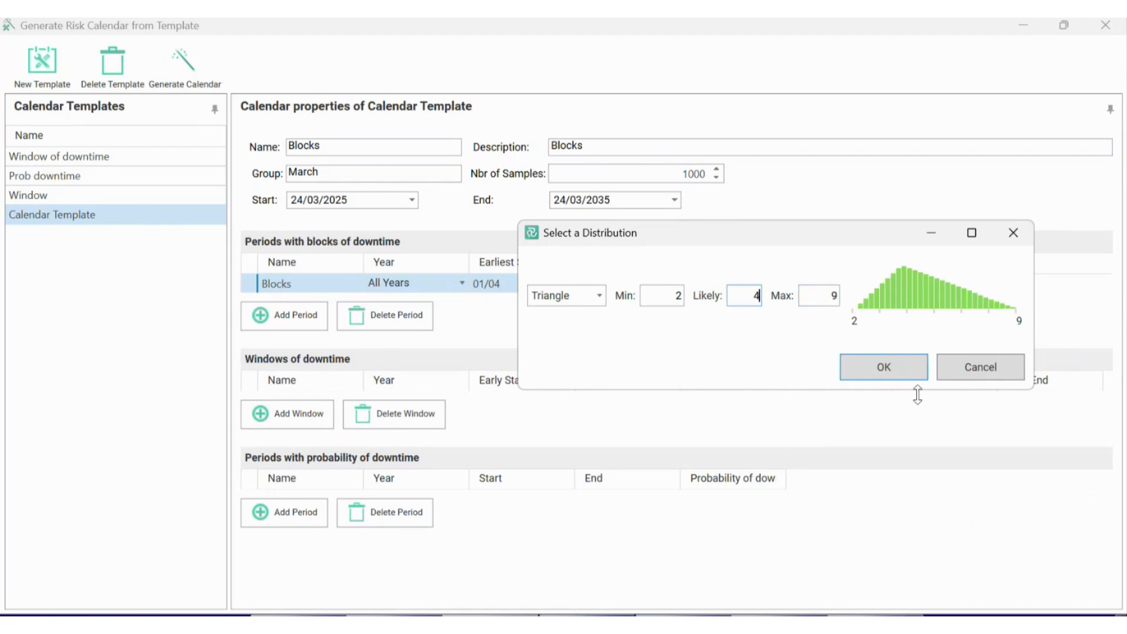
click(873, 372)
Step: Set the Blocks period's block size to a Triangle distribution with minimum 1, likely value 2 and maximum 5
click(777, 287)
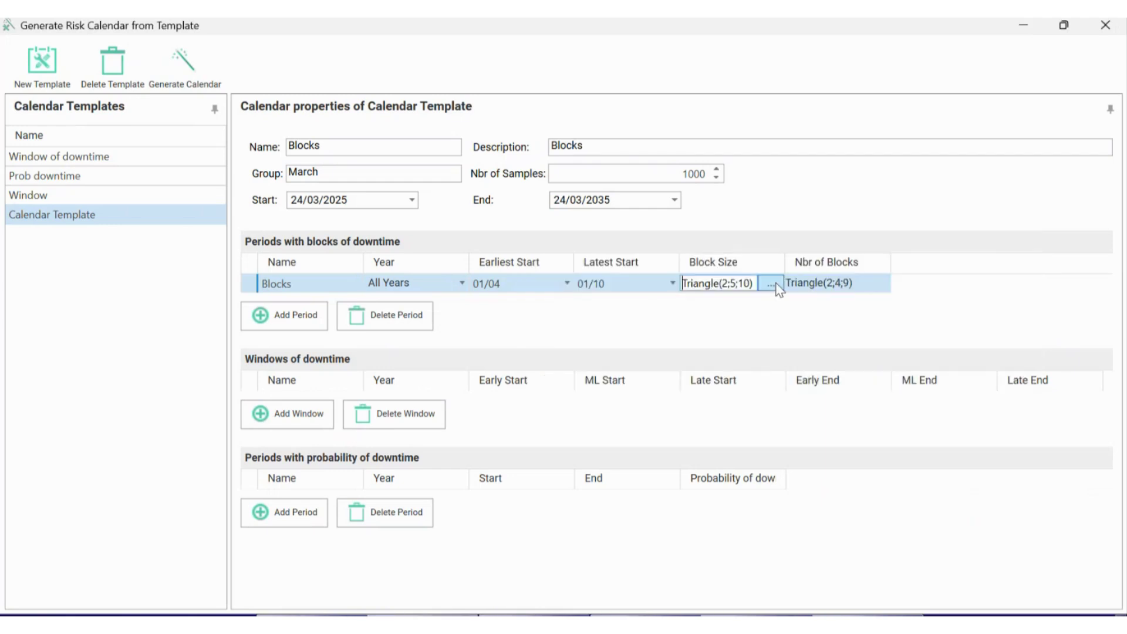
click(775, 284)
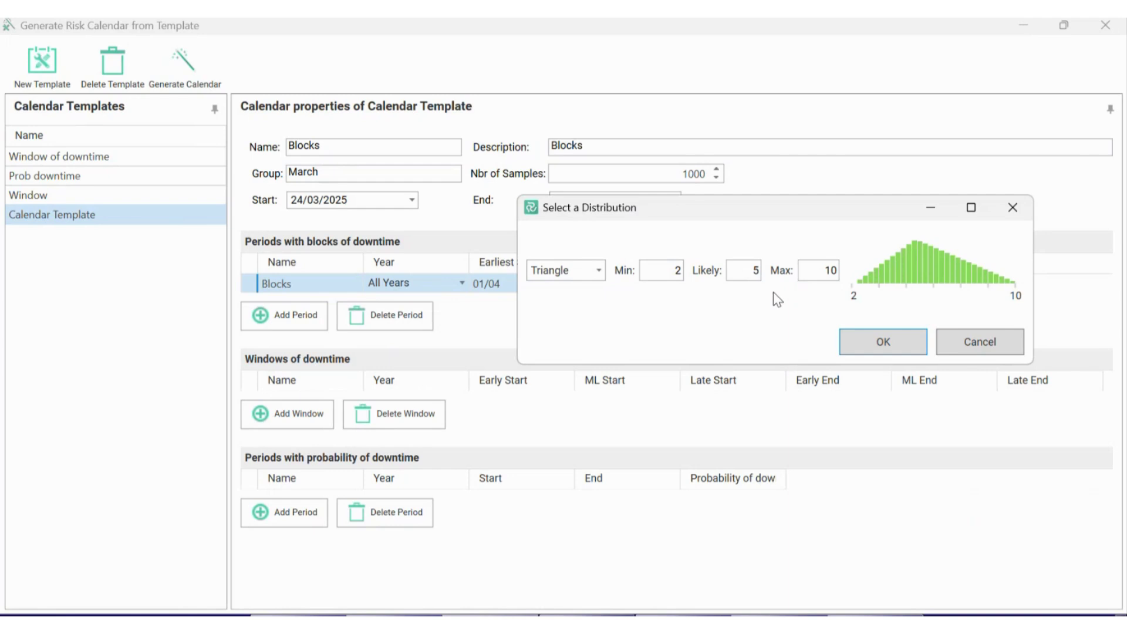
drag(832, 209, 685, 343)
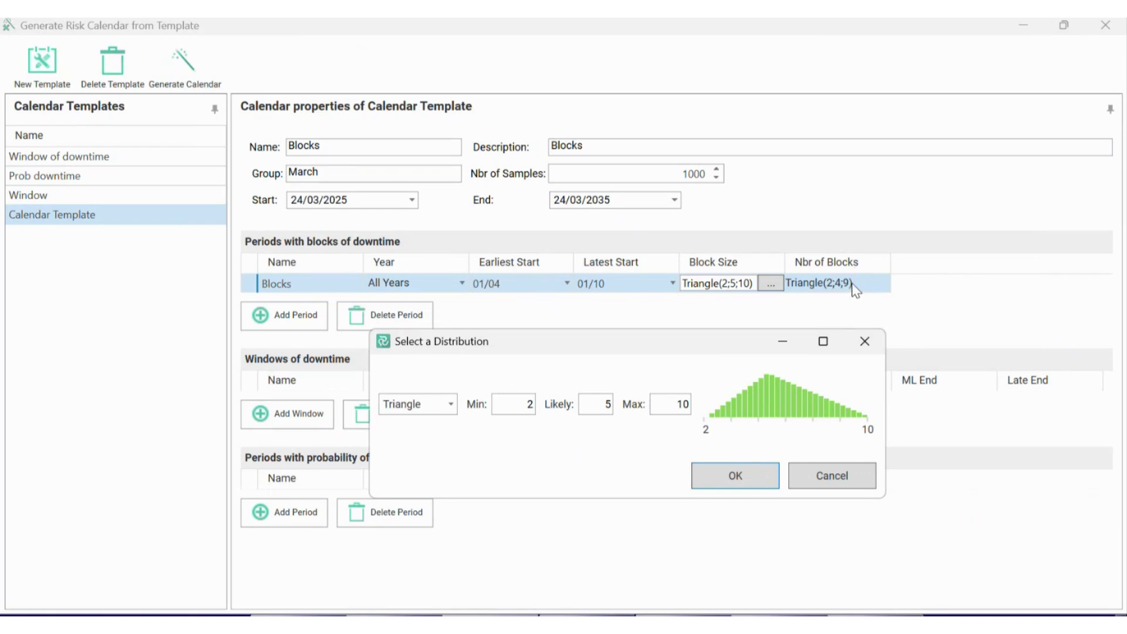
double_click(529, 404)
text(1)
key(Tab)
text(2)
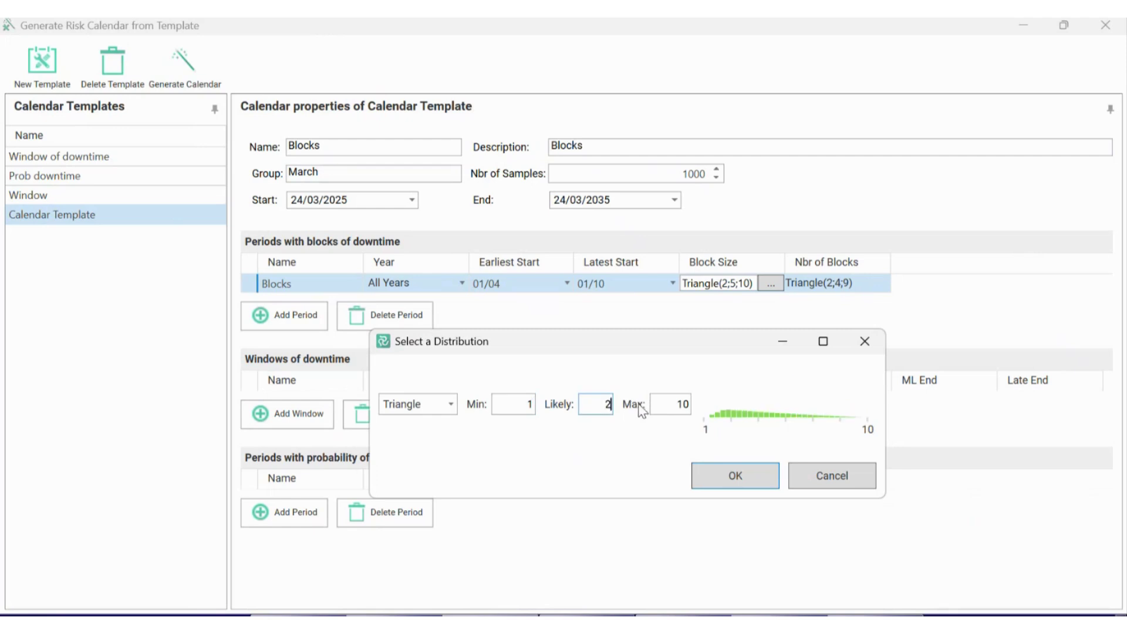
key(Tab)
text(5)
key(Tab)
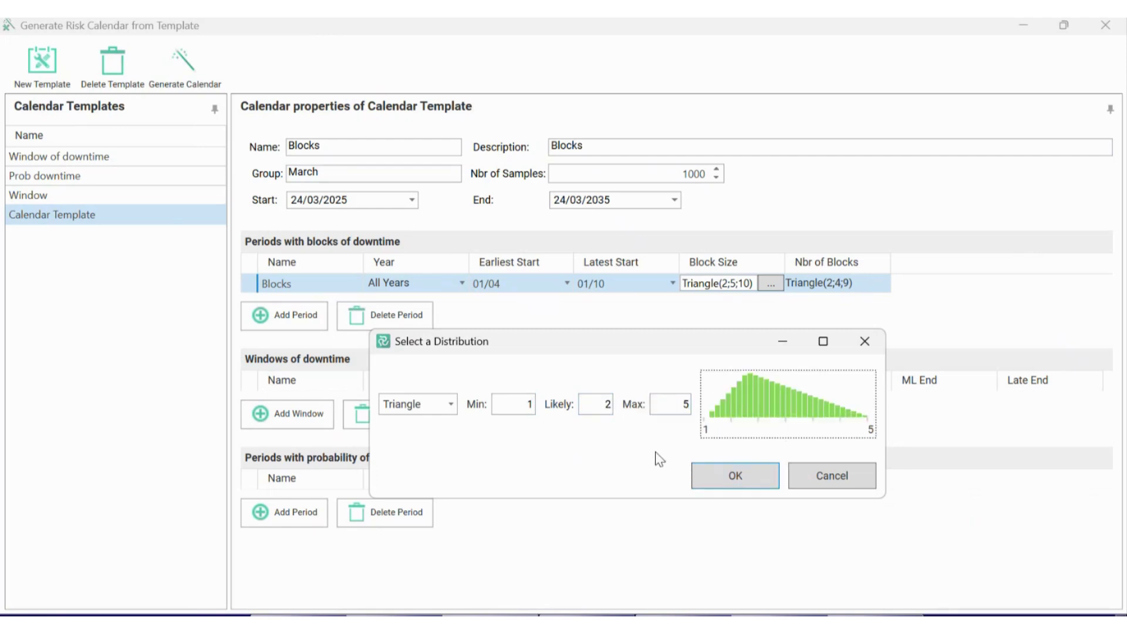
drag(523, 403, 540, 409)
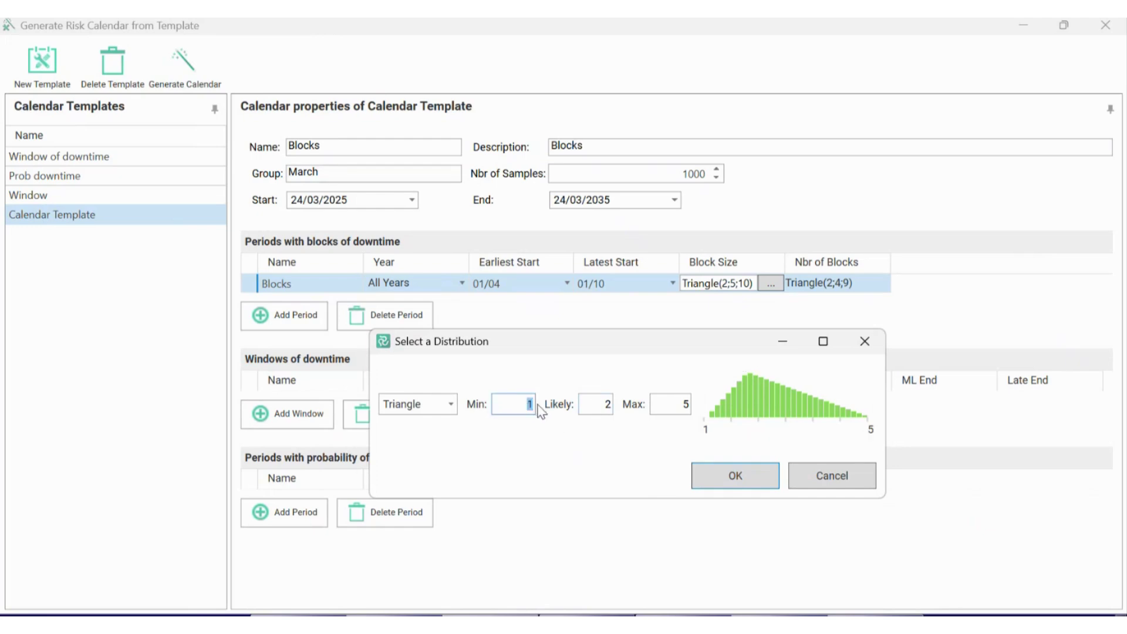
drag(609, 405, 696, 409)
click(713, 479)
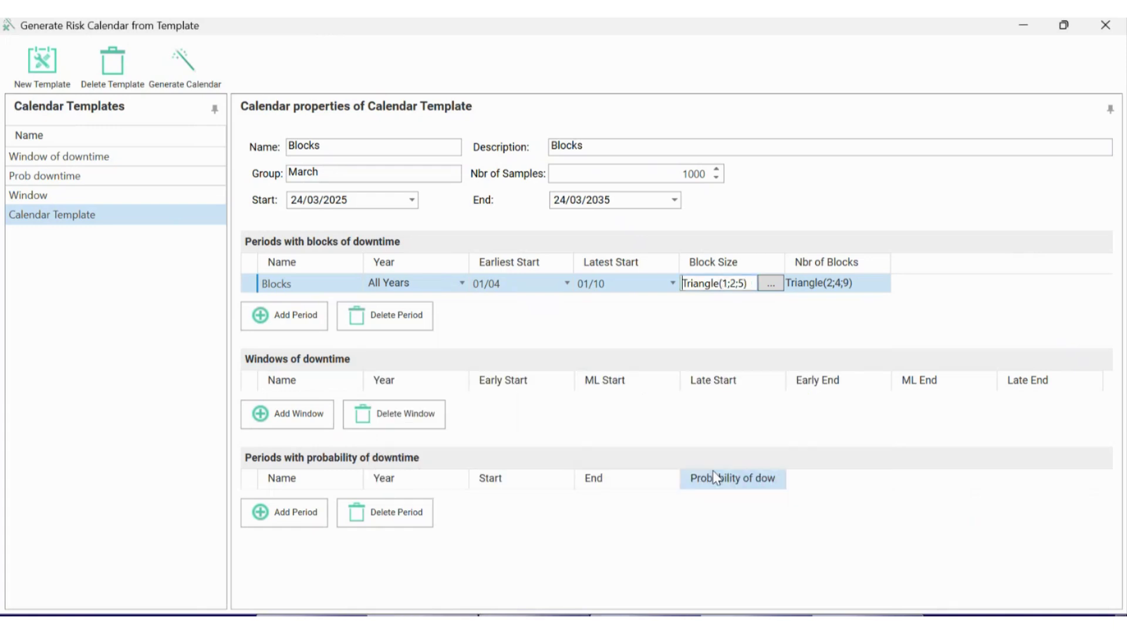
Step: Generate the risk calendar from the template, close the template window and display the Blocks calendar from the March group
click(184, 73)
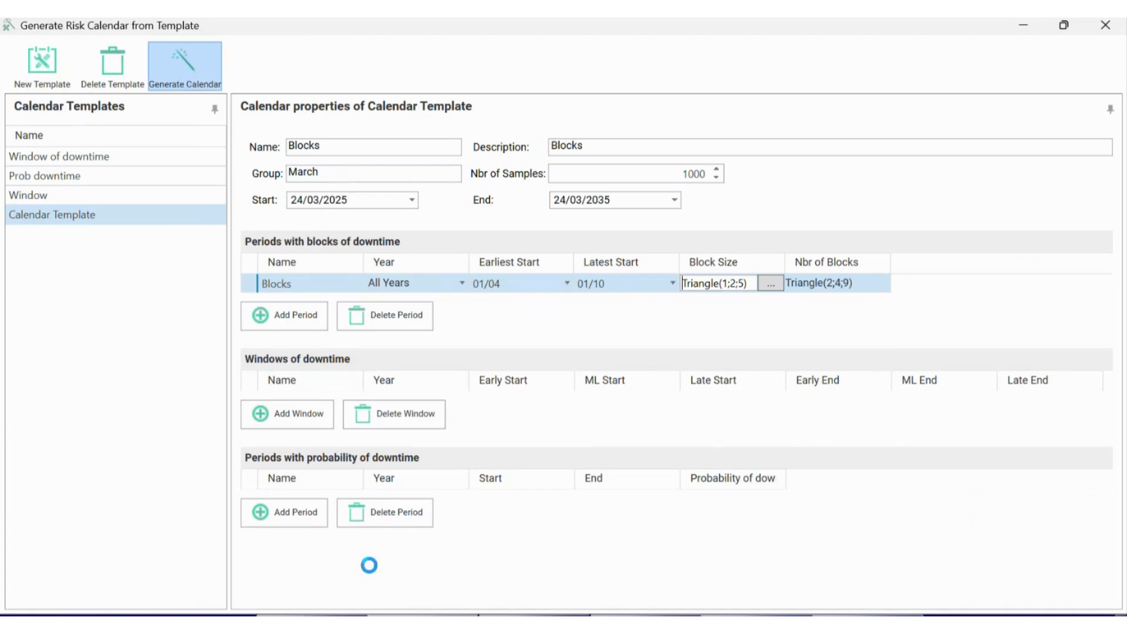
click(1106, 27)
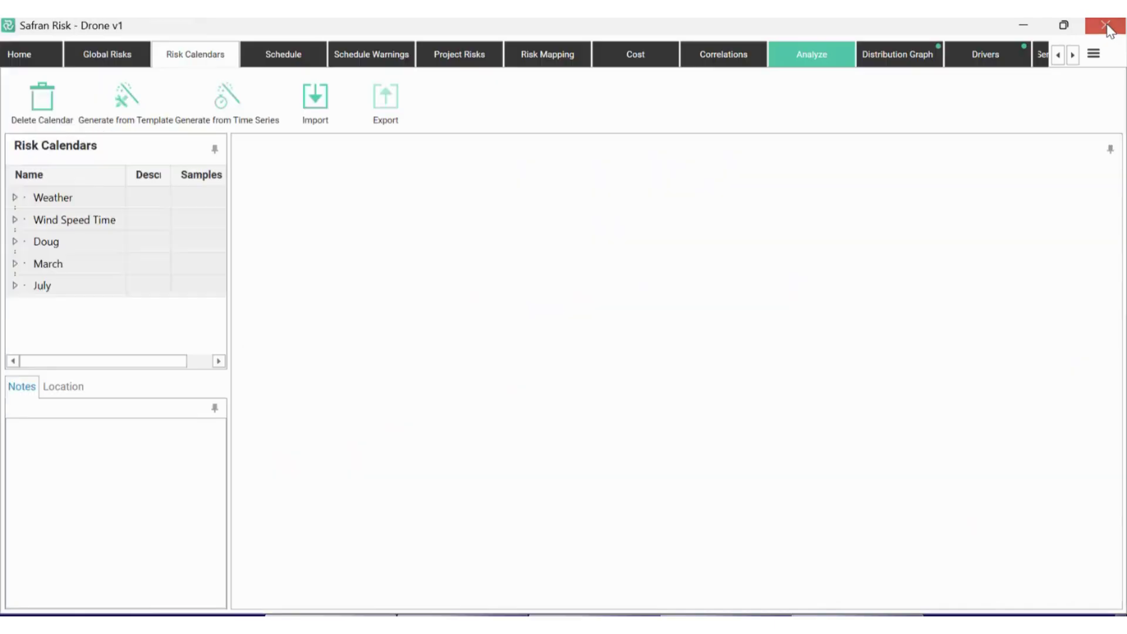
click(15, 263)
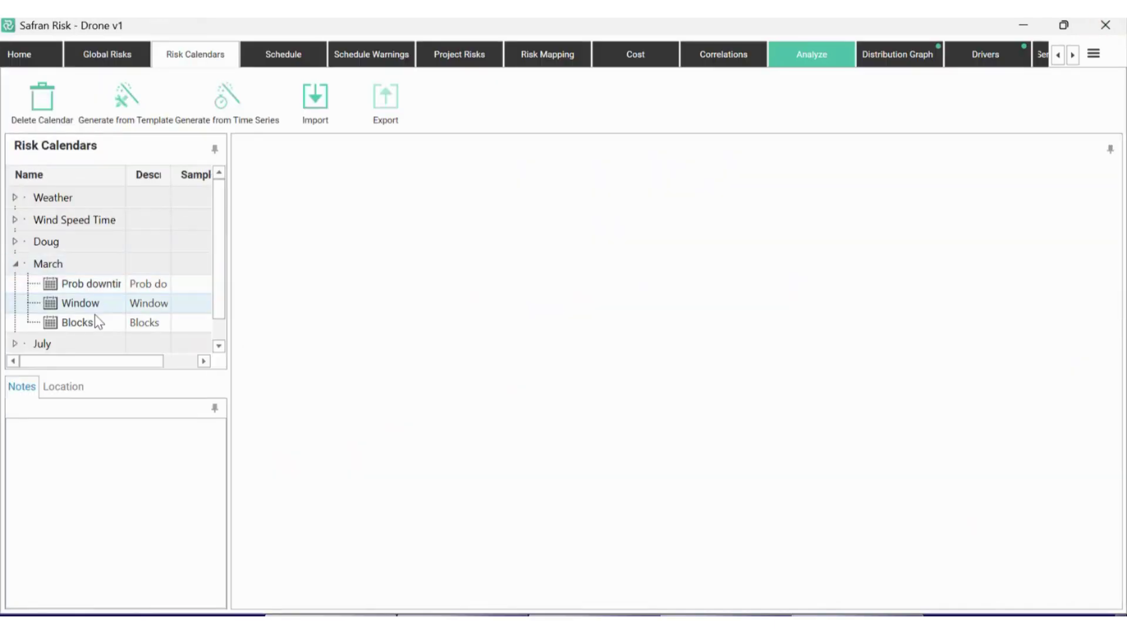
click(95, 317)
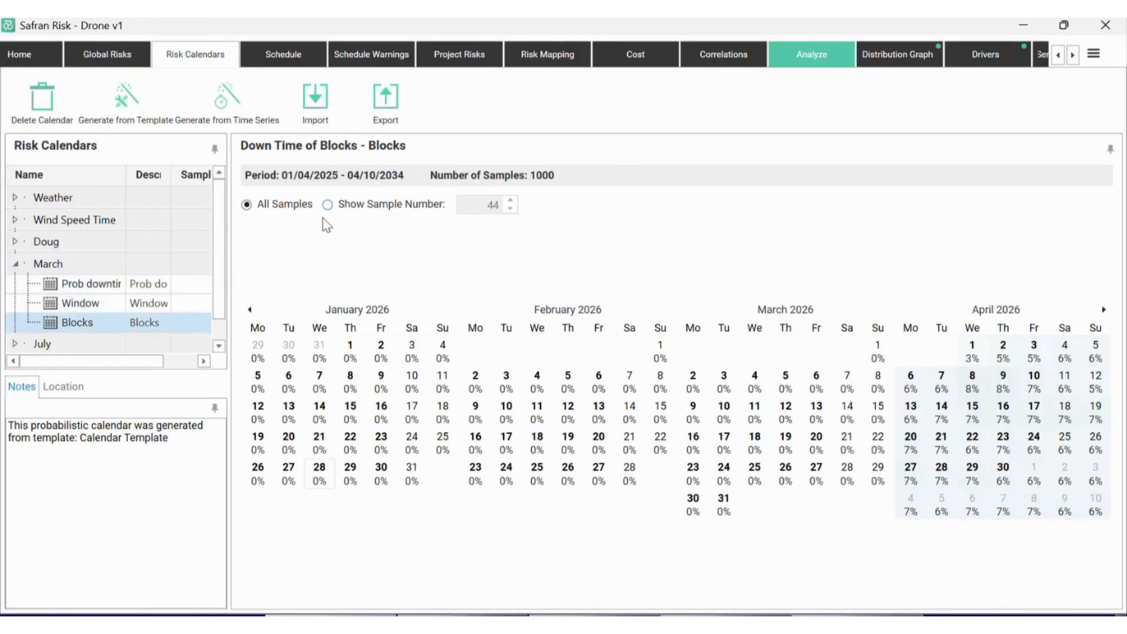
Step: Show the Blocks calendar from April 2026 and step through its individual samples from number 44 up to 64
click(1103, 310)
click(1104, 310)
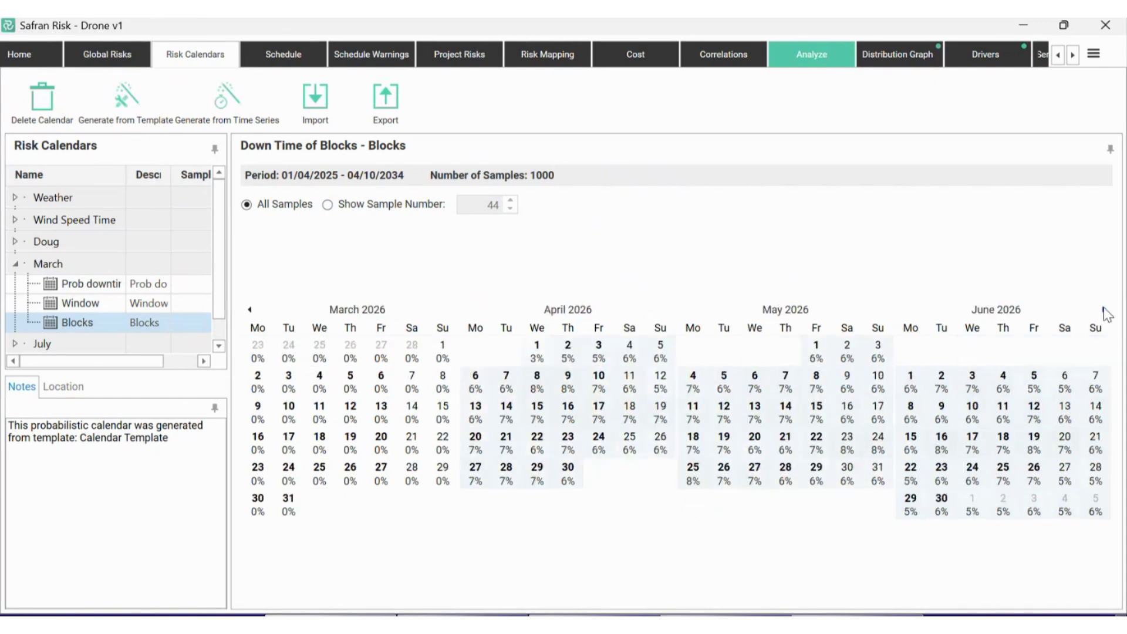
click(1103, 310)
click(370, 205)
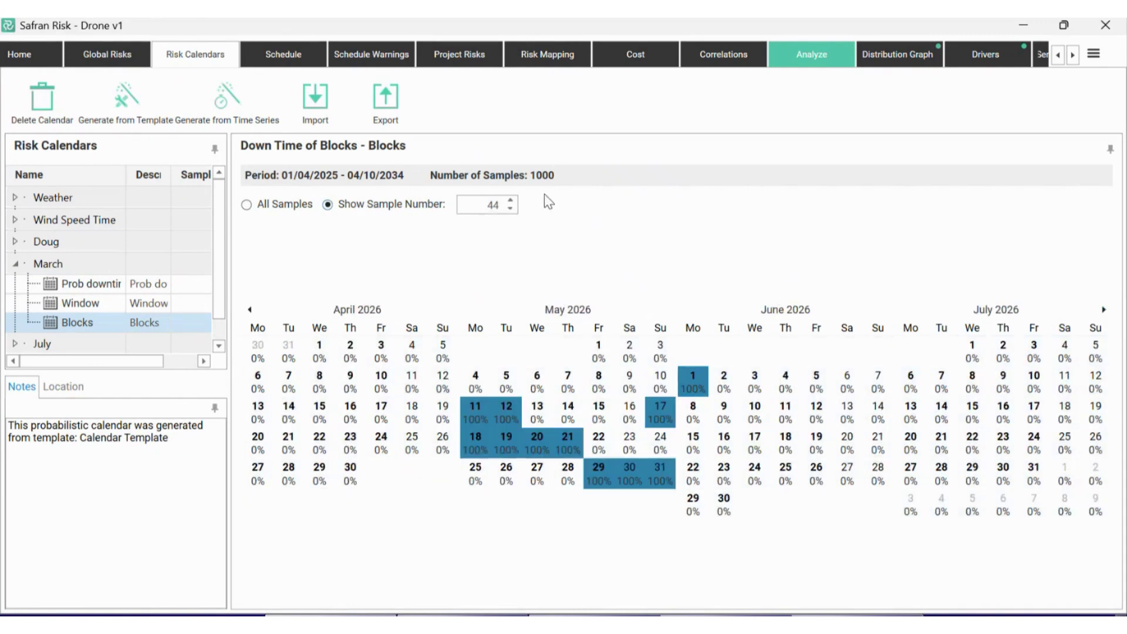
click(510, 201)
click(510, 201)
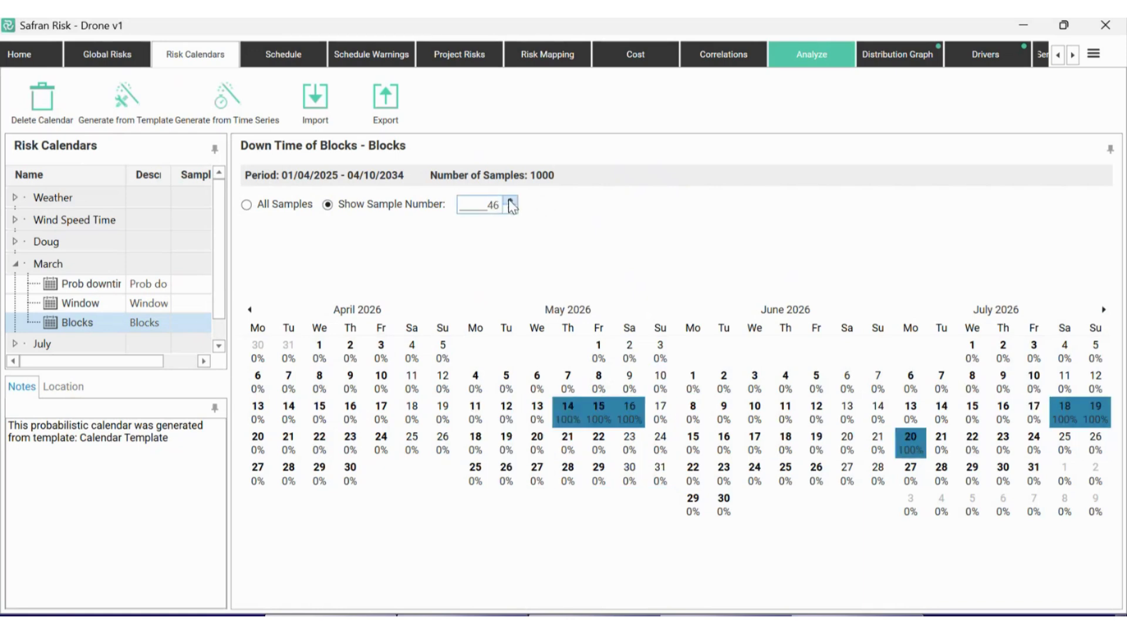
click(510, 201)
click(510, 200)
click(510, 200)
click(510, 200)
click(510, 201)
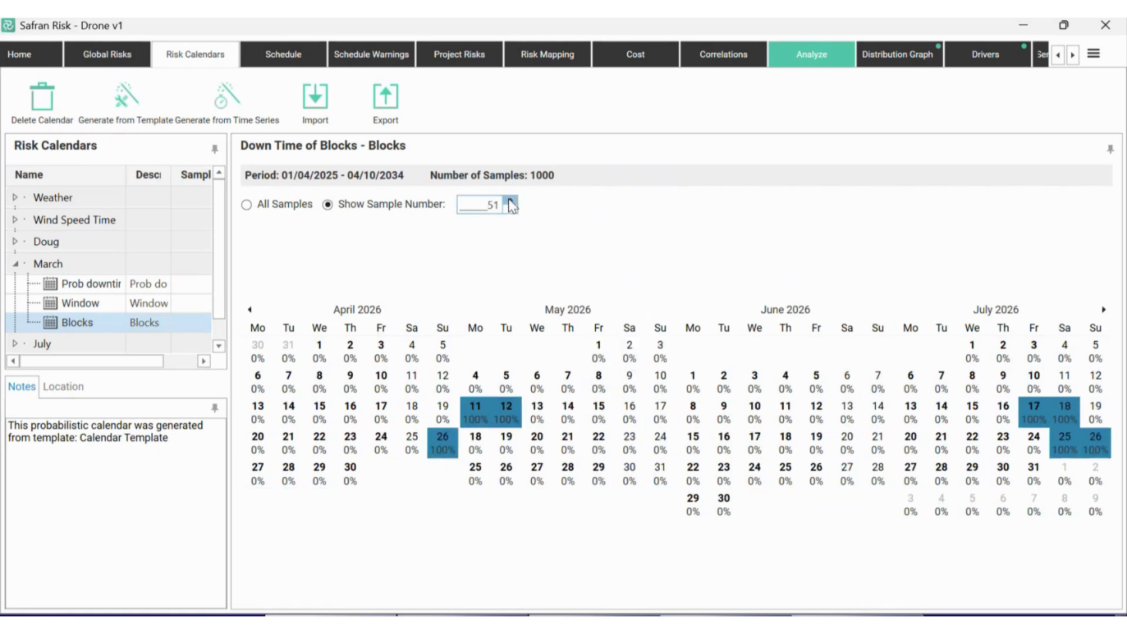
click(510, 200)
click(510, 200)
click(510, 201)
click(510, 200)
click(510, 201)
click(510, 201)
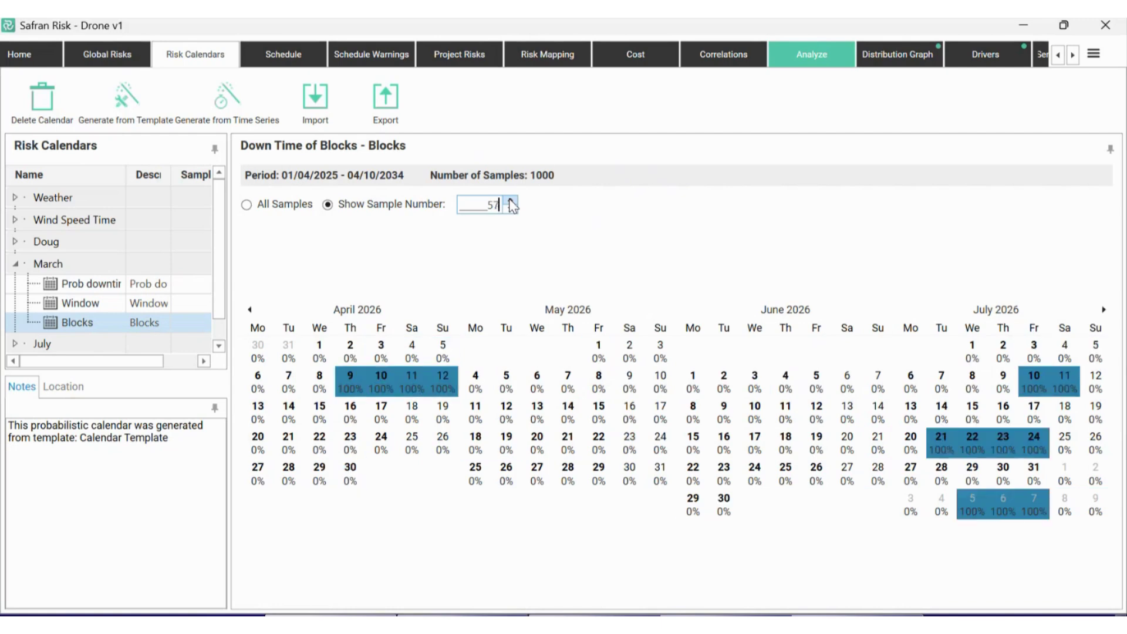
click(510, 201)
click(510, 201)
click(510, 201)
click(510, 201)
click(510, 201)
click(510, 200)
click(510, 201)
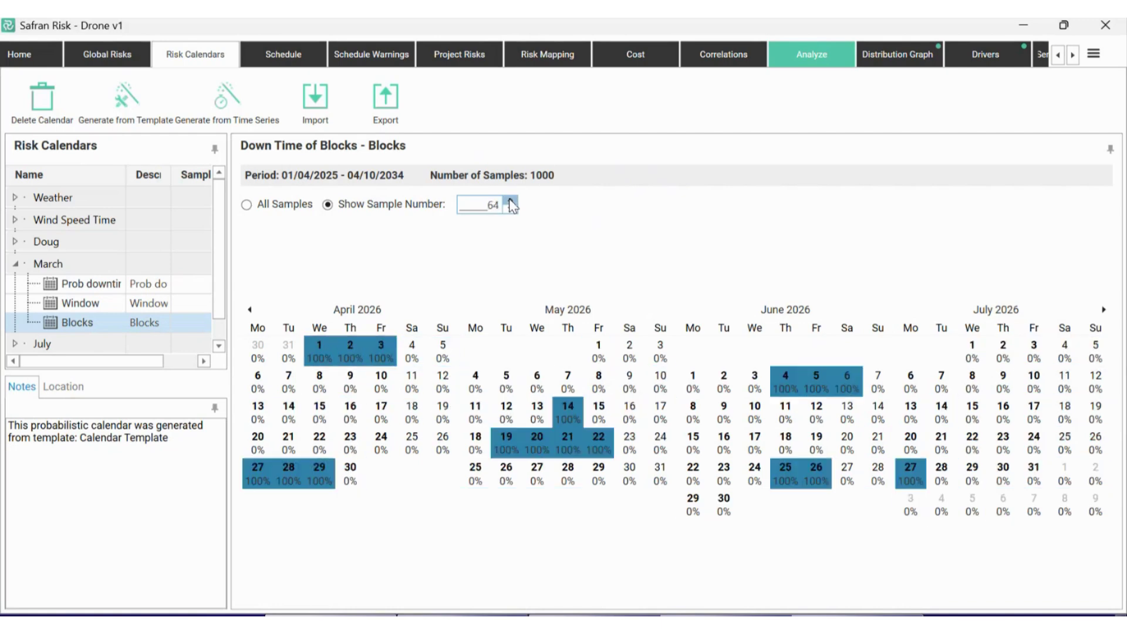
Step: Step through the Blocks calendar's individual samples from number 64 up to 81 and examine how the downtime blocks vary
click(510, 201)
click(510, 200)
click(510, 200)
click(510, 201)
click(510, 200)
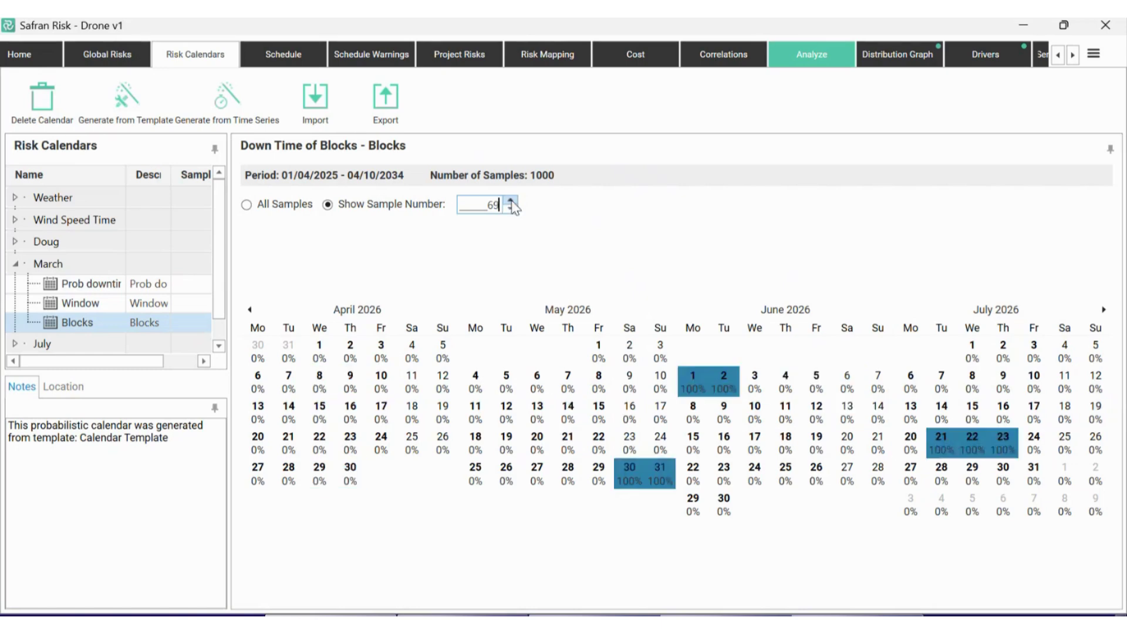
click(510, 201)
click(510, 201)
click(510, 201)
click(510, 201)
click(510, 201)
click(510, 200)
click(510, 201)
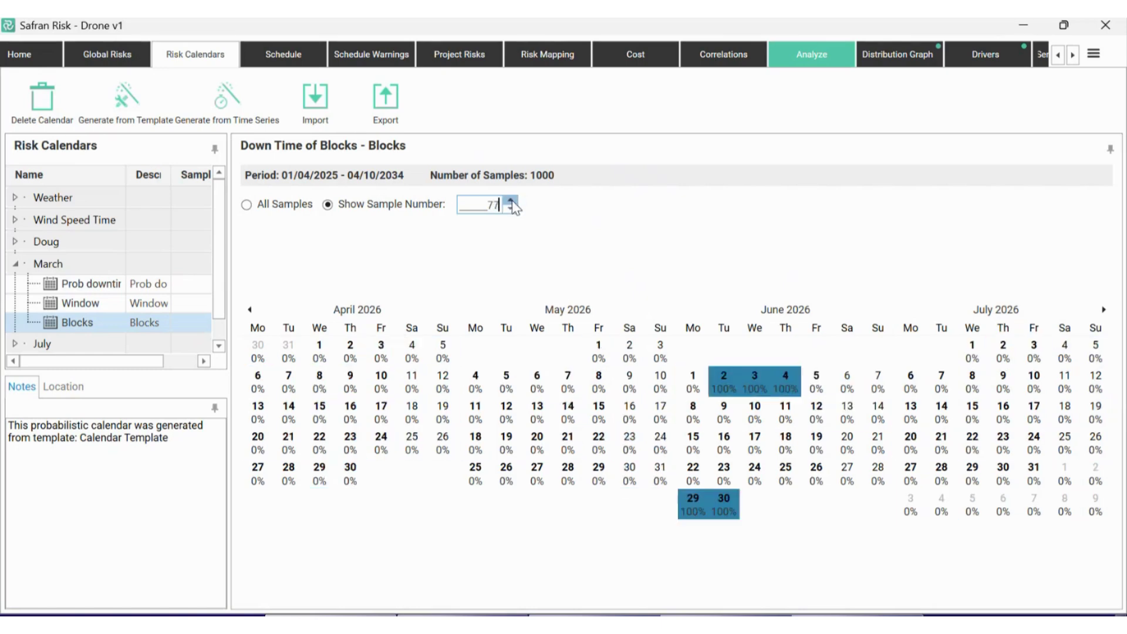
click(510, 200)
click(510, 201)
click(510, 201)
click(510, 201)
click(510, 201)
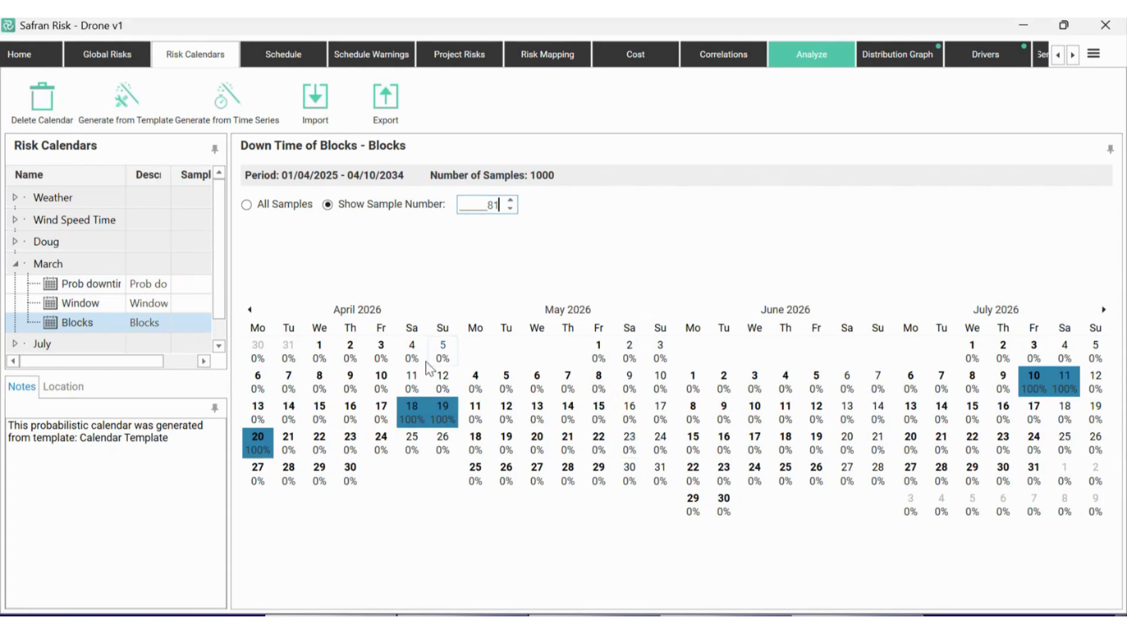
click(129, 117)
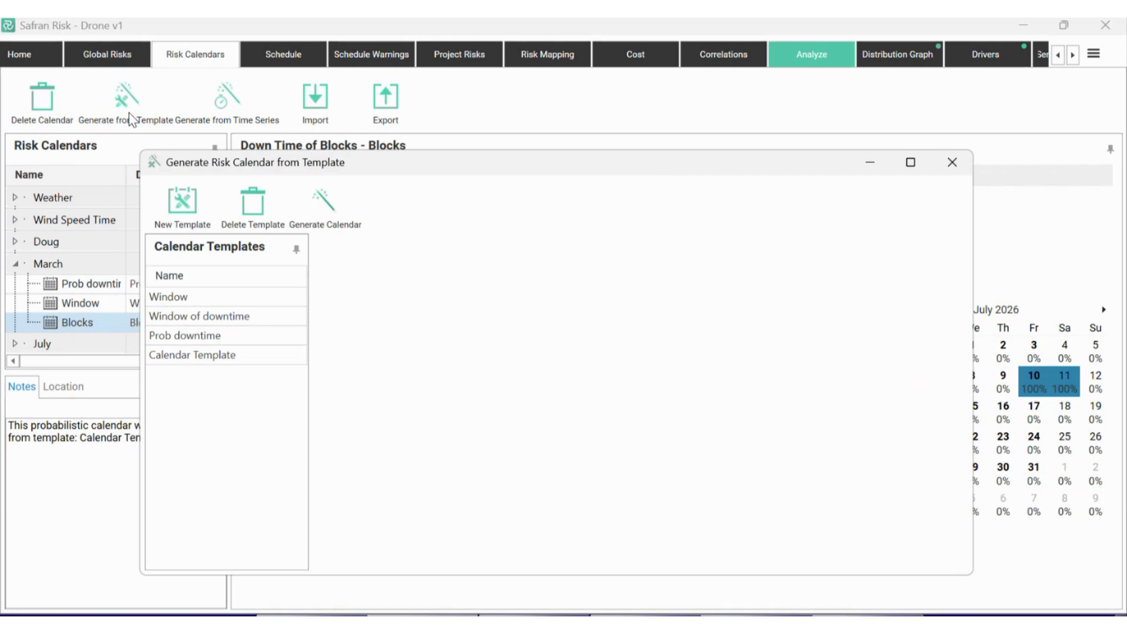
click(960, 165)
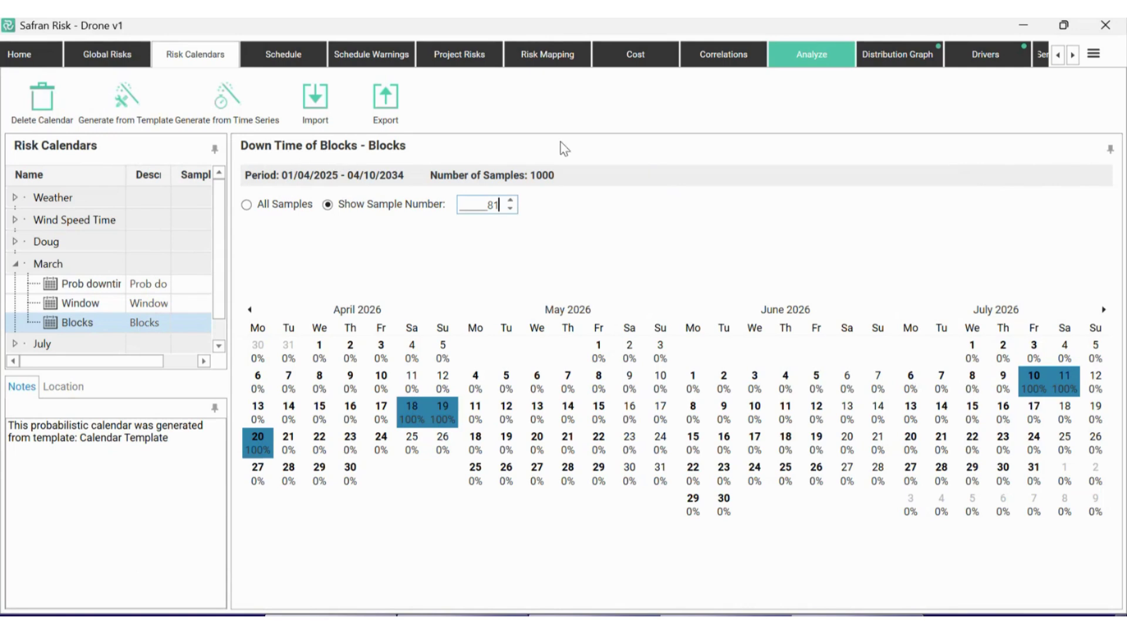
click(228, 107)
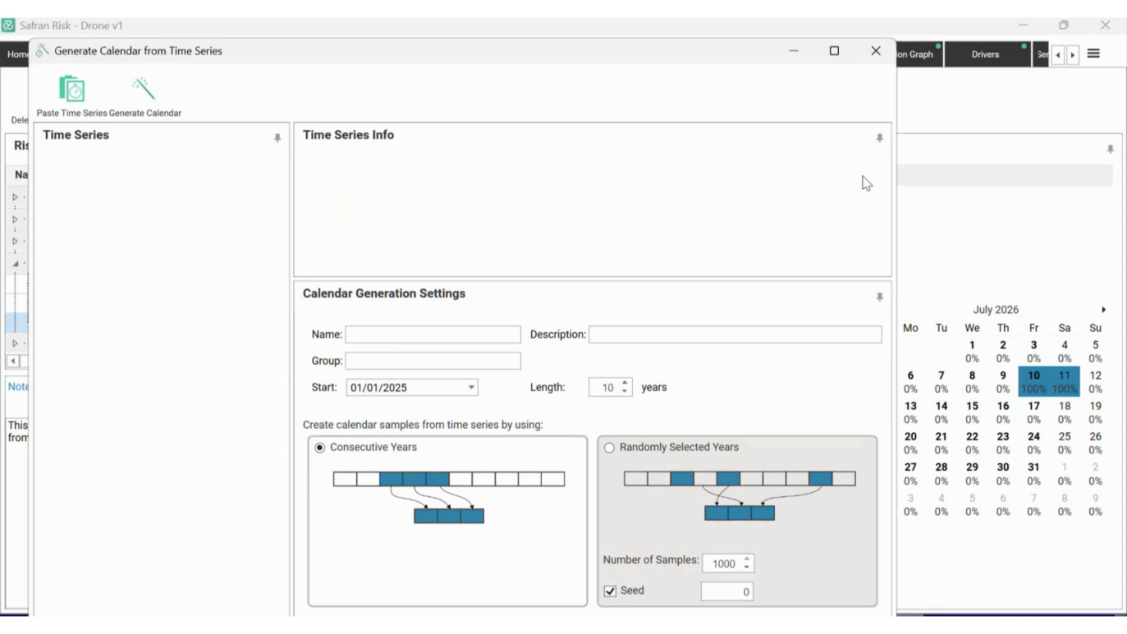
click(875, 51)
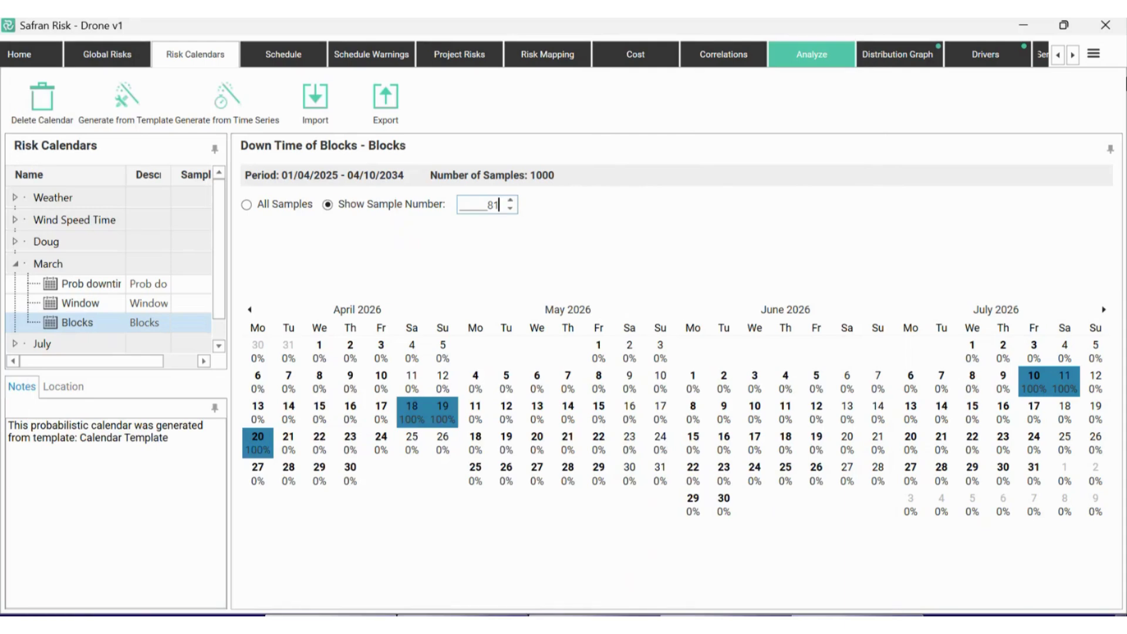
Step: Open the log file folder, browse to Risk > Sample Data and open the Time Series Sample Data workbook in Excel
click(1094, 56)
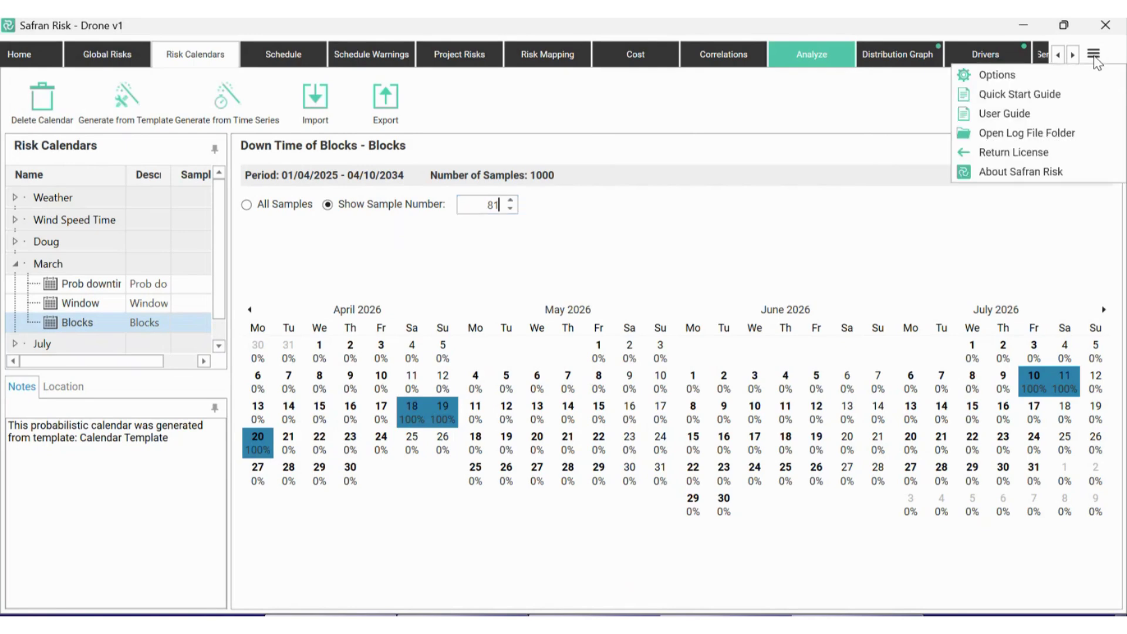
click(1023, 133)
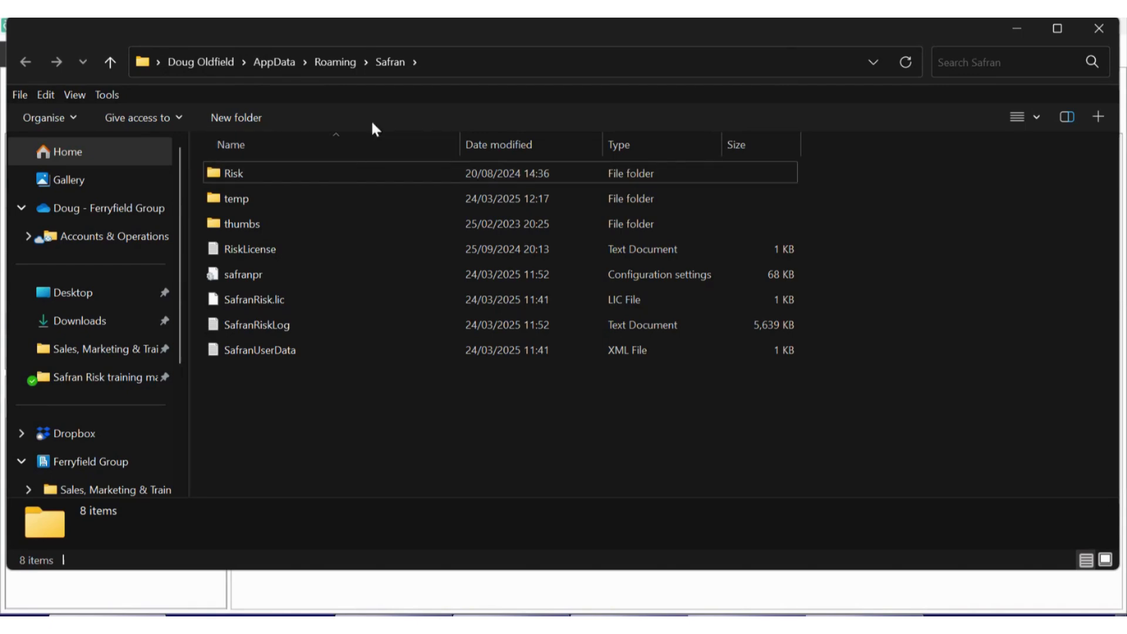
double_click(251, 171)
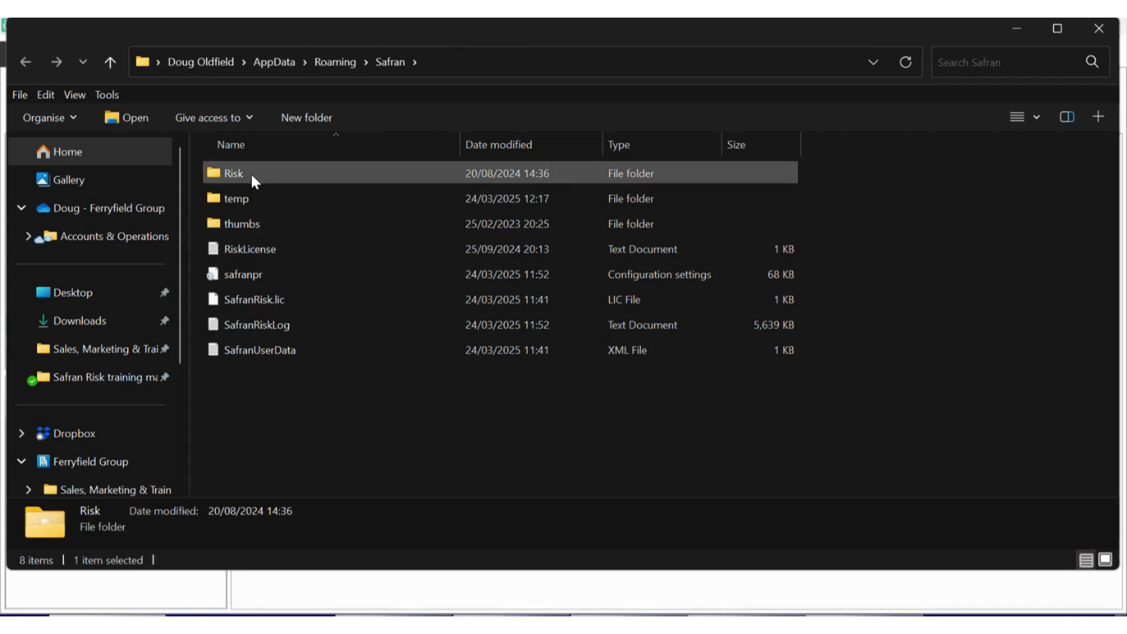
double_click(261, 199)
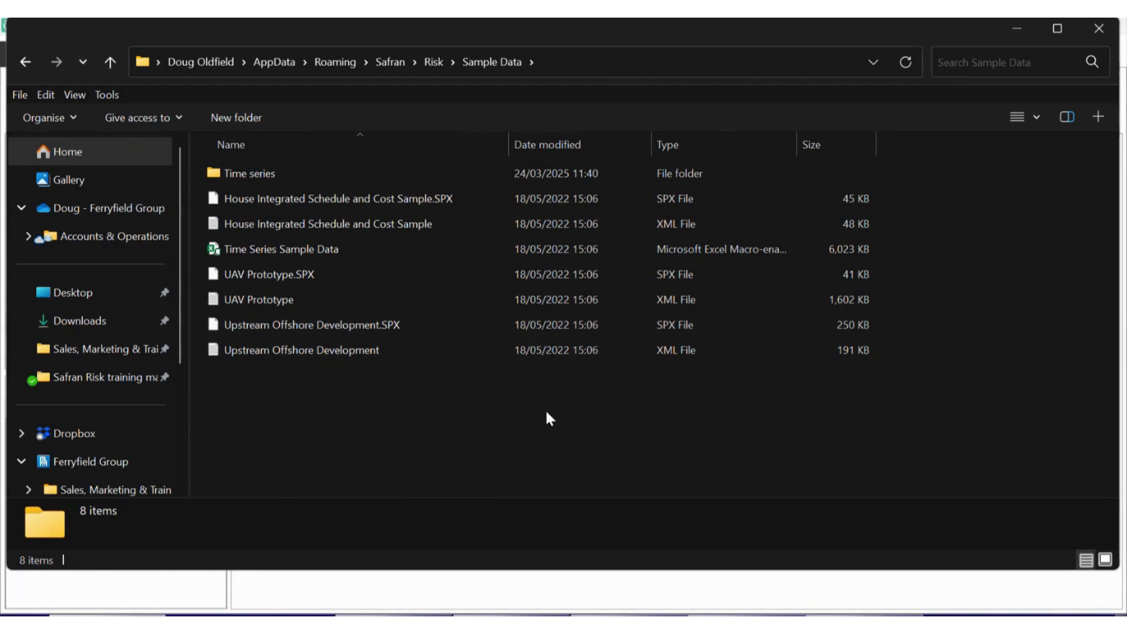
double_click(257, 175)
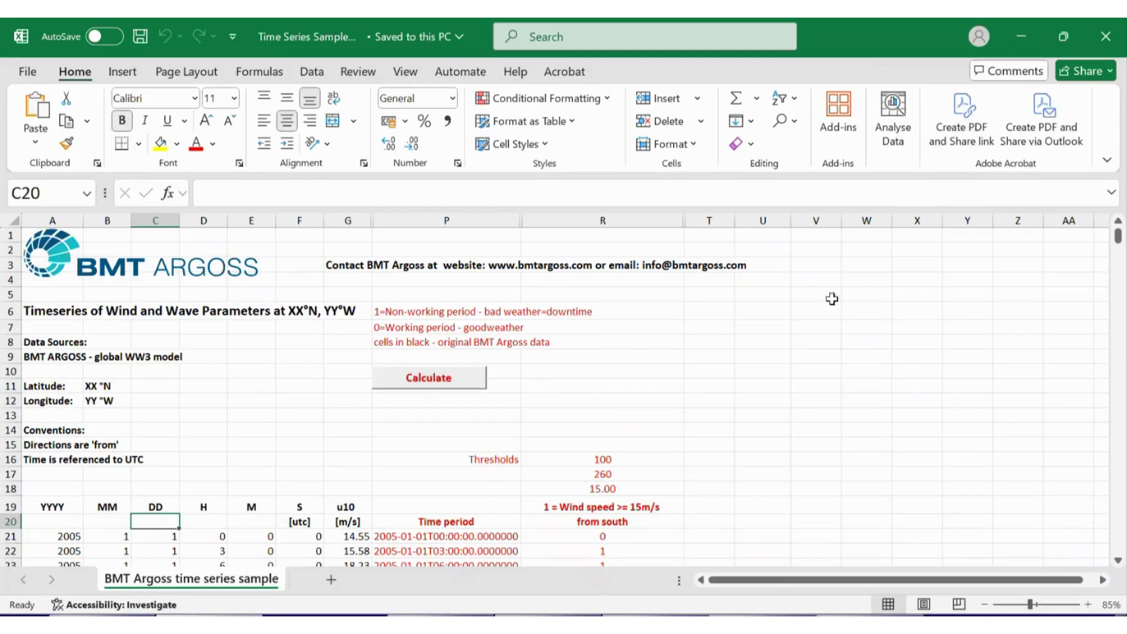
Step: Look over the heading and conventions of the BMT Argoss time series sheet down to its first data rows
click(107, 271)
click(90, 316)
click(88, 294)
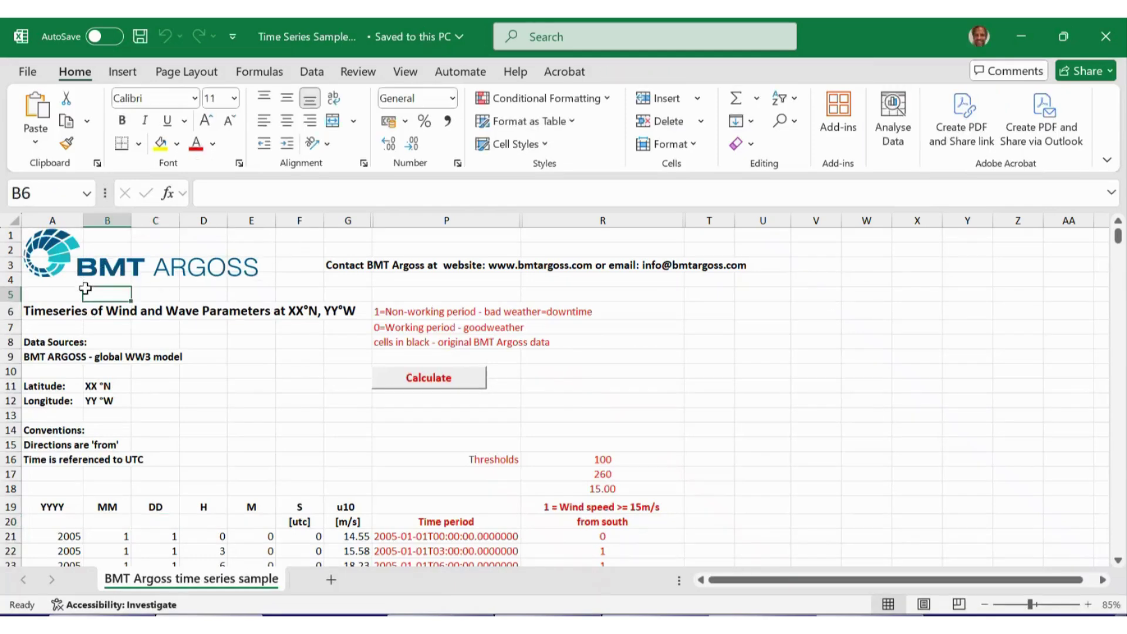
click(198, 267)
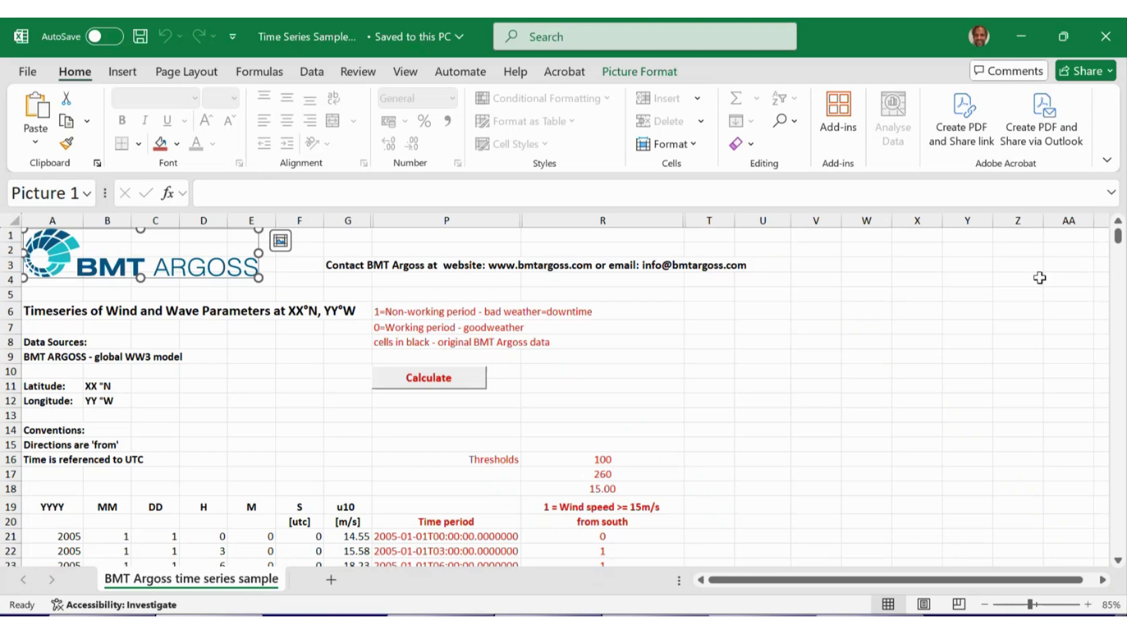
scroll(957, 311, down, 4)
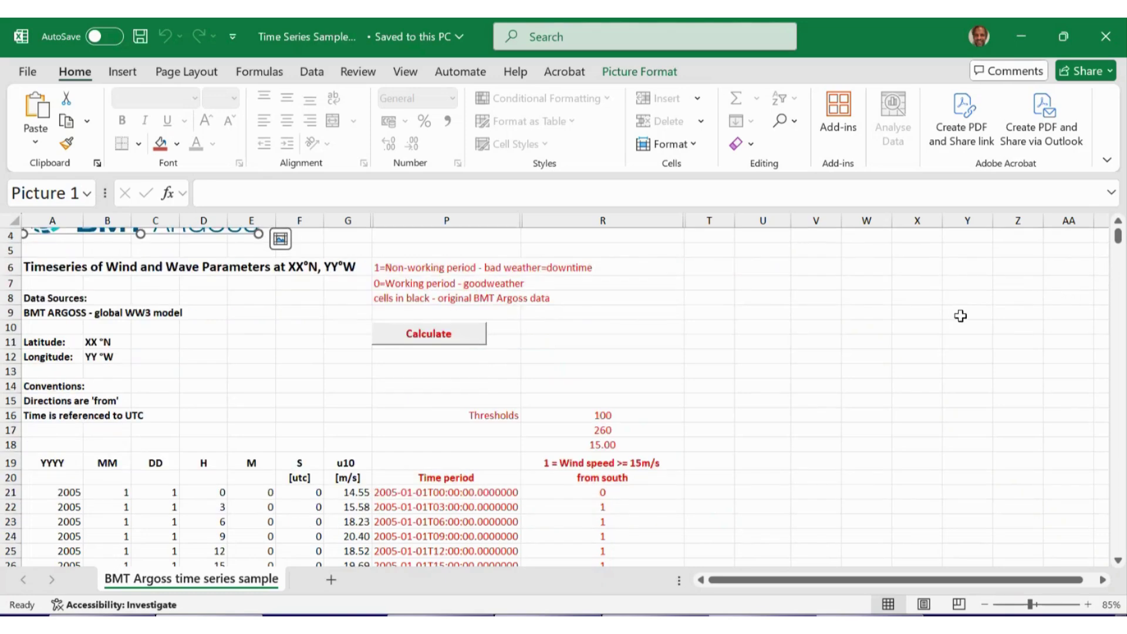
scroll(963, 320, down, 1)
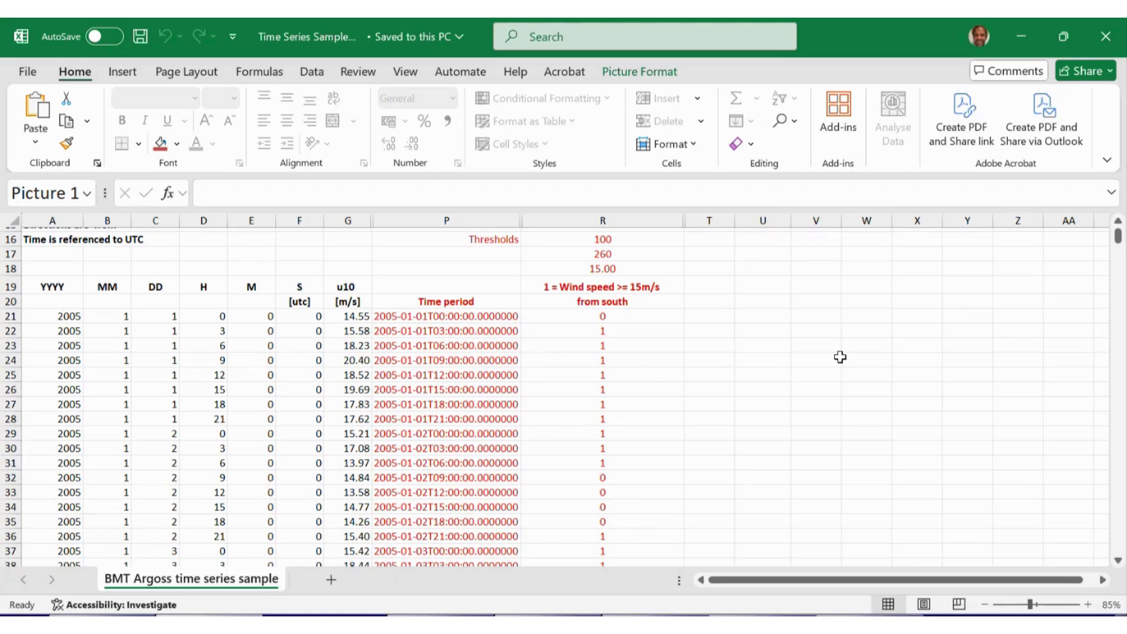
Step: Examine the Time period, u10 wind speed and downtime indicator columns in the rows from row 21 down
drag(475, 315, 460, 478)
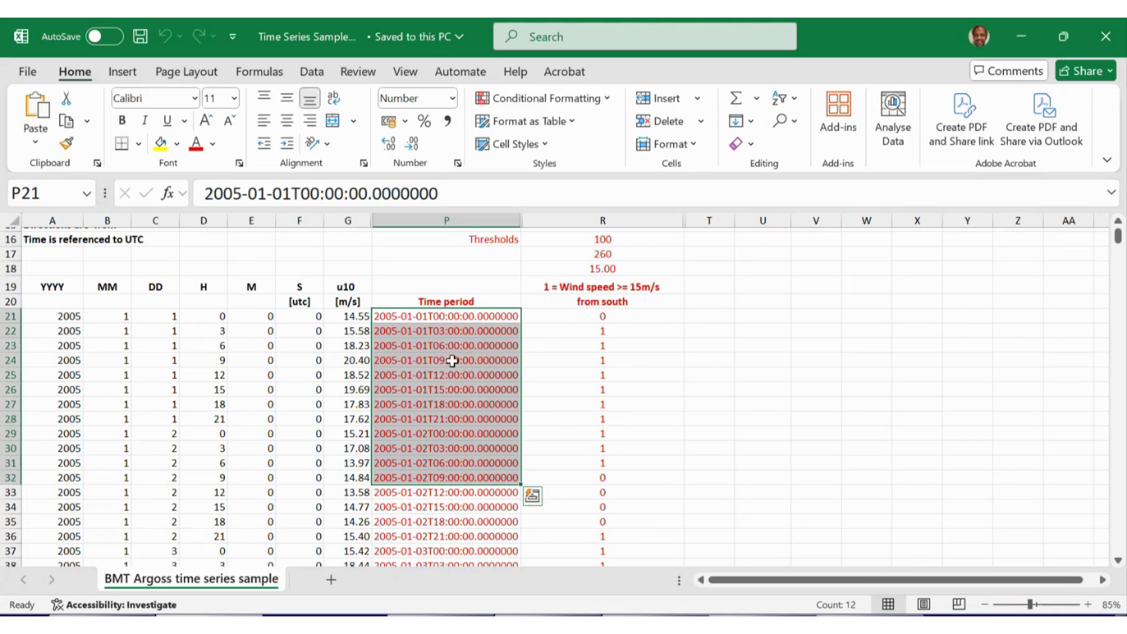
click(459, 316)
click(455, 331)
drag(458, 318, 435, 423)
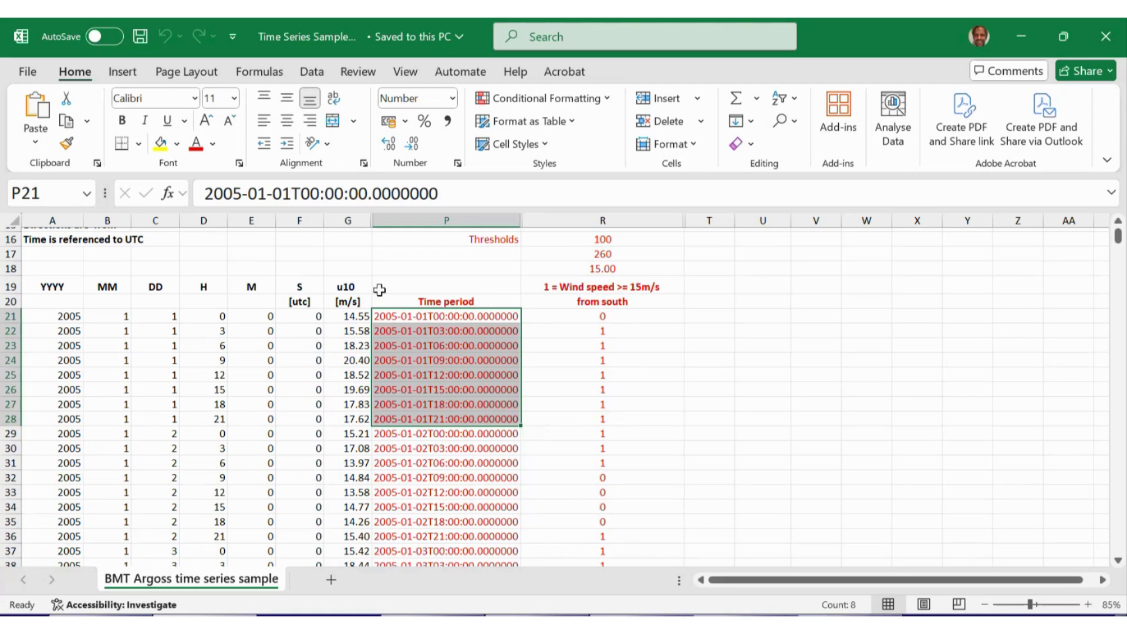
drag(360, 312, 355, 433)
drag(644, 309, 614, 455)
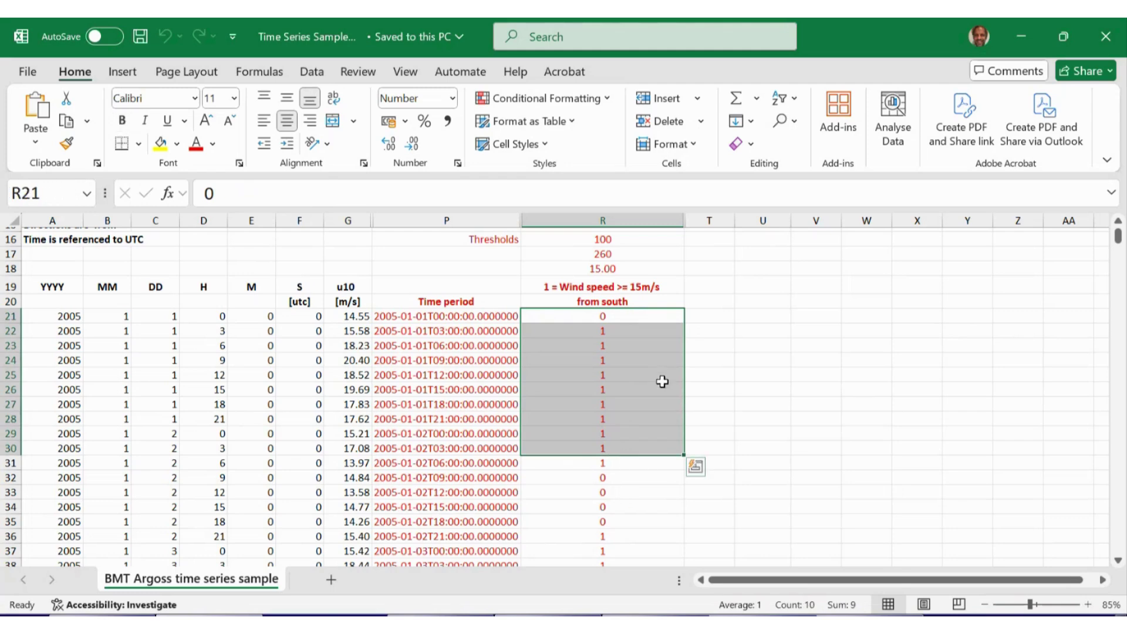
Step: Compare the wind speeds in rows 21 and 22 with their downtime indicators and examine the runs of 1s and 0s below
click(759, 331)
click(606, 313)
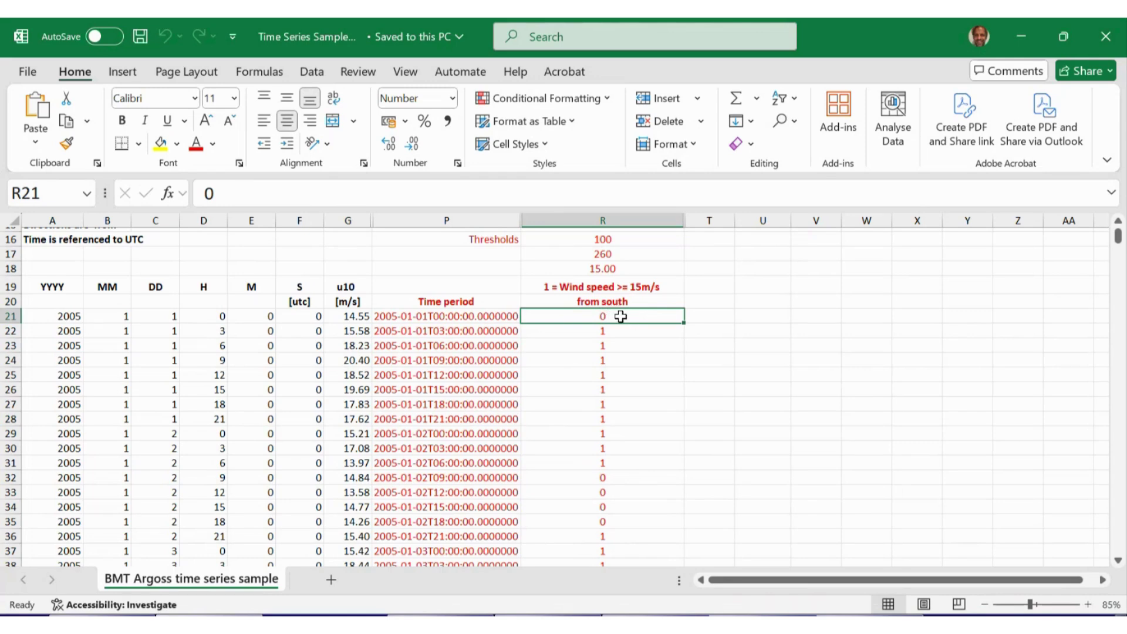
click(350, 313)
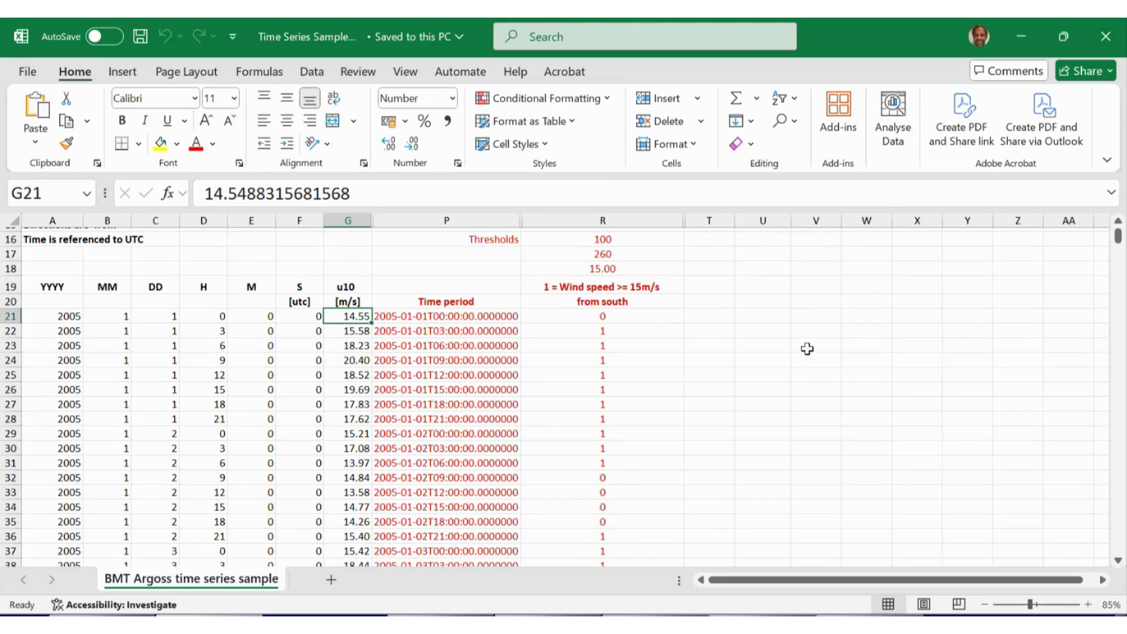
click(619, 316)
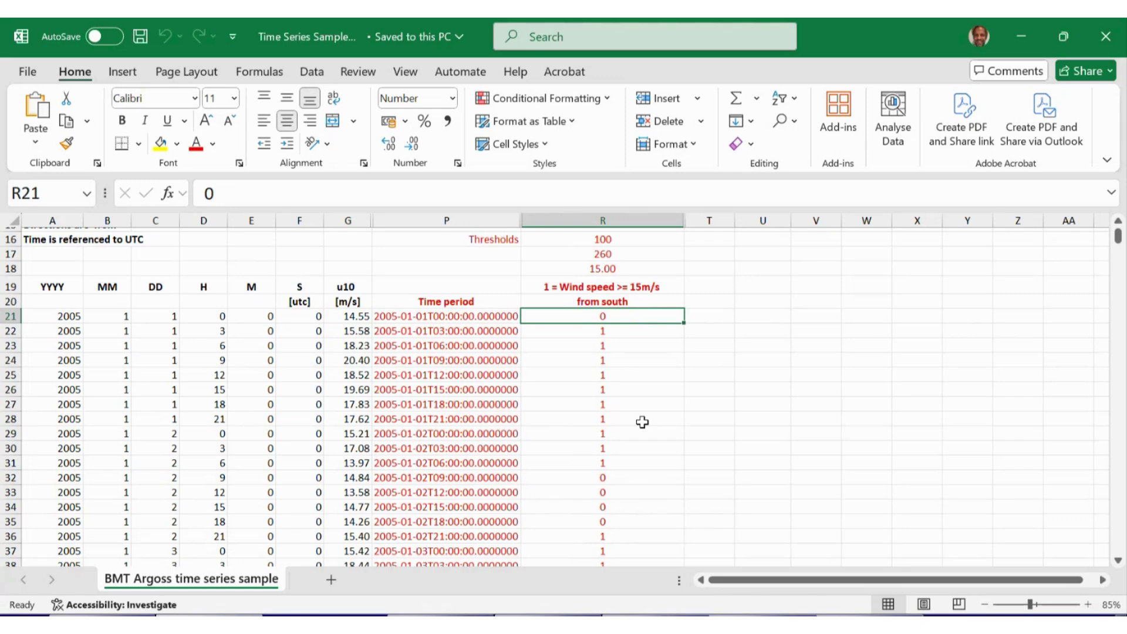
click(364, 331)
click(635, 330)
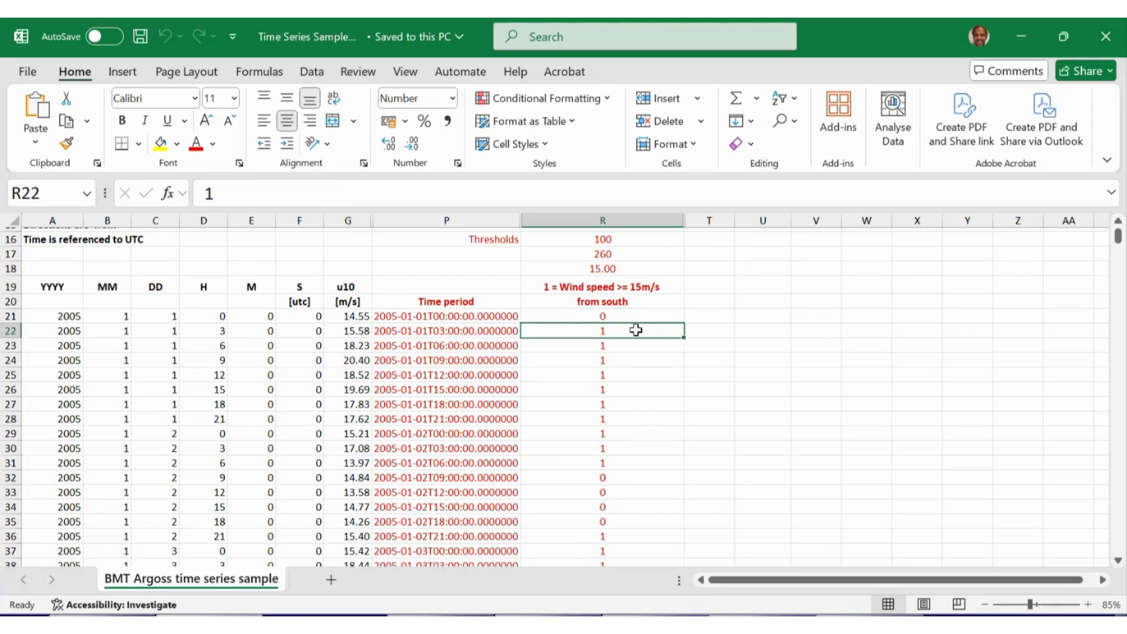
drag(632, 329, 627, 523)
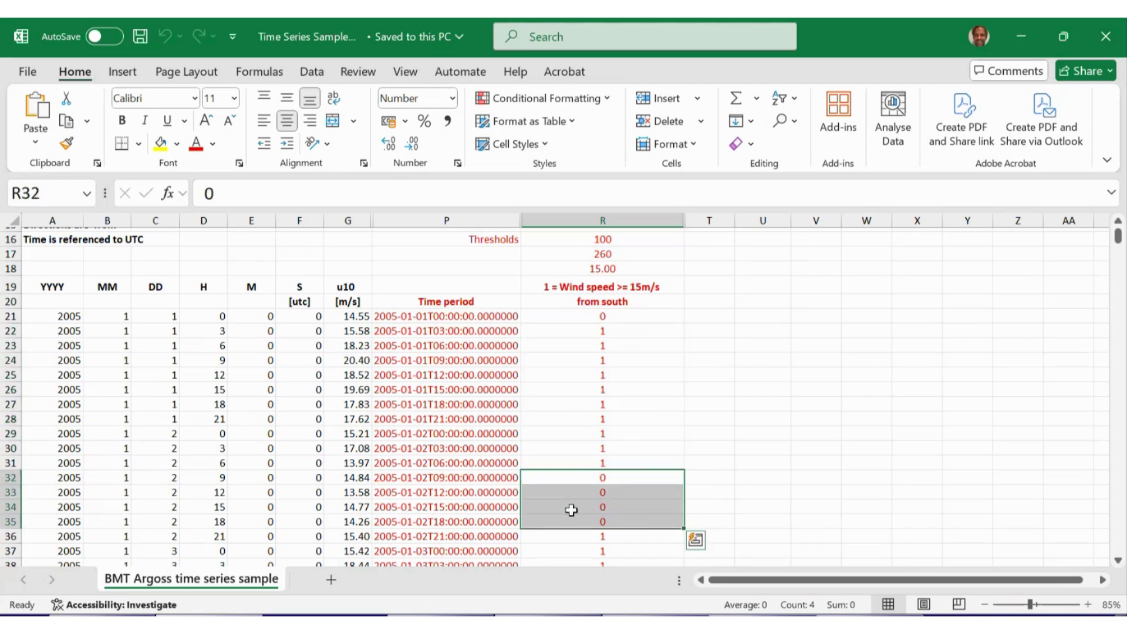
Step: Copy the Time period and downtime indicator data from P21 through R29236
click(449, 316)
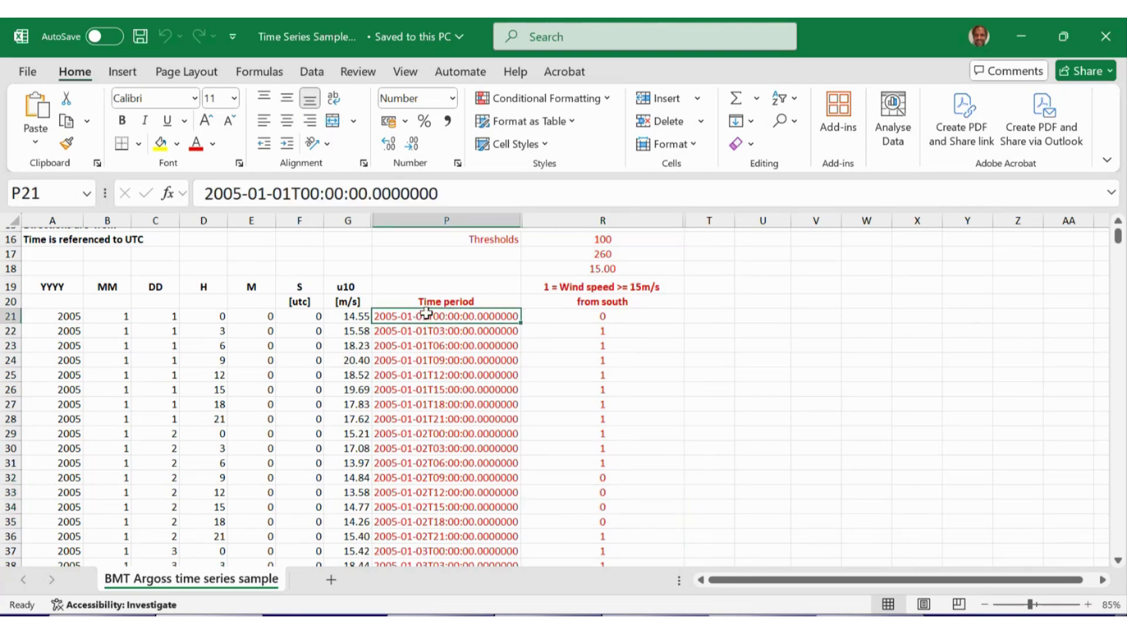
drag(1118, 235, 1120, 551)
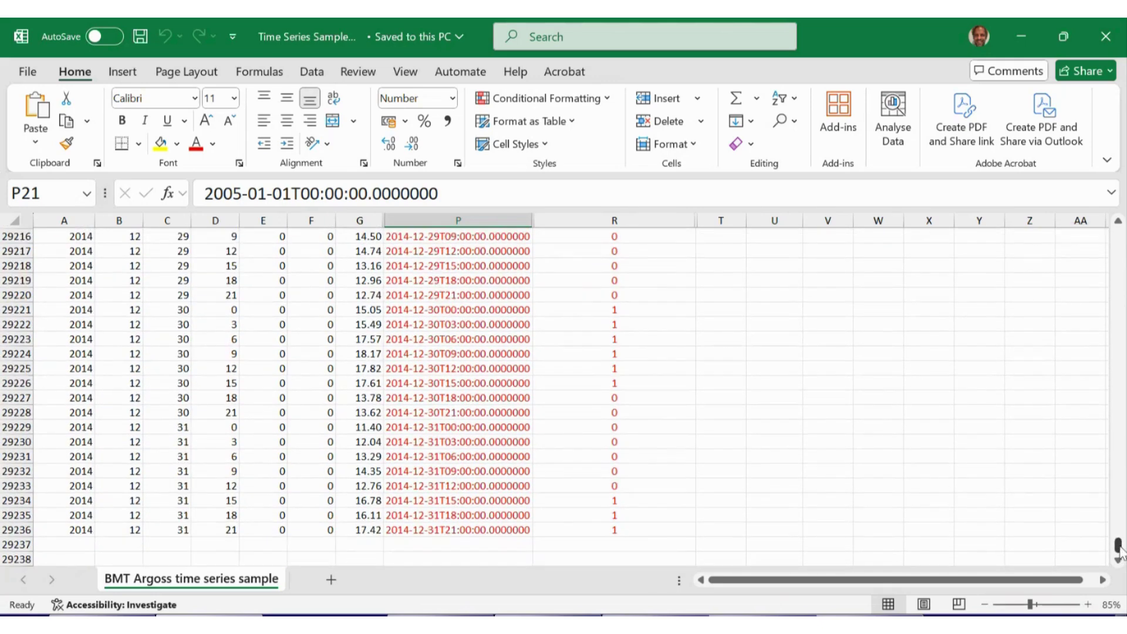
shift+click(645, 527)
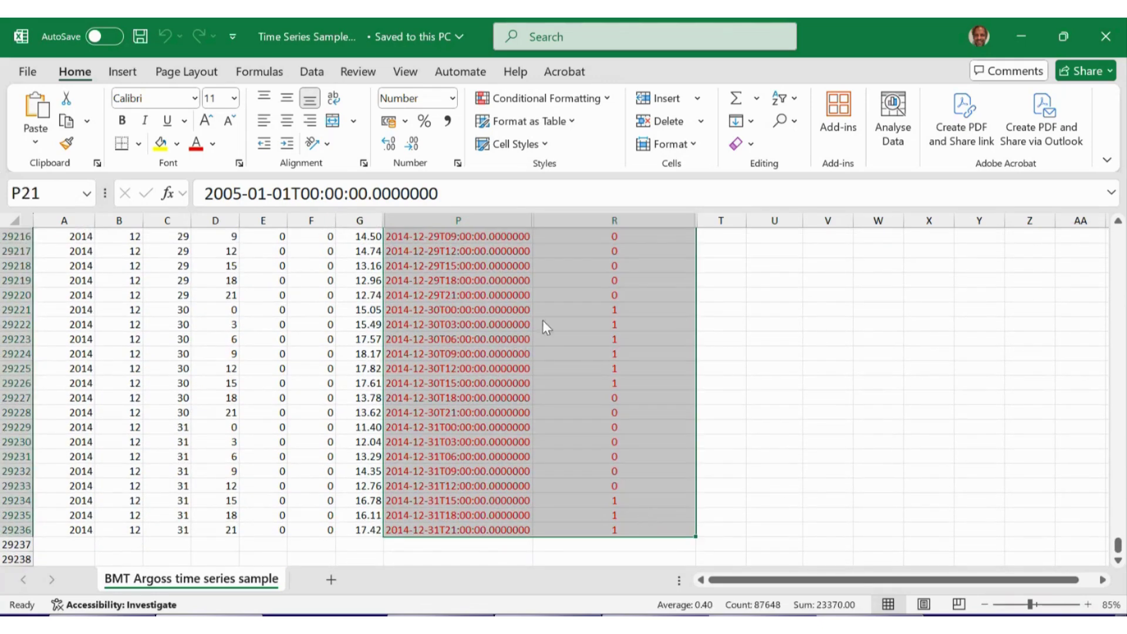
right_click(545, 324)
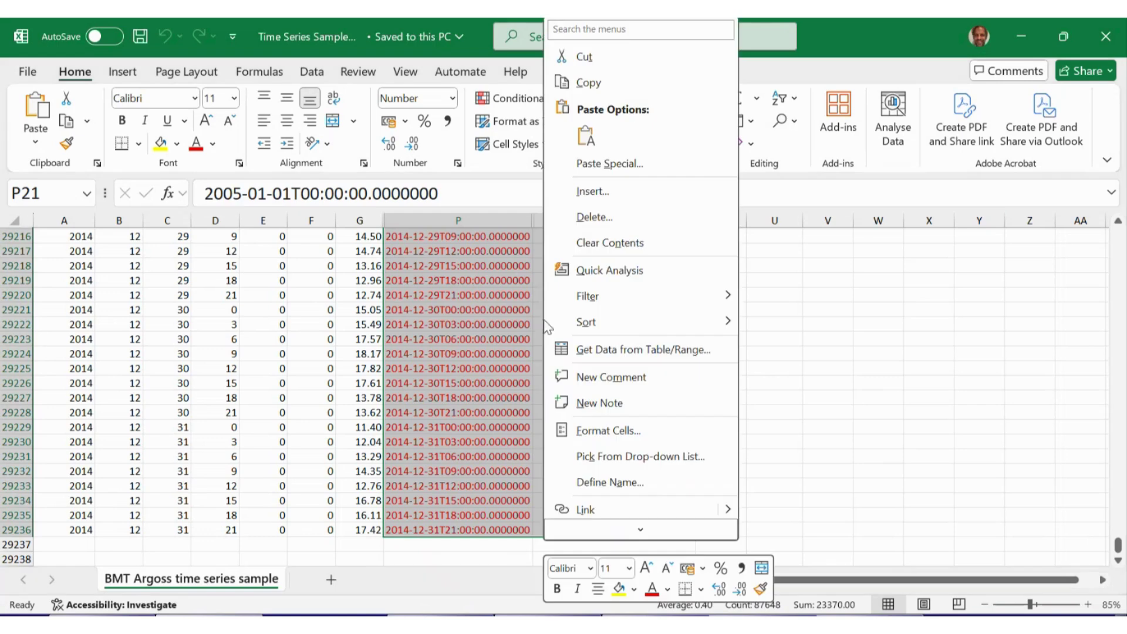
click(617, 89)
Step: Switch to Safran Risk, start generating a calendar from a time series and paste in the copied data
key(alt+Tab)
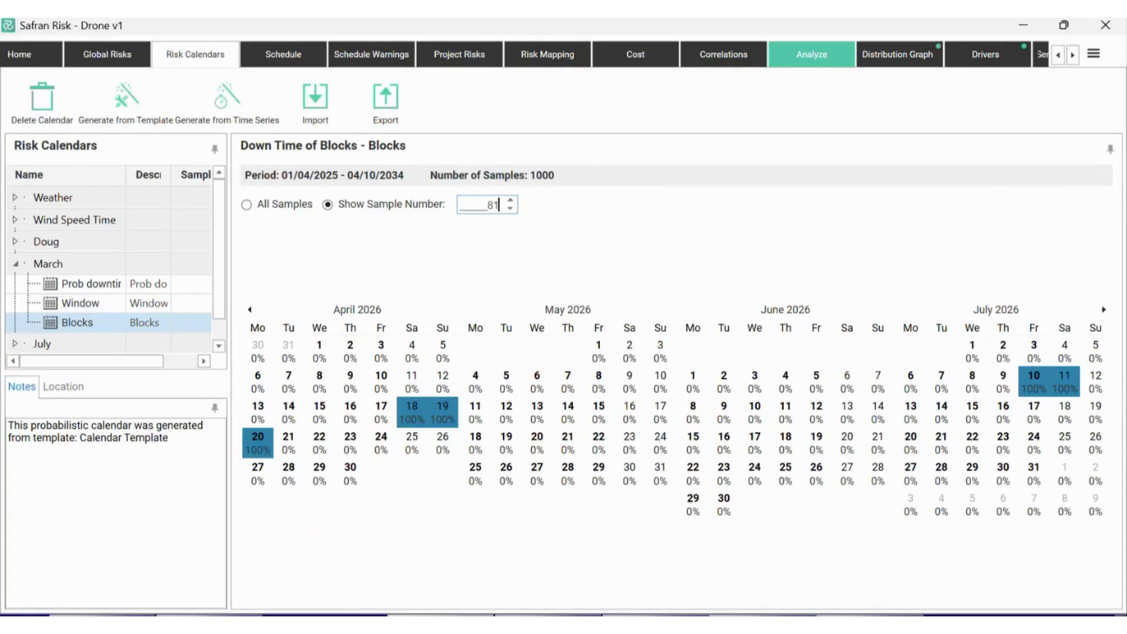
click(243, 94)
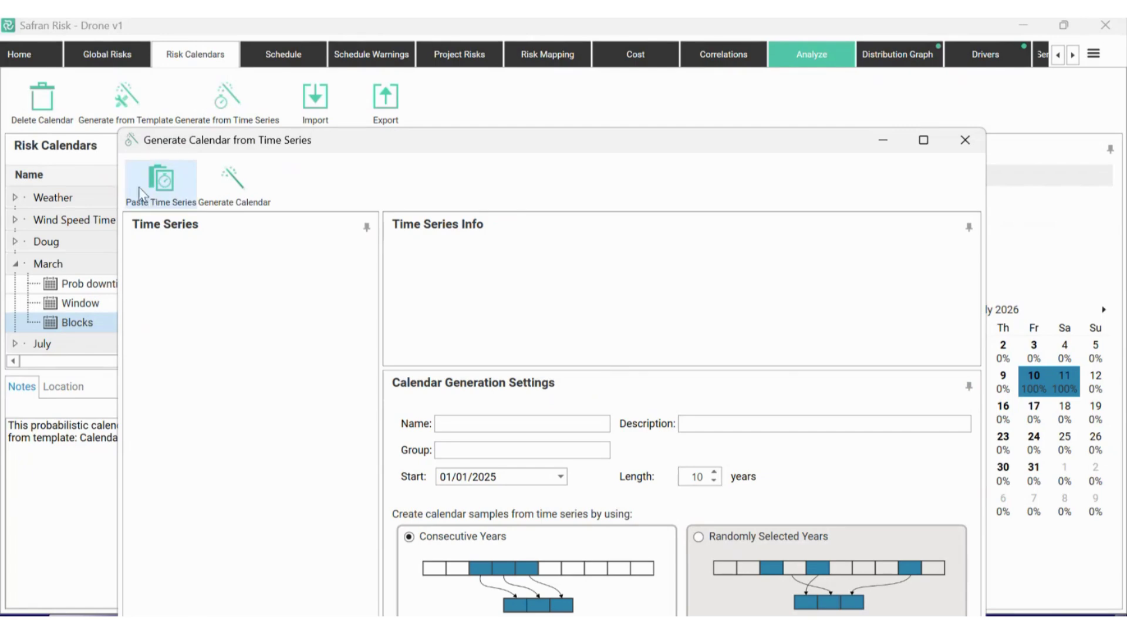
click(160, 189)
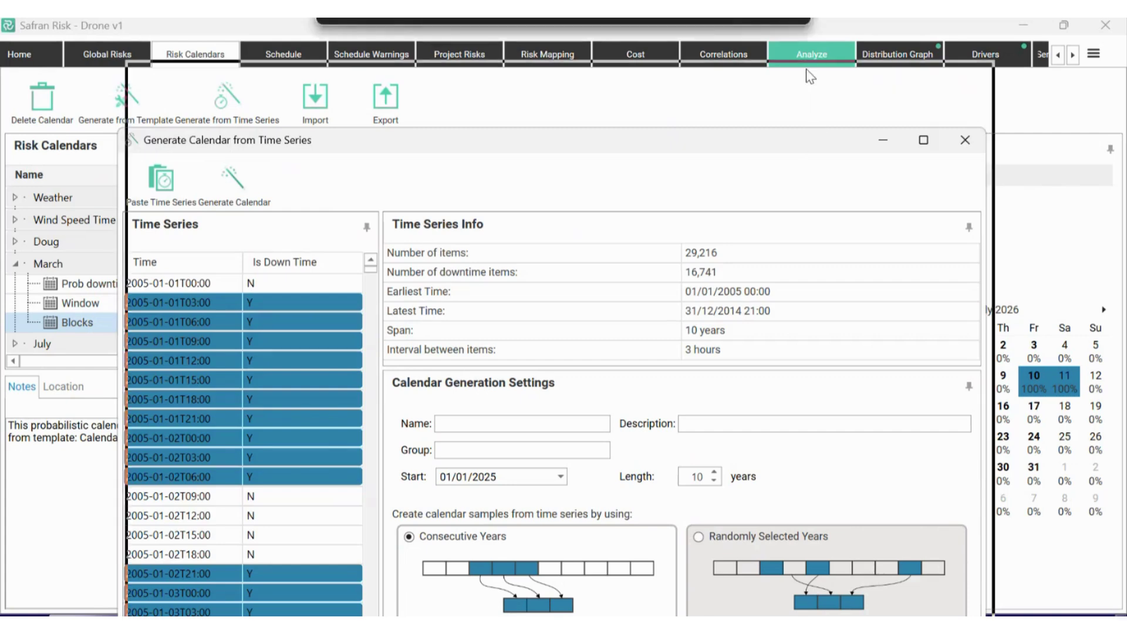
drag(805, 67, 805, 67)
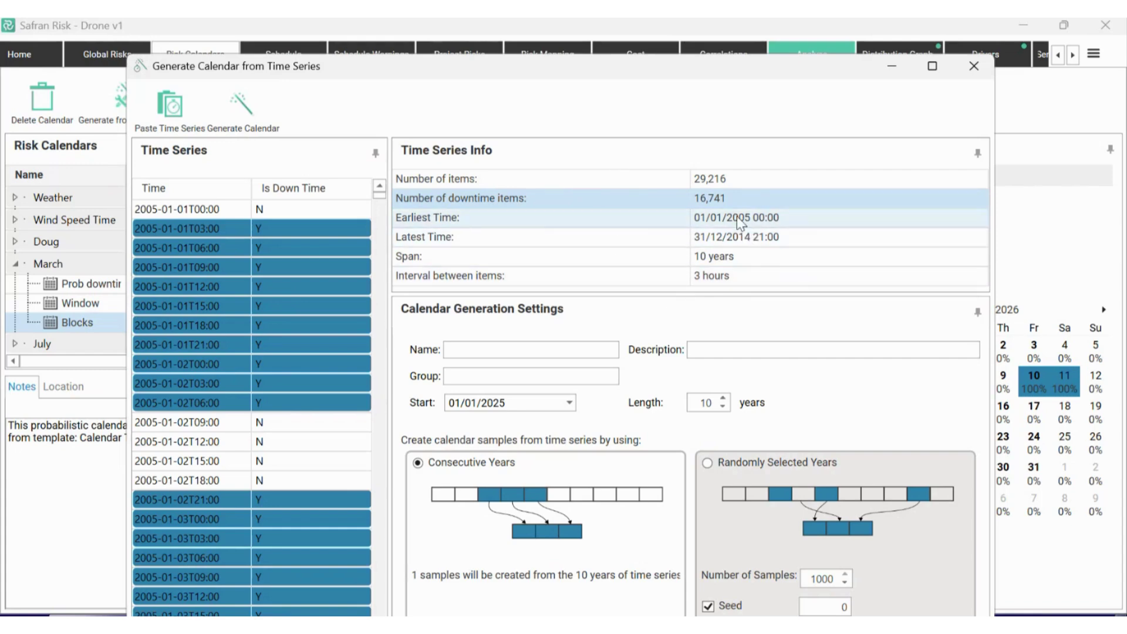
Step: Review the pasted time series' earliest and latest times, span and interval between items
click(781, 212)
click(743, 238)
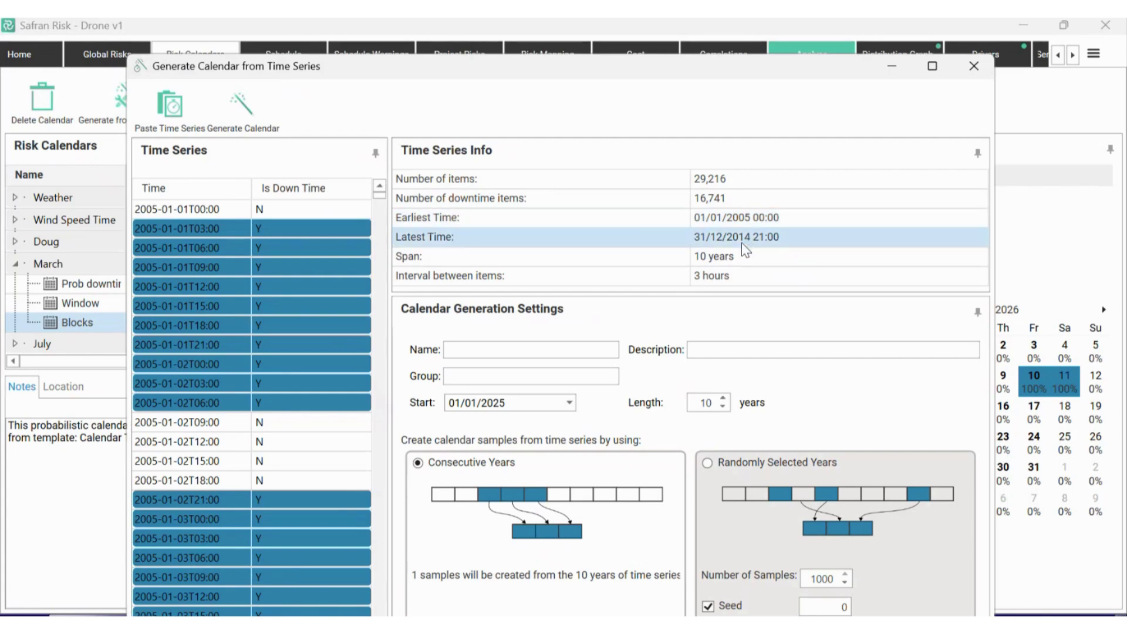
click(885, 259)
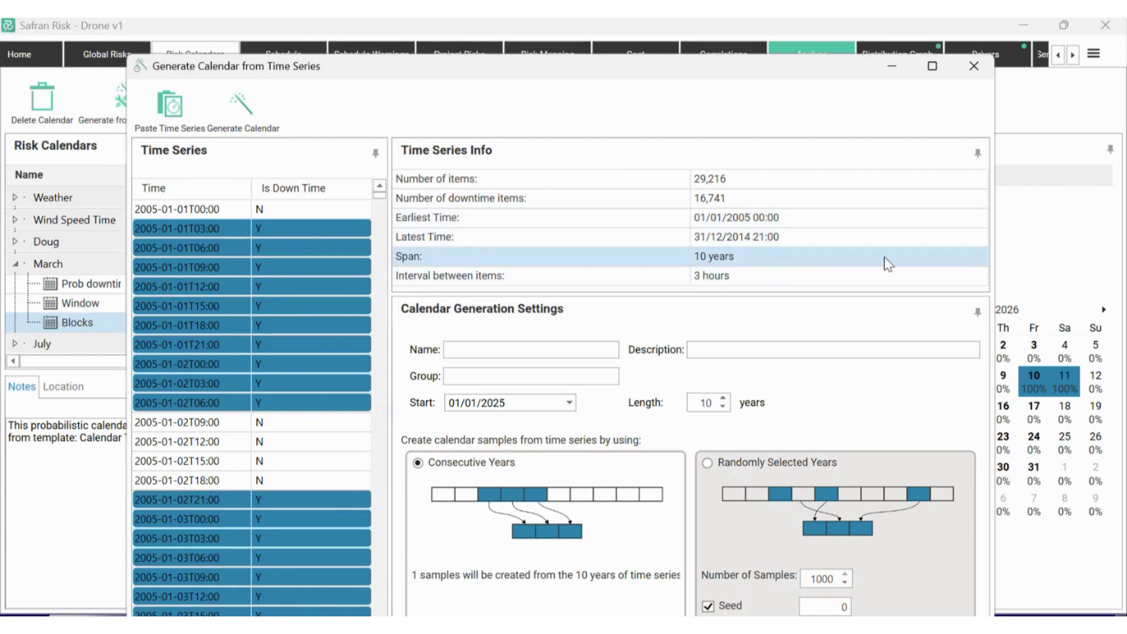
click(766, 275)
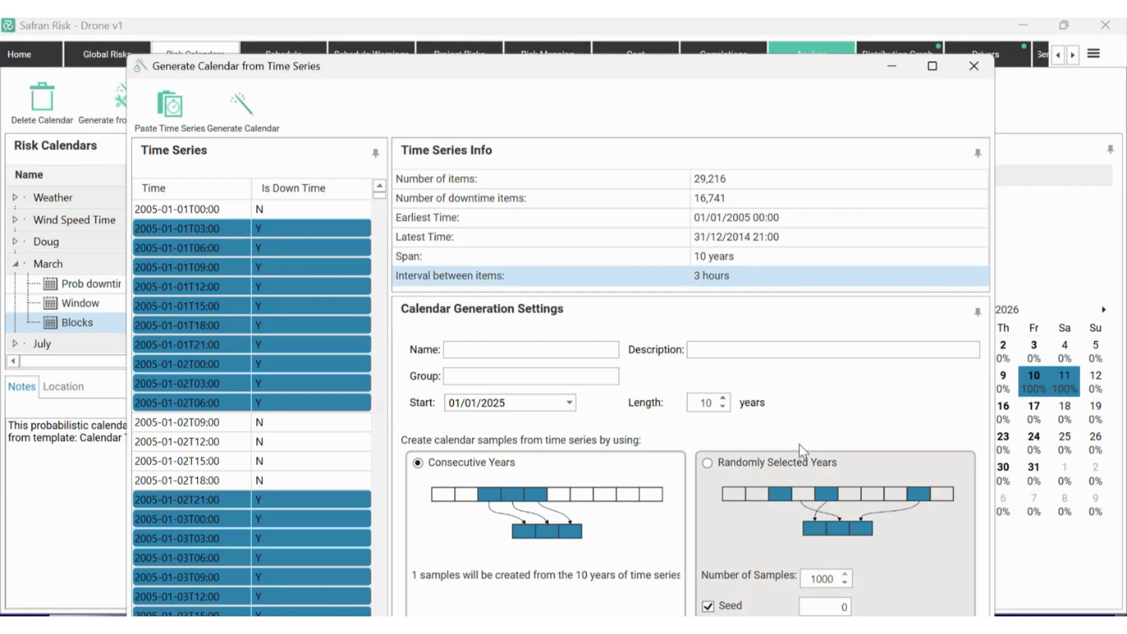
Step: Name the new calendar Time series, describe it as Time series data and assign it to the March group
click(541, 352)
text(Time sr)
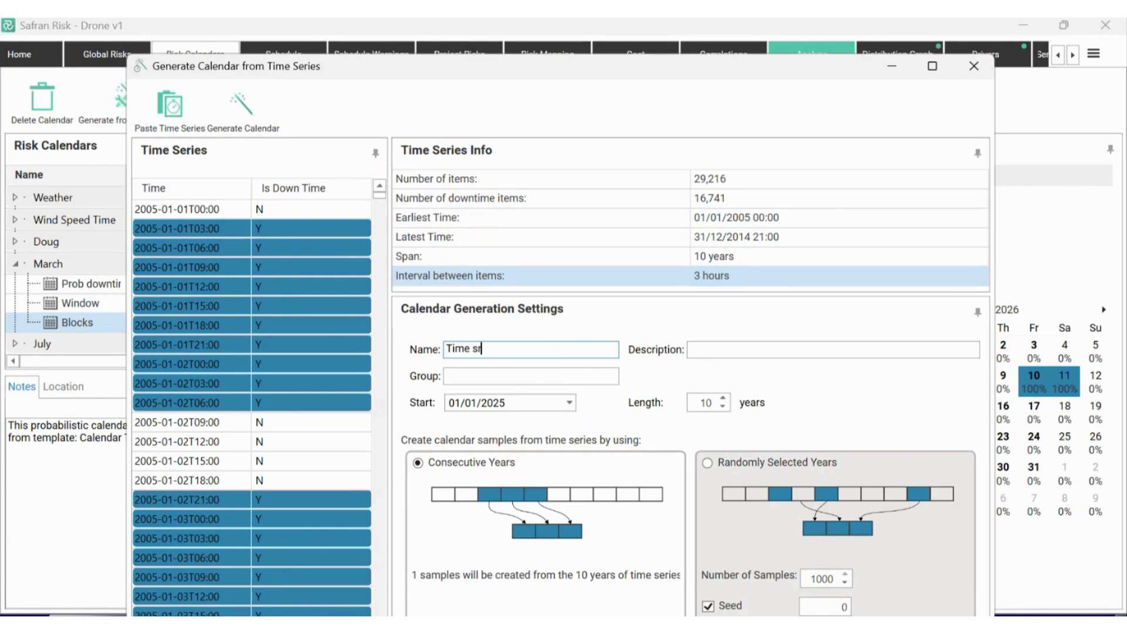
text(i#e)
text(s)
key(Tab)
text(Tim)
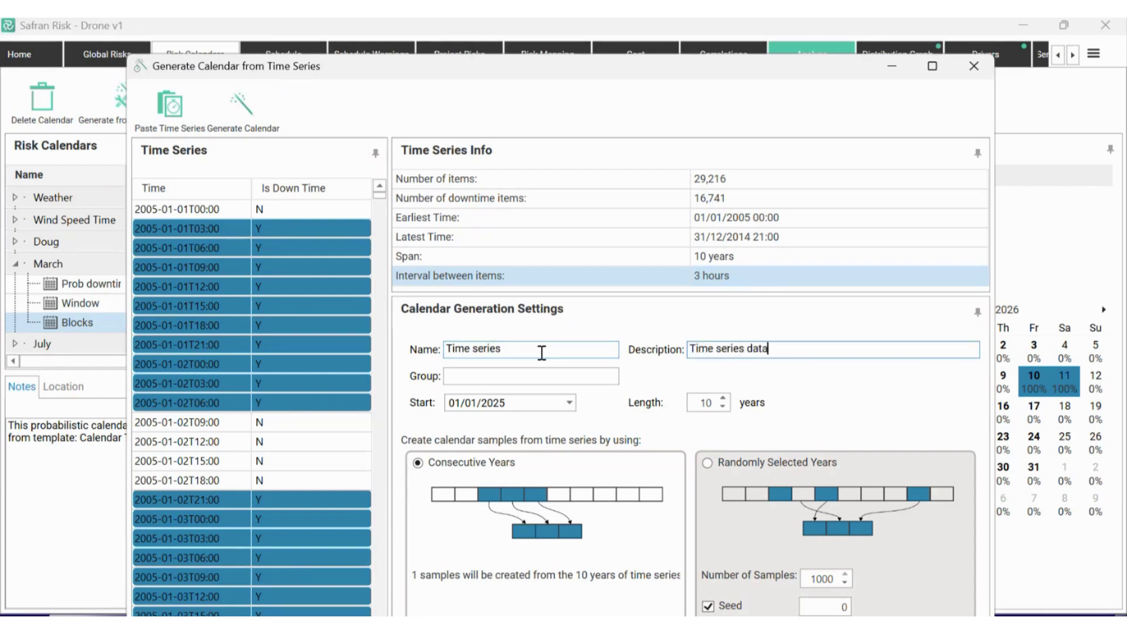
key(Tab)
text(Marc)
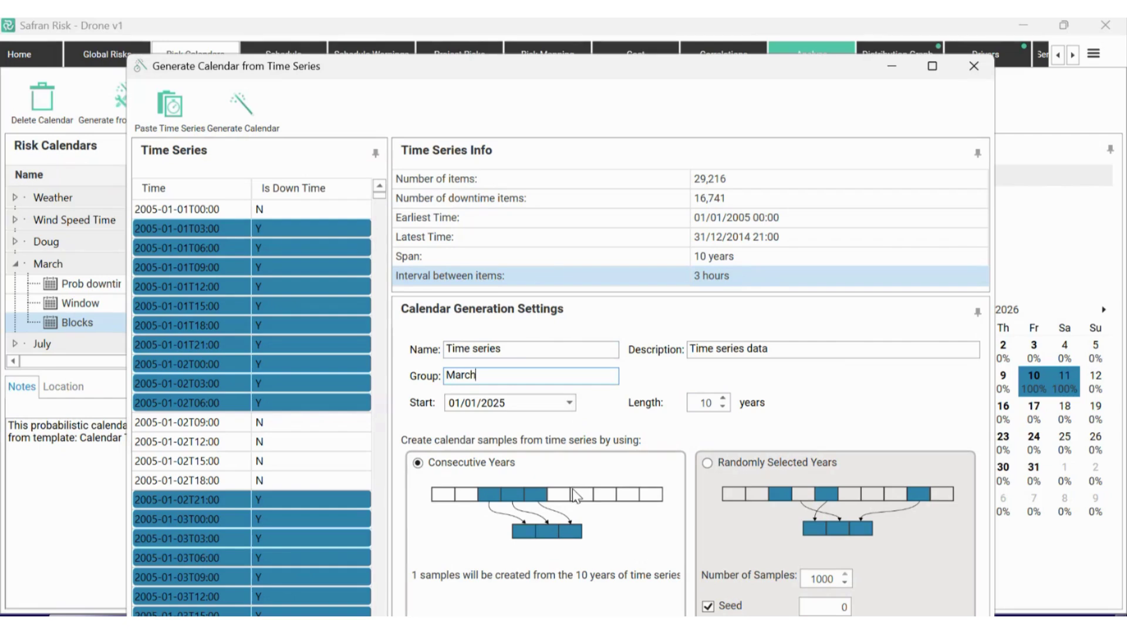
Step: Generate the calendar with 500 samples from randomly selected years, keeping the seed enabled, and leave the generator
click(718, 461)
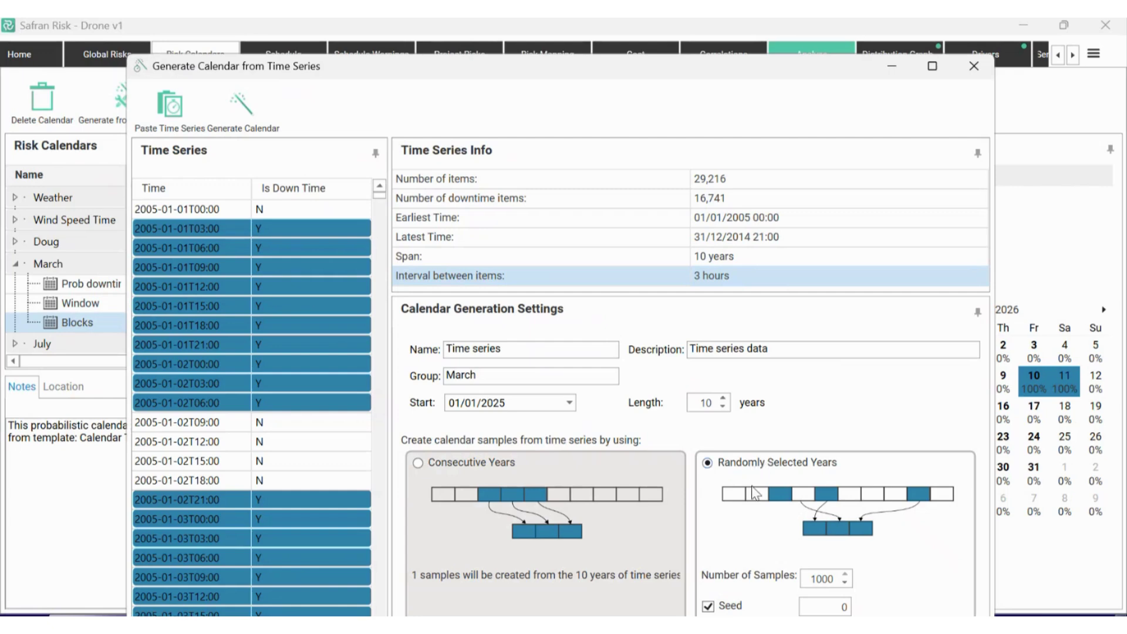
click(845, 582)
click(845, 583)
text(500)
key(Tab)
drag(797, 68, 792, 51)
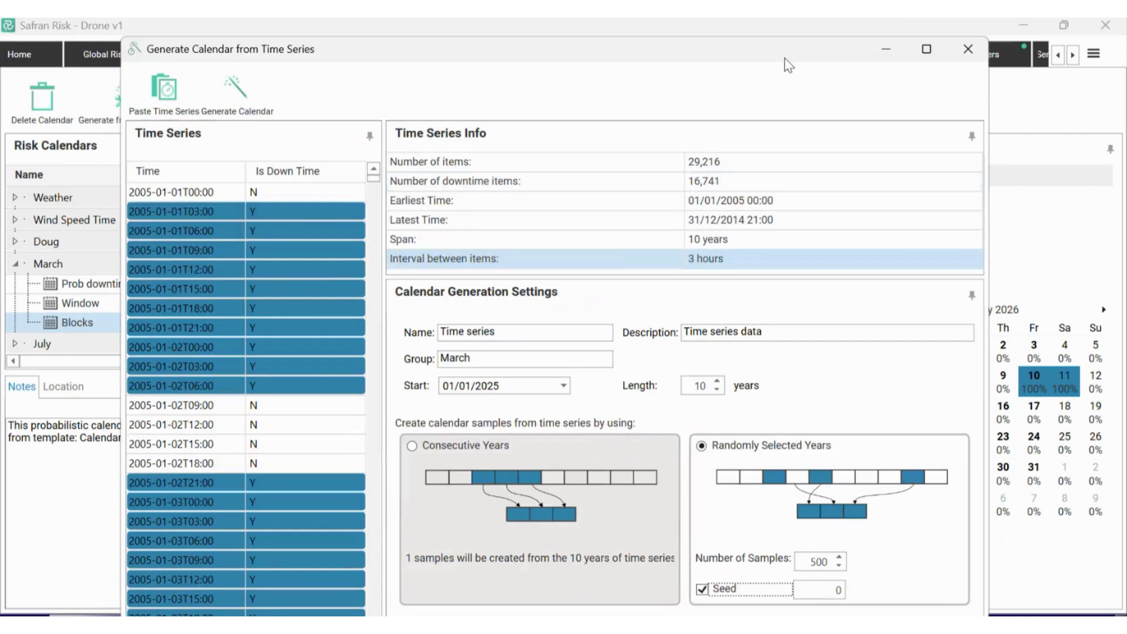
click(254, 110)
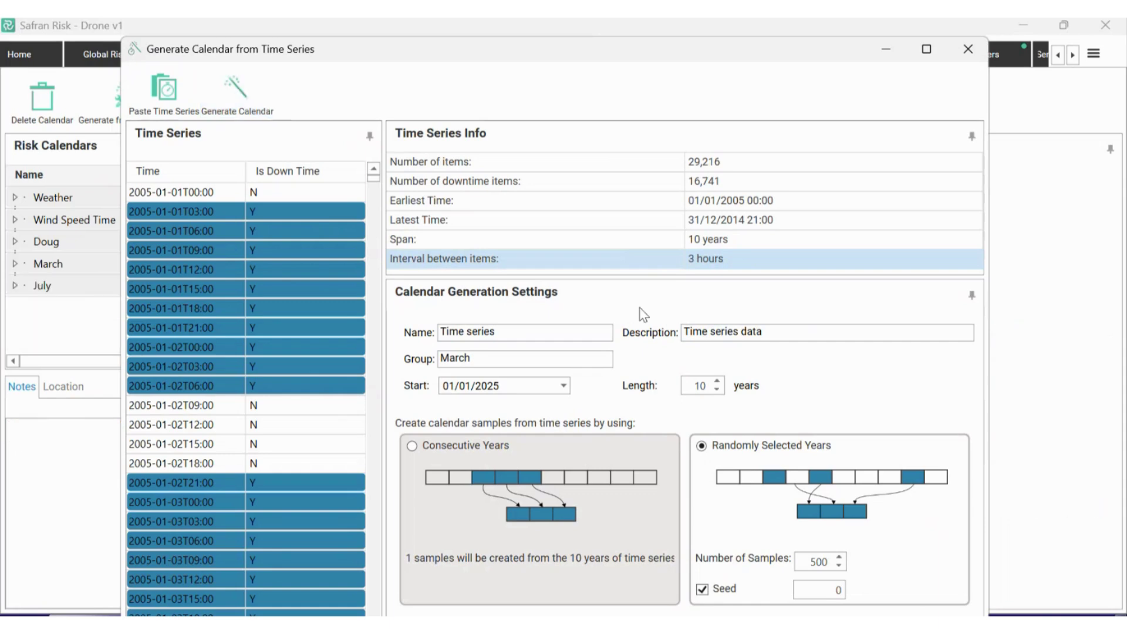
click(969, 41)
Step: Display the Time series calendar in the March group with its downtime across all samples
click(15, 264)
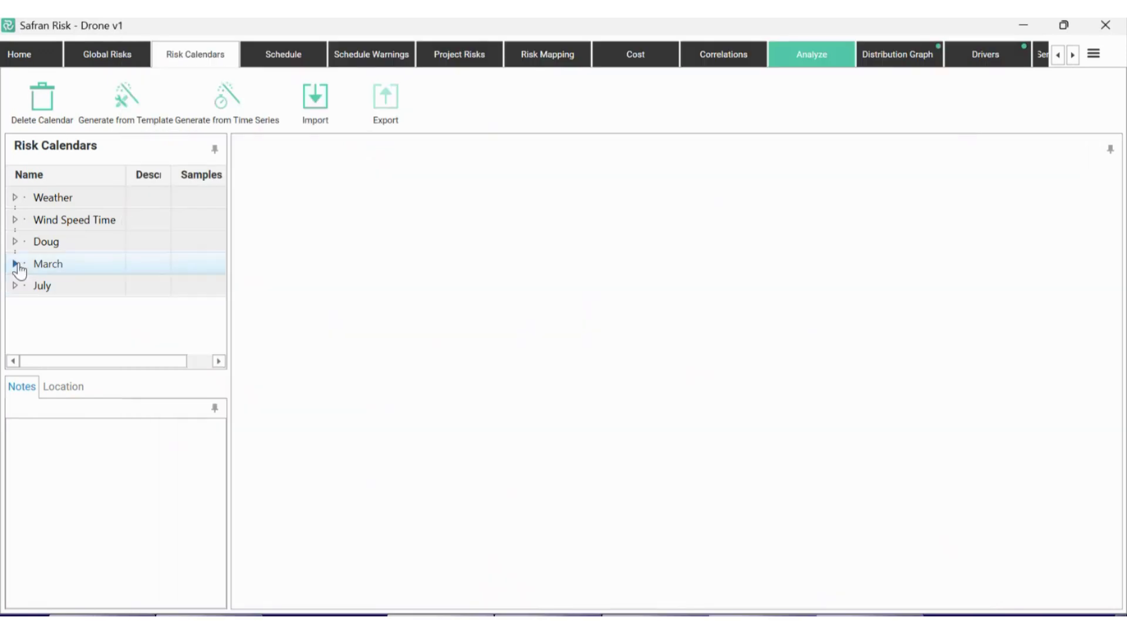
click(81, 340)
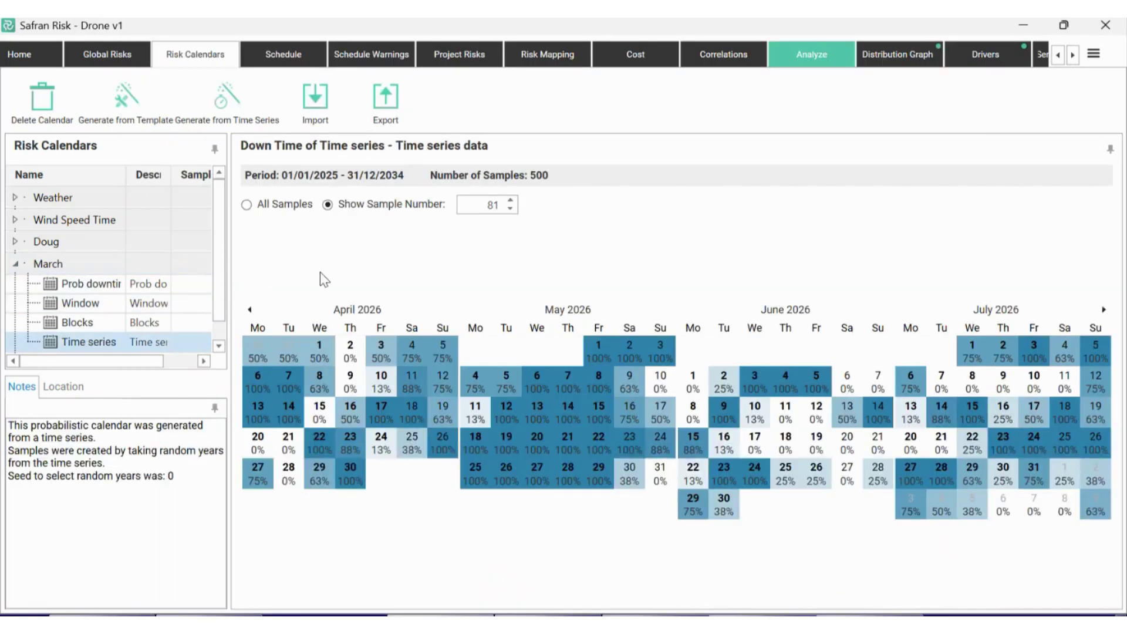
click(247, 205)
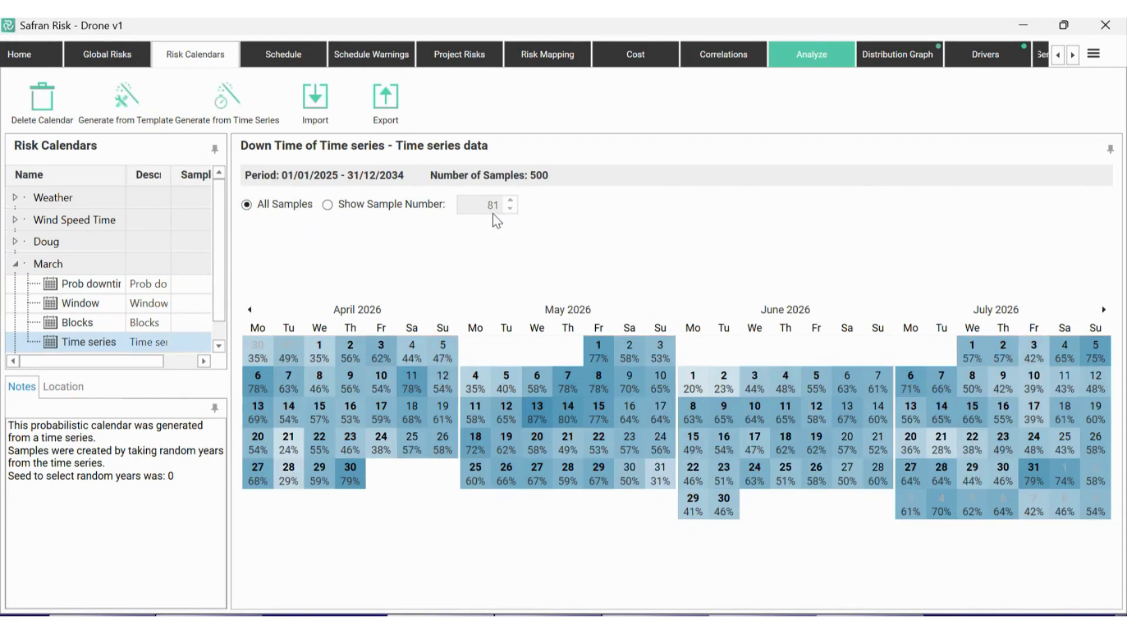
Step: Go through the Time series calendar's individual samples up to number 107 and compare their downtime patterns
click(510, 200)
click(511, 201)
click(514, 201)
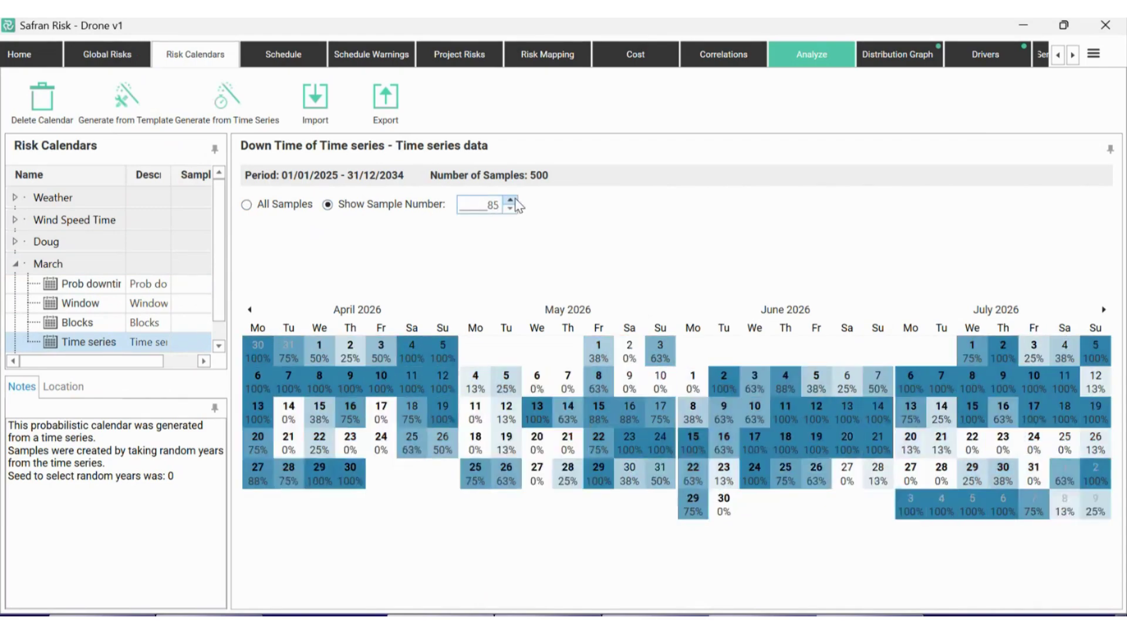
click(515, 201)
click(514, 201)
click(514, 200)
click(514, 201)
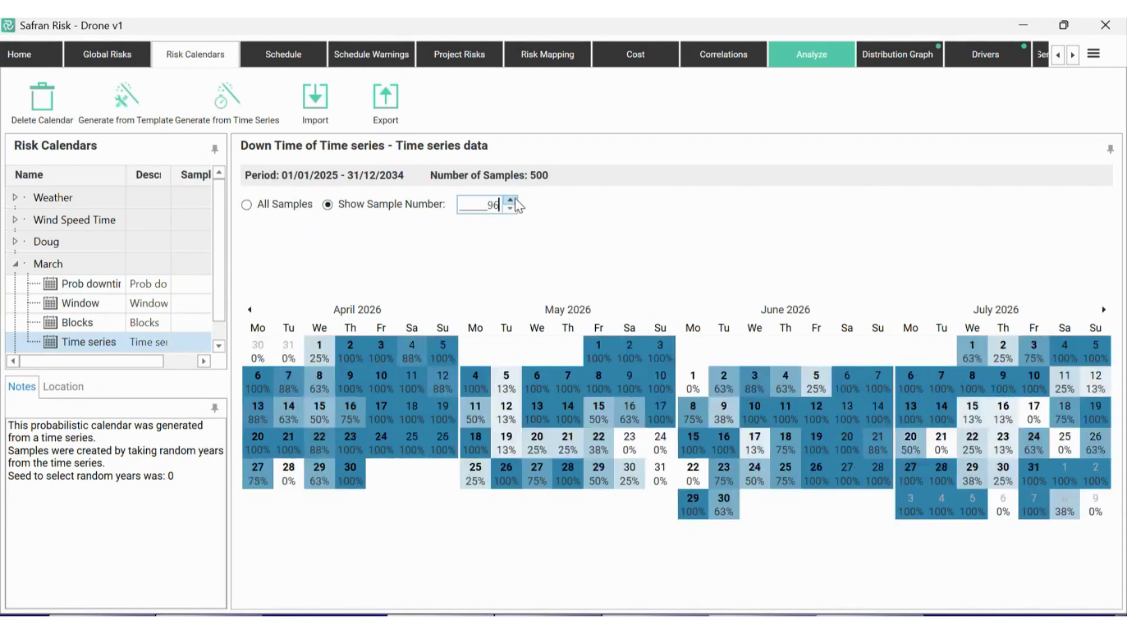
click(514, 200)
click(514, 201)
click(514, 201)
click(514, 200)
click(514, 201)
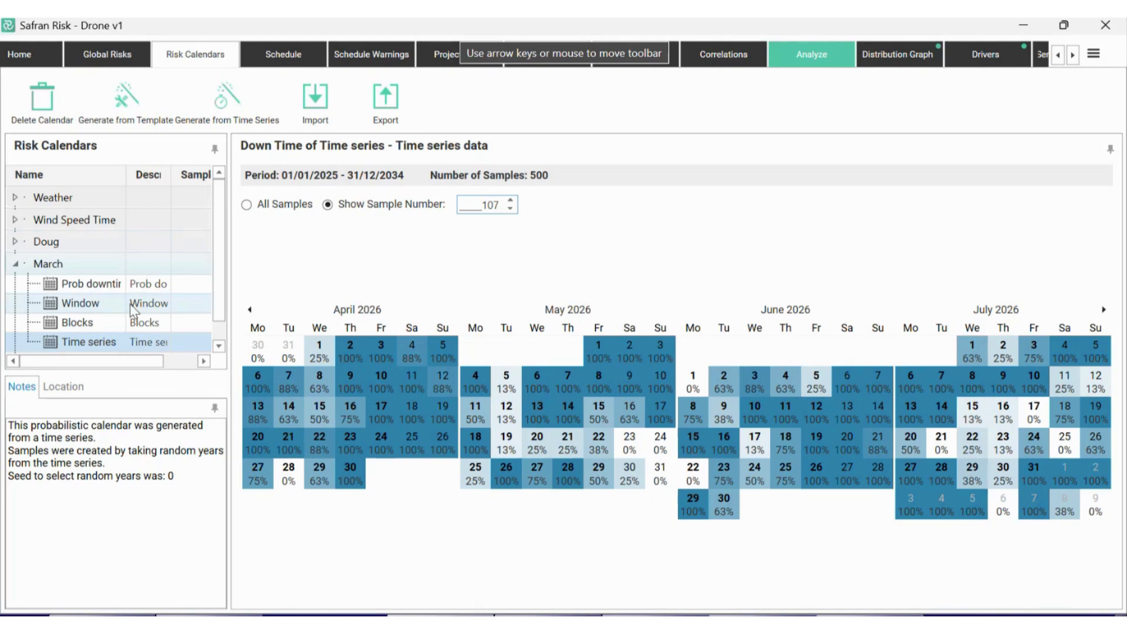
Step: Display the Blocks calendar and review the downtime block period settings in the template called Calendar Template
click(113, 320)
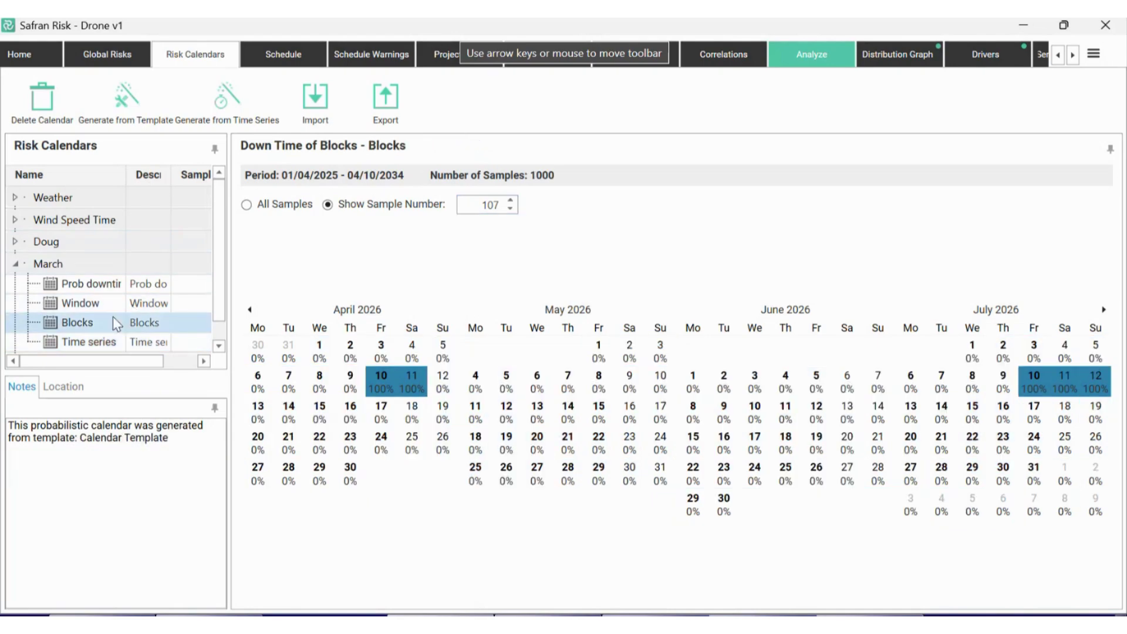
click(170, 101)
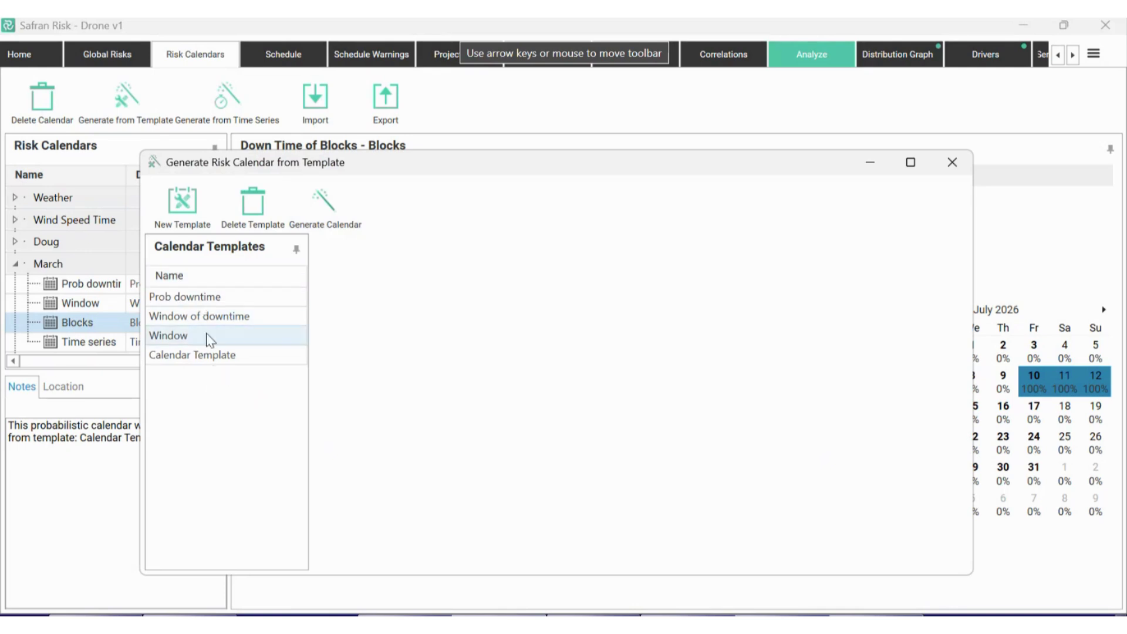
click(213, 335)
click(202, 352)
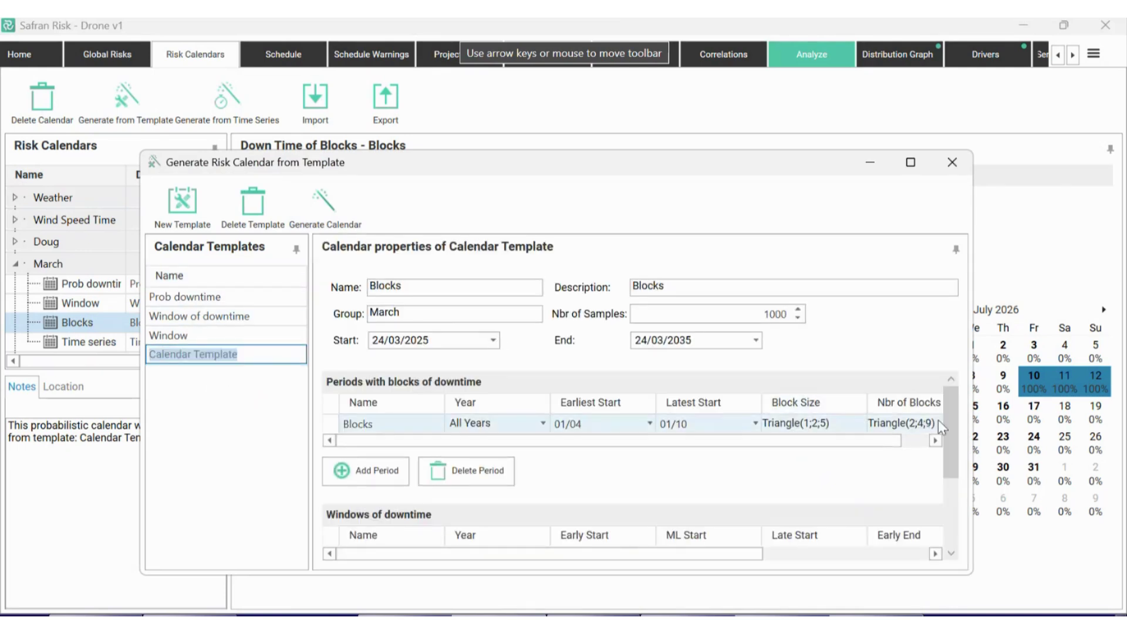
drag(904, 441, 924, 439)
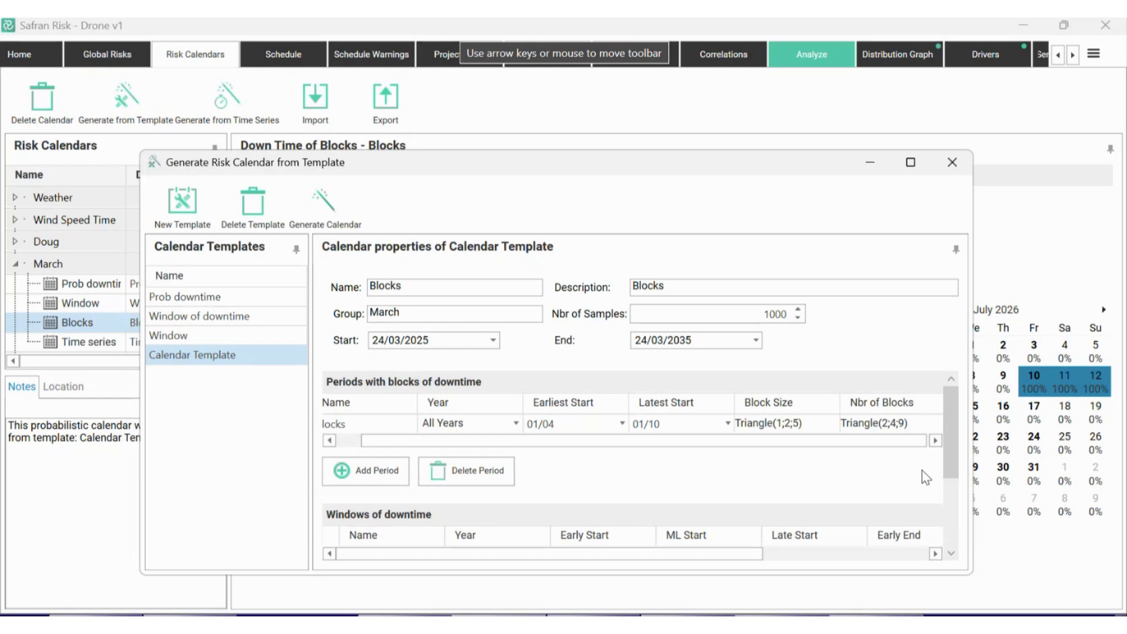
click(952, 162)
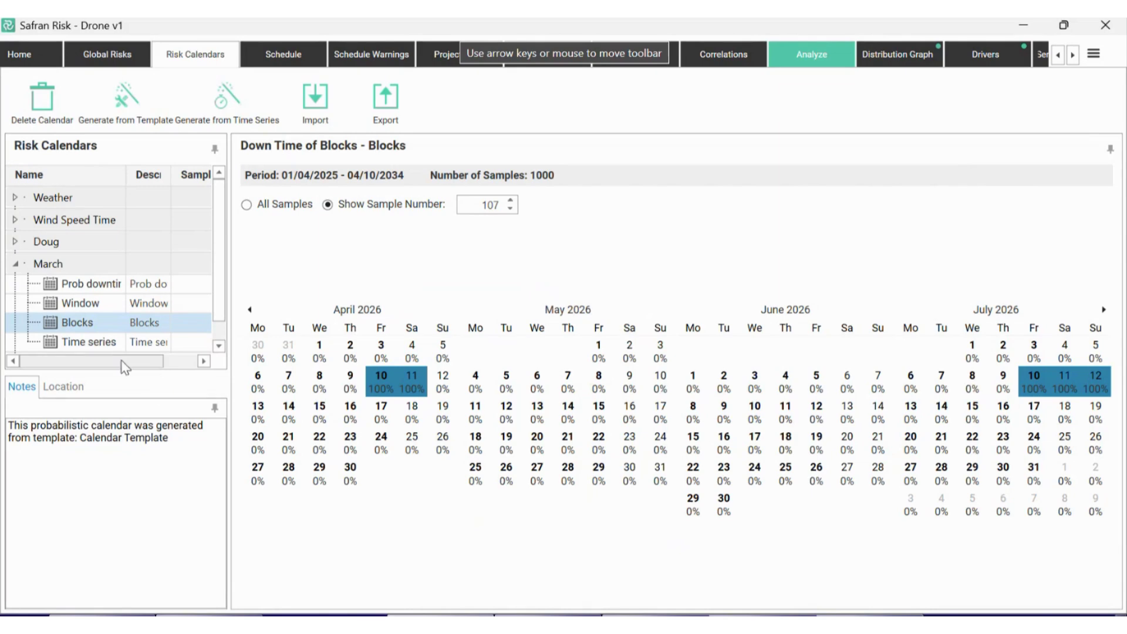
Step: Set the latitude of the Blocks calendar's location to 50
click(73, 392)
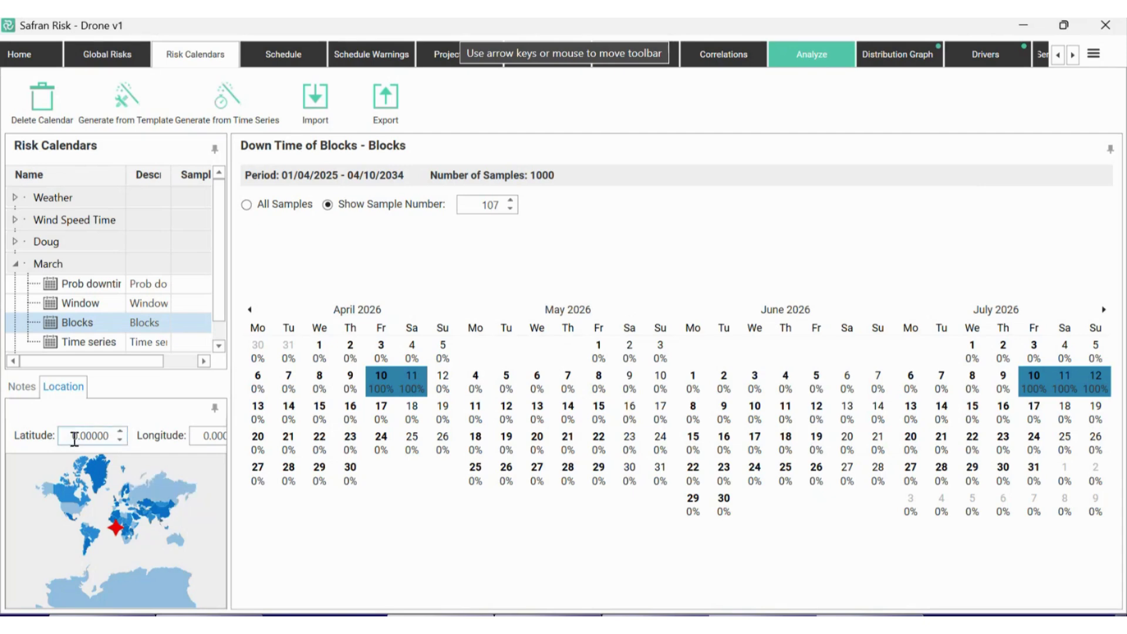
drag(78, 437, 84, 435)
click(218, 436)
drag(217, 436, 210, 435)
click(101, 435)
double_click(122, 433)
click(122, 432)
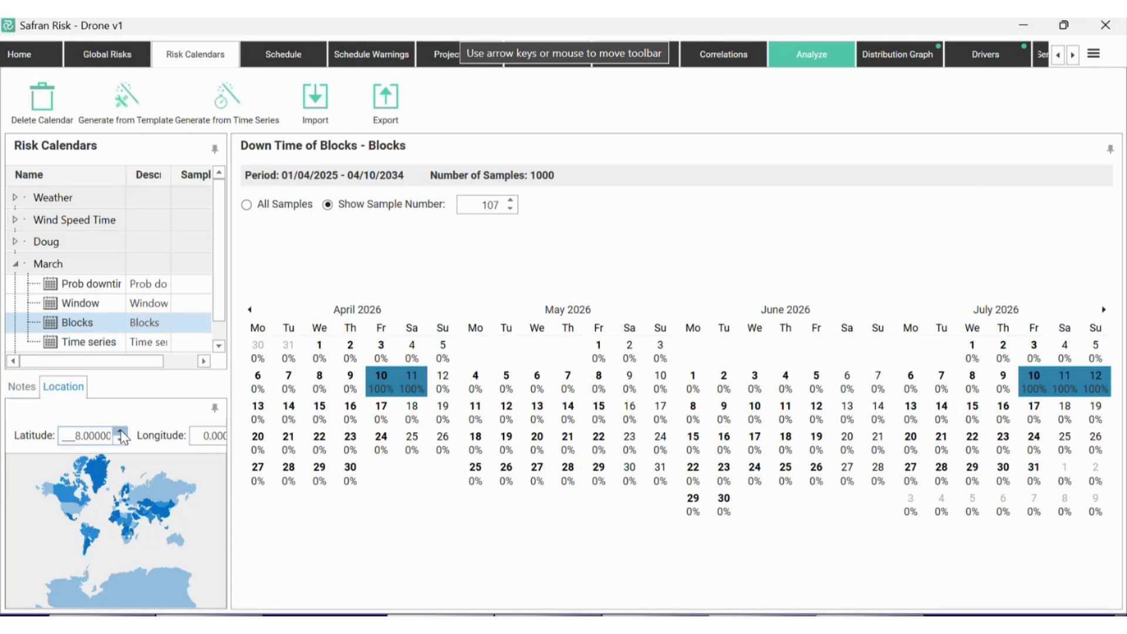
click(121, 432)
click(210, 435)
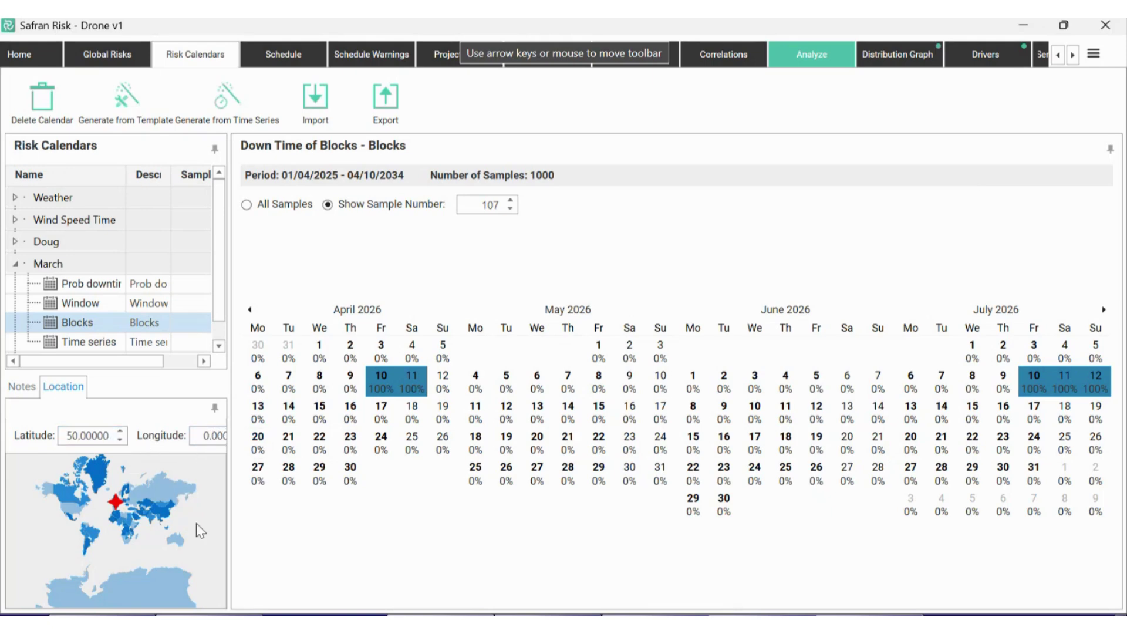
Step: Widen the calendar list area to reveal the full longitude value and set the Blocks calendar's longitude to -6
drag(229, 531, 258, 506)
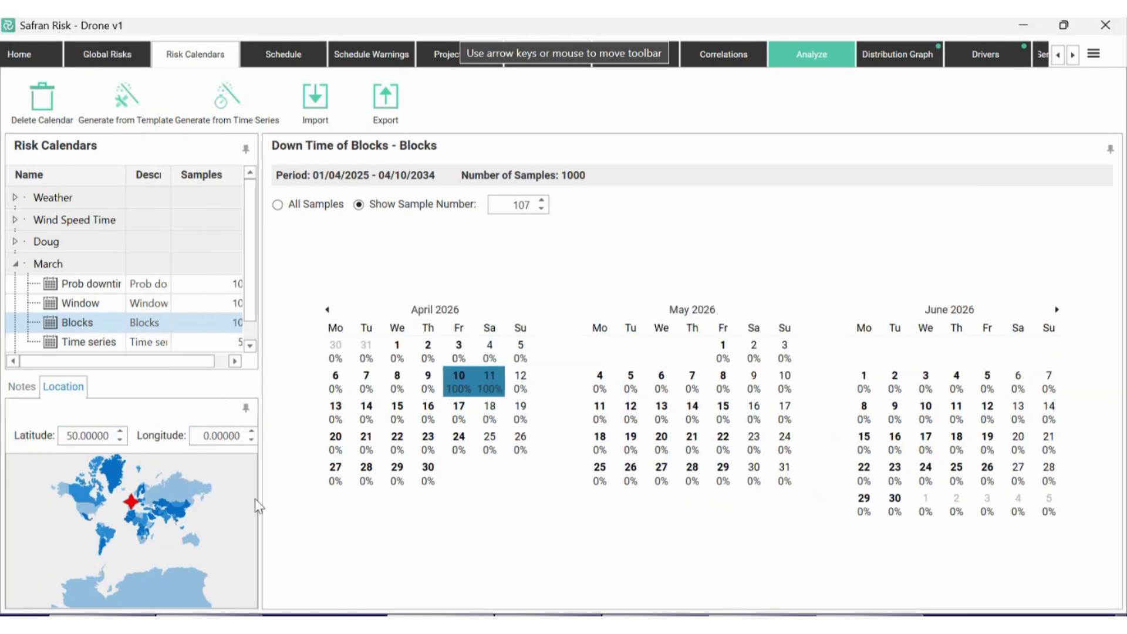
click(252, 439)
click(252, 439)
click(252, 439)
click(252, 439)
click(252, 439)
click(252, 439)
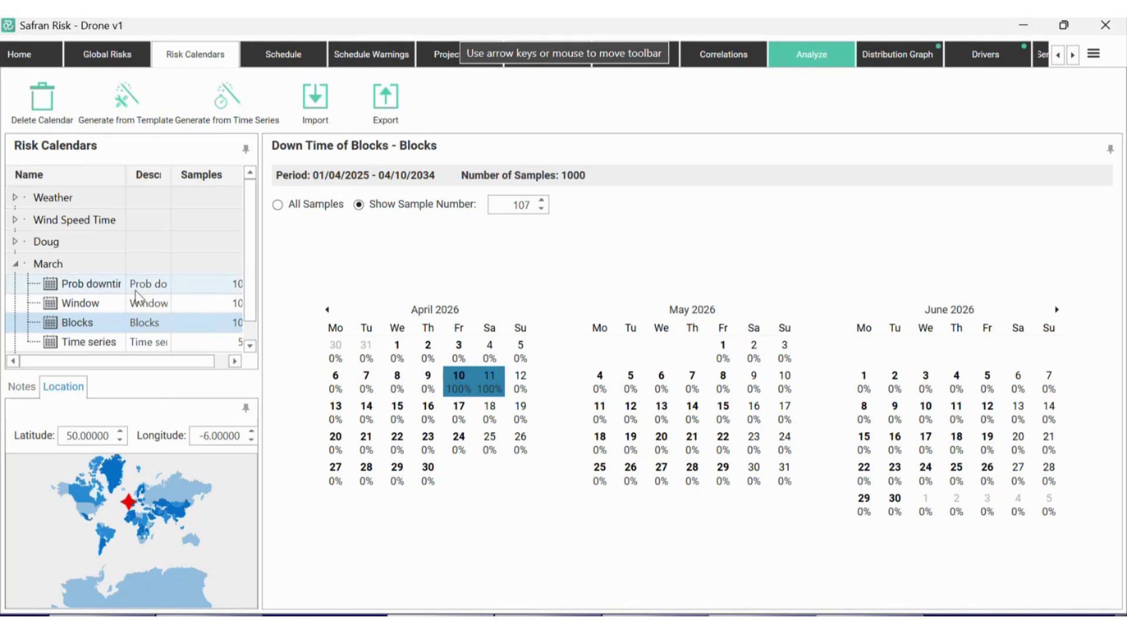
Step: Check the Time series calendar's location, then export the Blocks calendar samples to the Desktop as XML file Downtime blocks
click(91, 343)
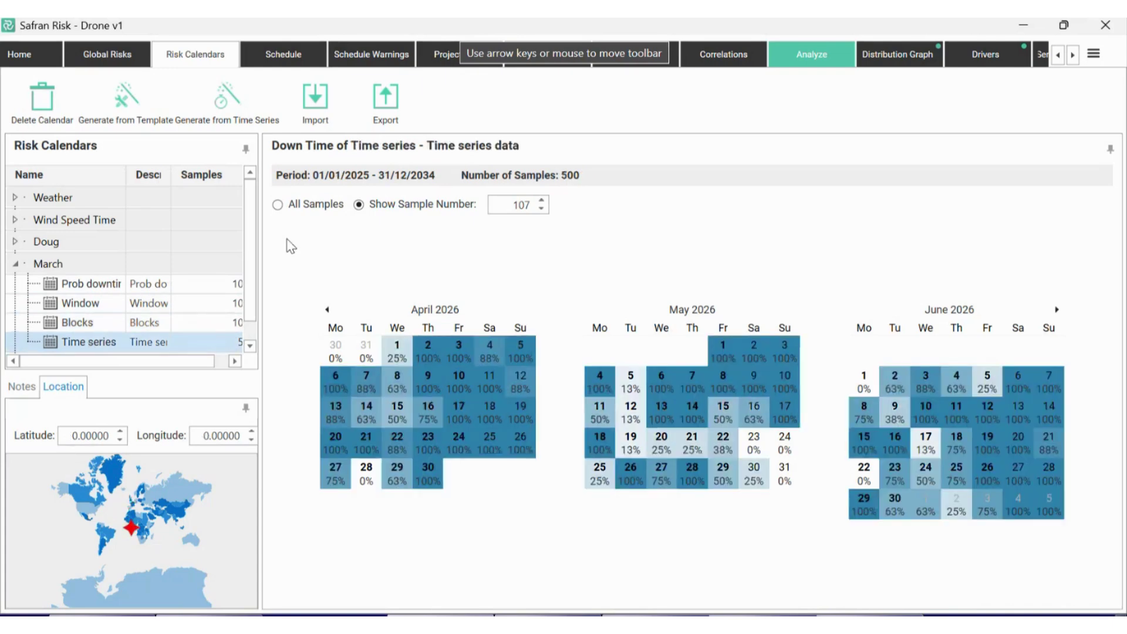
click(88, 323)
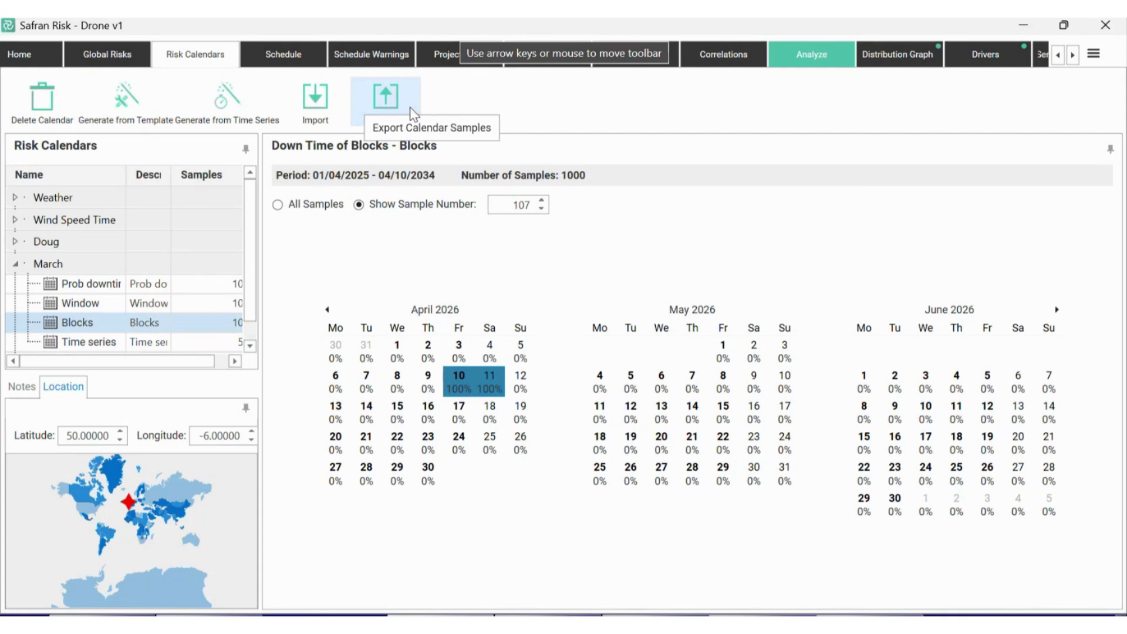
click(379, 100)
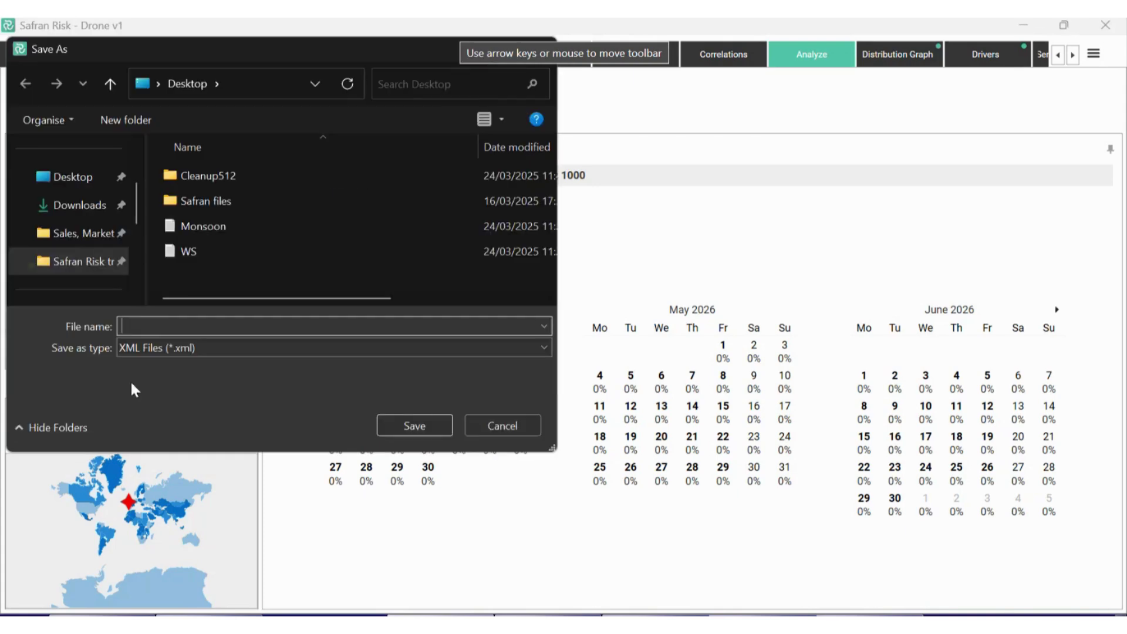
click(168, 327)
text(Downtime blocks)
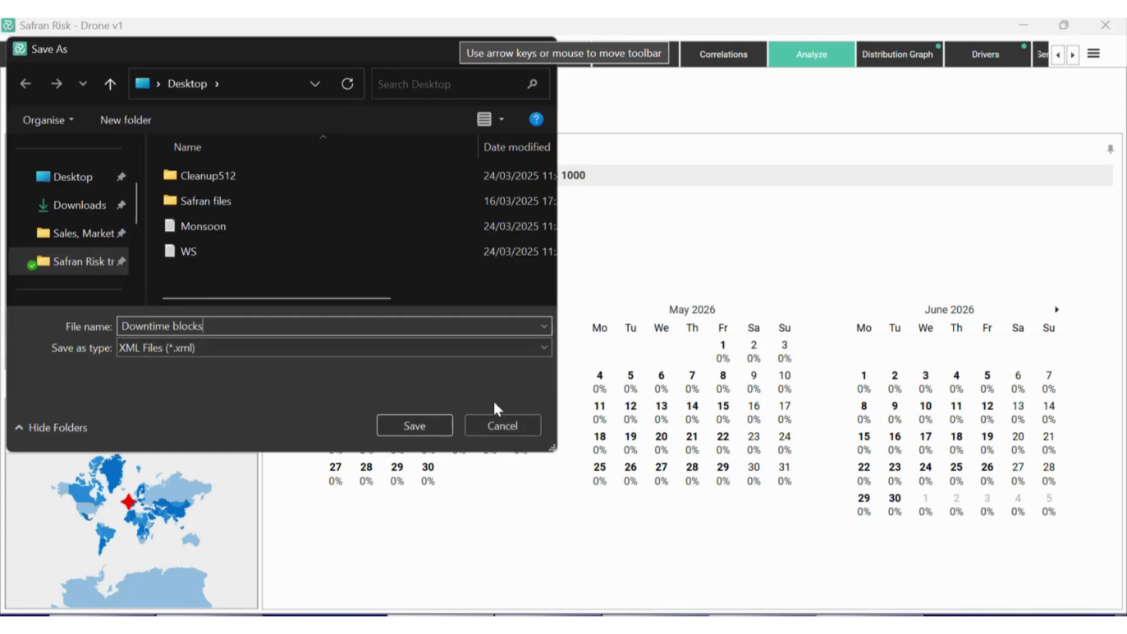
click(431, 426)
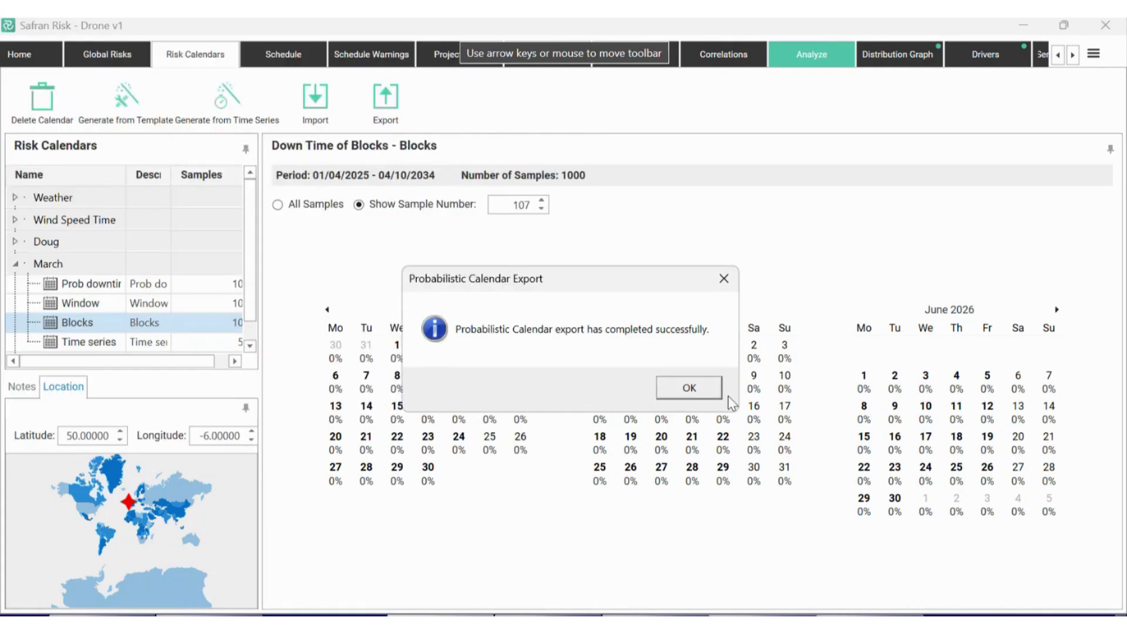
click(690, 389)
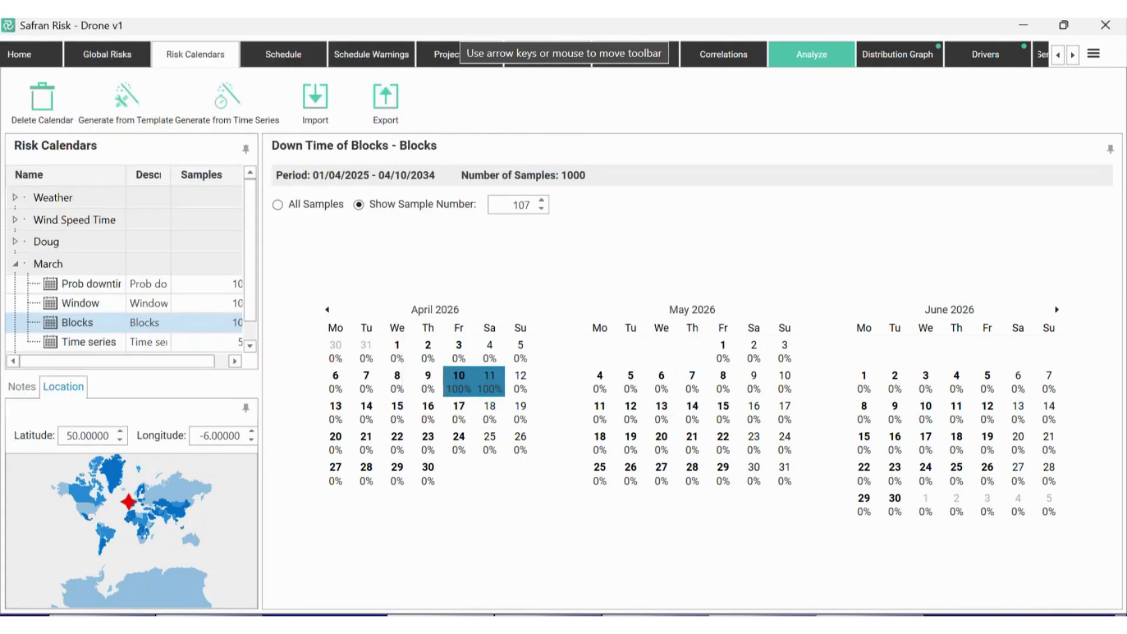
Step: Check the exported Downtime blocks file on the desktop, then return to Safran Risk and open the calendar import without importing anything
key(super+d)
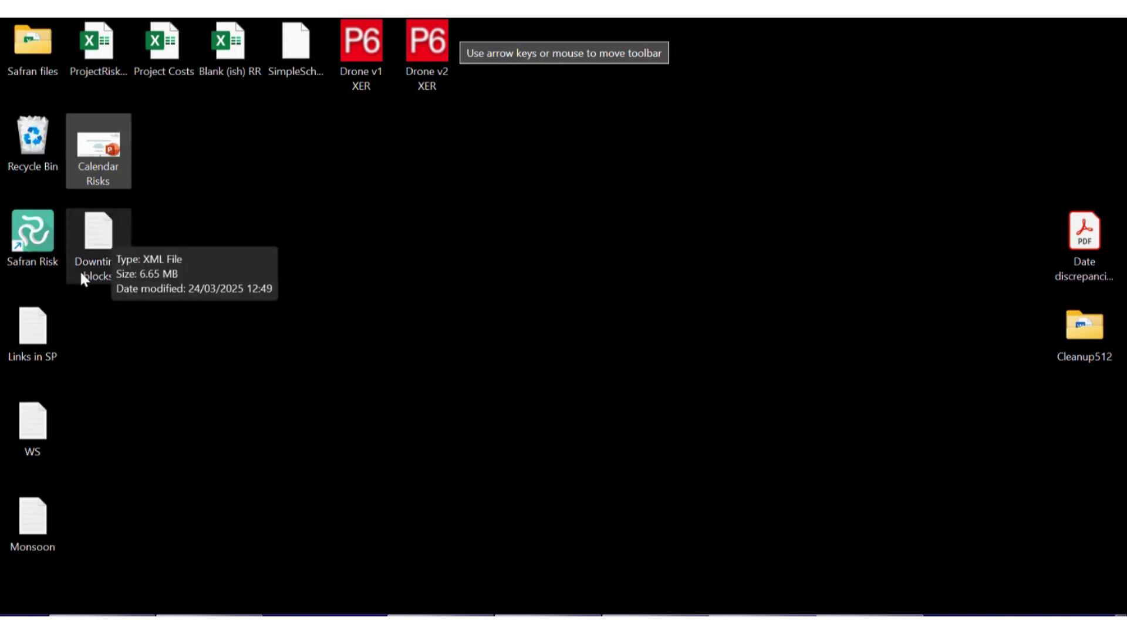
click(104, 234)
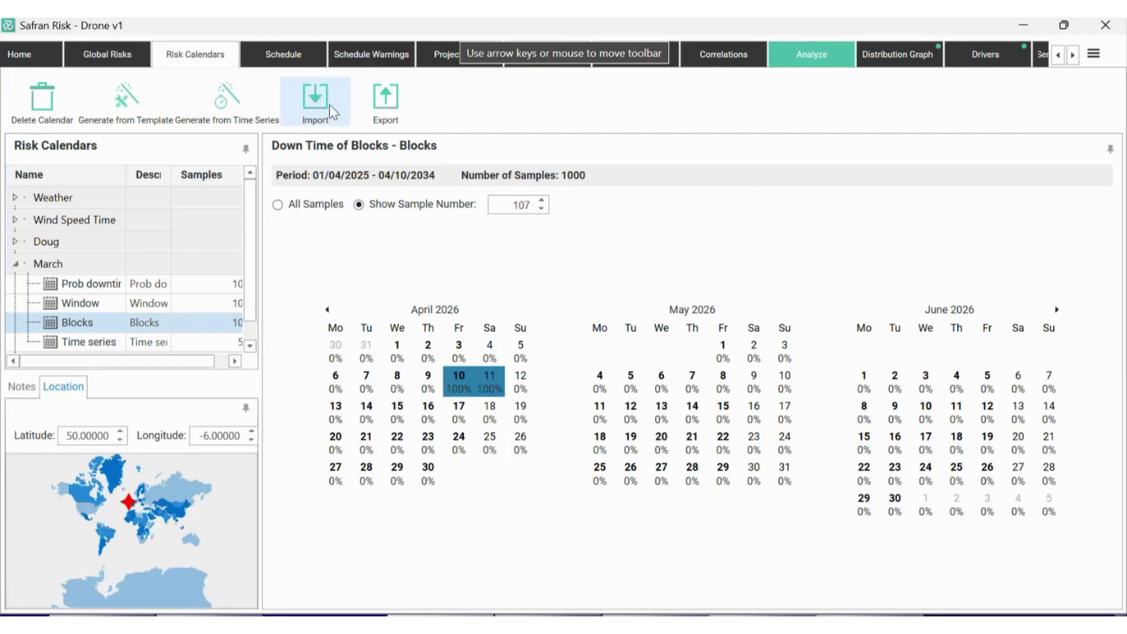
click(322, 109)
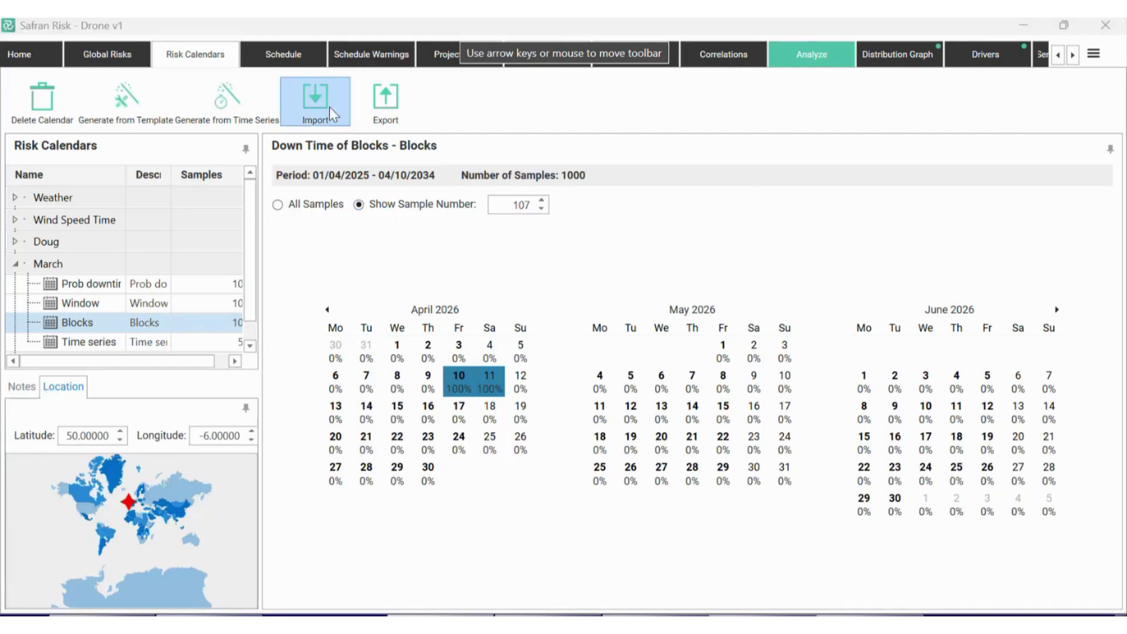
key(Escape)
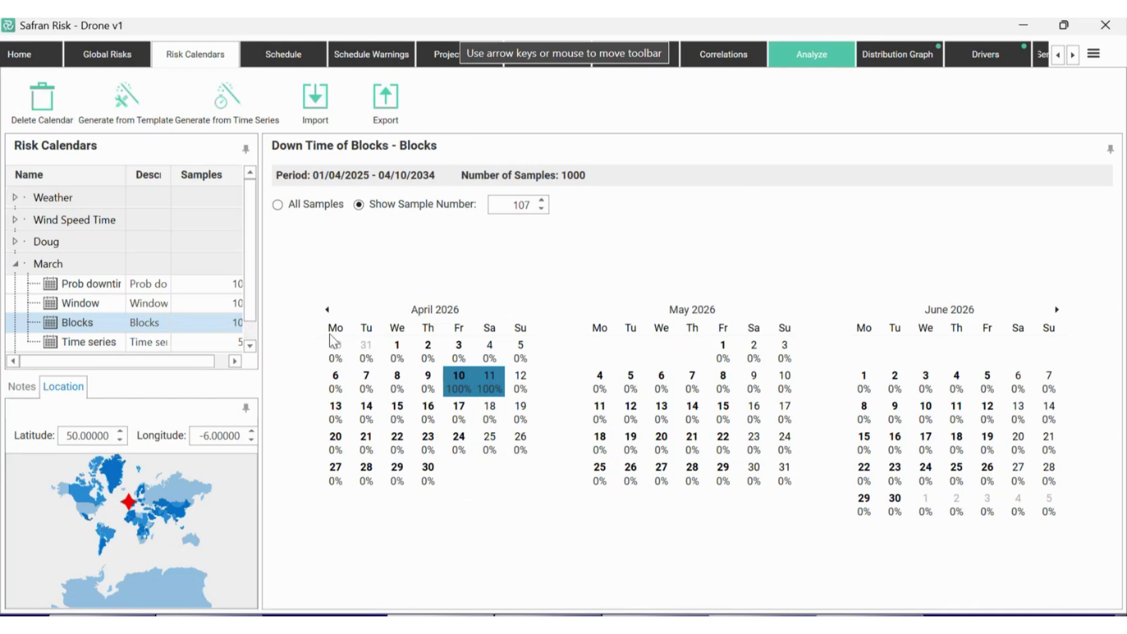
Step: Look through the global risks list and view the impacts of risk R008 - Merger or Acquisition
click(121, 62)
scroll(530, 372, down, 1)
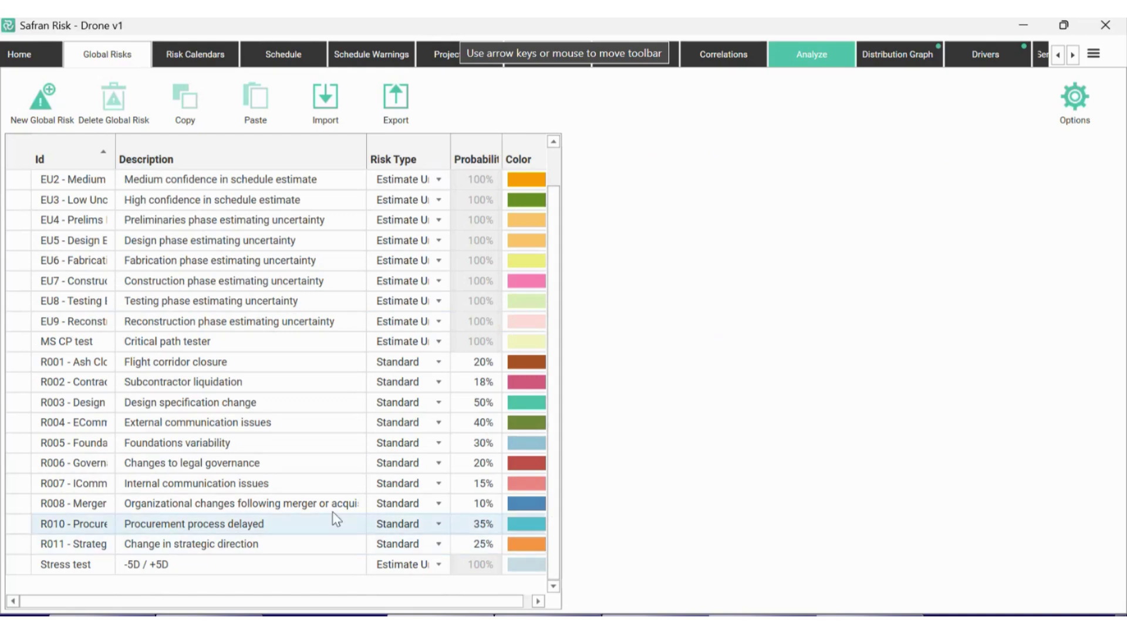
click(269, 503)
scroll(271, 370, up, 1)
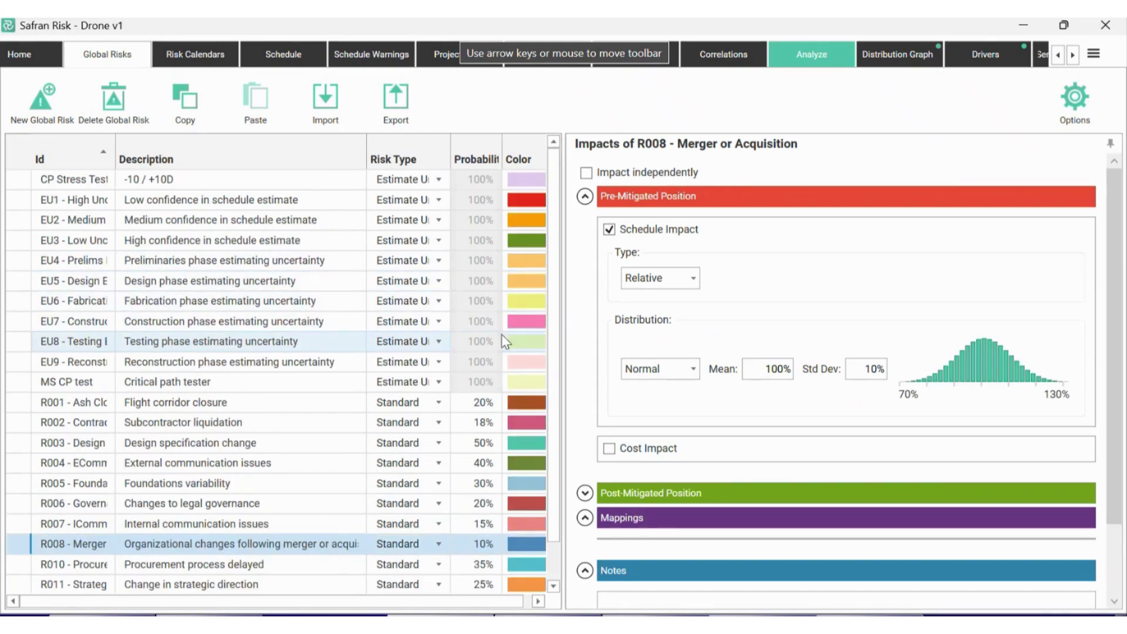
scroll(316, 417, down, 1)
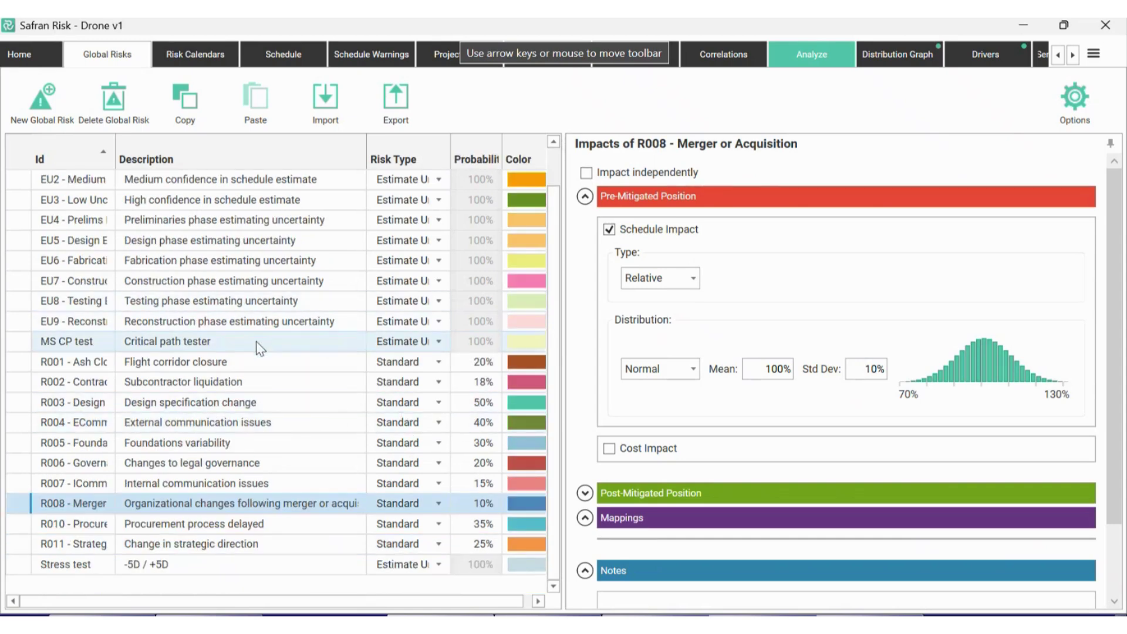
Step: Create a new global risk with the ID Risk Calendar and the description Probabilistic calendar
scroll(347, 291, up, 1)
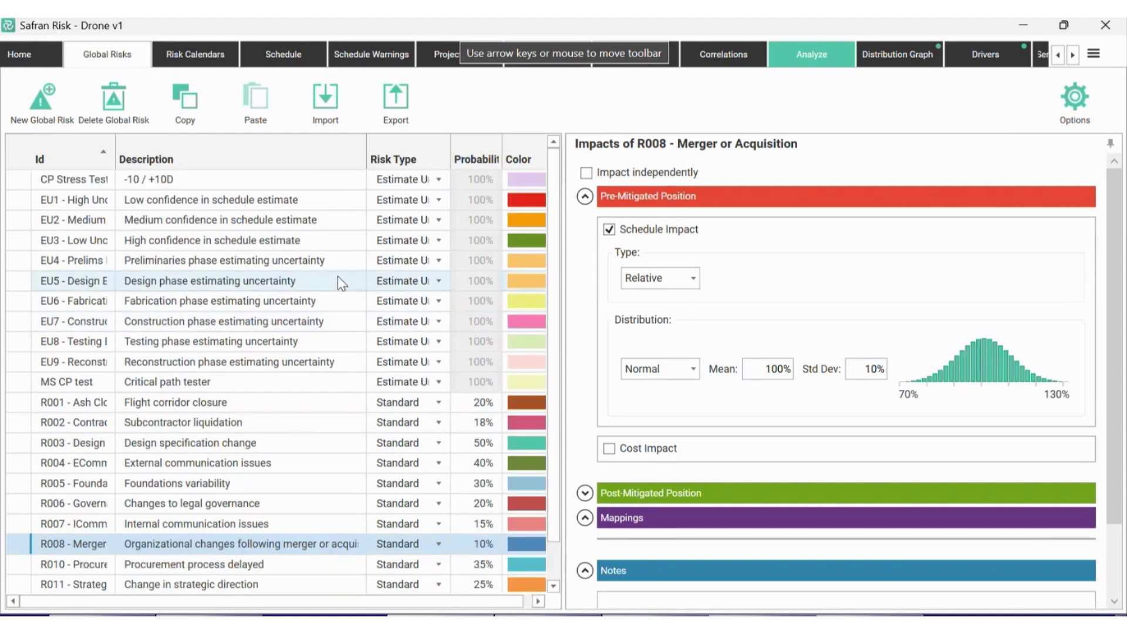
scroll(238, 518, down, 1)
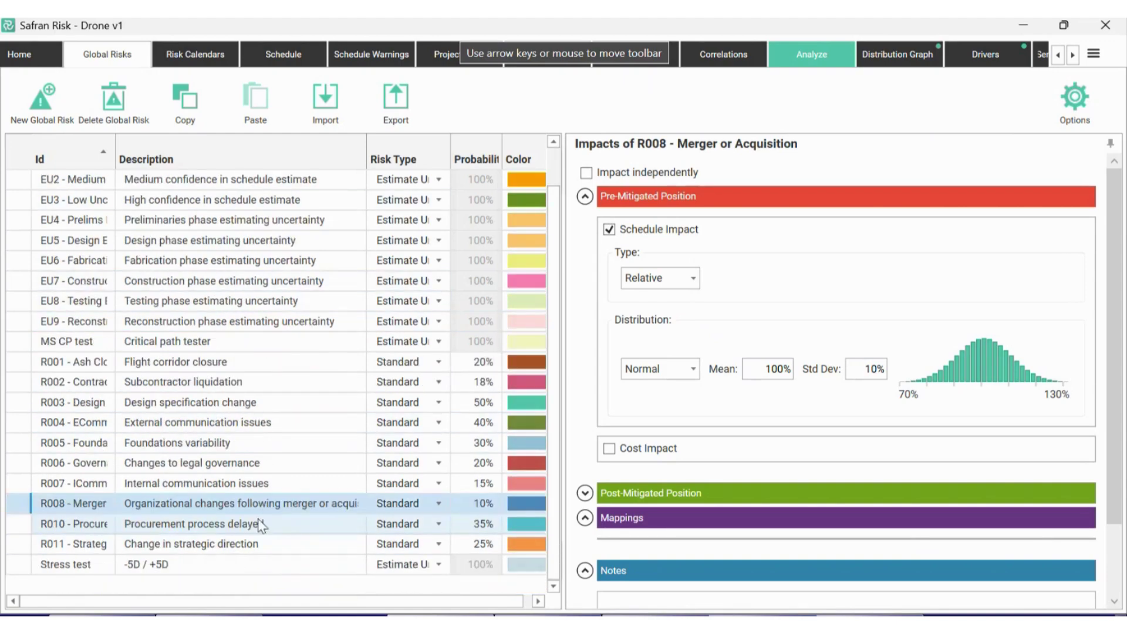
click(54, 103)
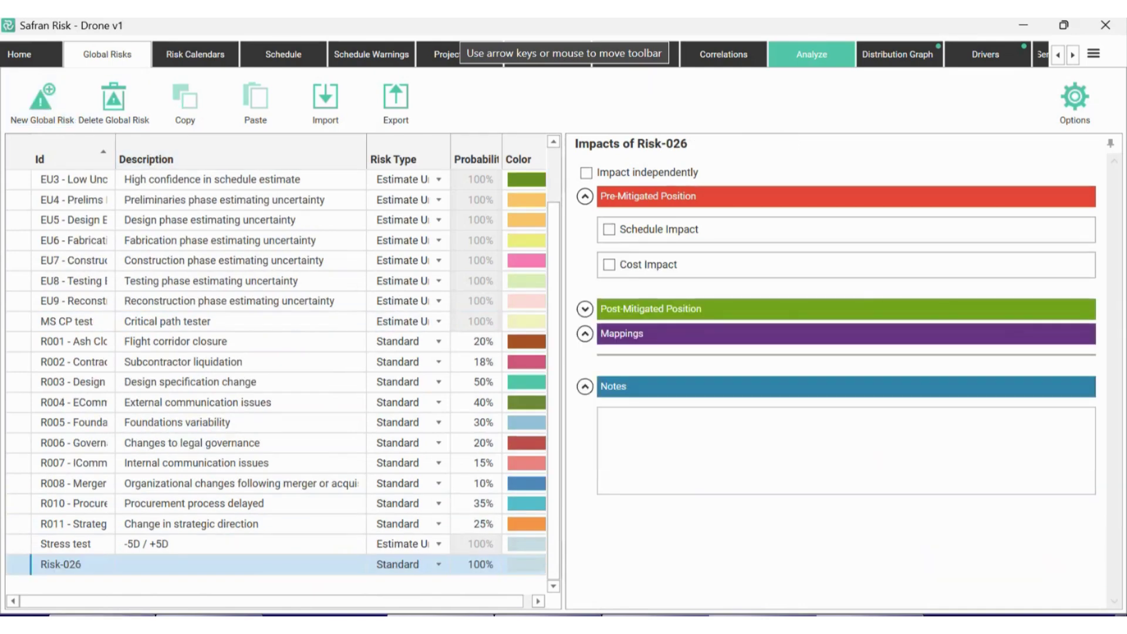
click(76, 562)
text(Risk Calendar)
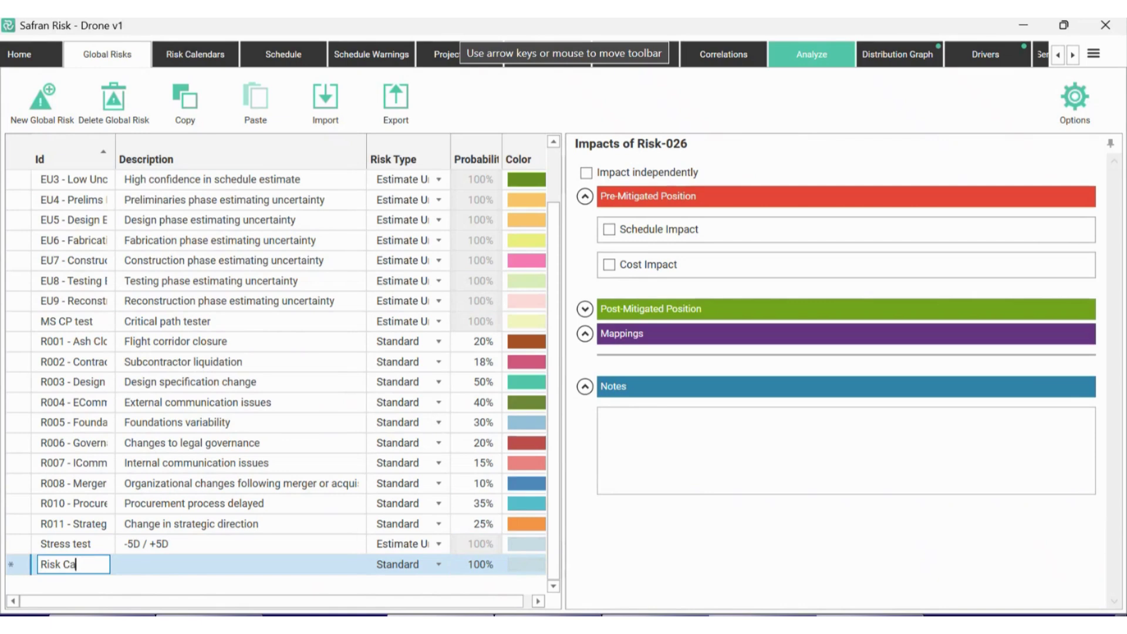
click(161, 568)
text(Probabilistic cal)
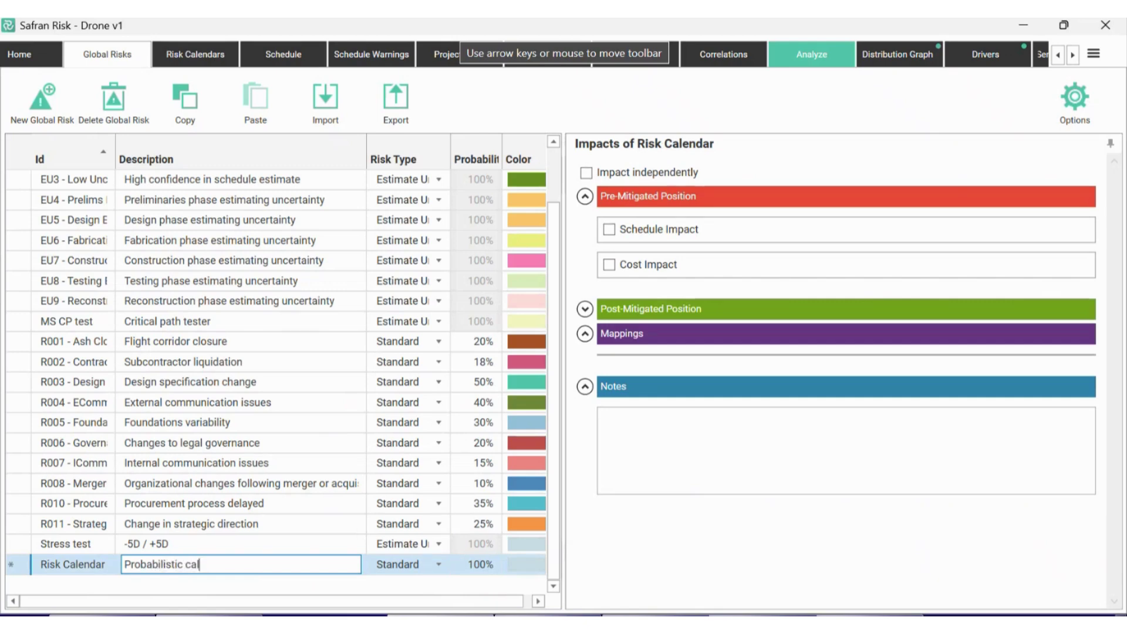
text(endar)
key(Tab)
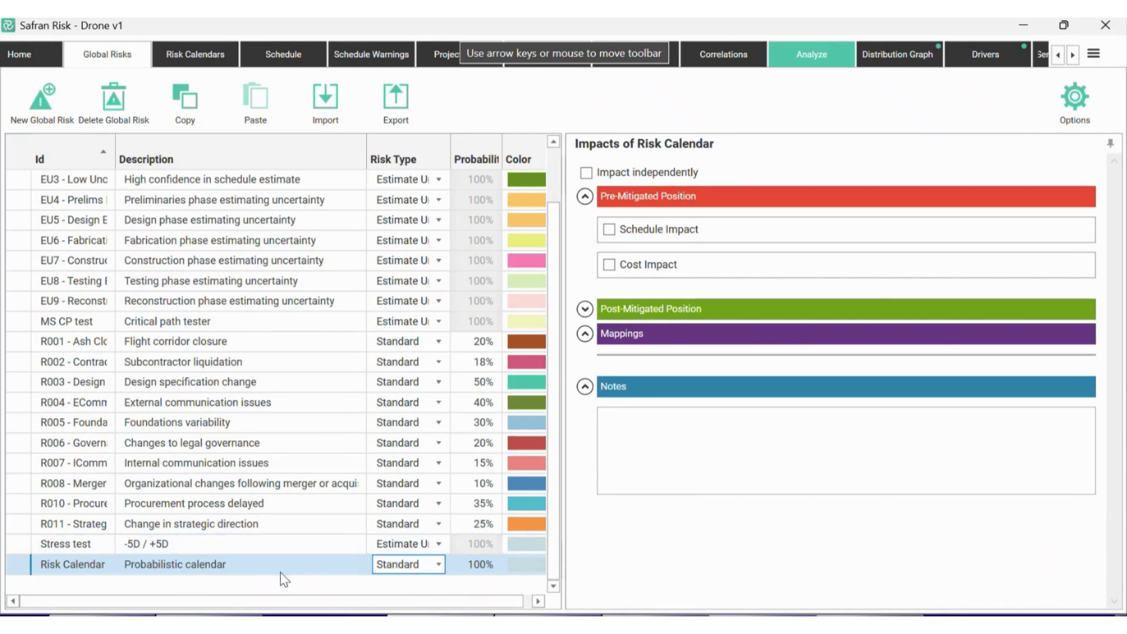
Step: Set the new risk's type to Calendar and assign New Wind Speed Calendar as its pre-mitigated risk calendar
click(438, 564)
click(428, 487)
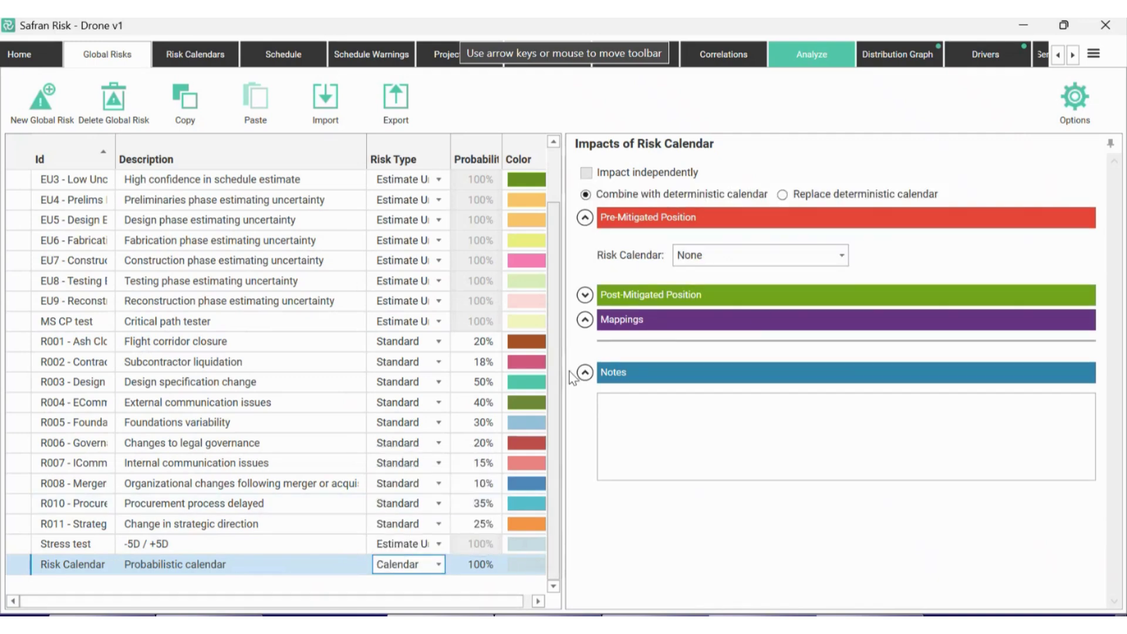
click(842, 256)
scroll(794, 334, down, 1)
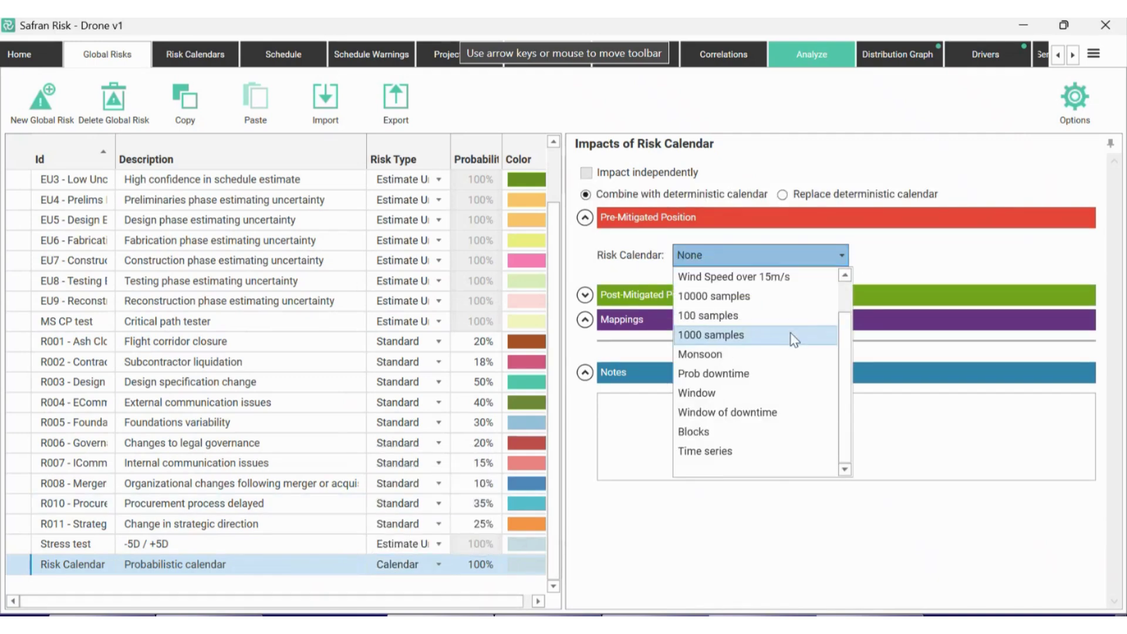
scroll(799, 433, up, 1)
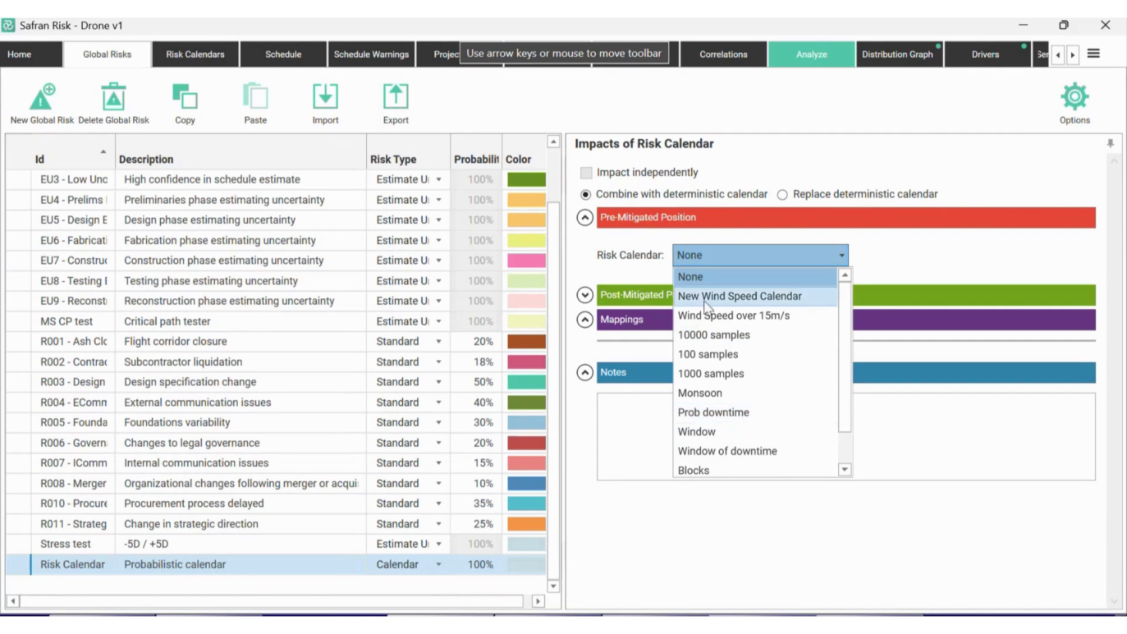
click(750, 294)
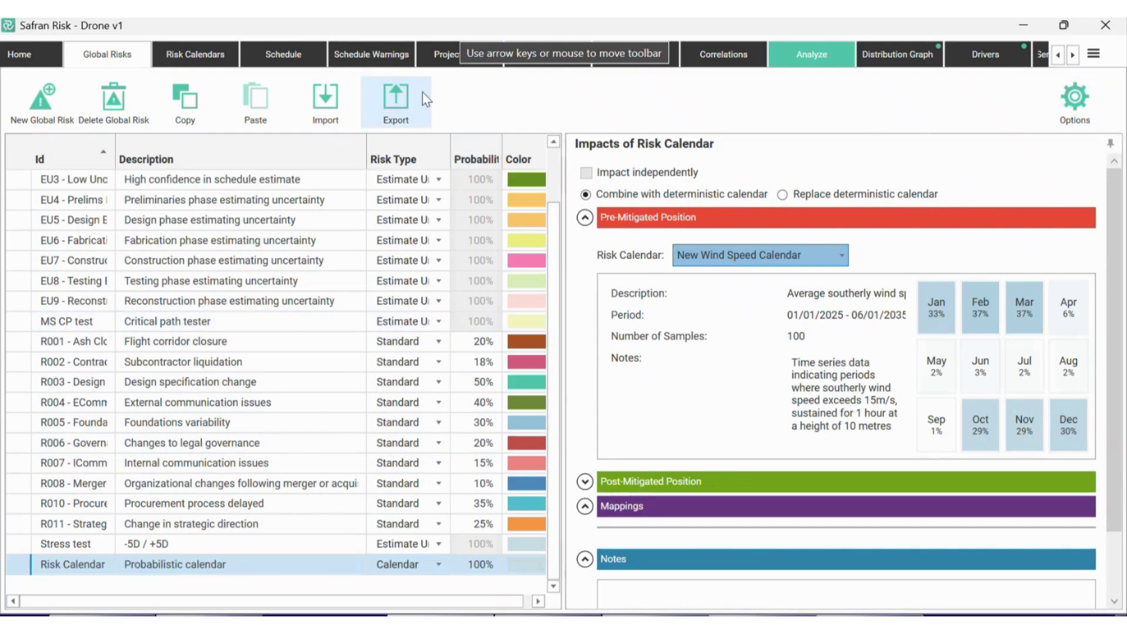
Step: Include the global risk Risk Calendar in the project's risk list
click(436, 58)
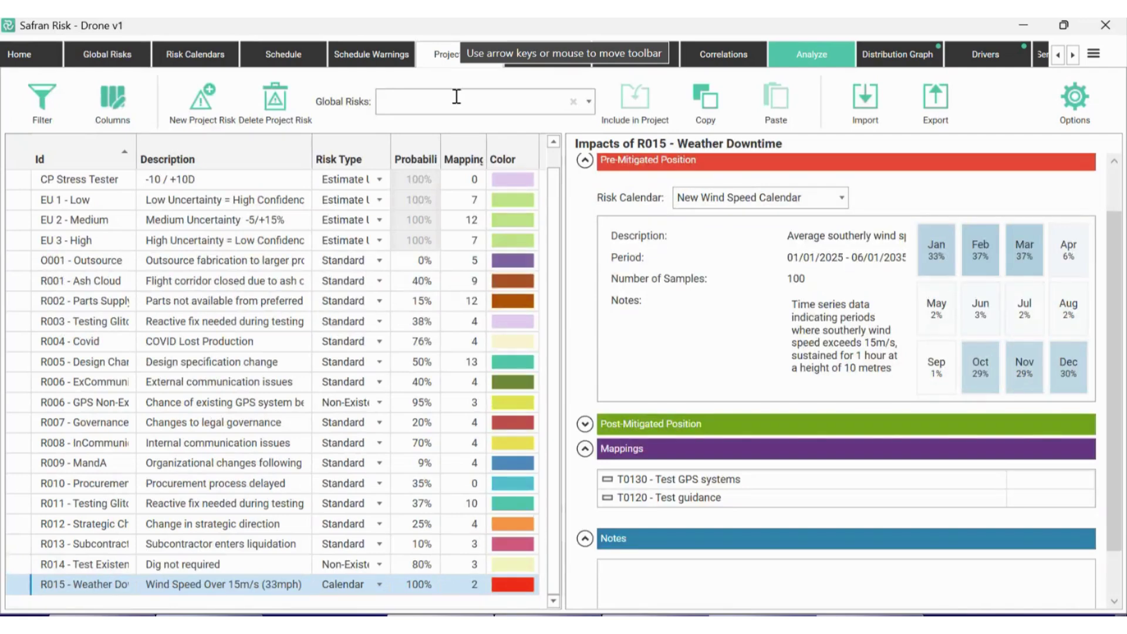
click(588, 101)
scroll(516, 335, down, 3)
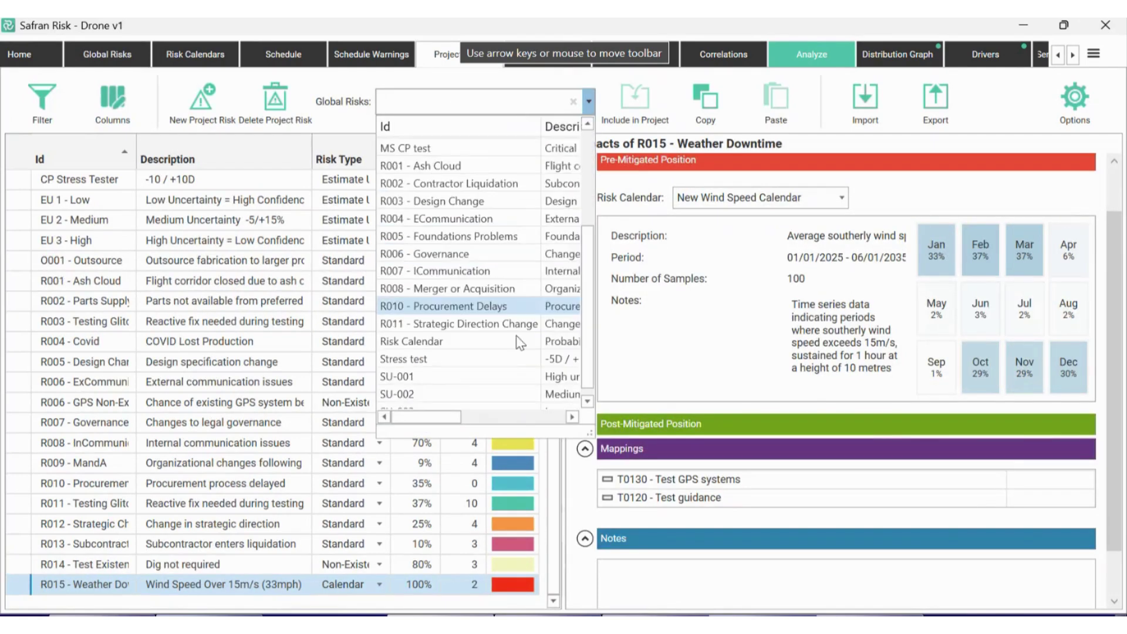
click(456, 335)
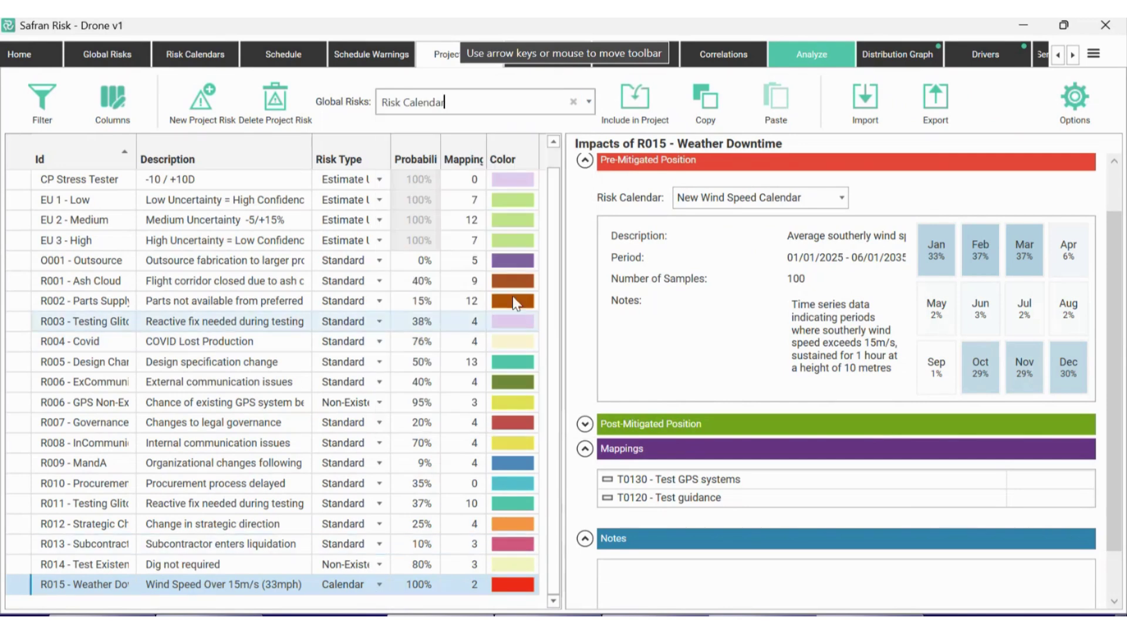
click(635, 106)
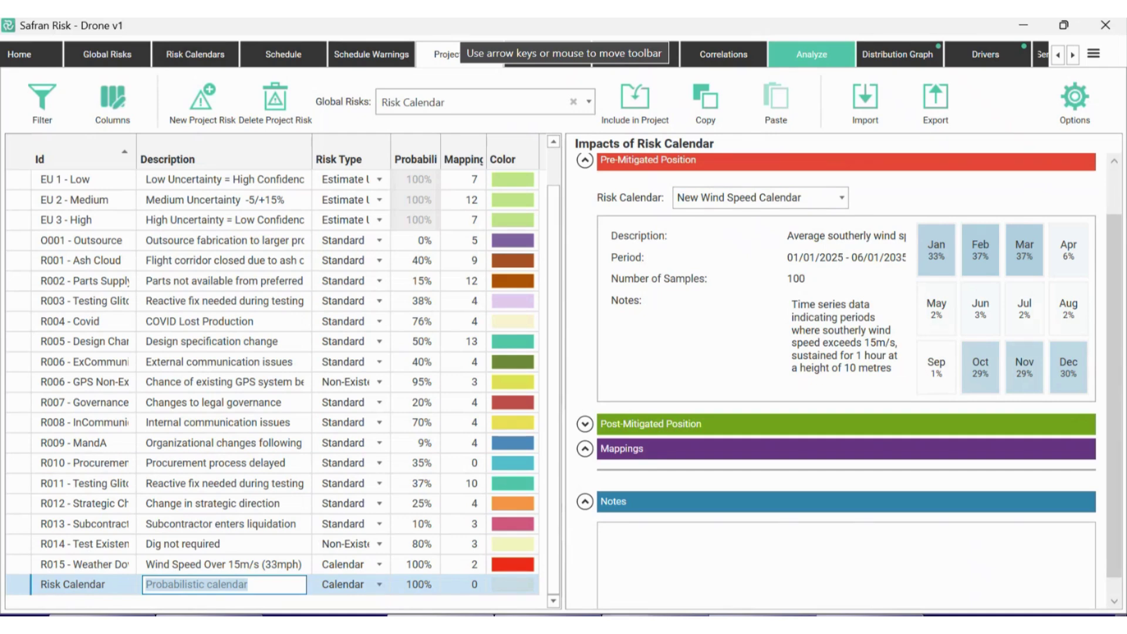
Step: Check the Teams meeting chat for questions, then return to Safran Risk and open the Sensitivity Analysis
key(alt+Tab)
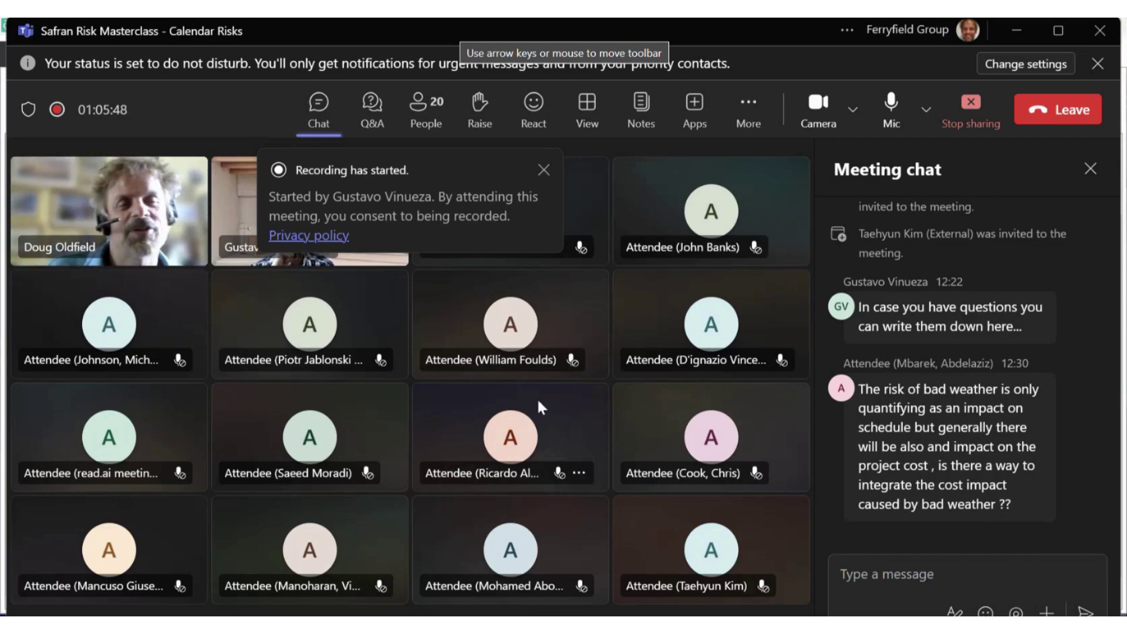
click(1016, 29)
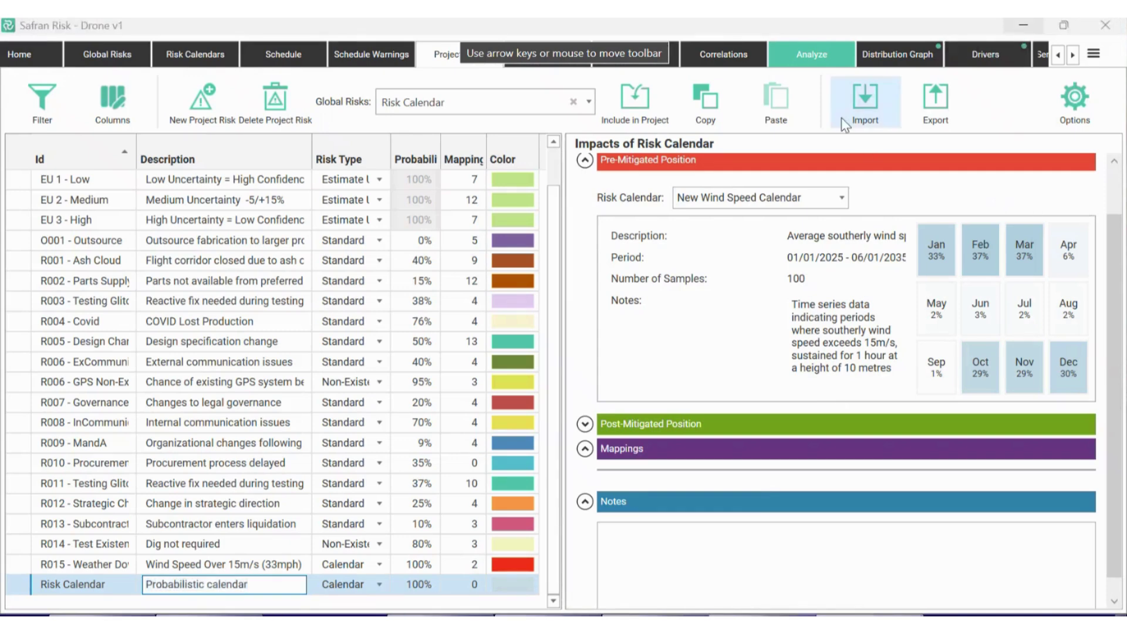
click(1072, 54)
click(1072, 54)
click(1072, 55)
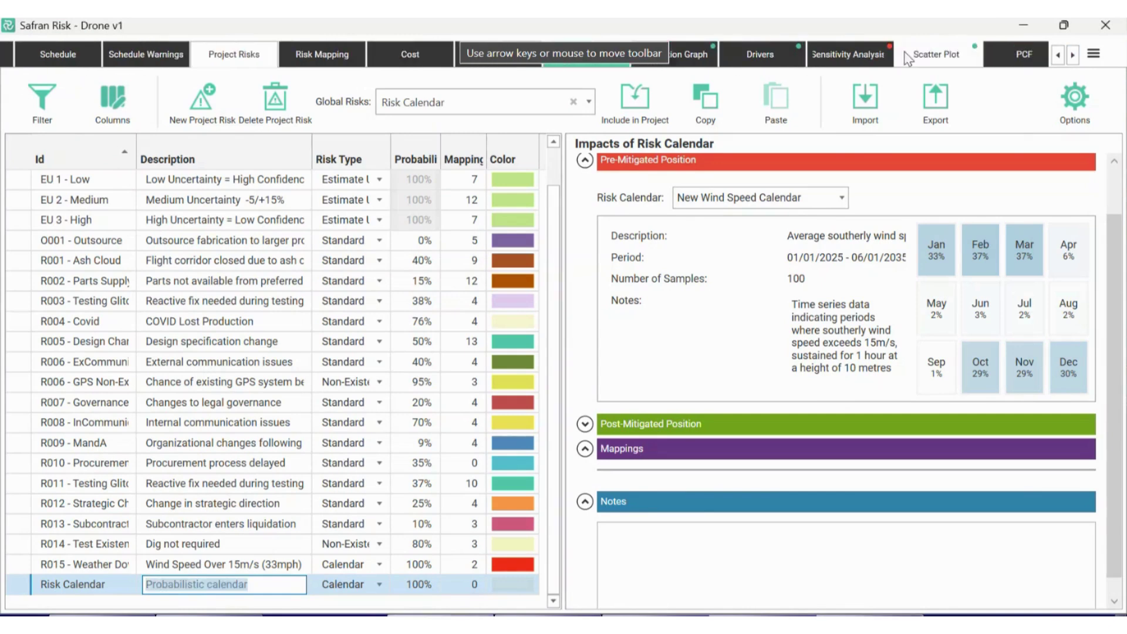
click(861, 57)
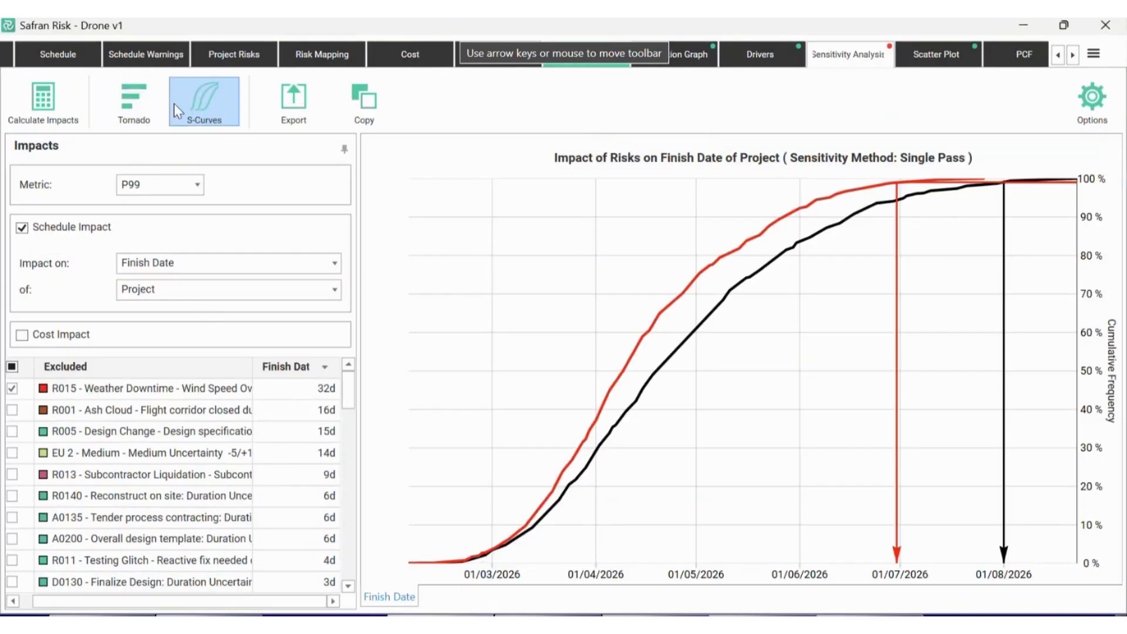
Step: Switch the sensitivity analysis to the Tornado chart with all risks selected and inspect R015 - Weather Downtime's finish date impact
click(147, 111)
click(17, 363)
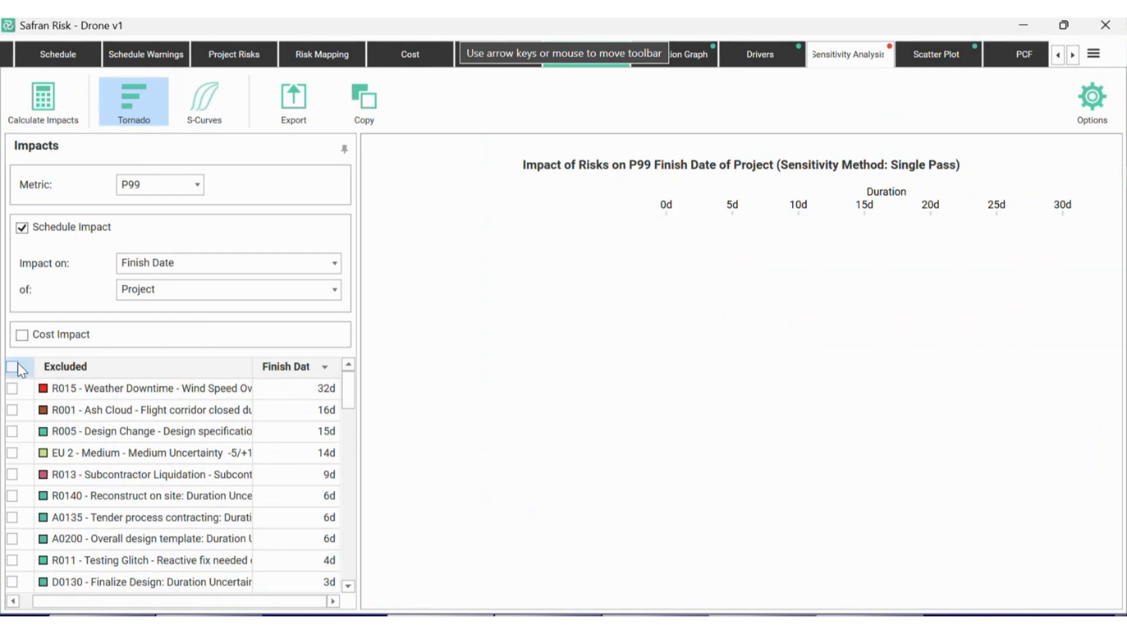
click(17, 365)
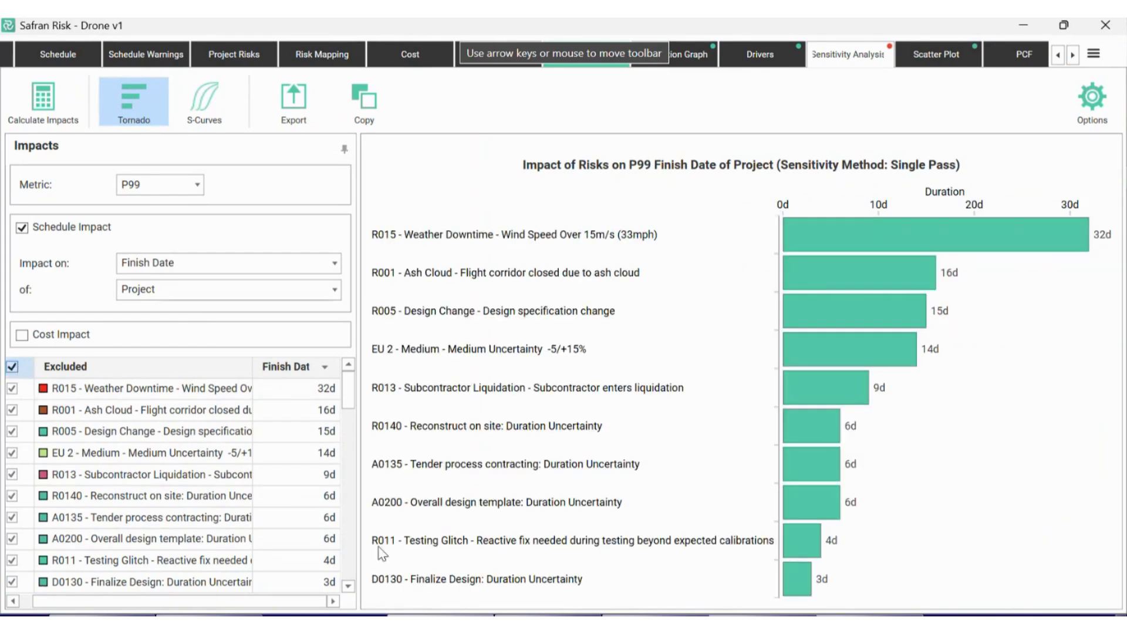
click(14, 367)
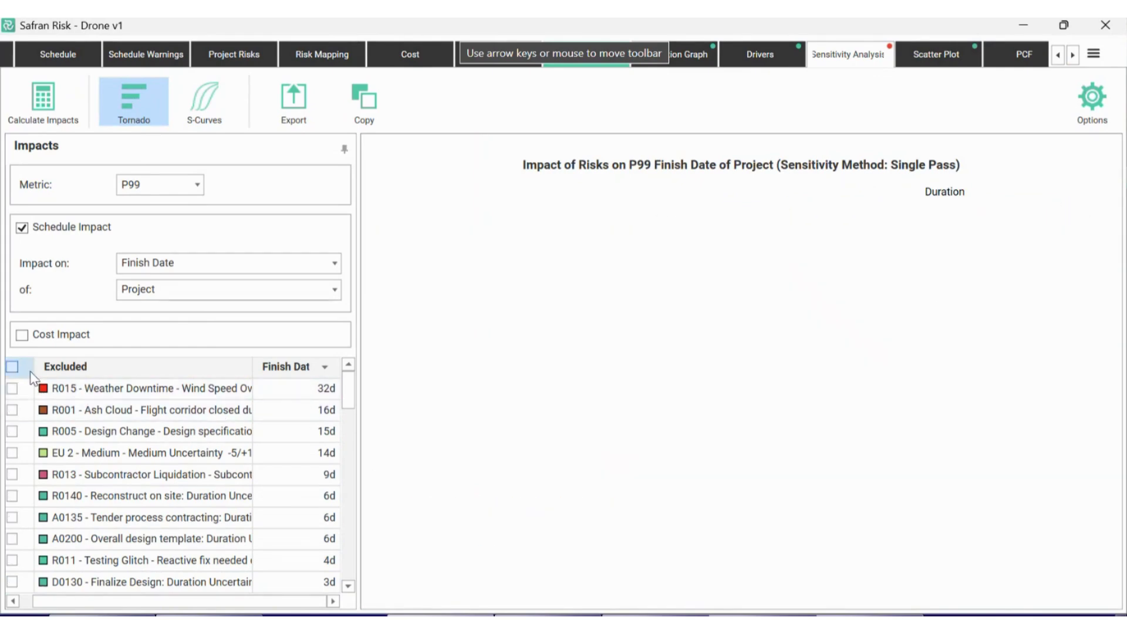
click(12, 366)
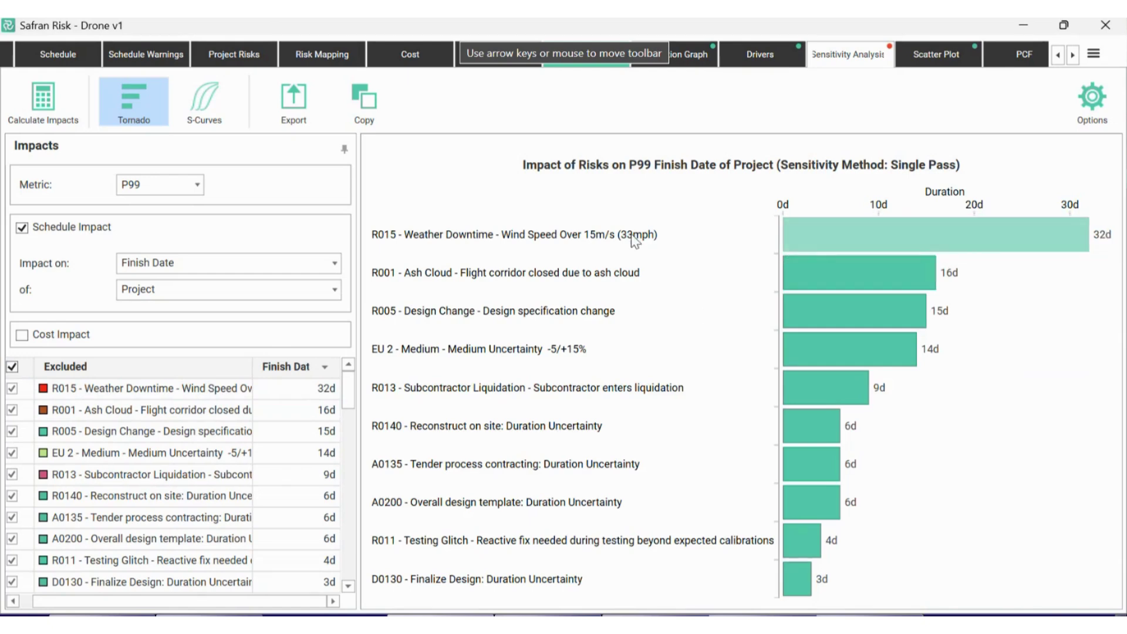
mouse_move(1066, 250)
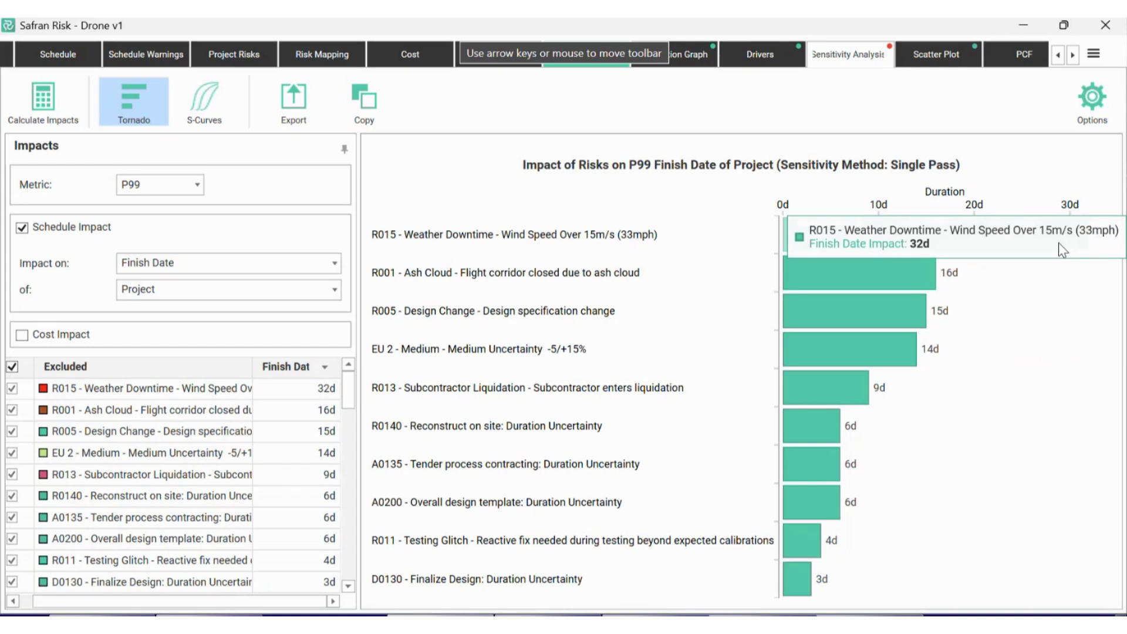
Step: Add the cost impact on the Project to the tornado chart and bring the Cost column of the risk list into view
click(22, 336)
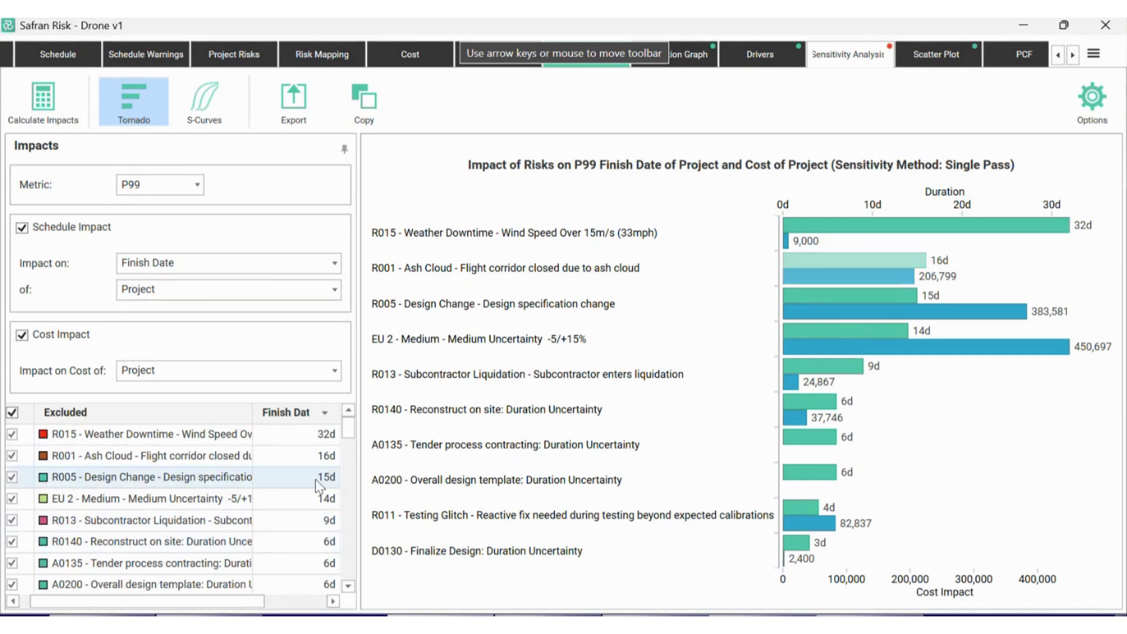
drag(263, 601, 348, 602)
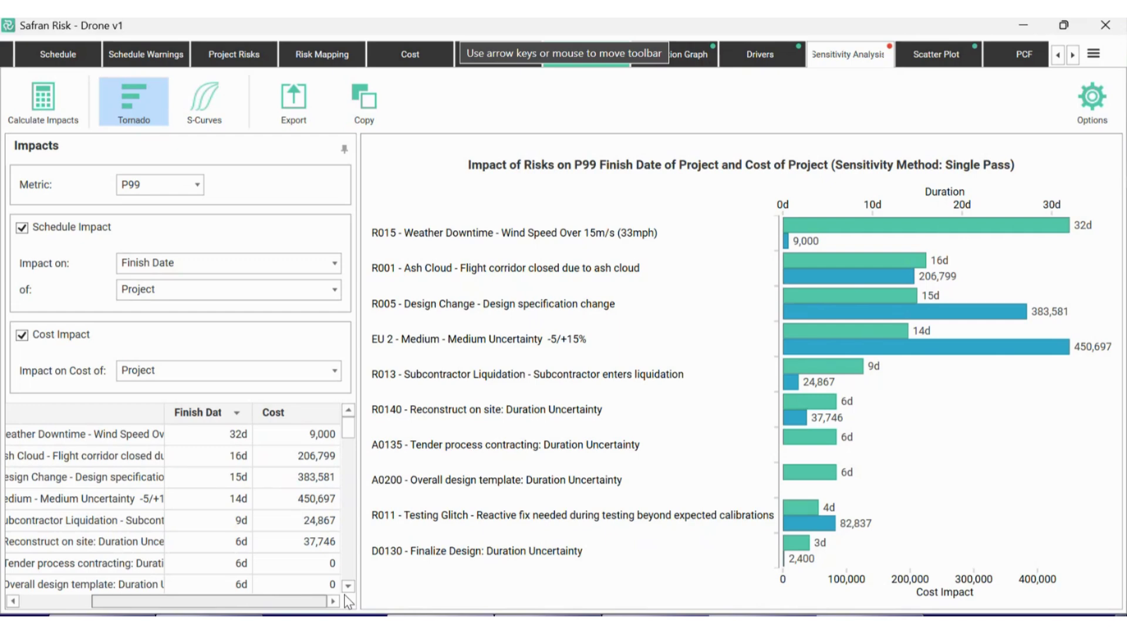
drag(346, 597, 272, 607)
mouse_move(934, 239)
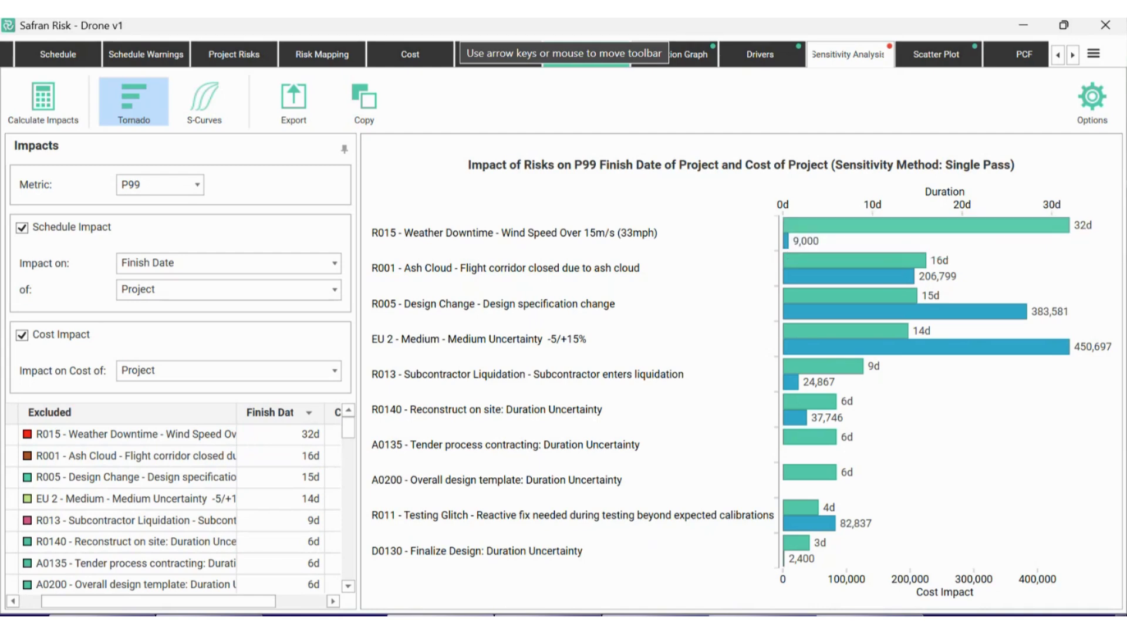
drag(258, 603, 314, 603)
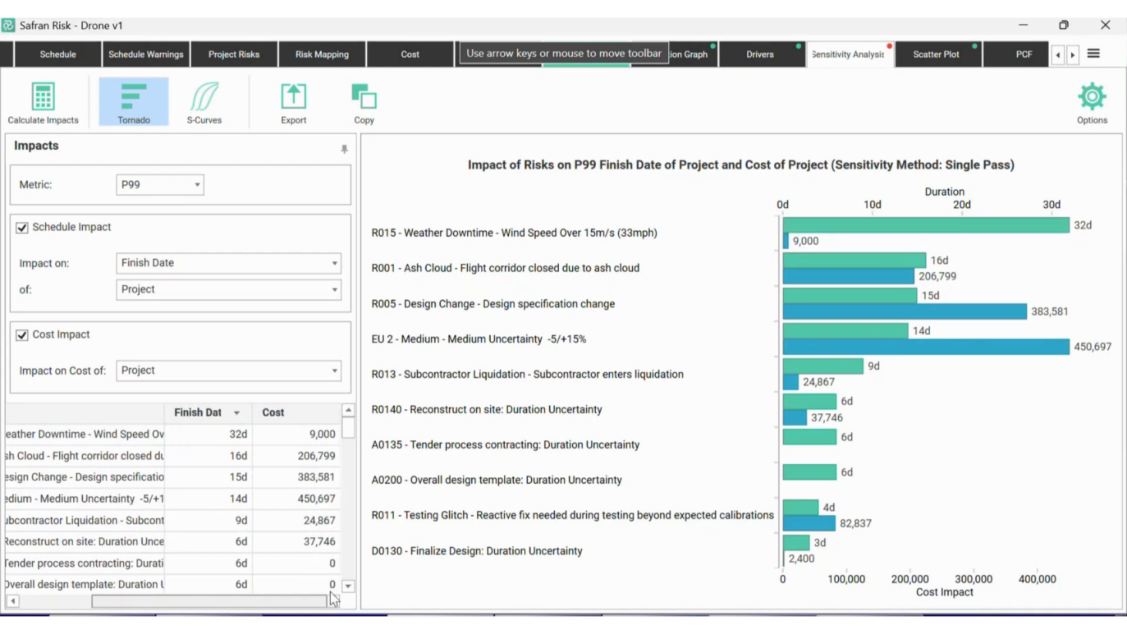
Step: Sort the risks by descending cost and inspect the cost impact of R002 - Parts Supply
click(310, 413)
click(310, 413)
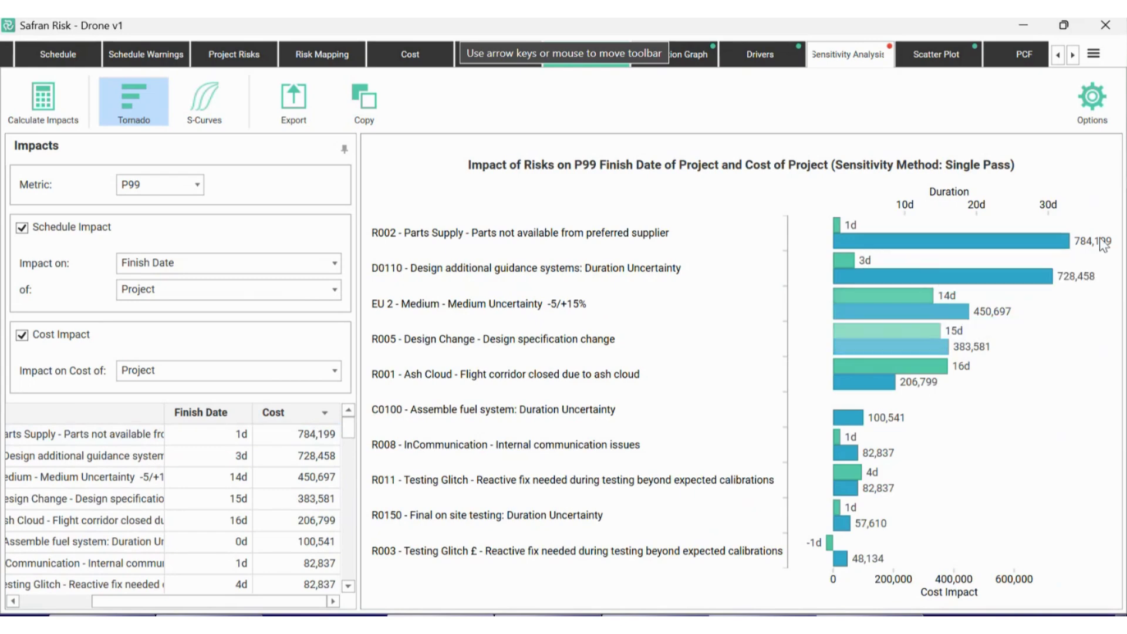
mouse_move(1062, 251)
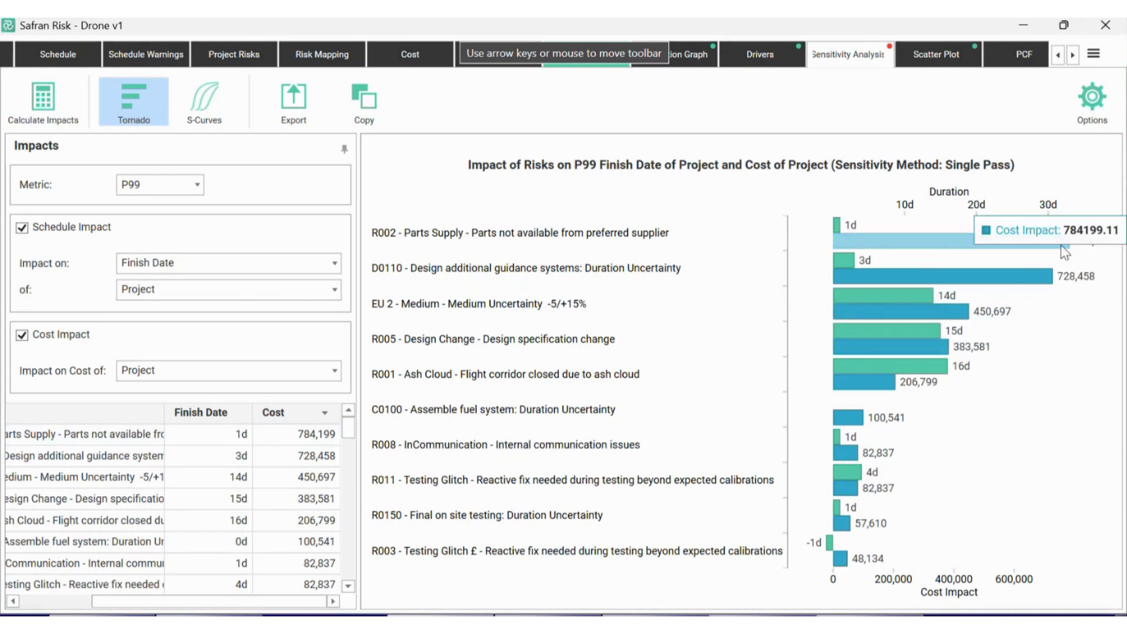
Step: Sort the risks by descending finish date impact and compare R015 - Weather Downtime's schedule and cost impacts
click(222, 412)
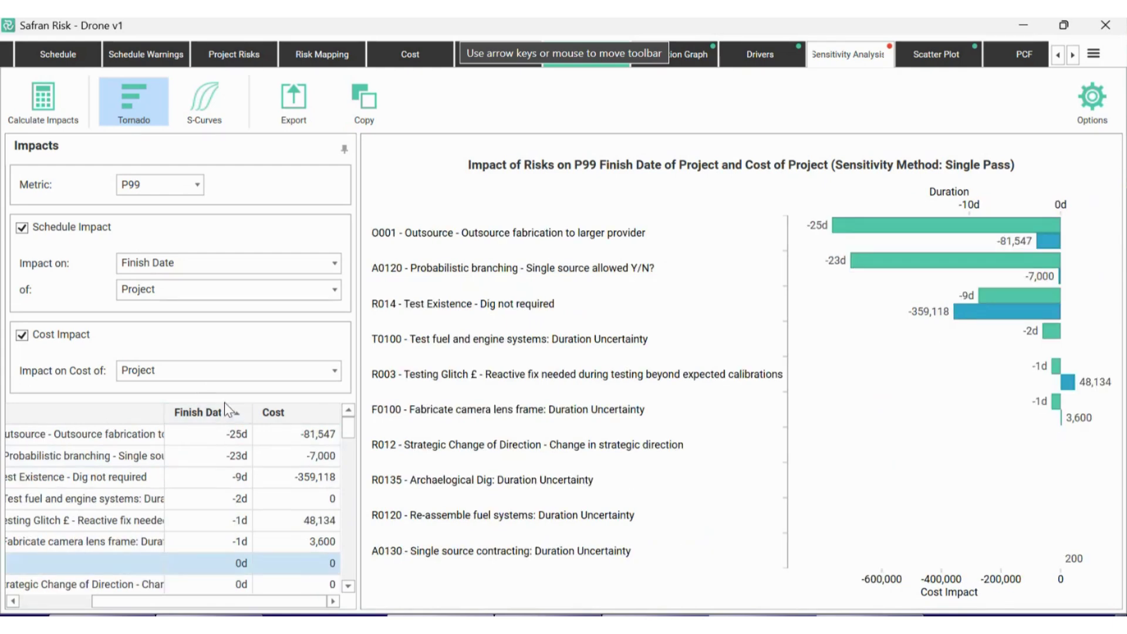
click(225, 404)
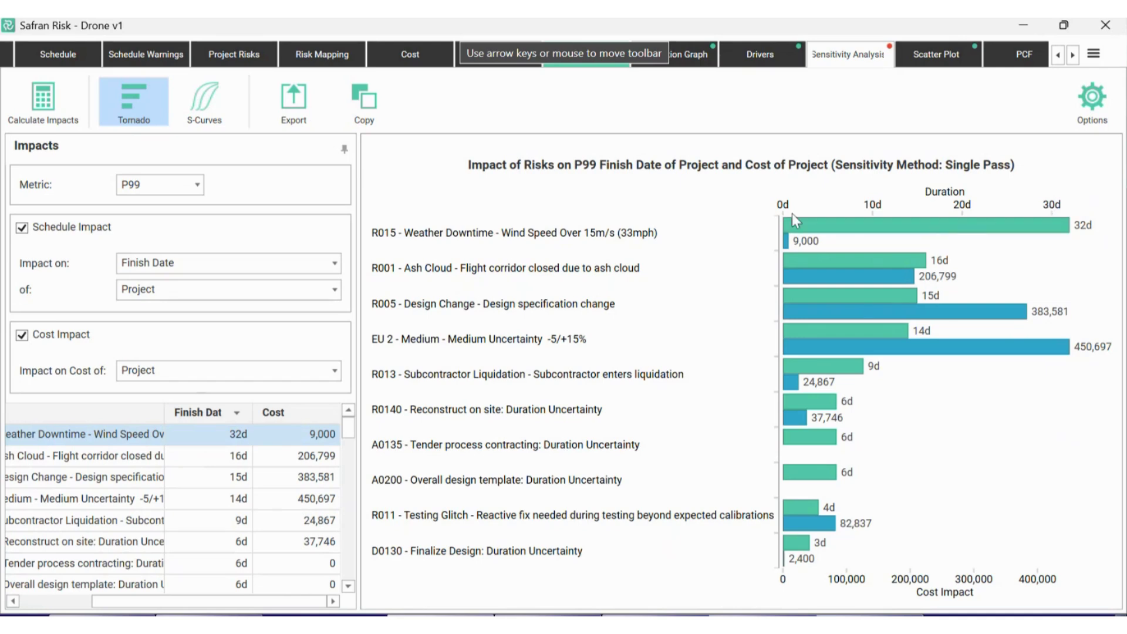
mouse_move(1041, 222)
mouse_move(795, 224)
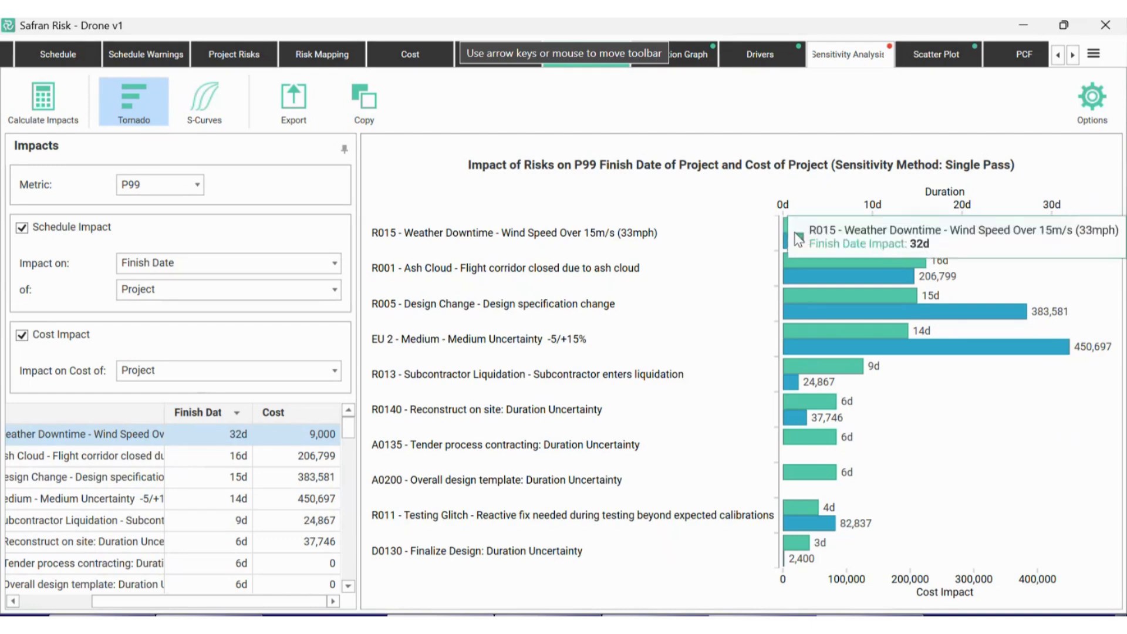
mouse_move(788, 248)
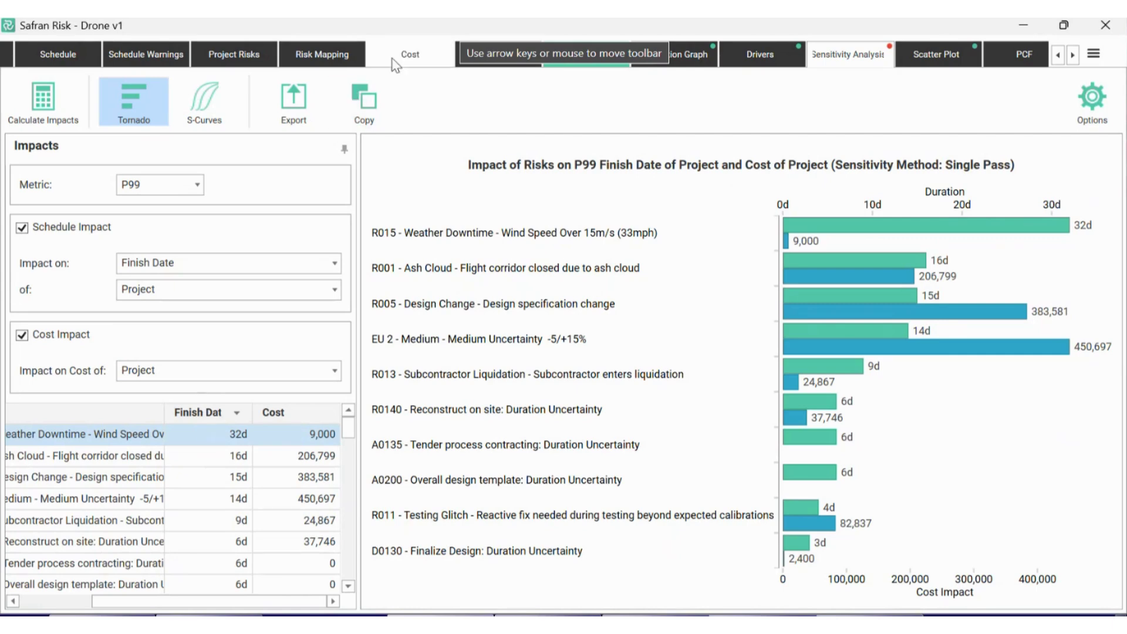
Step: Open the project's cost breakdown and expand the Project and Risks groups to view their cost items
click(410, 53)
click(33, 189)
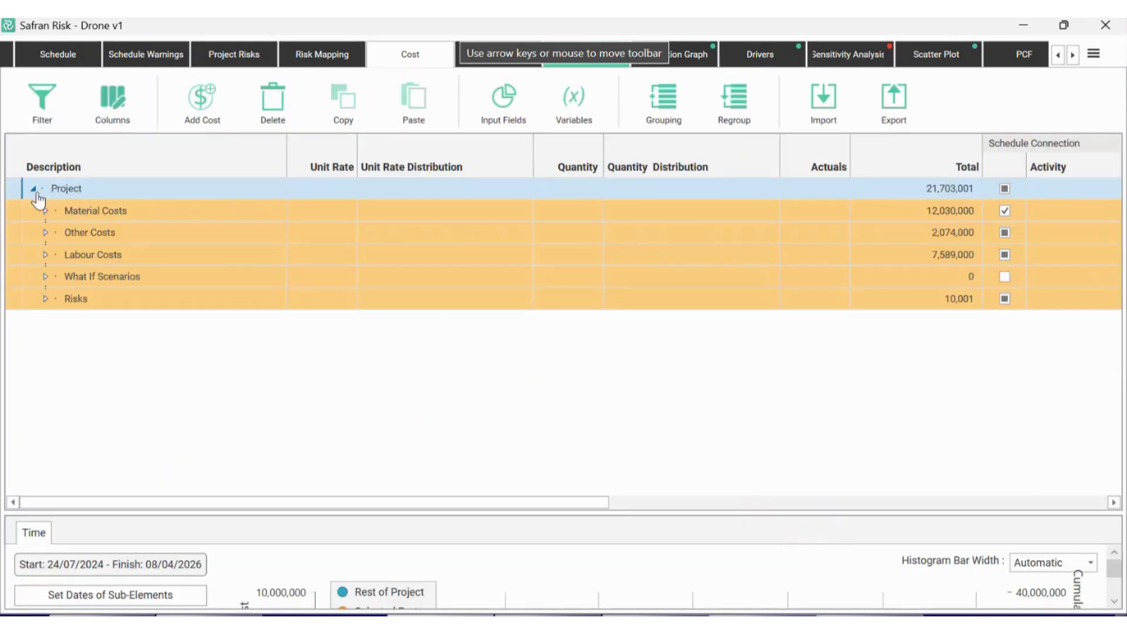
click(45, 298)
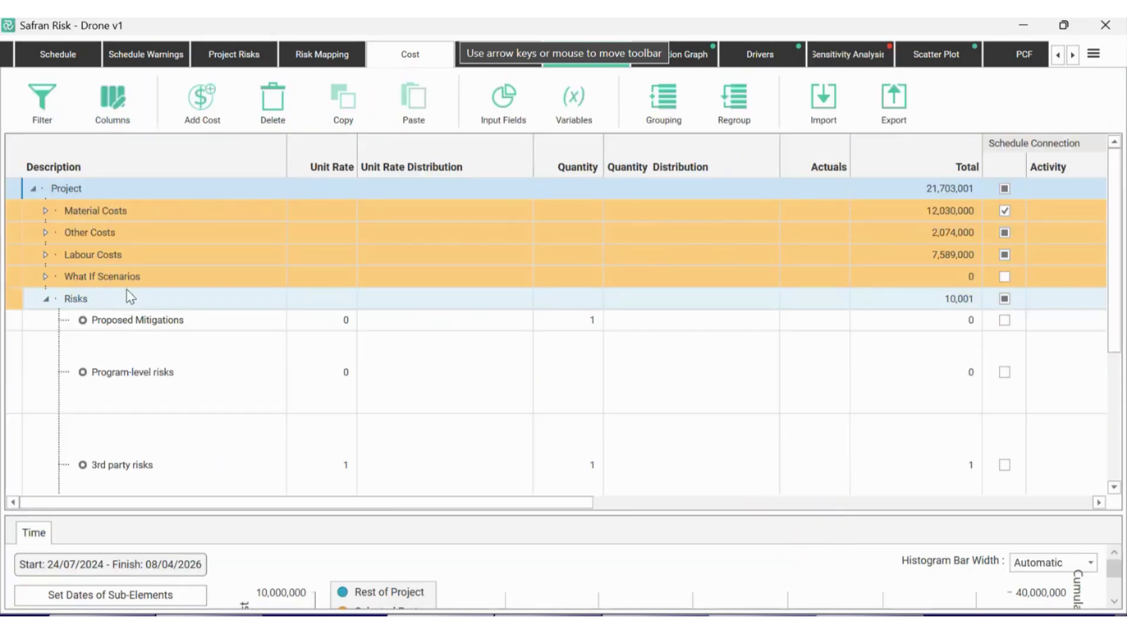
Step: Expand the Labour Costs group and examine its cost items, including the PMO item's connection to the schedule
click(45, 256)
click(80, 275)
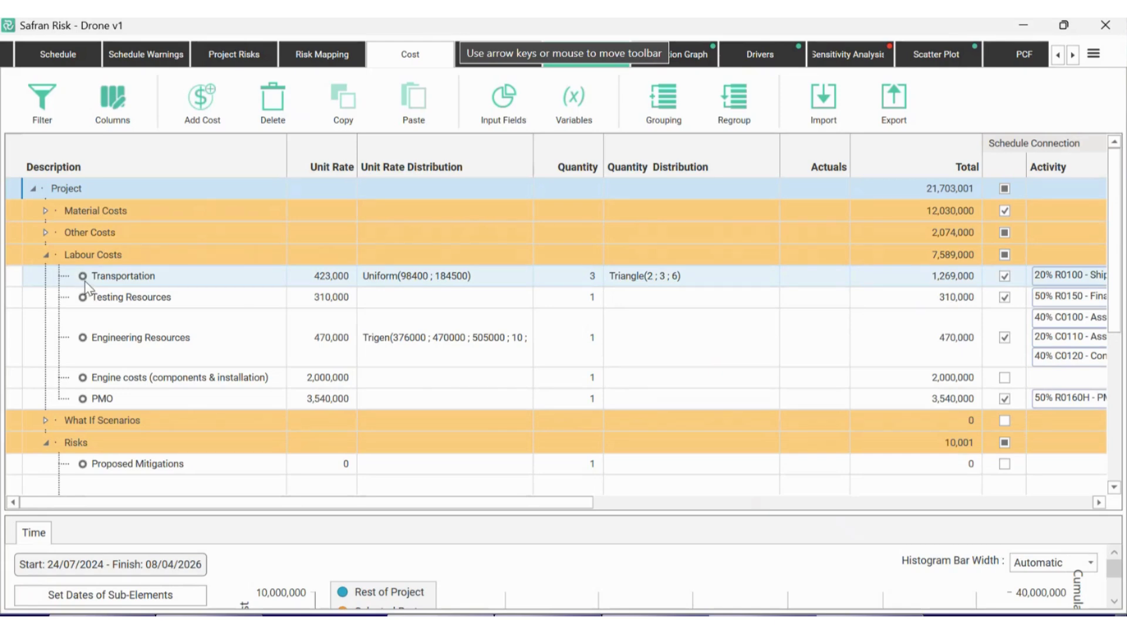
click(88, 296)
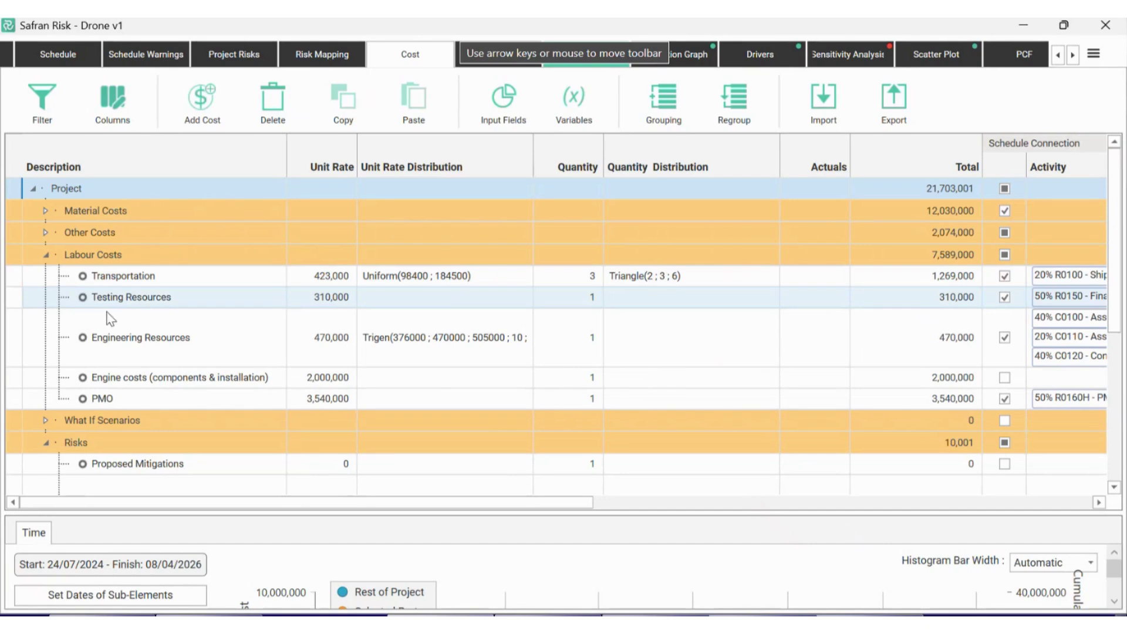
click(213, 378)
click(163, 400)
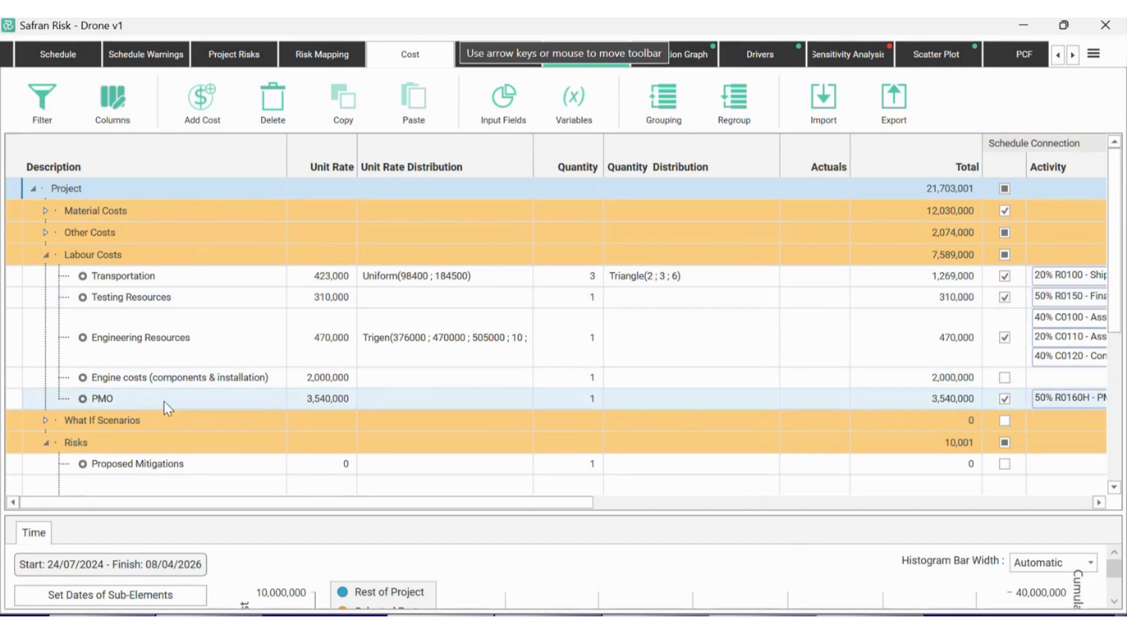
drag(258, 503, 434, 490)
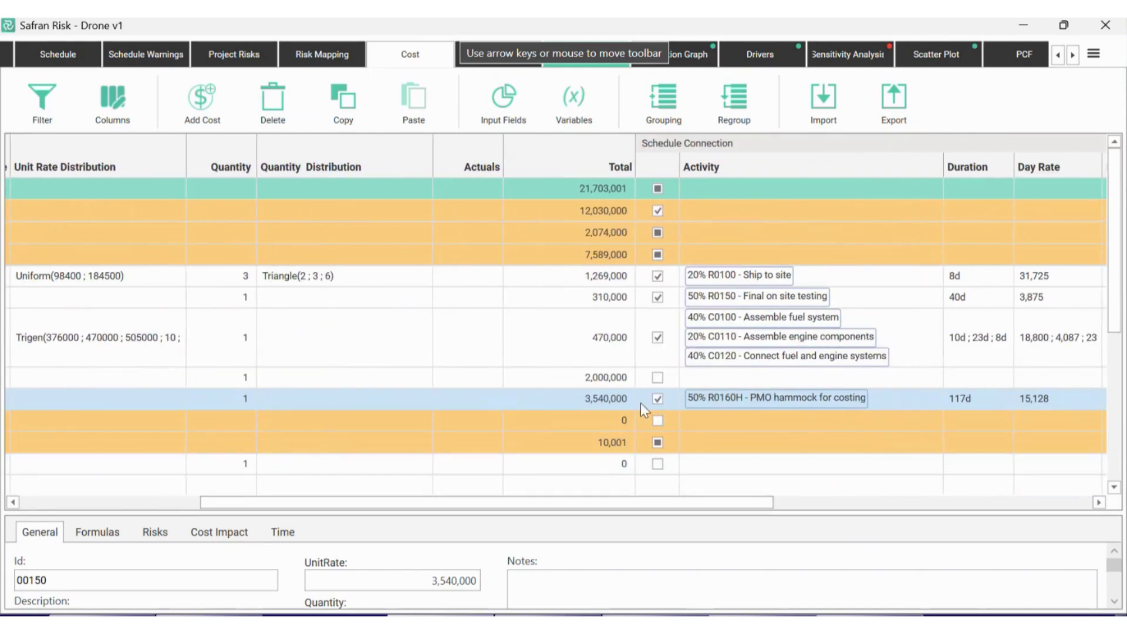
drag(643, 502, 458, 499)
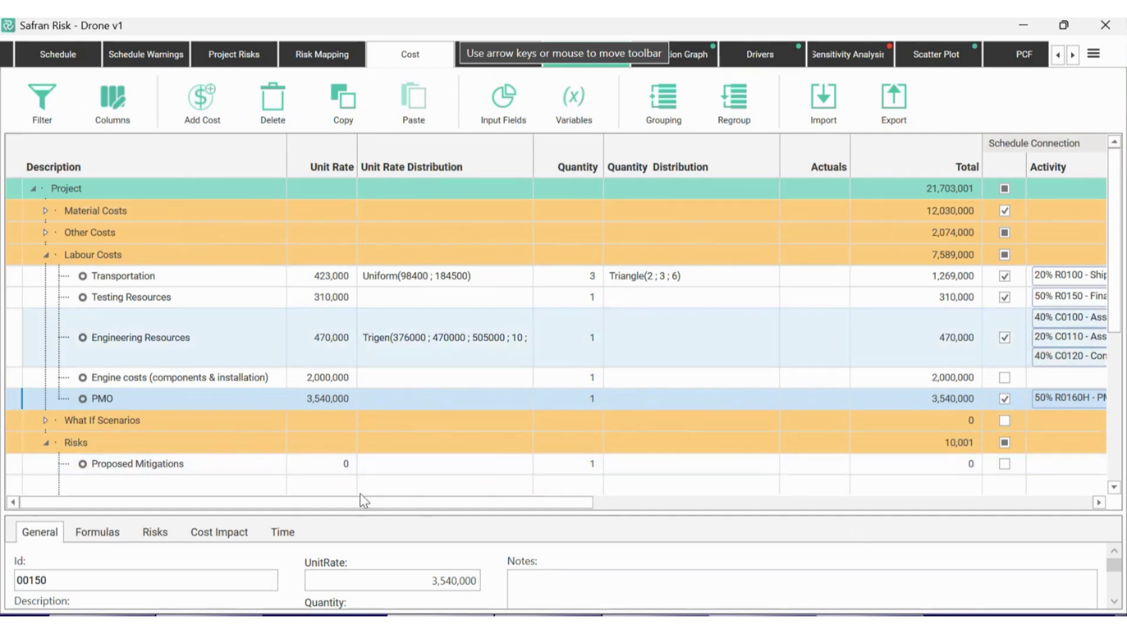
Step: In the schedule, hide the activity details and select the PMO hammock for costing activity R0160H
click(77, 51)
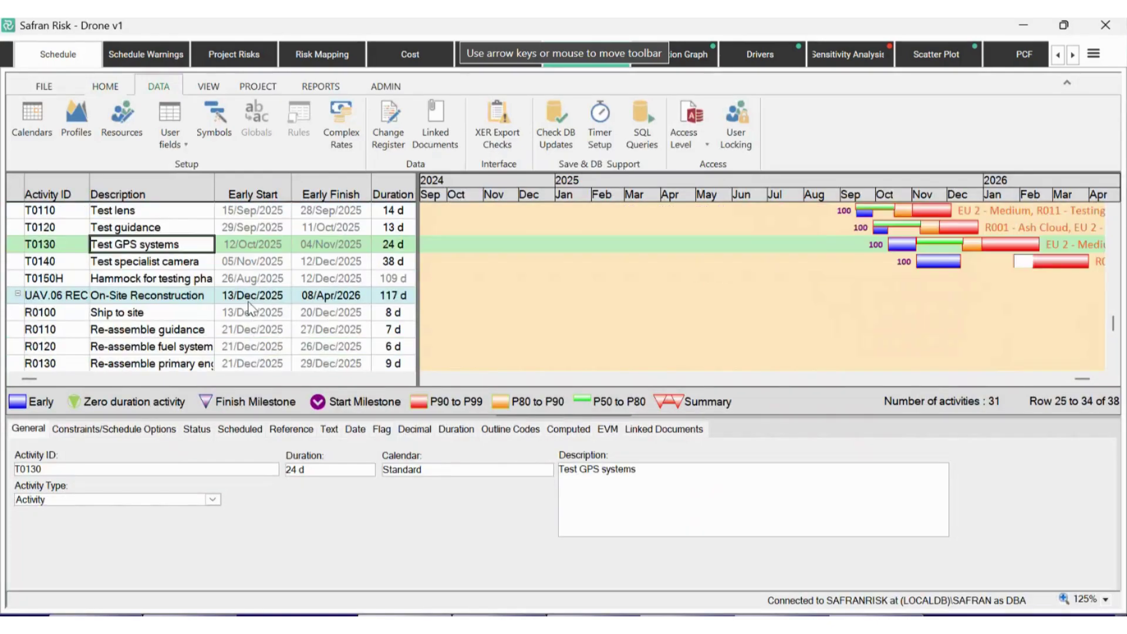
click(111, 88)
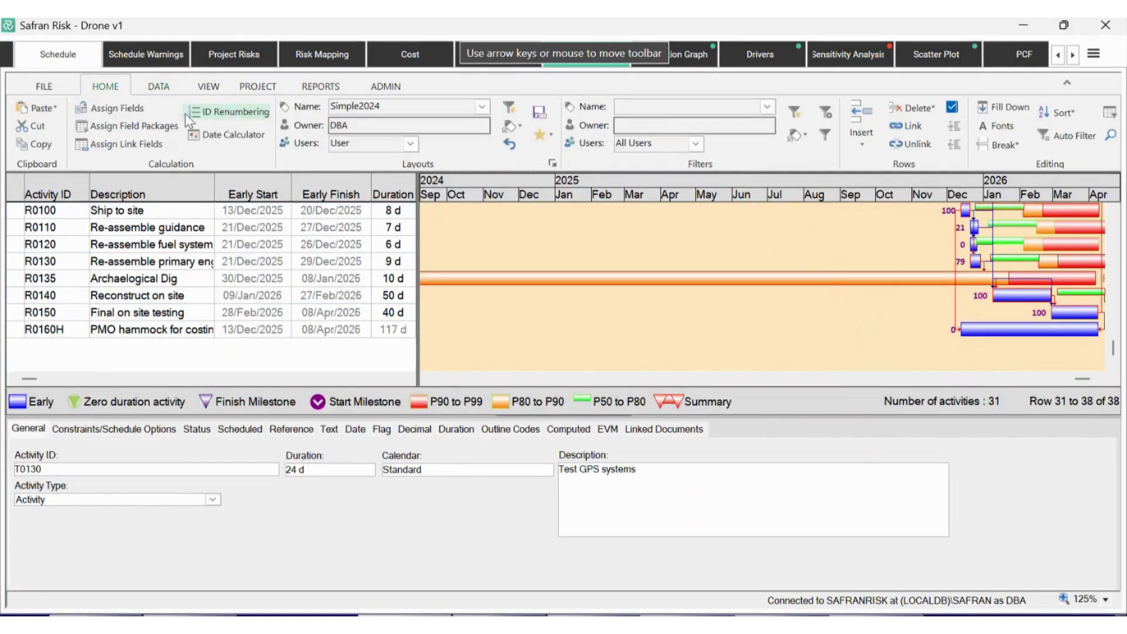
click(207, 88)
click(118, 124)
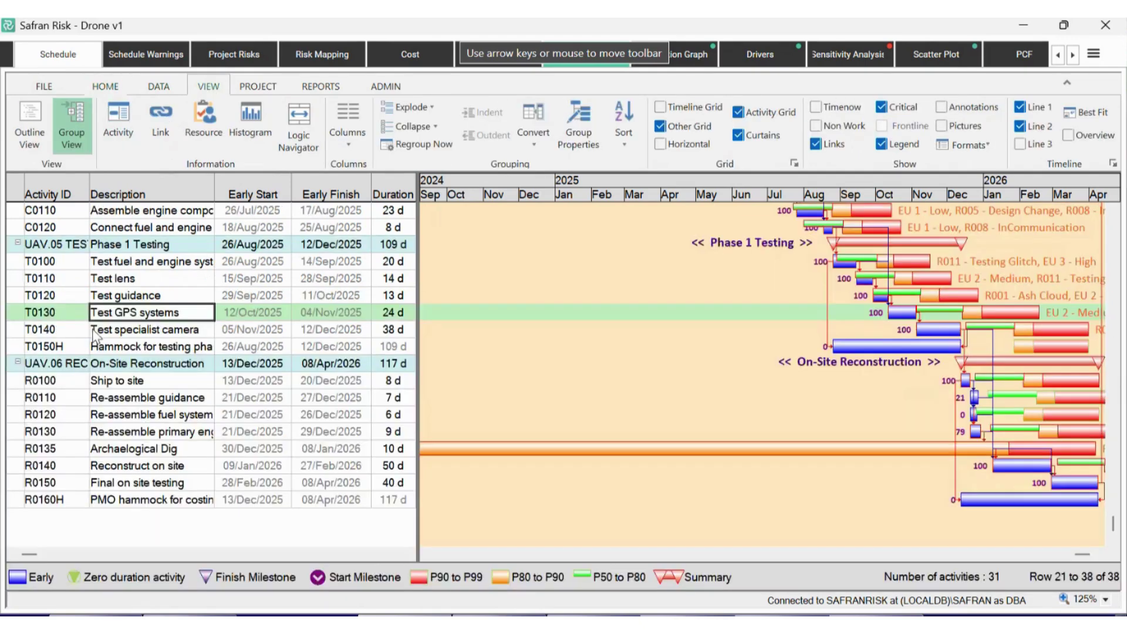
click(145, 502)
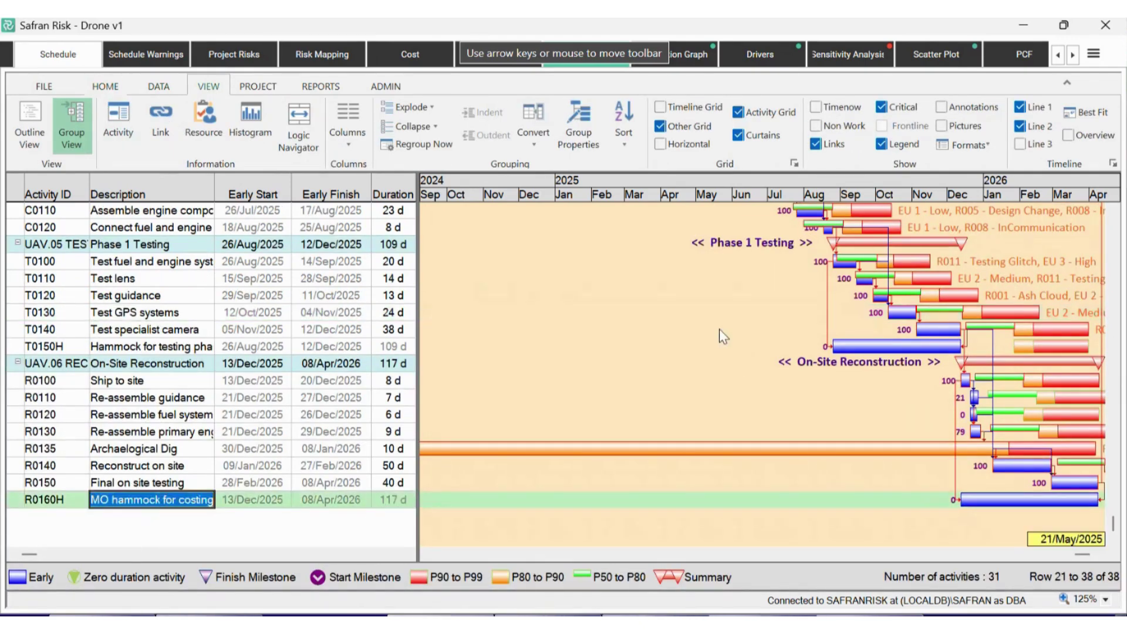
Step: Return to the project costs and examine the PMO item's day rate and its fixed and variable costs
click(397, 51)
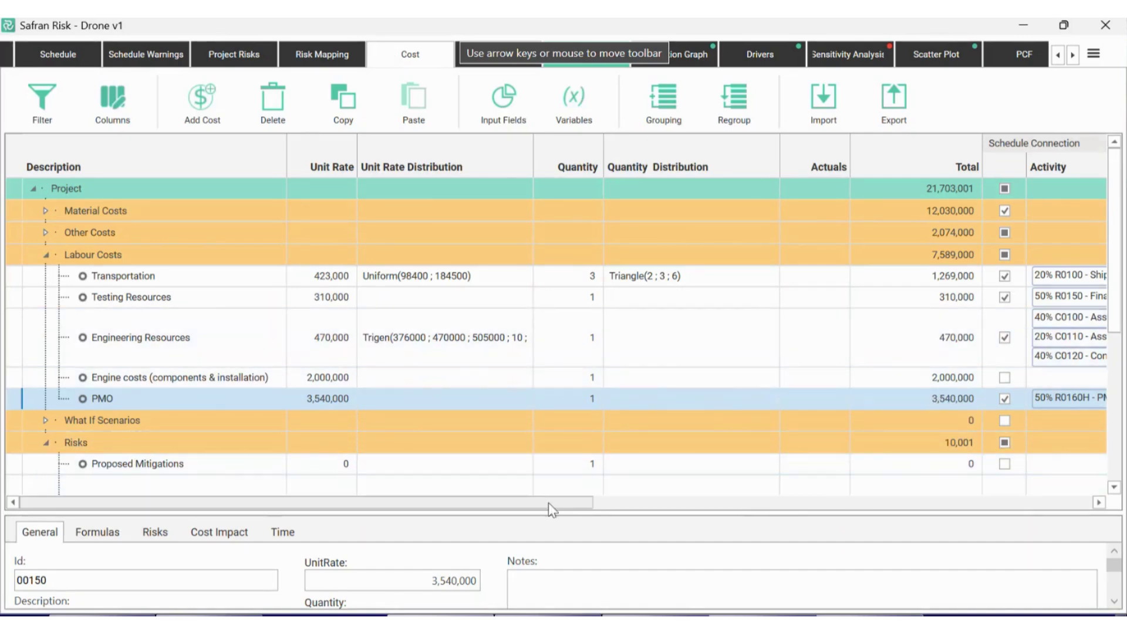
drag(548, 503, 829, 500)
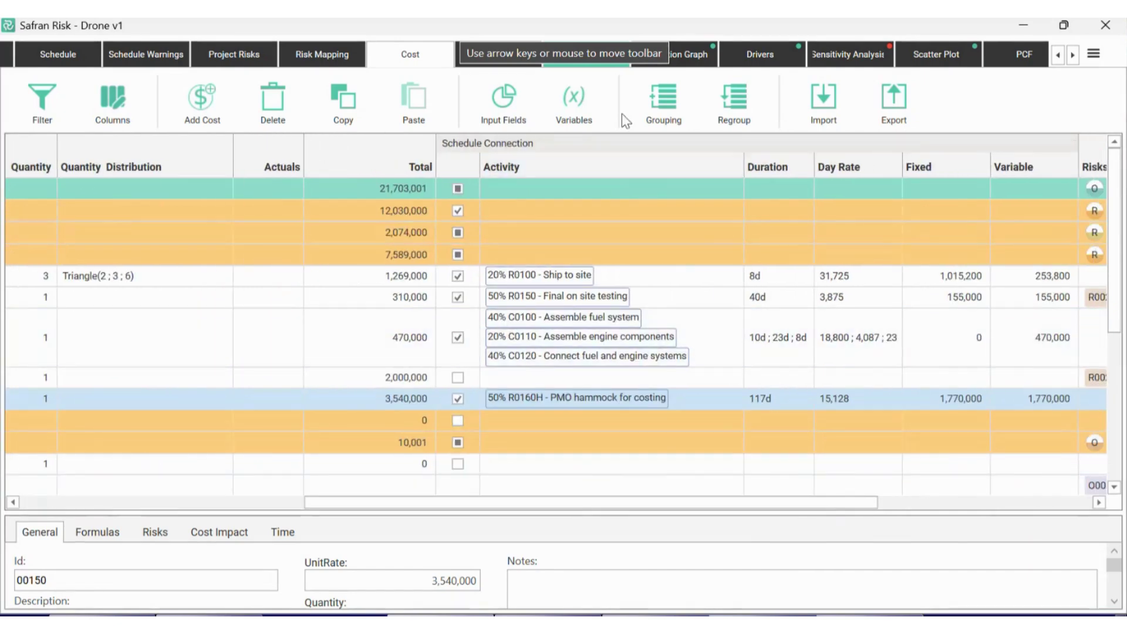
Step: Run the risk analysis with Step through enabled and advance the schedule simulation to iteration 4
click(604, 64)
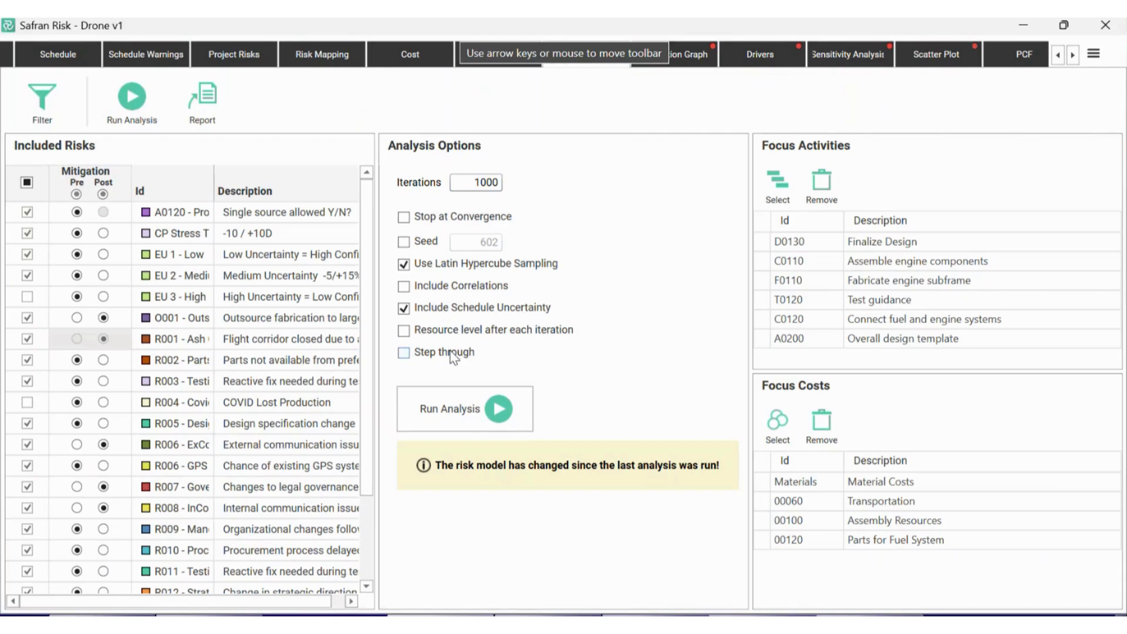
click(455, 352)
click(469, 387)
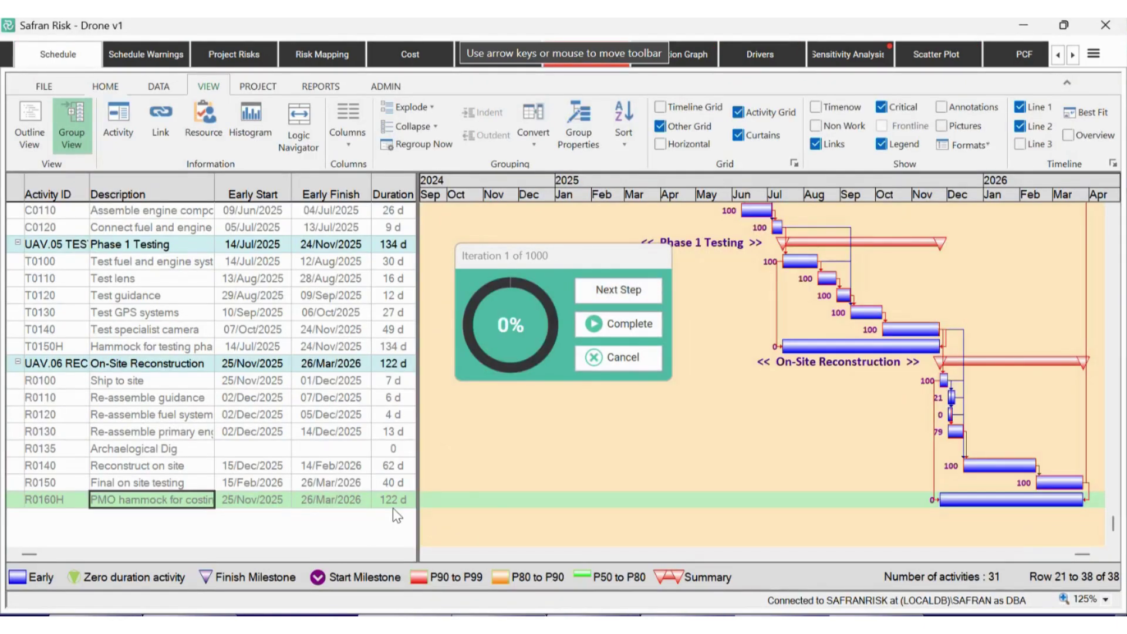
click(617, 289)
click(618, 288)
click(618, 288)
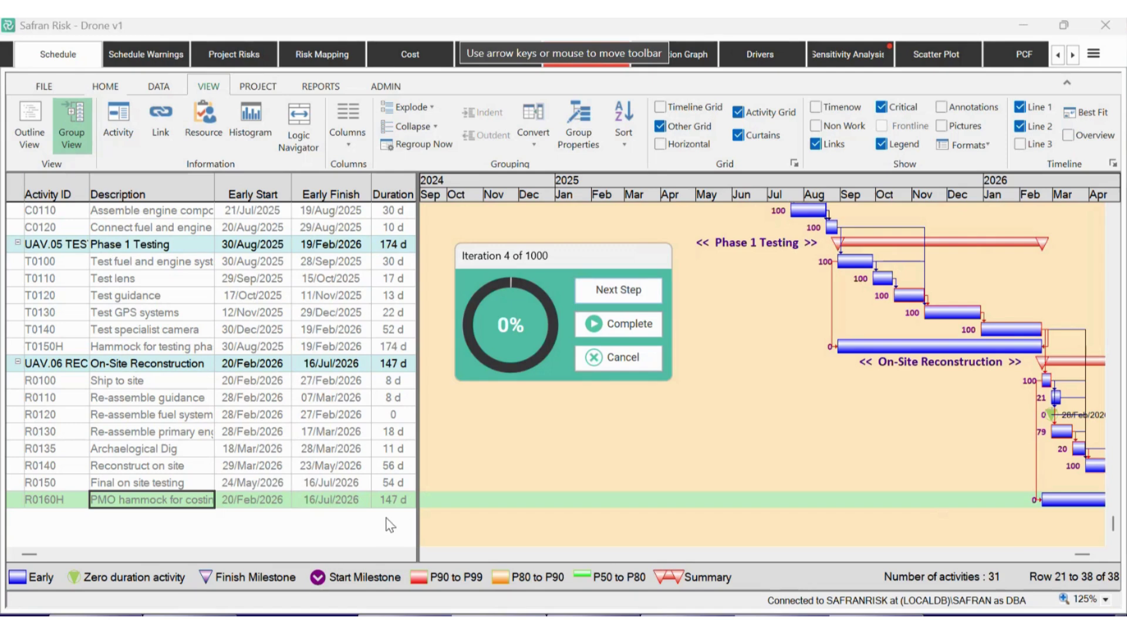
Step: Examine the PMO item's duration and variable cost for the current iteration, moving the iteration dialog clear of the values
click(411, 62)
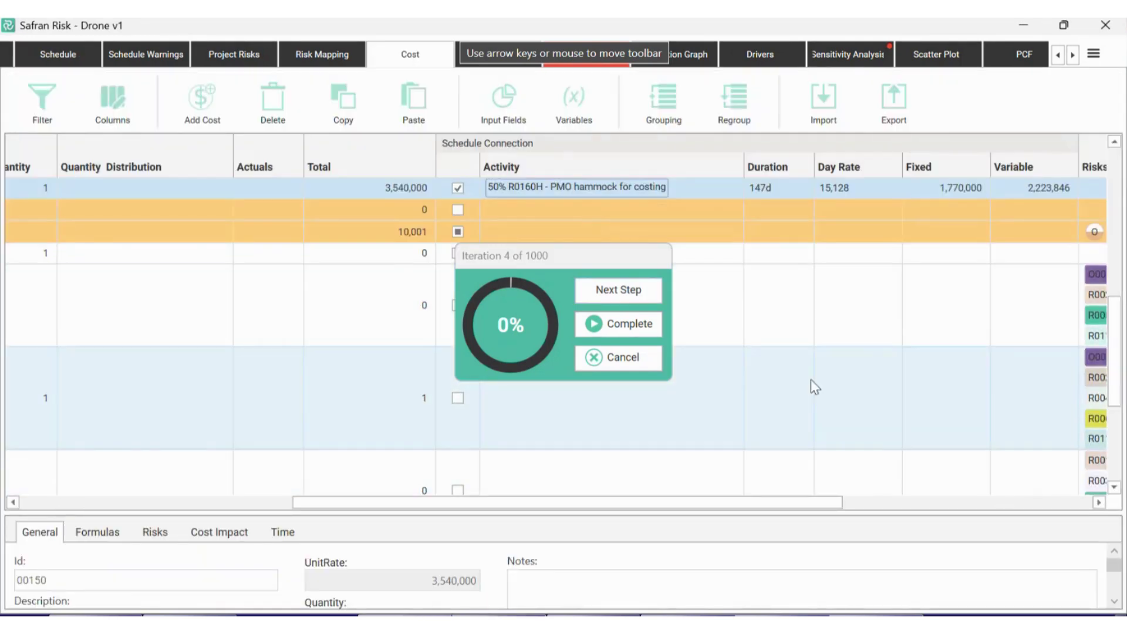
scroll(811, 379, up, 1)
scroll(876, 492, right, 8)
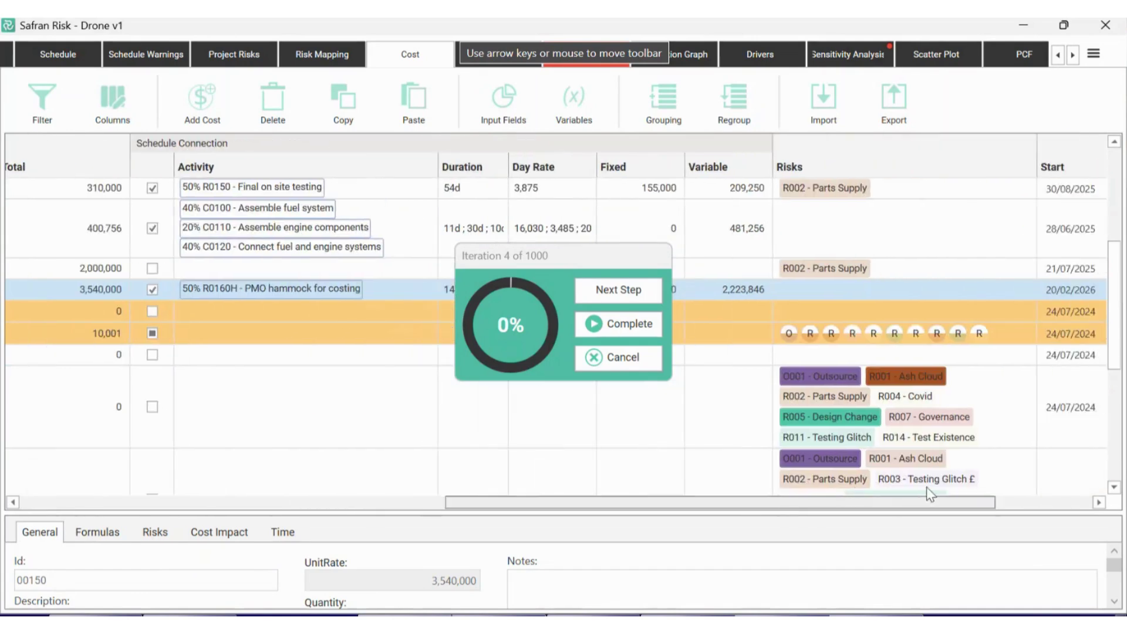
scroll(1019, 480, left, 1)
drag(619, 261, 258, 394)
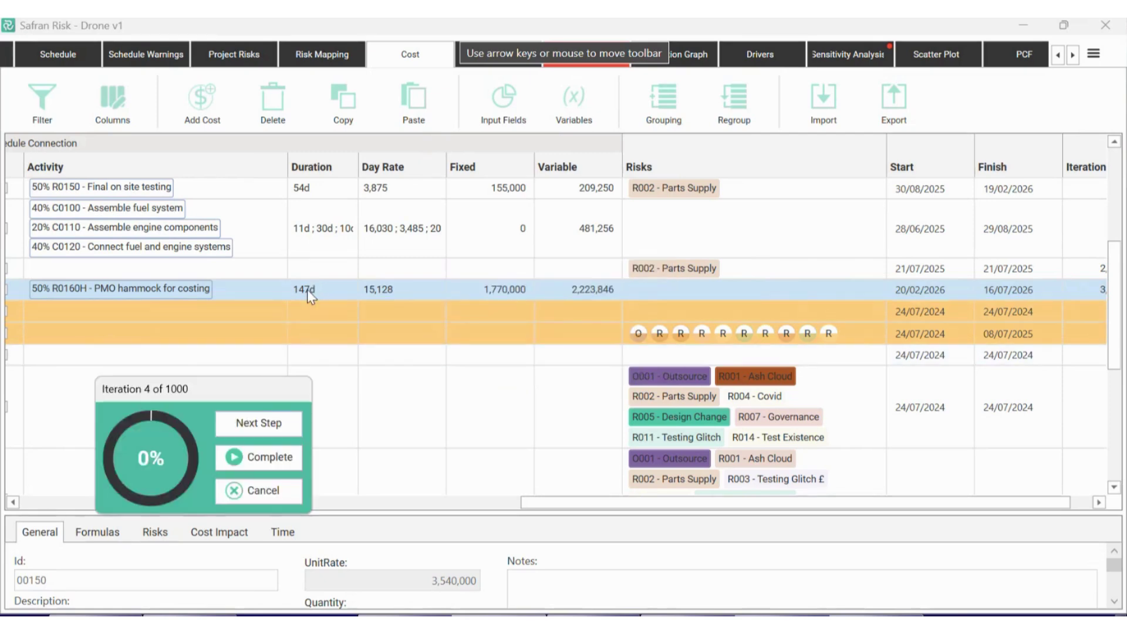
Step: Advance the analysis to iteration 8 while watching the PMO cost values, and cancel the run
click(288, 428)
click(287, 428)
click(287, 428)
click(289, 428)
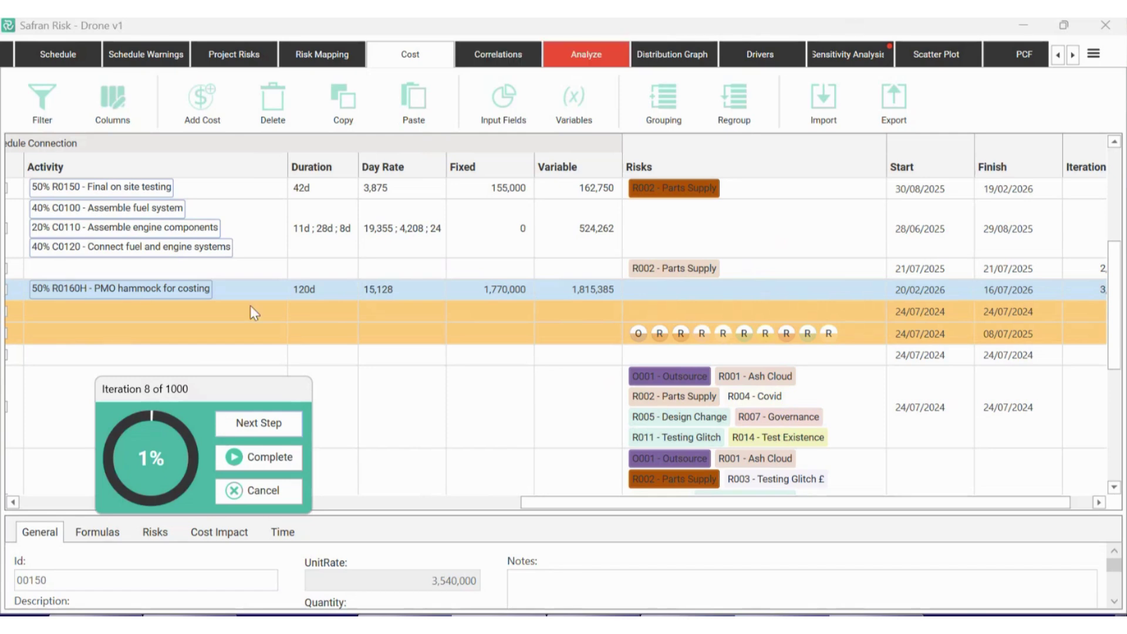
click(258, 490)
Step: Make the Script page visible in the Safran Risk options and open it
click(1093, 53)
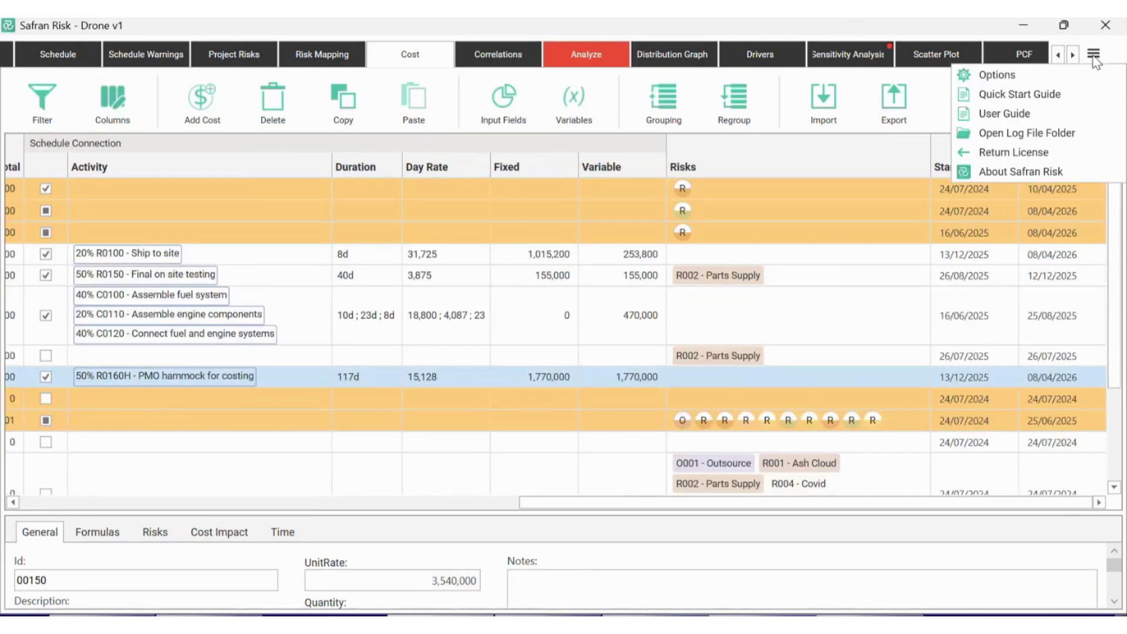
click(1052, 82)
click(508, 410)
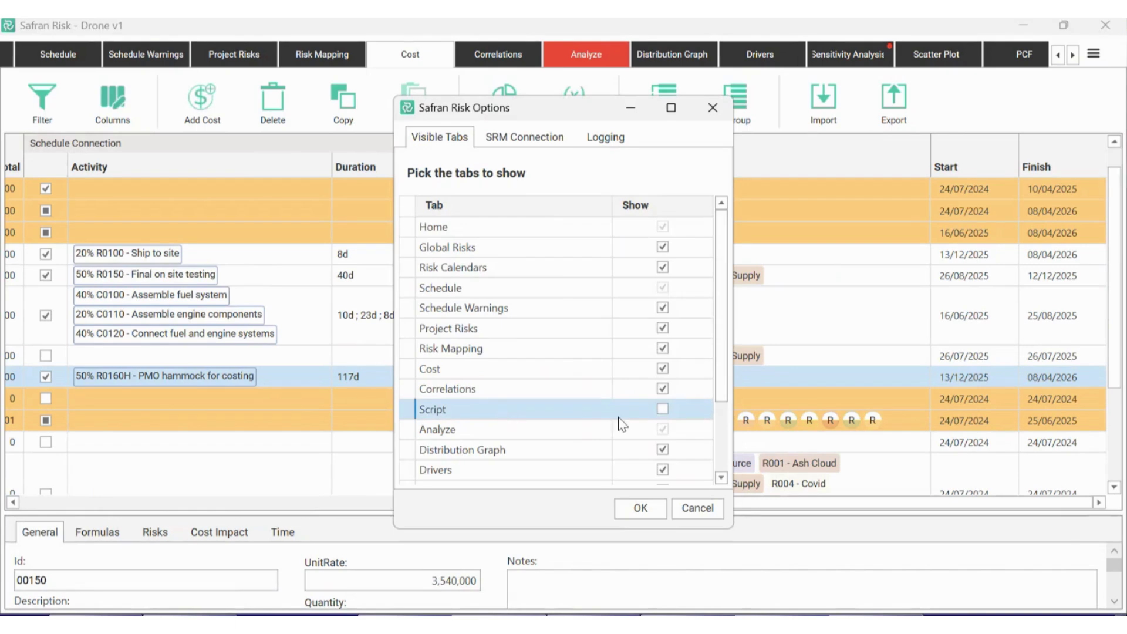
click(663, 409)
click(644, 506)
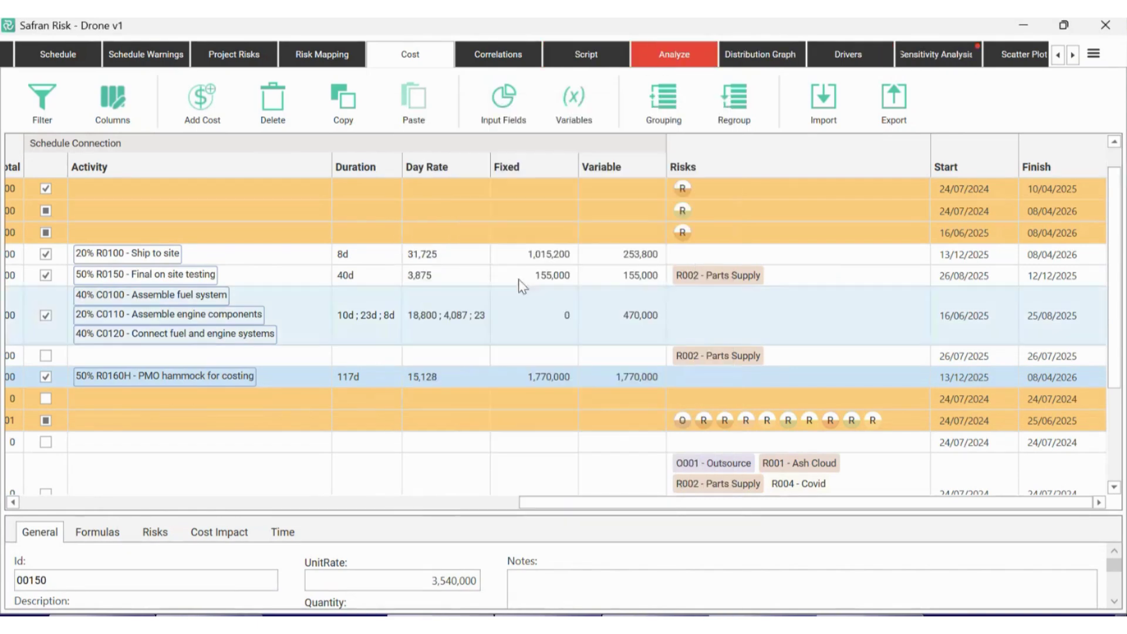
click(578, 56)
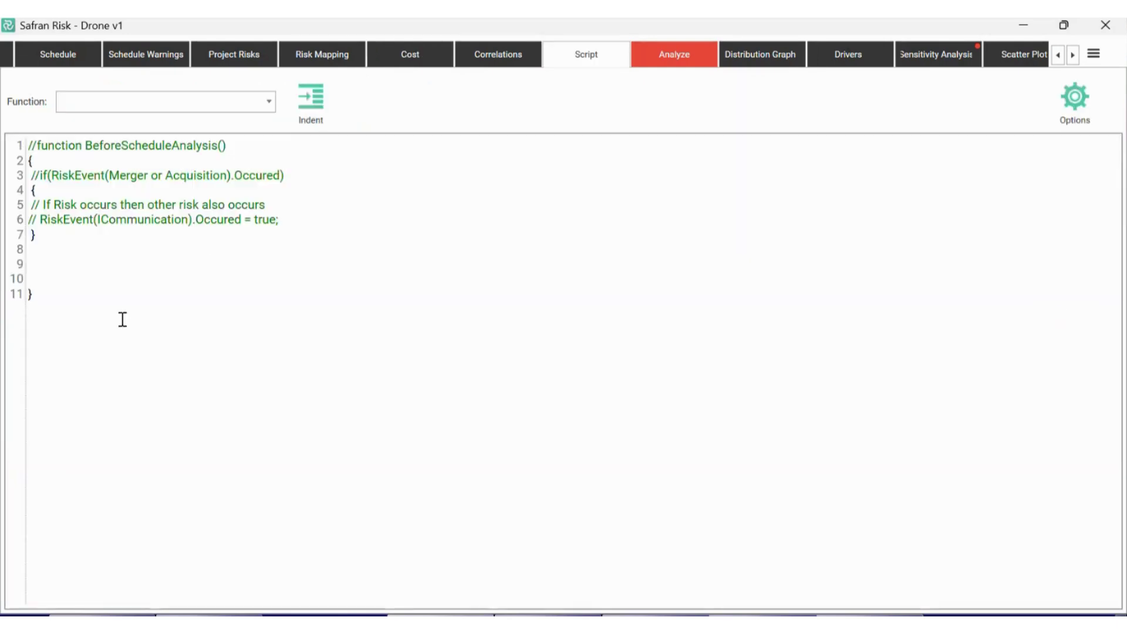